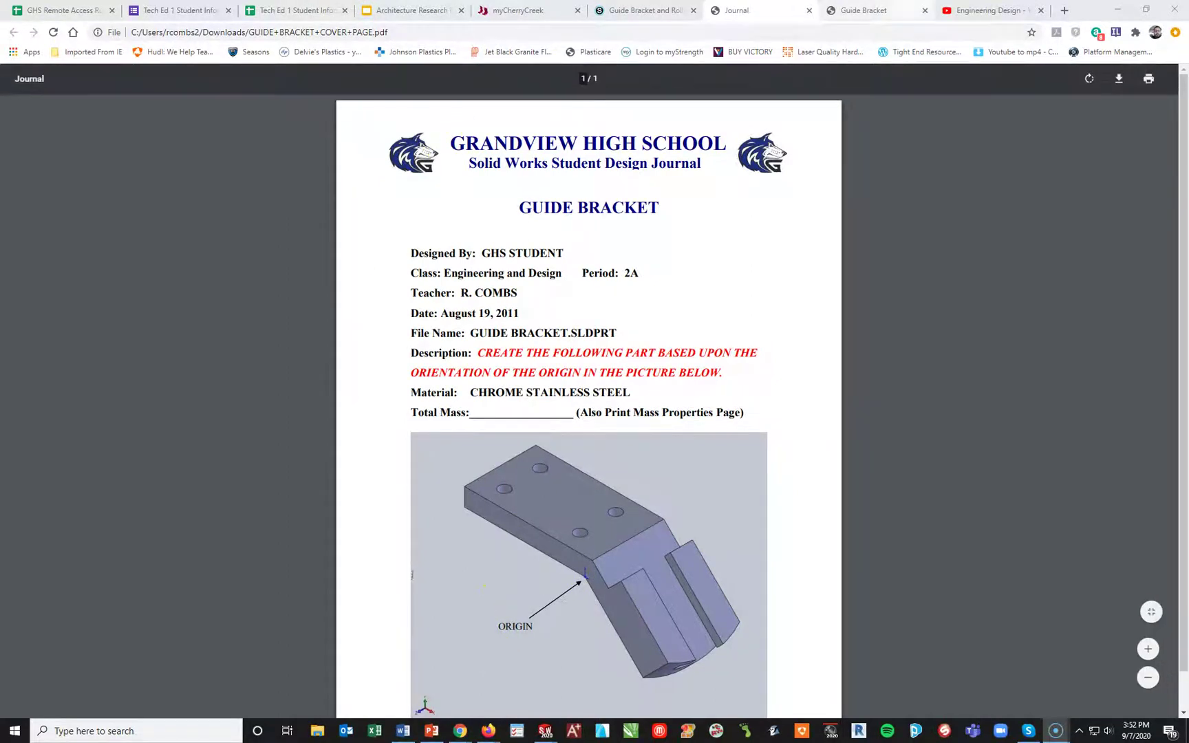
Open the Guide Bracket drawing PDF at a larger zoom and examine its views and dimensions.
{"action": "left_click", "coordinate": [875, 9]}
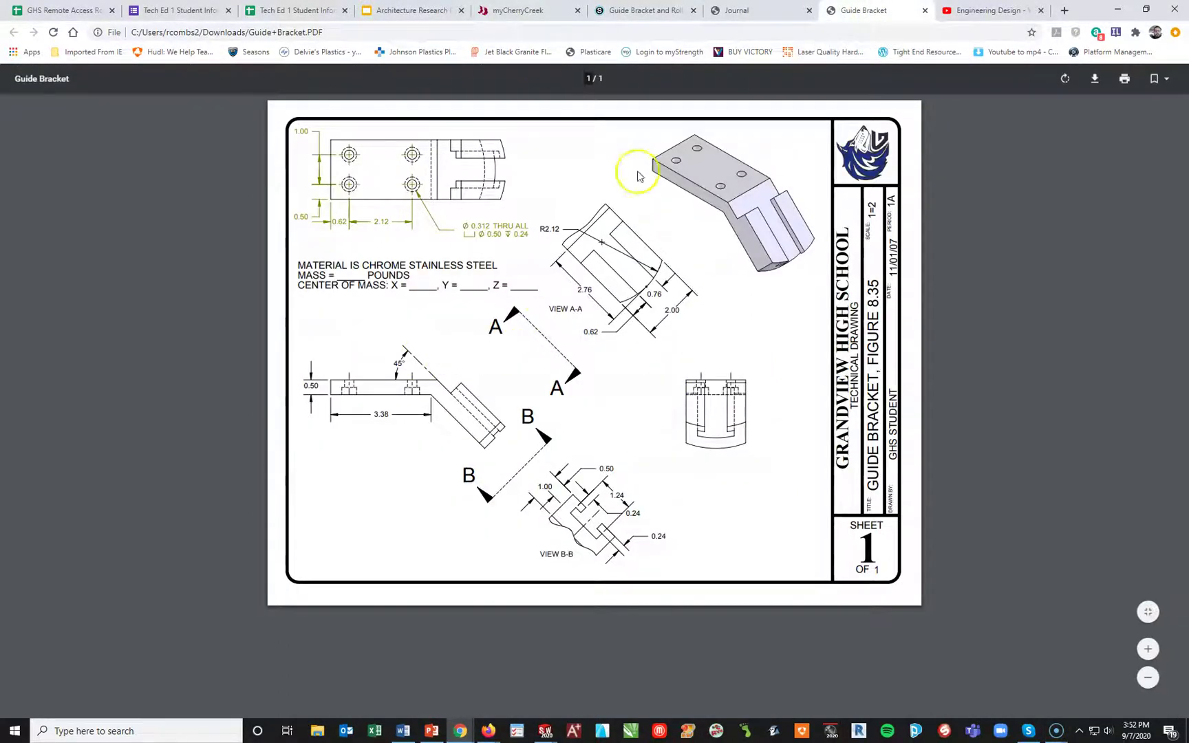
{"action": "left_click", "coordinate": [1147, 648]}
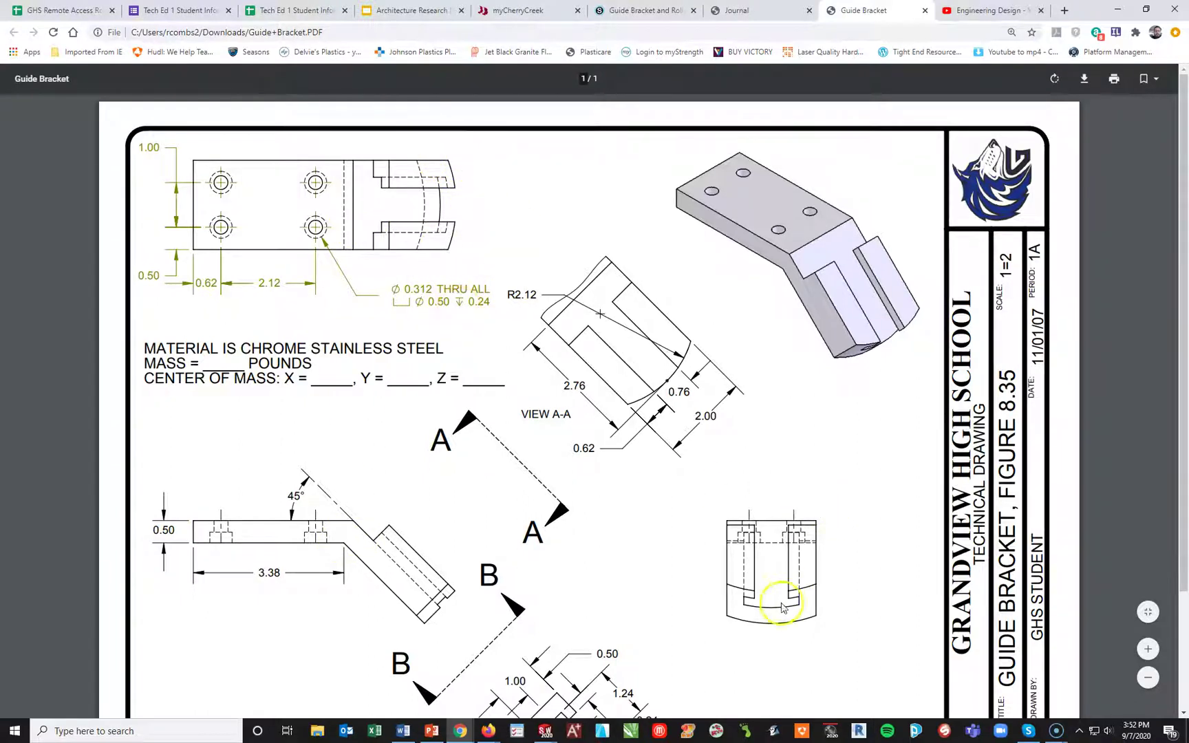
{"action": "scroll", "coordinate": [621, 689], "scroll_direction": "down", "scroll_amount": 3}
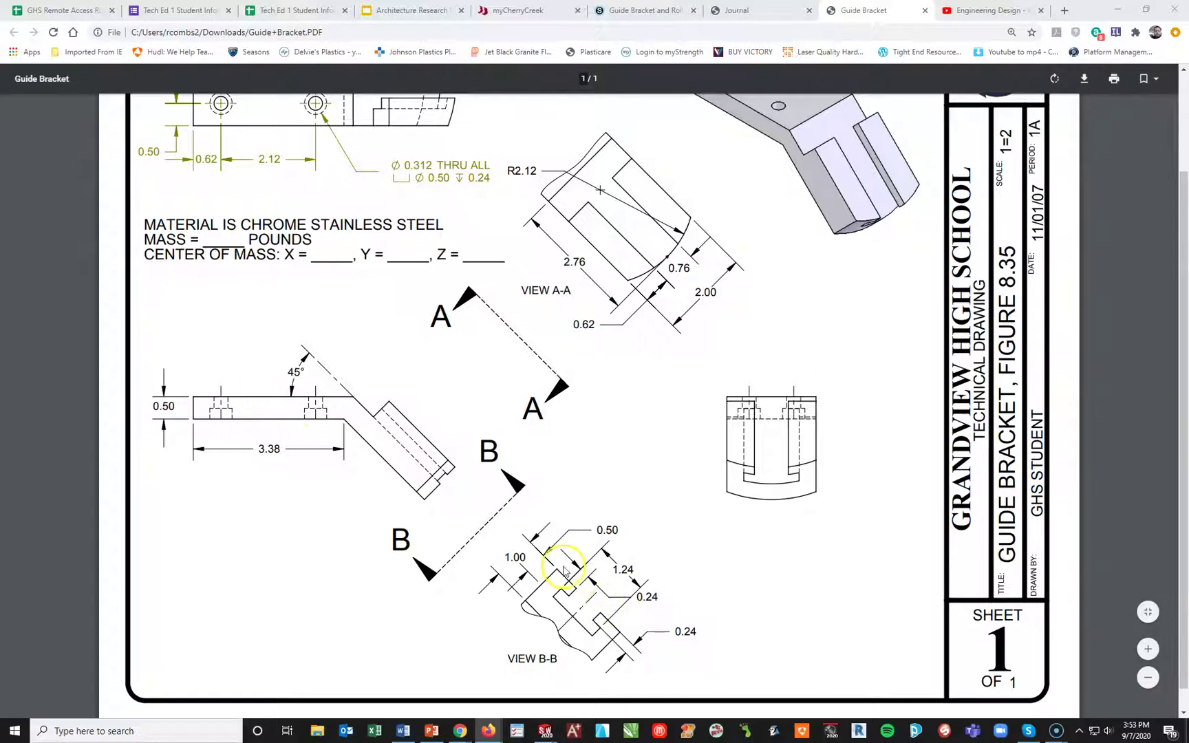
{"action": "scroll", "coordinate": [592, 330], "scroll_direction": "up", "scroll_amount": 2}
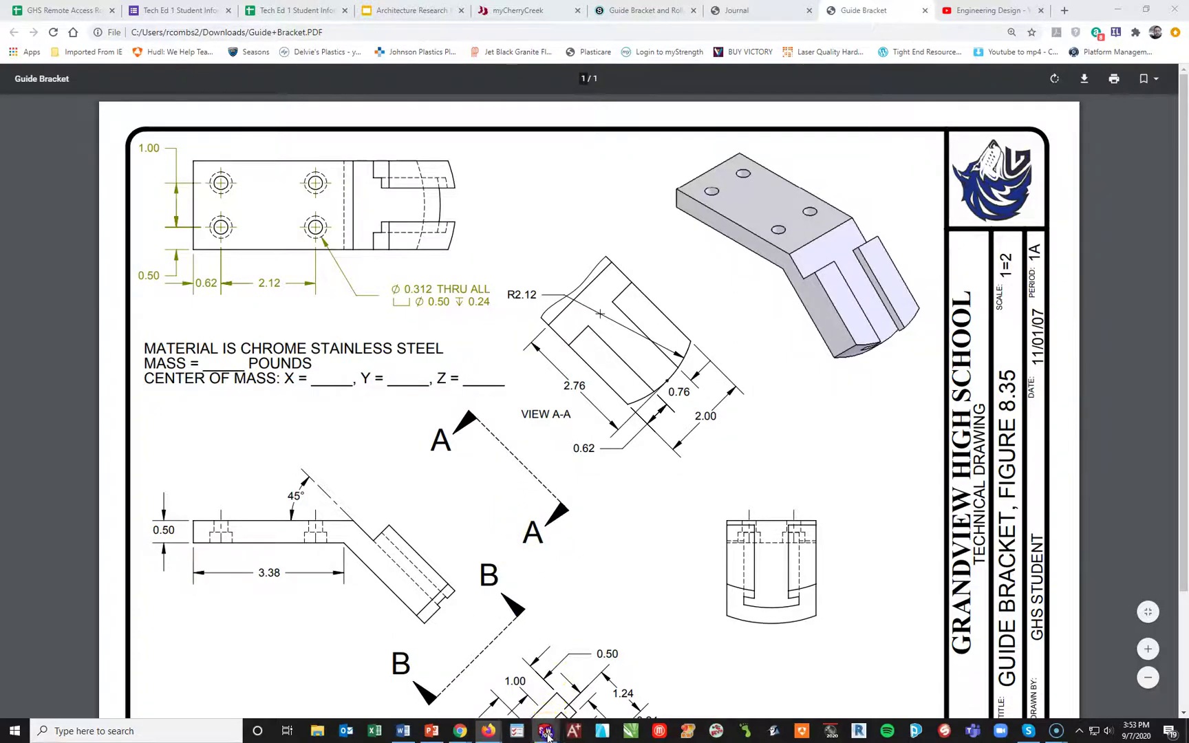
Switch to SOLIDWORKS and close the open tool holder drawing and part.
{"action": "mouse_move", "coordinate": [551, 718]}
{"action": "left_click", "coordinate": [613, 674]}
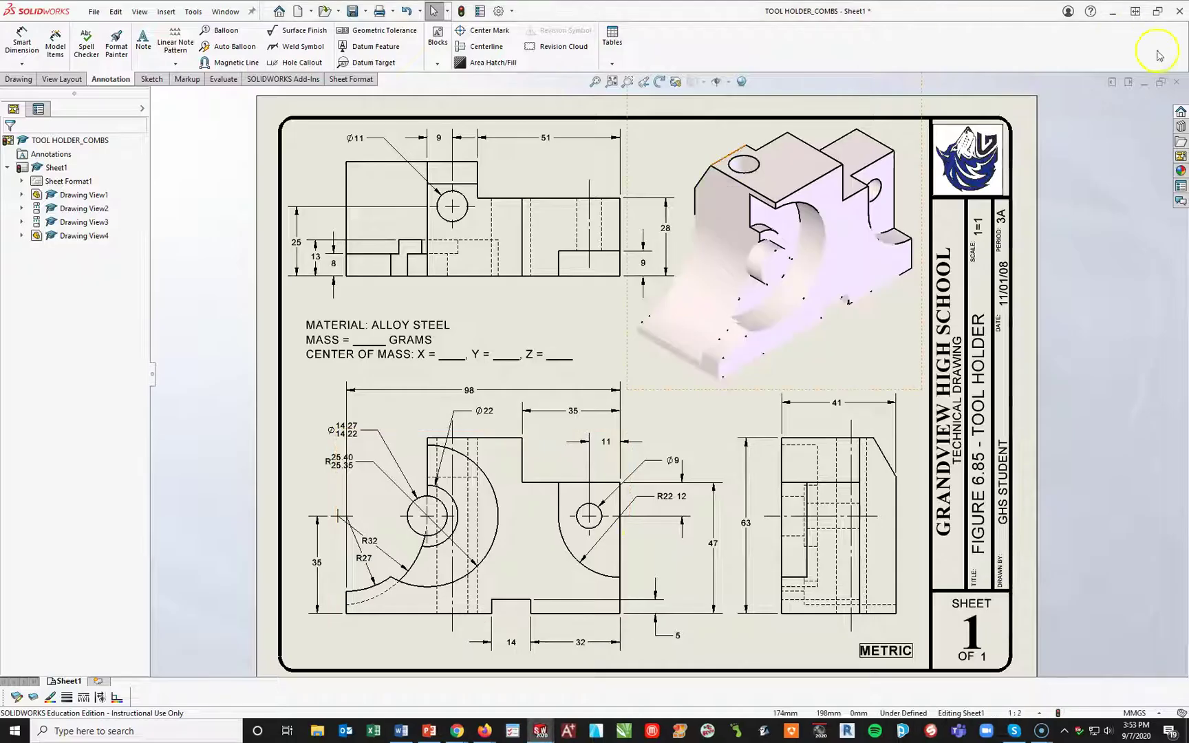
{"action": "left_click", "coordinate": [1176, 82]}
{"action": "left_click", "coordinate": [550, 373]}
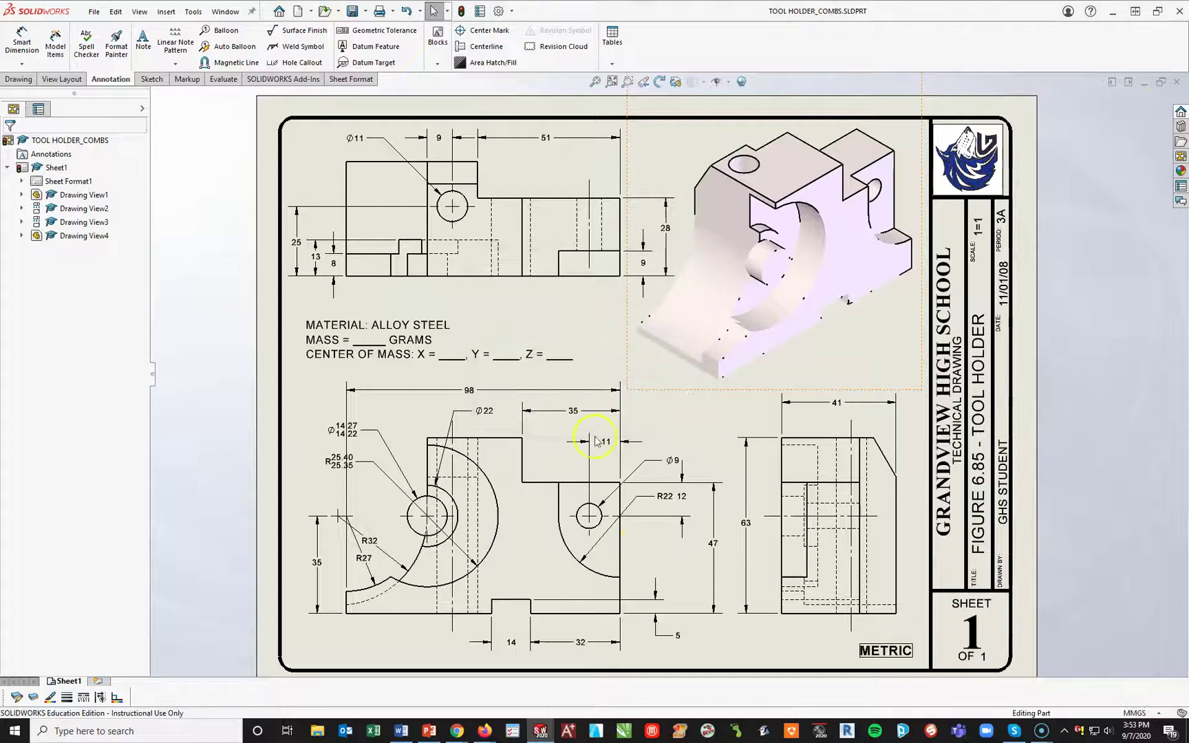
{"action": "left_click", "coordinate": [1175, 82]}
Create a new part from the INCHES template.
{"action": "left_click", "coordinate": [208, 10]}
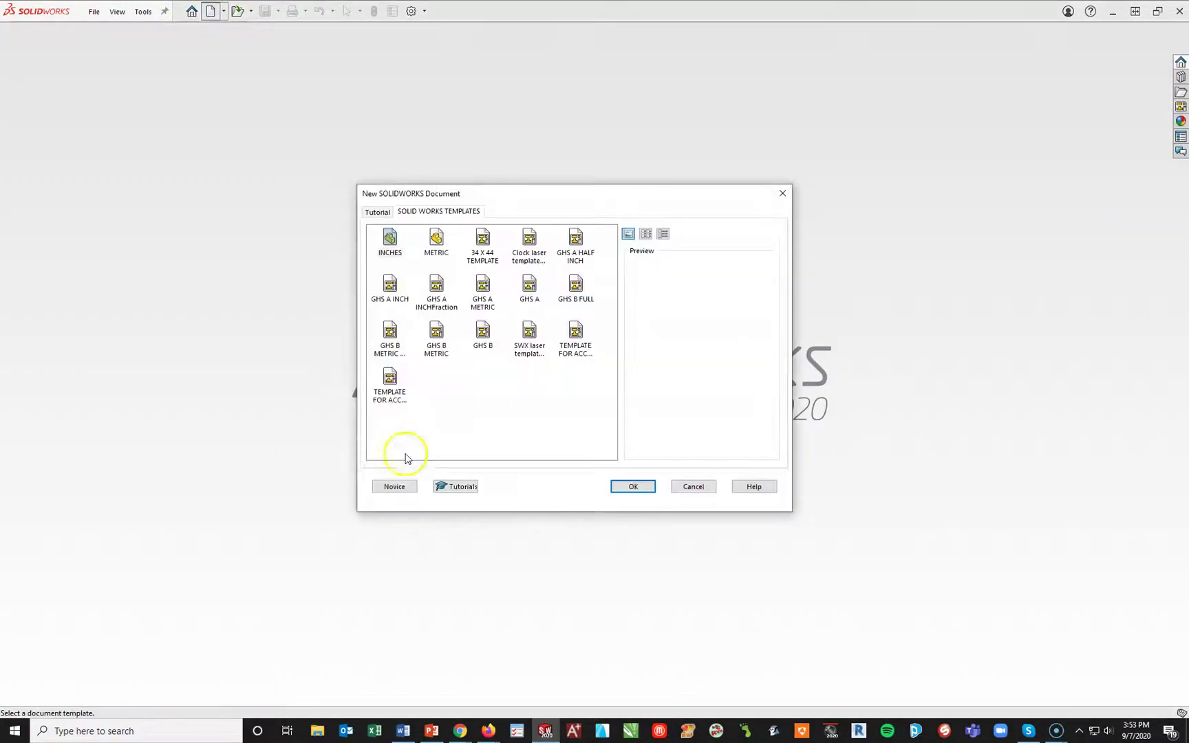
{"action": "left_click", "coordinate": [440, 242]}
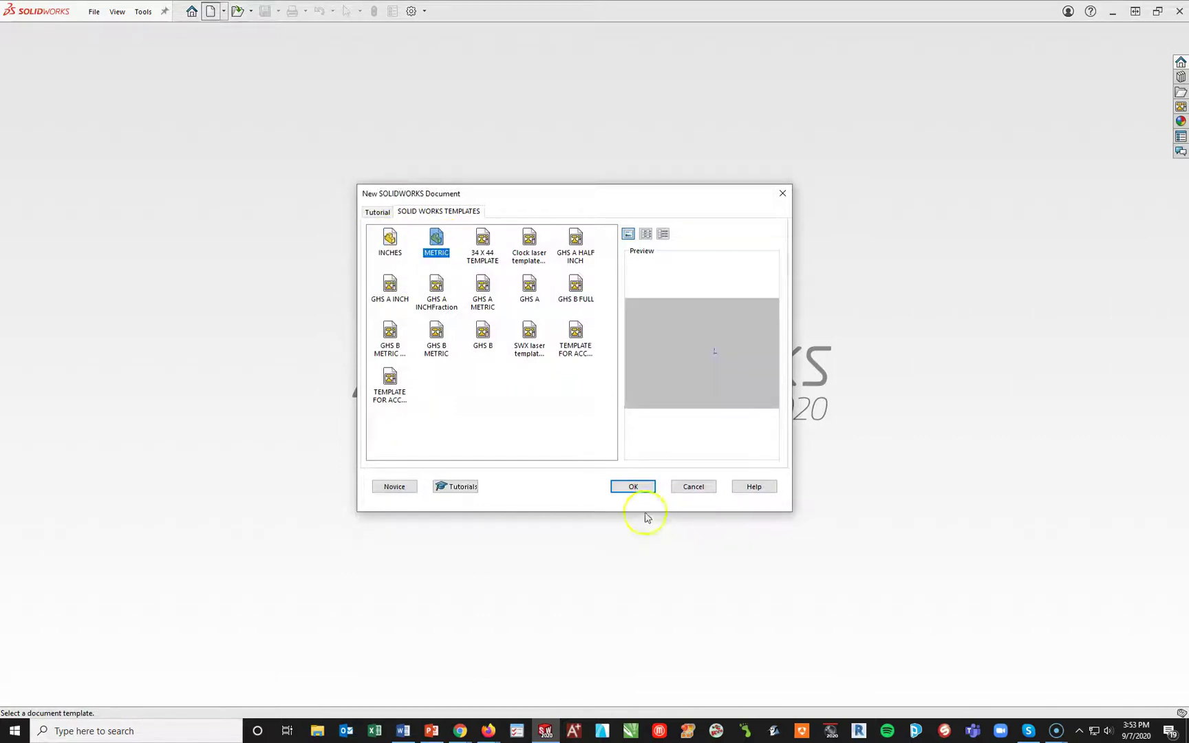
{"action": "left_click", "coordinate": [631, 486]}
{"action": "left_click", "coordinate": [372, 261]}
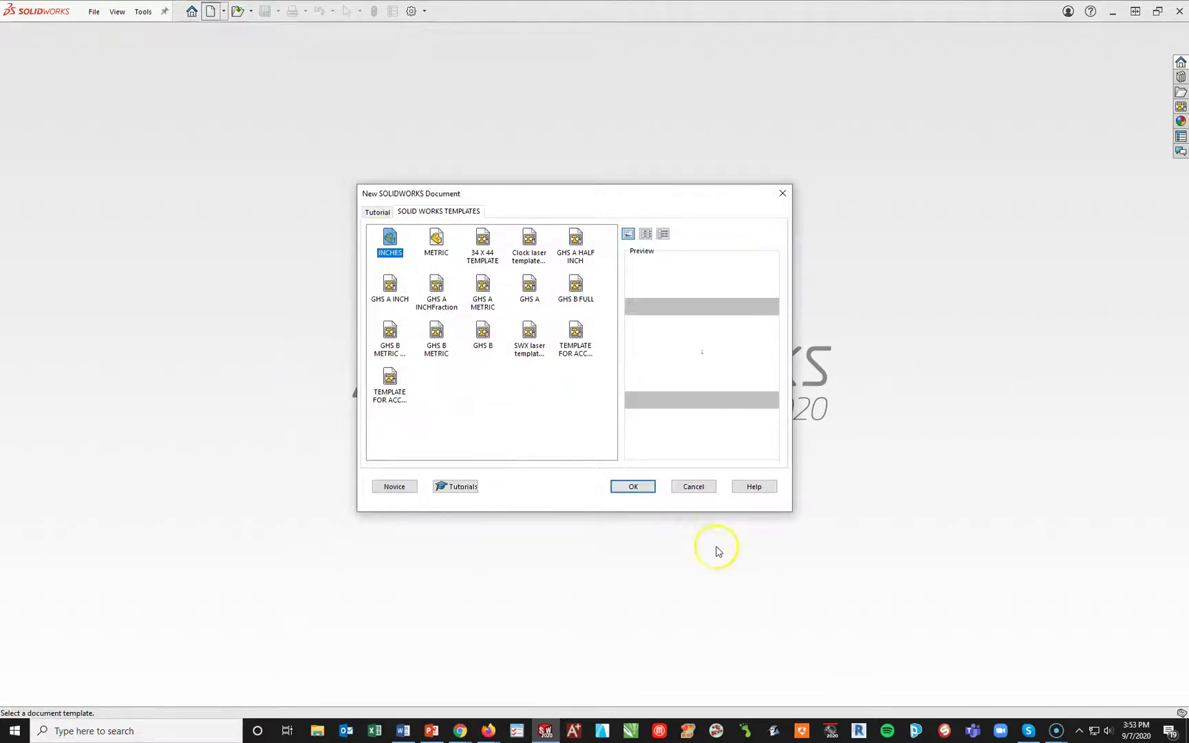
{"action": "left_click", "coordinate": [626, 485]}
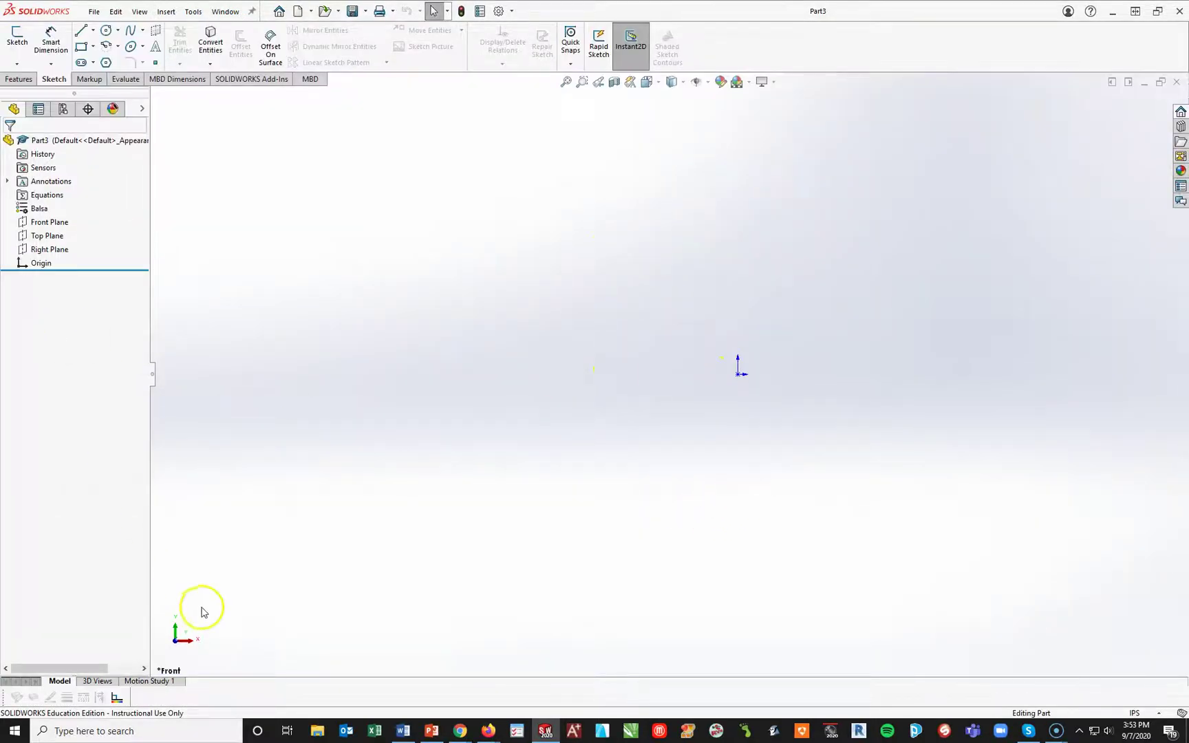
Select the Front Plane, and in Chrome pull the Guide Bracket drawing out into its own window off this screen for reference.
{"action": "left_click", "coordinate": [49, 221]}
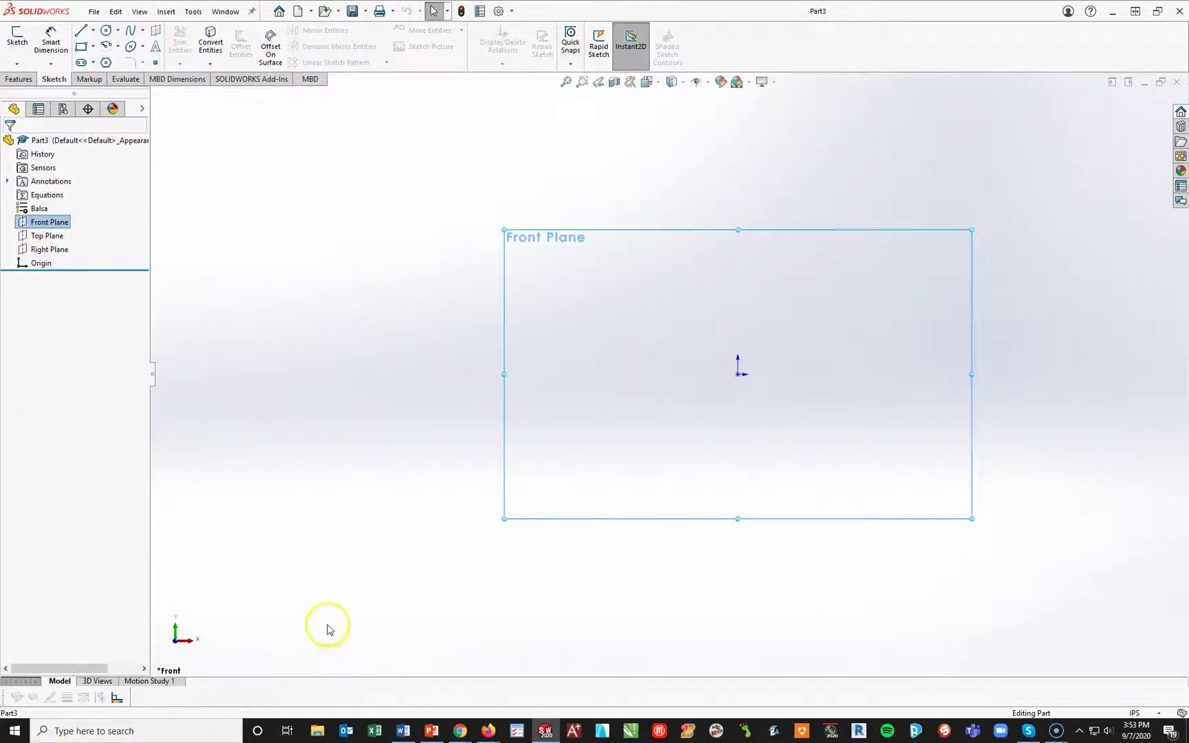
{"action": "mouse_move", "coordinate": [458, 730]}
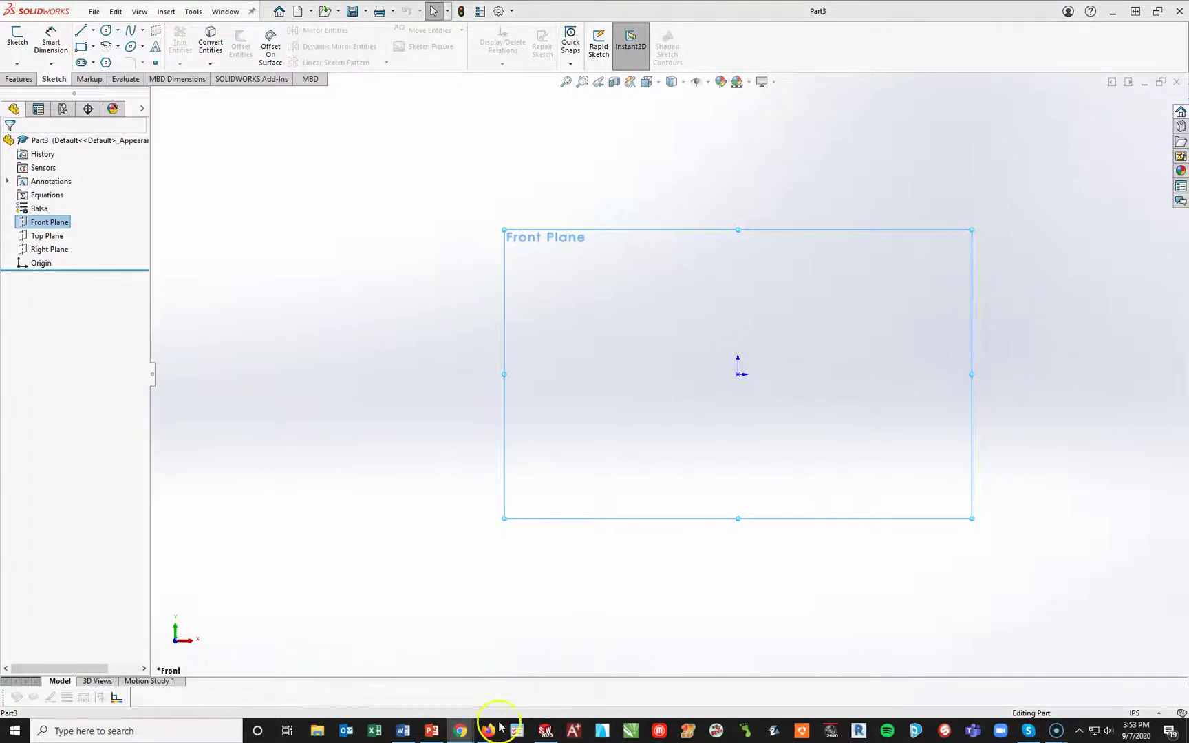
{"action": "left_click", "coordinate": [410, 678]}
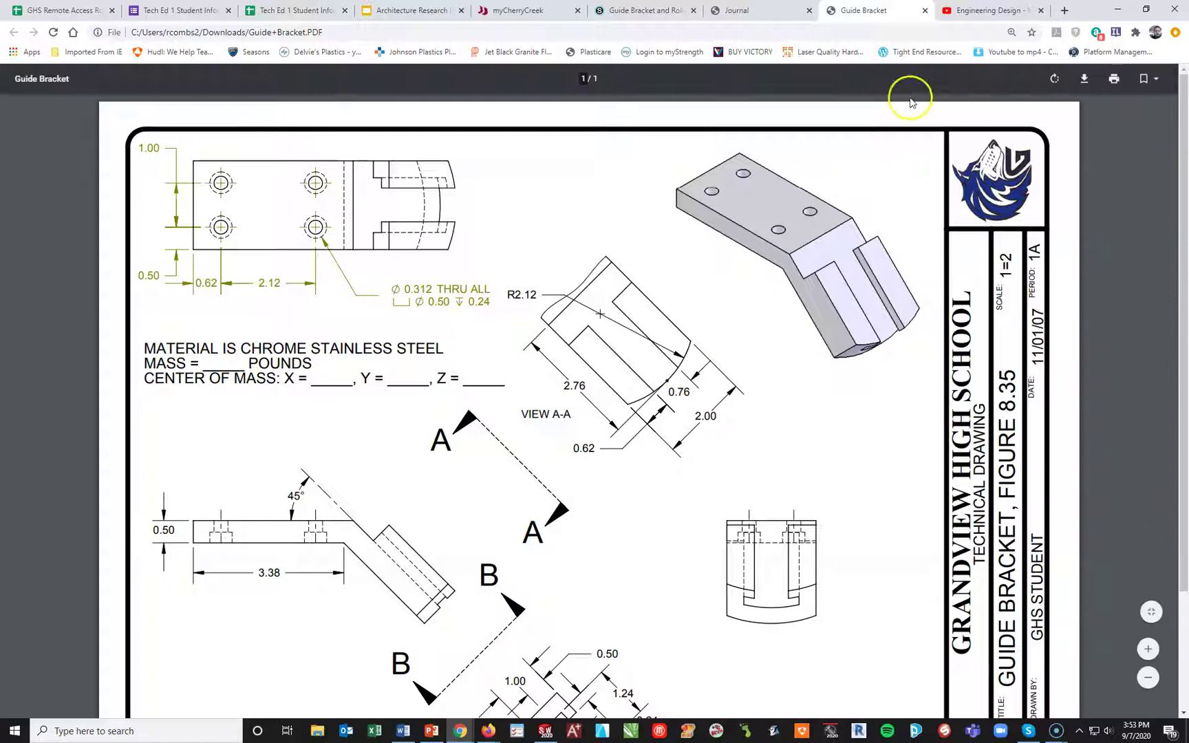
{"action": "left_click_drag", "start_coordinate": [866, 21], "coordinate": [1188, 165]}
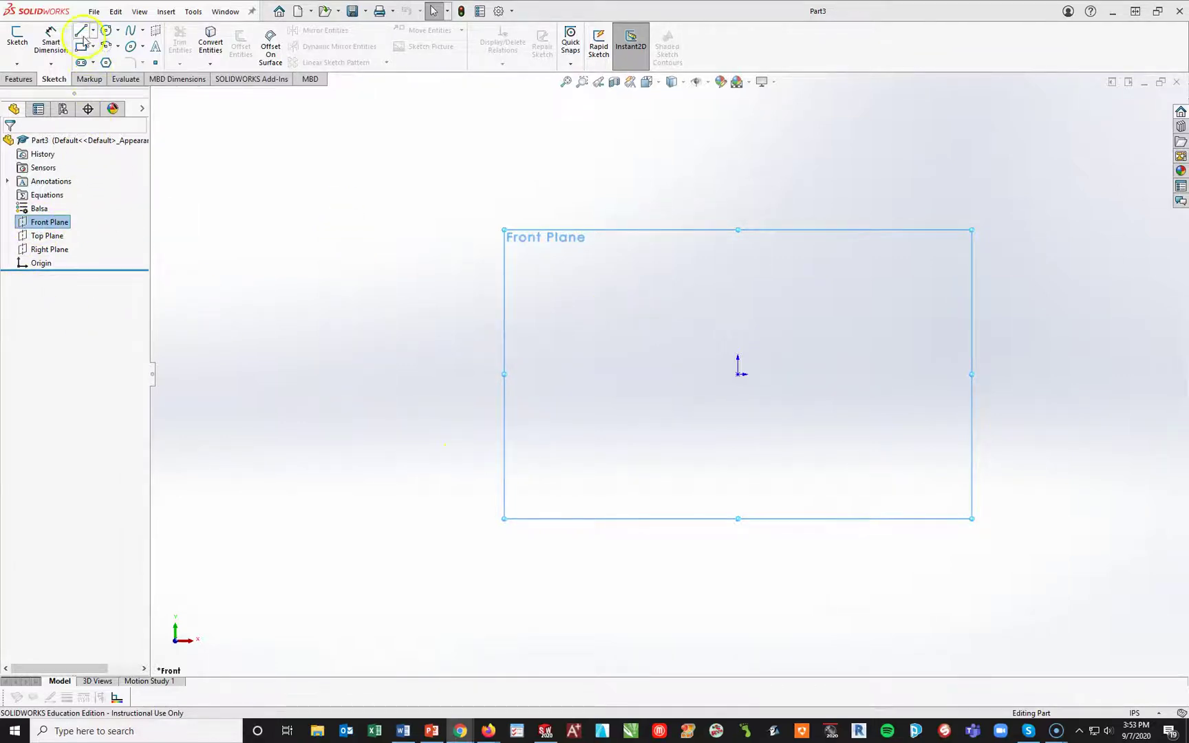
Sketch a closed bent-bar outline on the Front Plane from the origin, about 0.71 in thick with a lower sloped edge about 3.71 in long.
{"action": "left_click", "coordinate": [82, 32]}
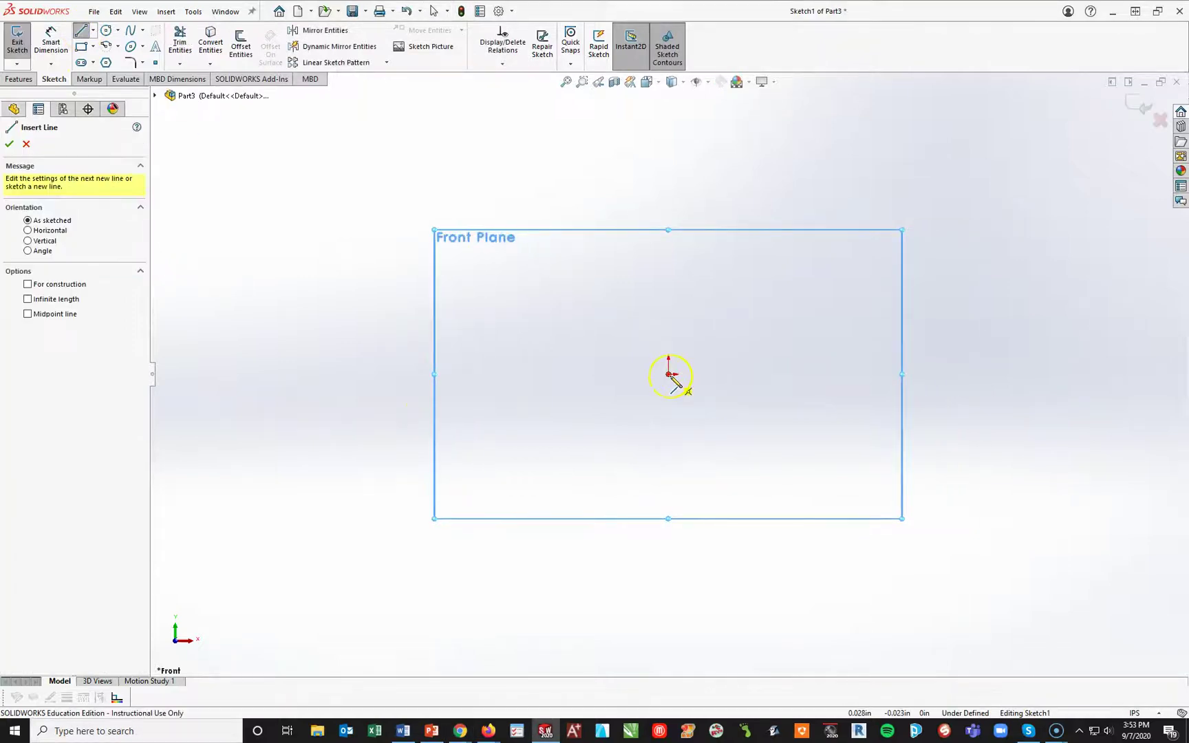
{"action": "left_click", "coordinate": [669, 374]}
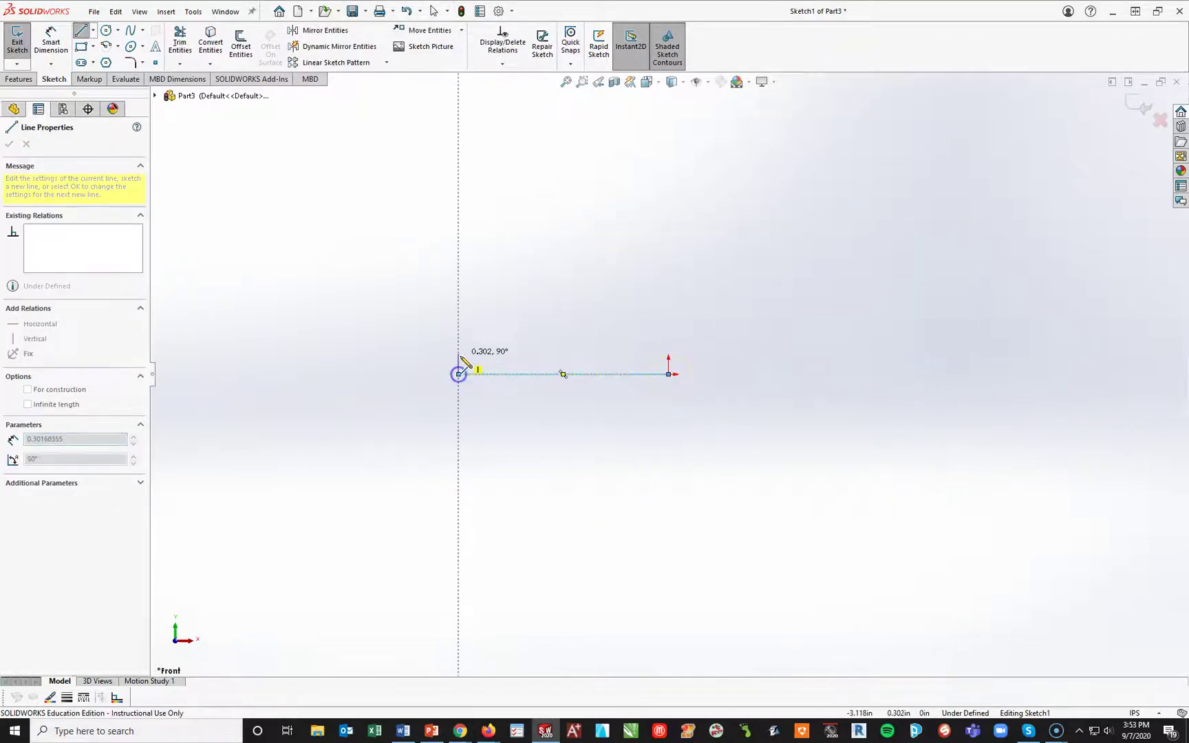
{"action": "left_click", "coordinate": [458, 375]}
{"action": "left_click", "coordinate": [458, 327]}
{"action": "left_click", "coordinate": [694, 327]}
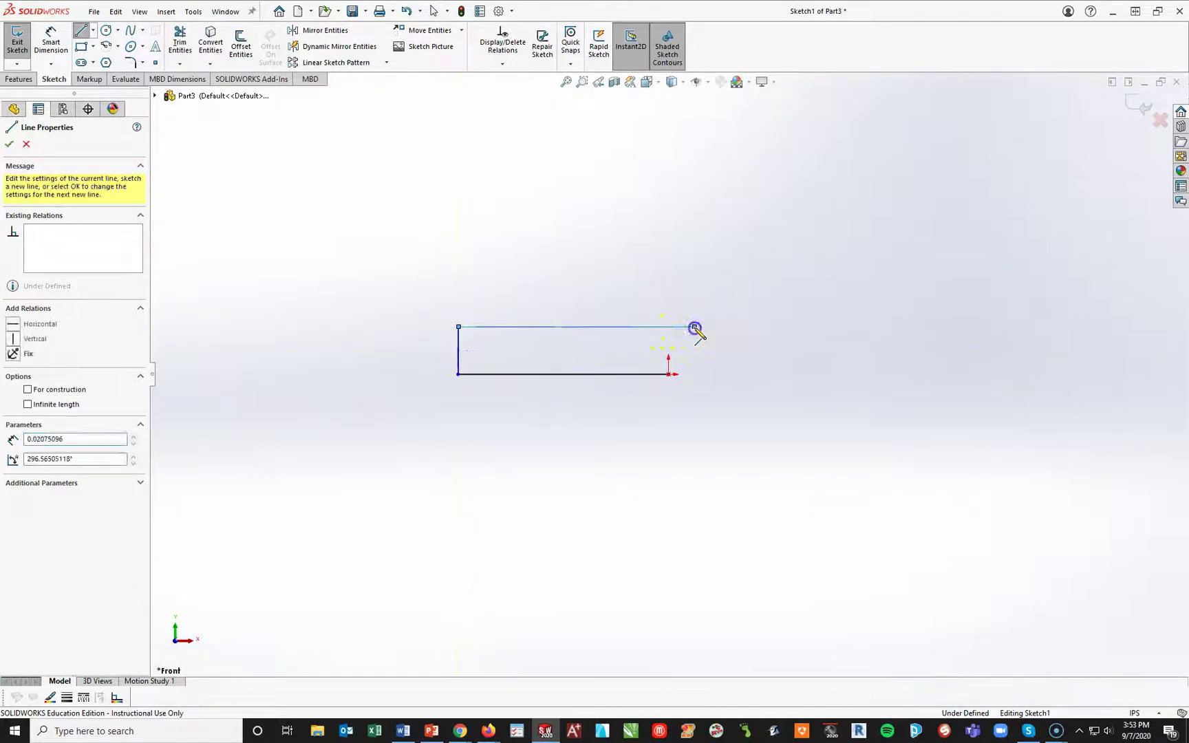
{"action": "left_click", "coordinate": [891, 493]}
{"action": "left_click", "coordinate": [860, 530]}
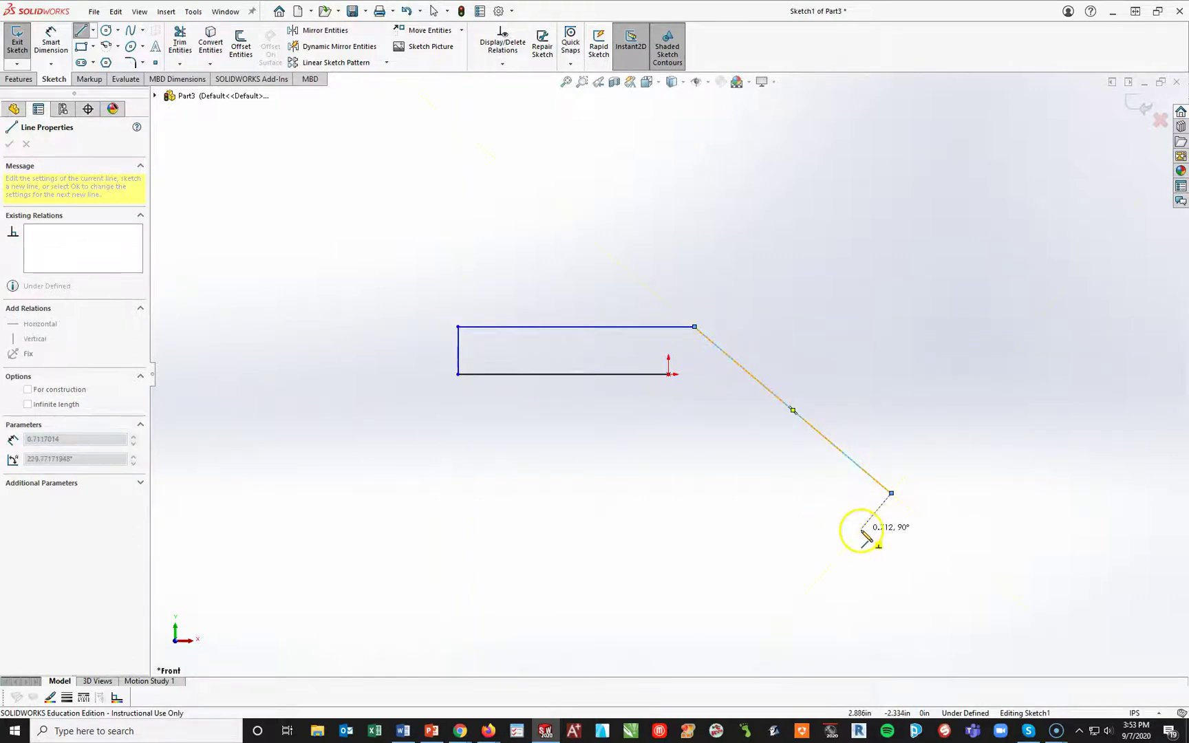
{"action": "left_click", "coordinate": [669, 374]}
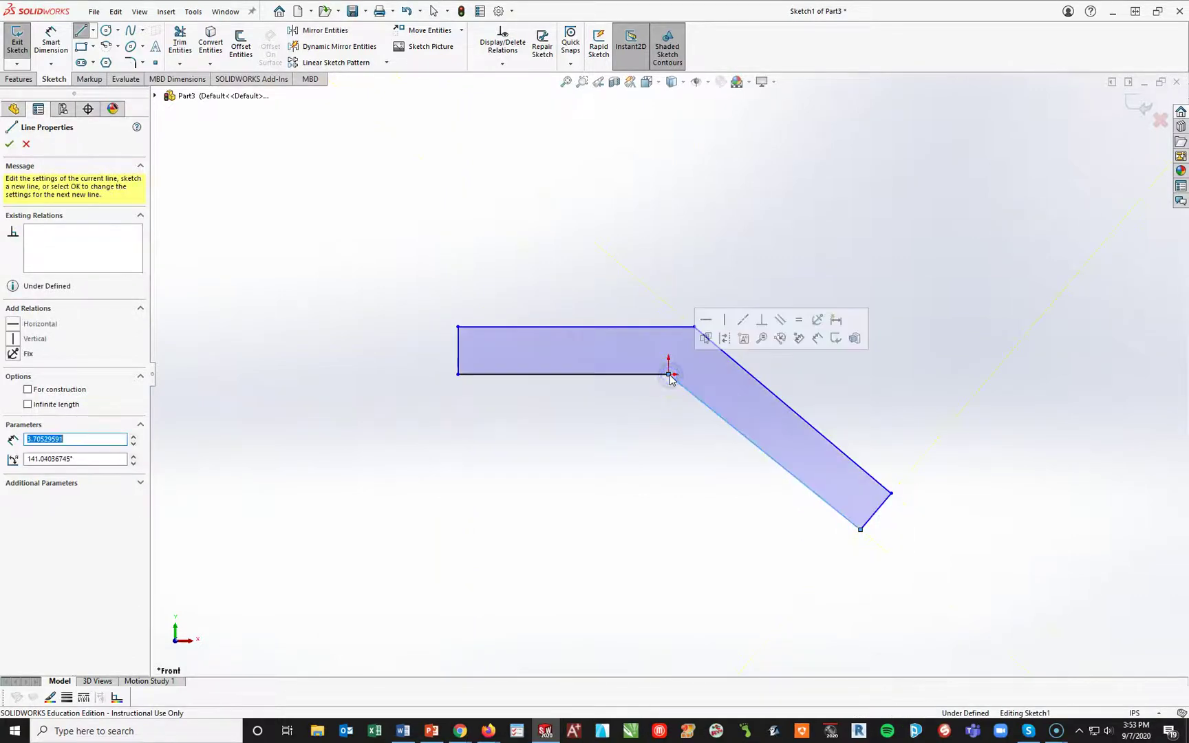
{"action": "key", "text": "Escape"}
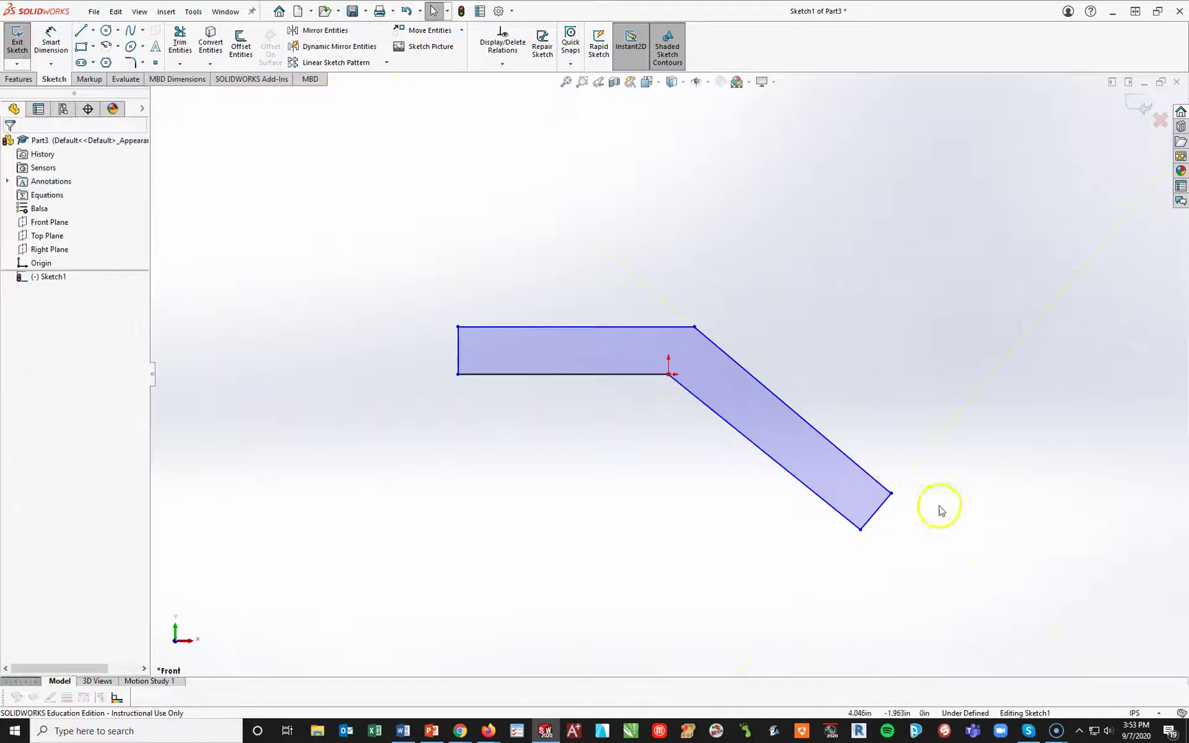
Replace the upper sloped line with a sloped line about 1.82 in long, a perpendicular step and another sloped line, joined to the end edge.
{"action": "left_click", "coordinate": [866, 476]}
{"action": "key", "text": "Delete"}
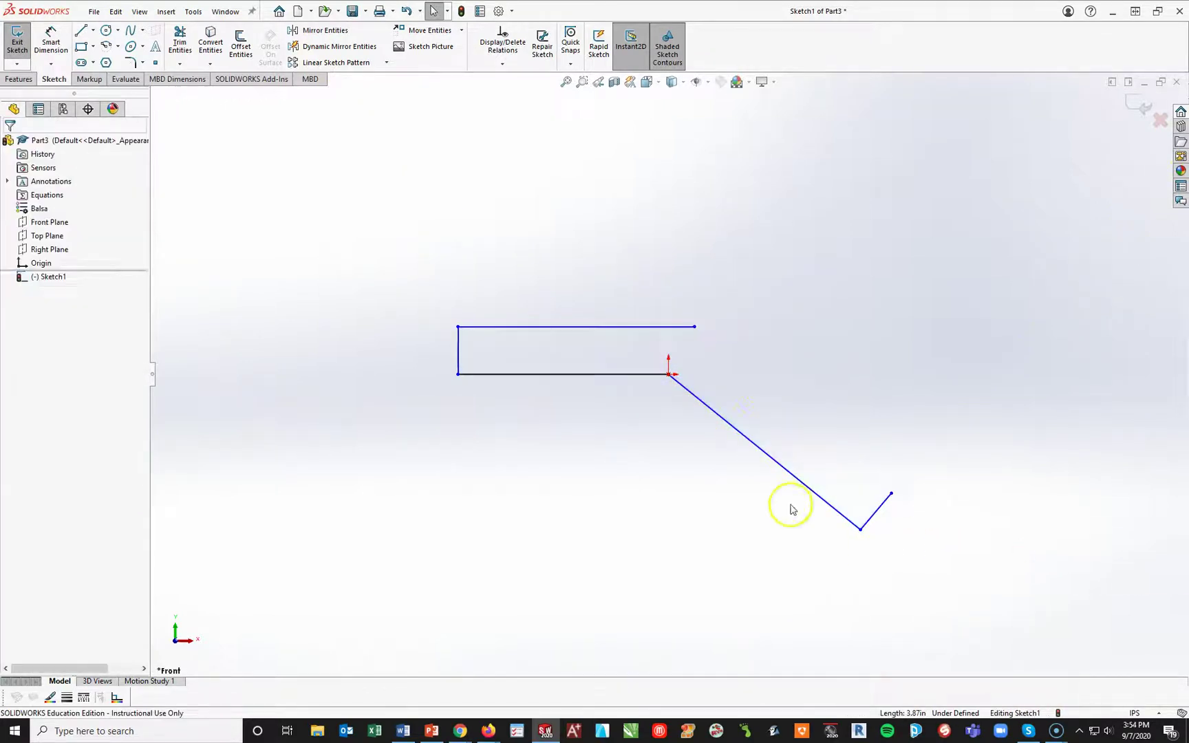
{"action": "left_click", "coordinate": [82, 30]}
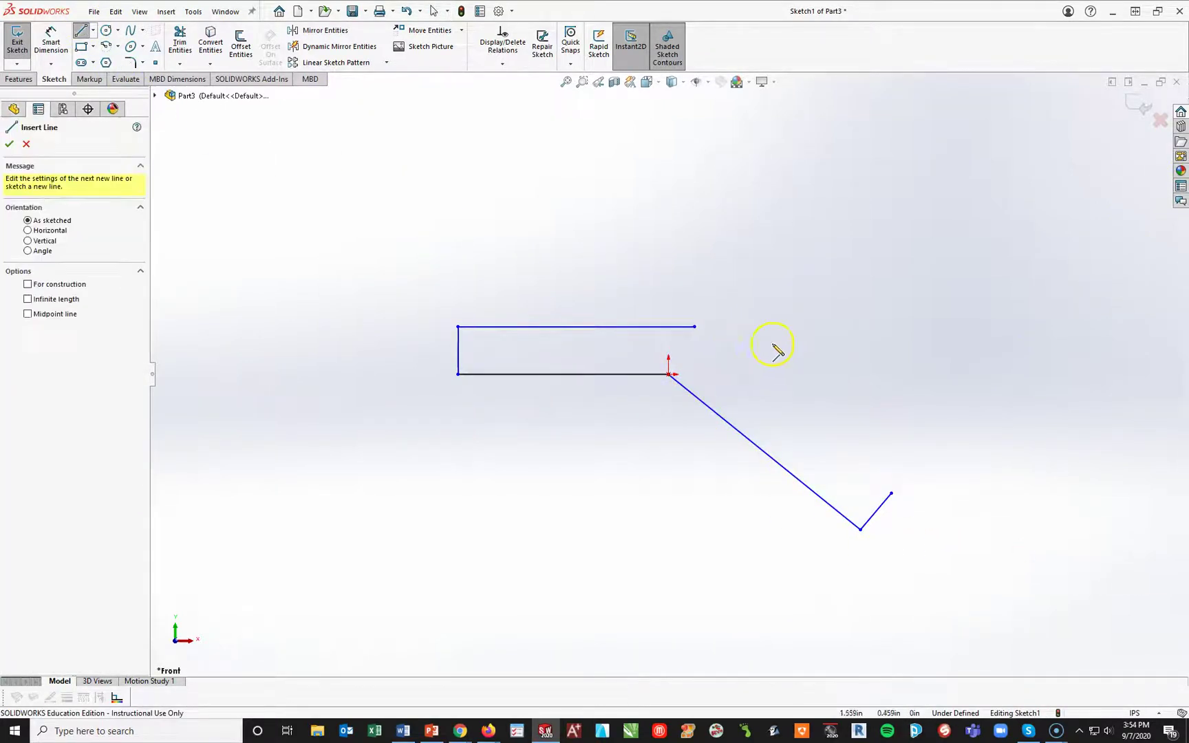
{"action": "left_click", "coordinate": [695, 328]}
{"action": "left_click", "coordinate": [789, 402]}
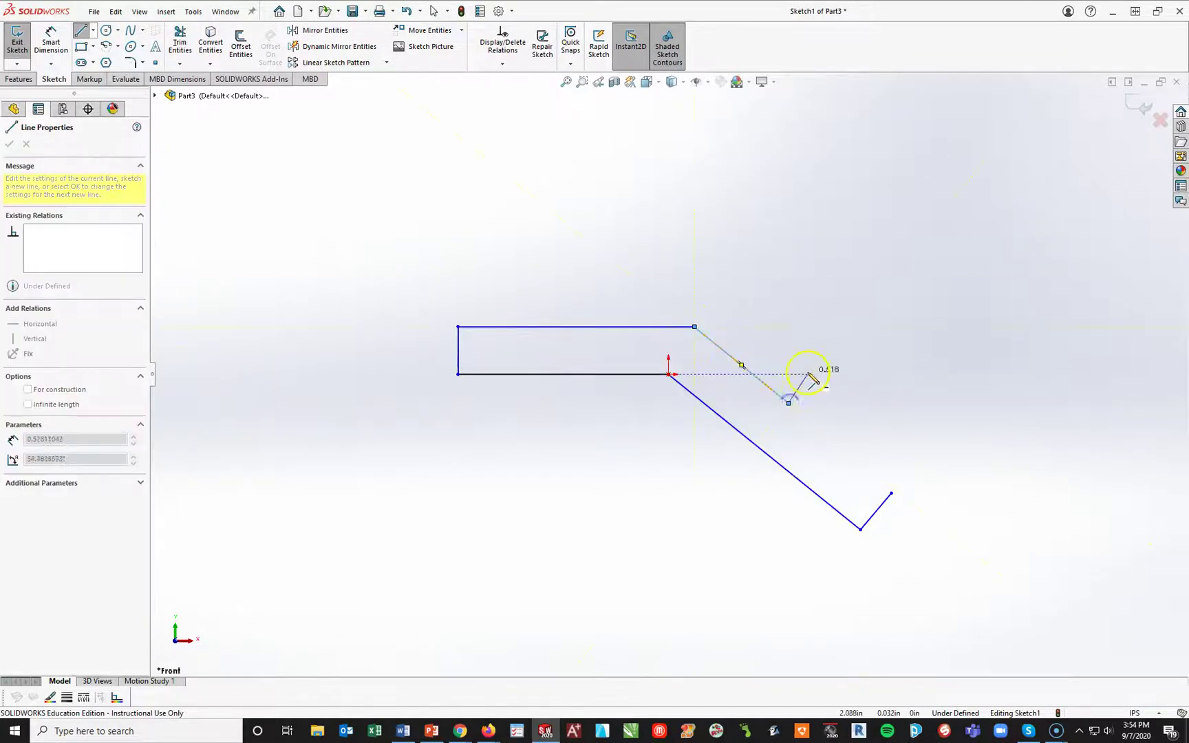
{"action": "left_click", "coordinate": [814, 371]}
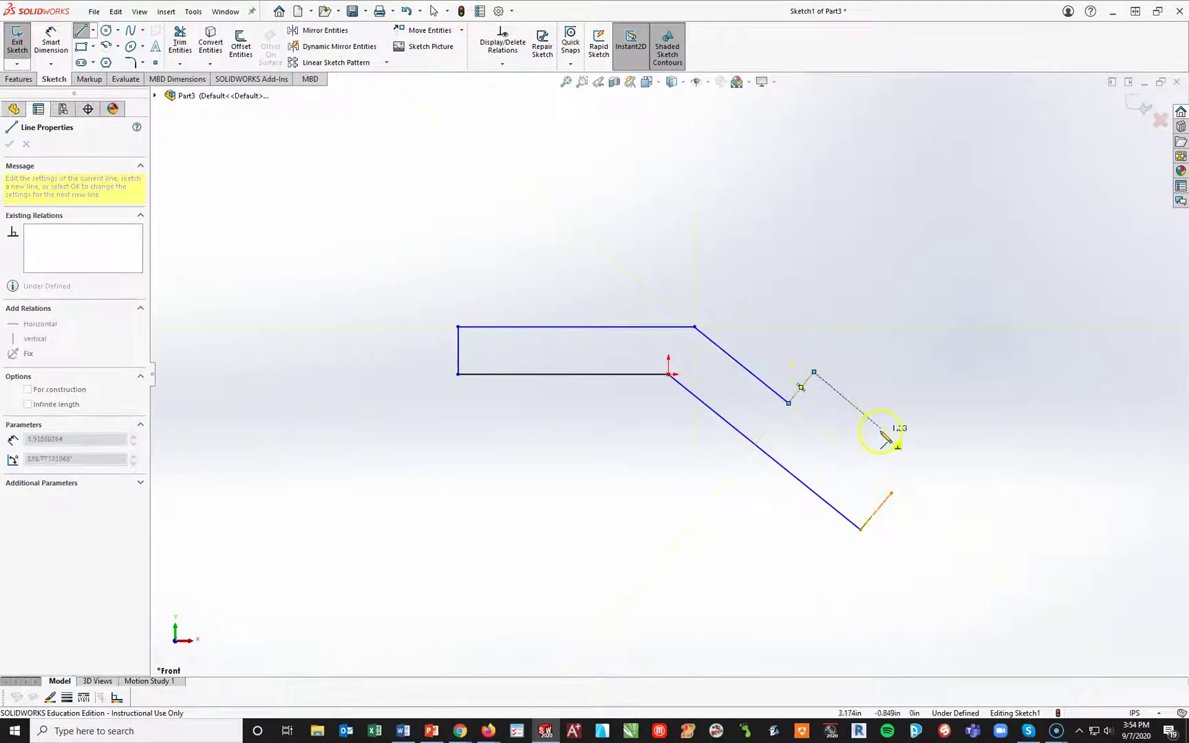
{"action": "left_click", "coordinate": [920, 457]}
{"action": "key", "text": "Escape"}
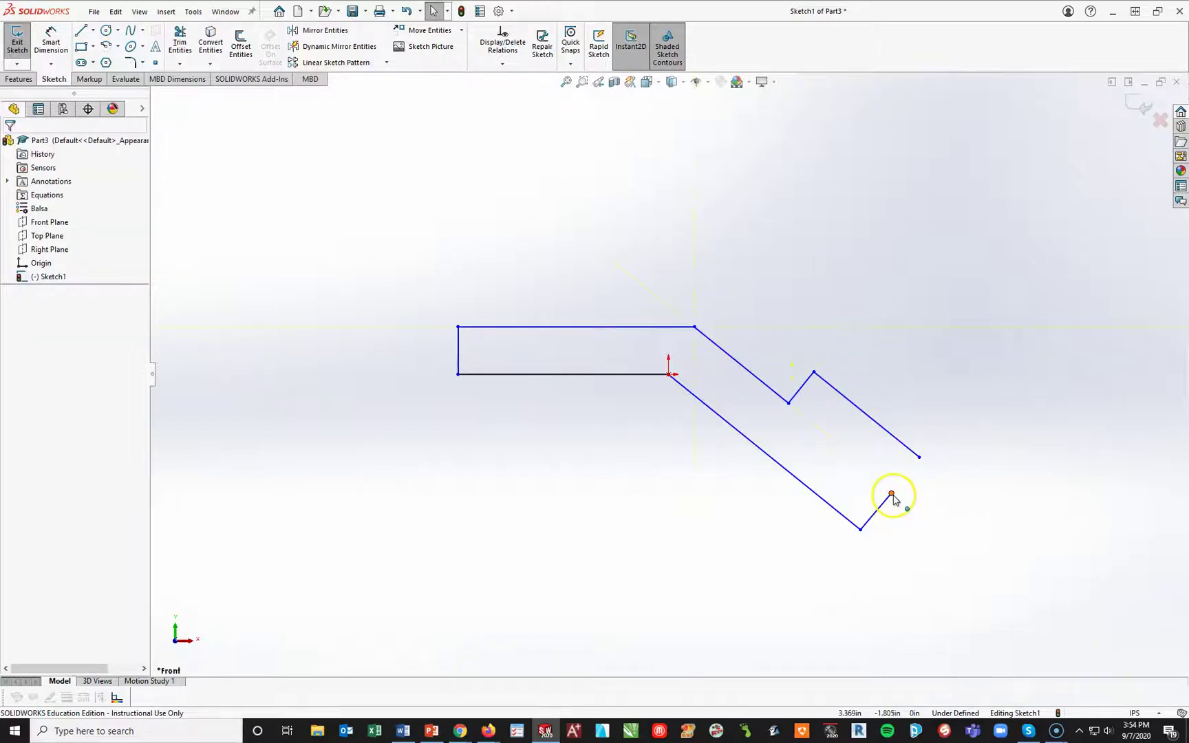
{"action": "left_click_drag", "start_coordinate": [892, 494], "coordinate": [920, 458]}
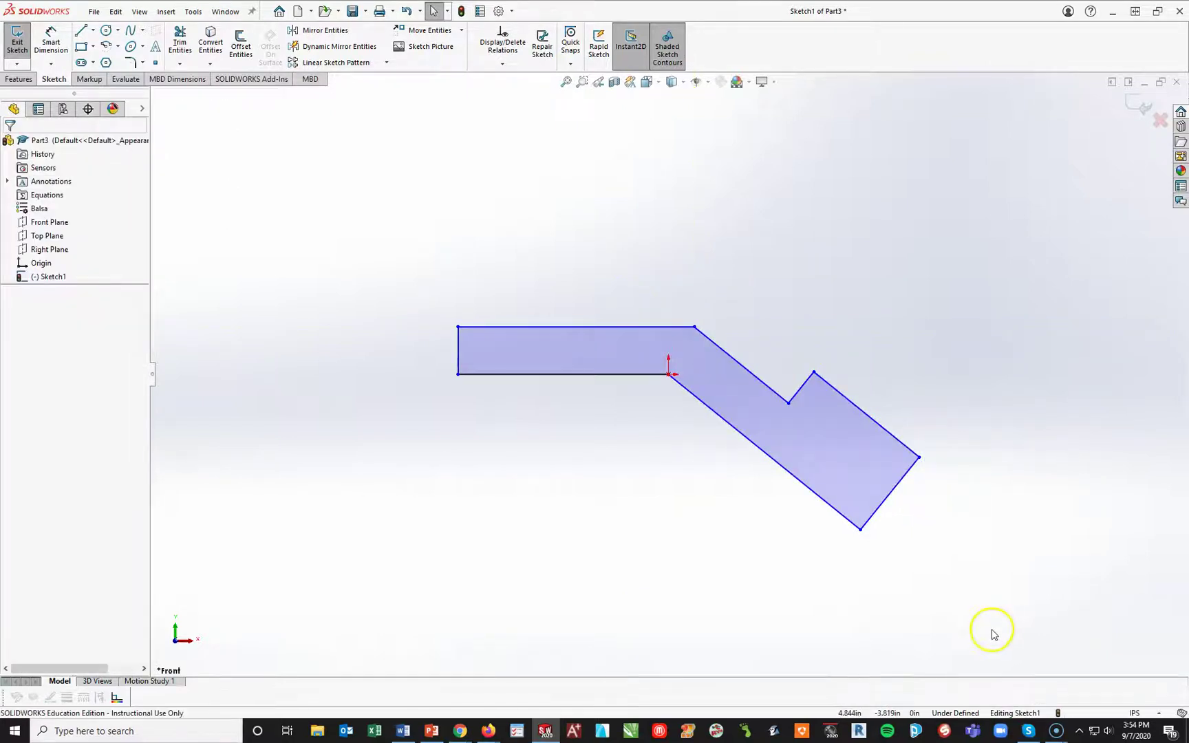
Make both upper sloped lines of the profile parallel to the lower sloped edge.
{"action": "left_click", "coordinate": [749, 441]}
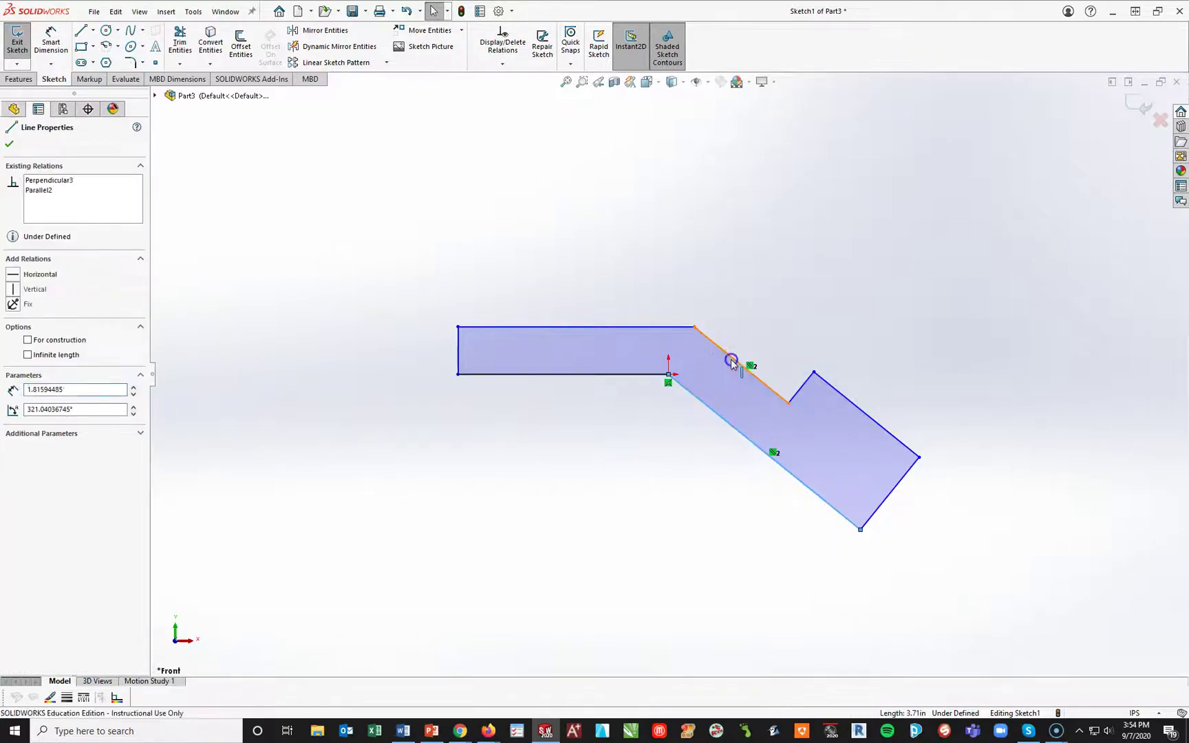
{"action": "left_click", "coordinate": [733, 365], "text": "ctrl"}
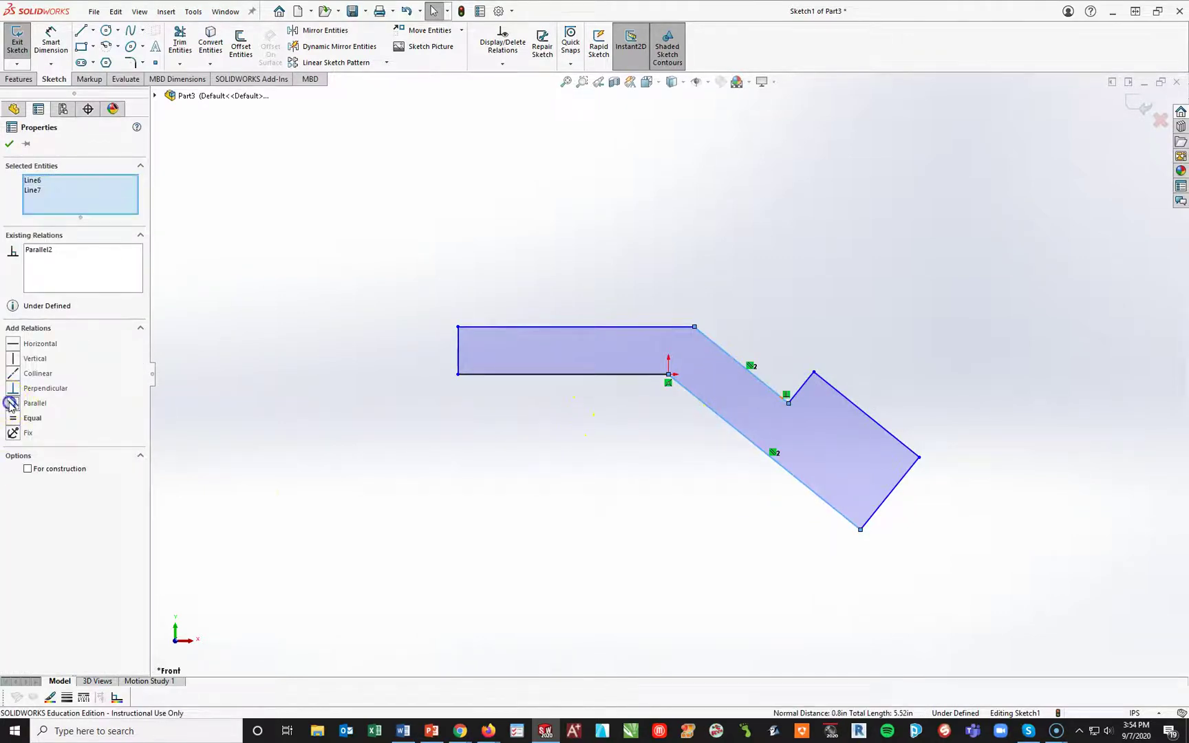
{"action": "left_click", "coordinate": [712, 510]}
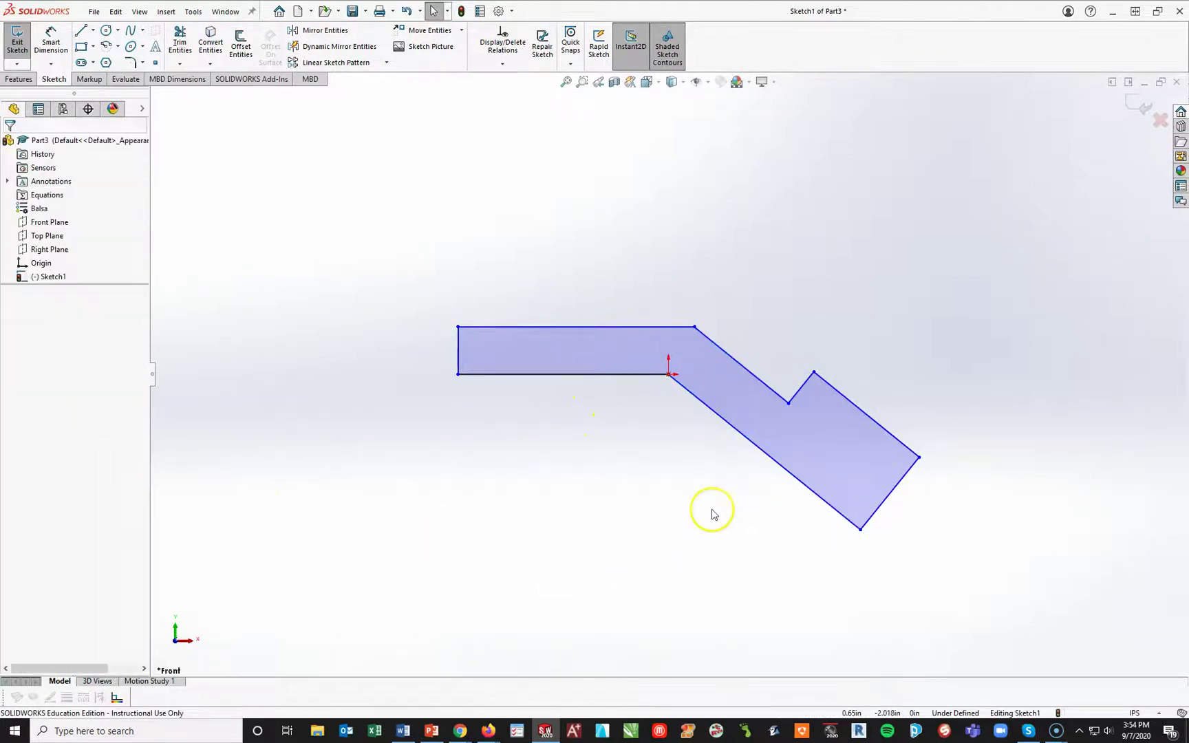
{"action": "left_click", "coordinate": [894, 443]}
{"action": "left_click", "coordinate": [833, 507], "text": "ctrl"}
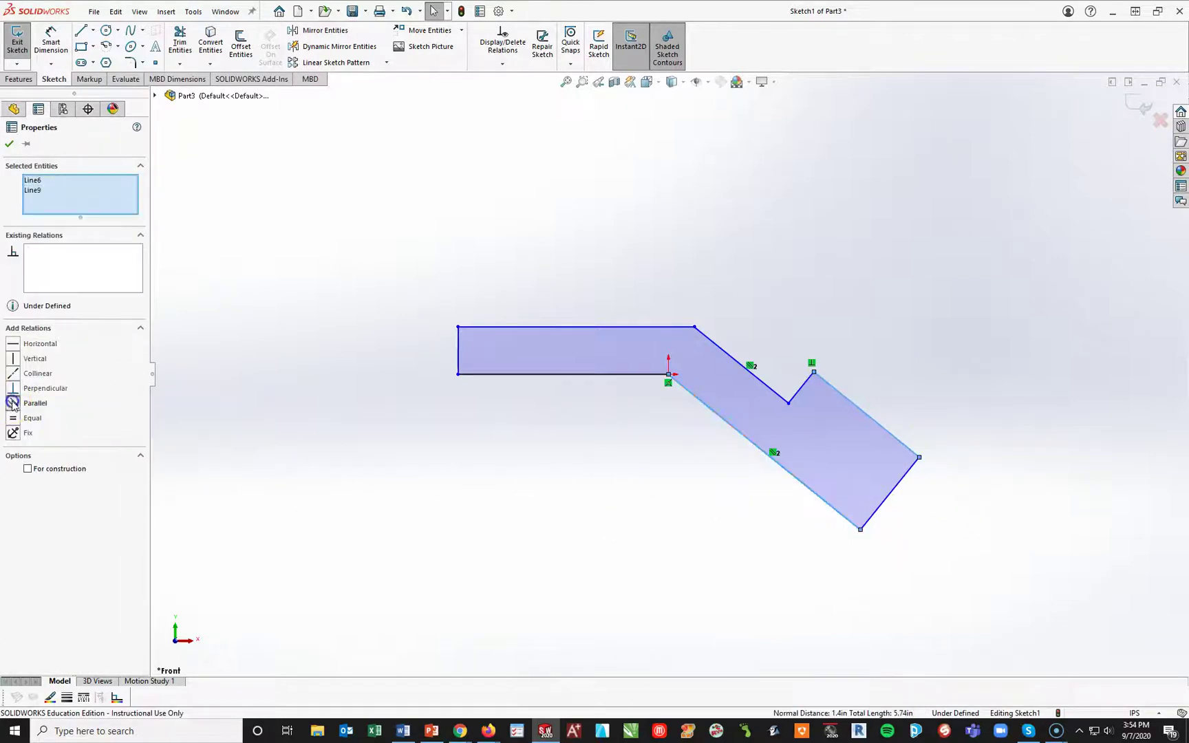
{"action": "left_click", "coordinate": [12, 403]}
{"action": "left_click", "coordinate": [576, 600]}
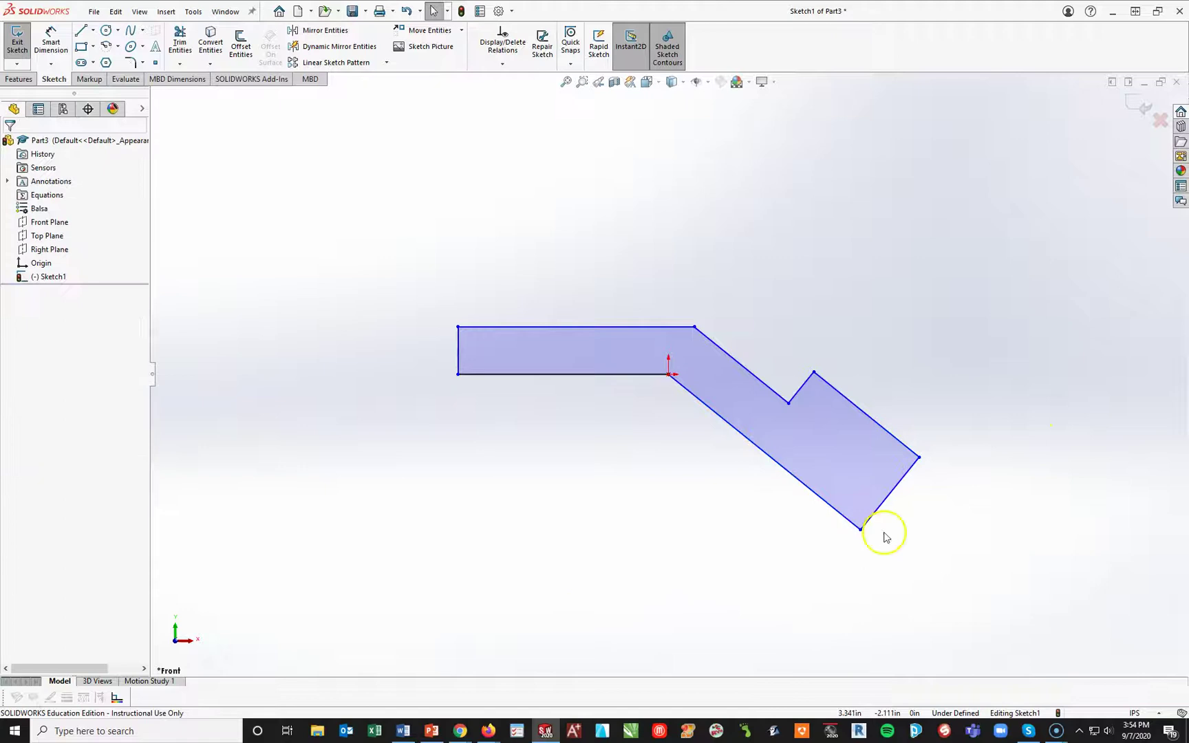
Dimension the short vertical end edge of the horizontal arm as 0.5 in.
{"action": "left_click", "coordinate": [51, 41]}
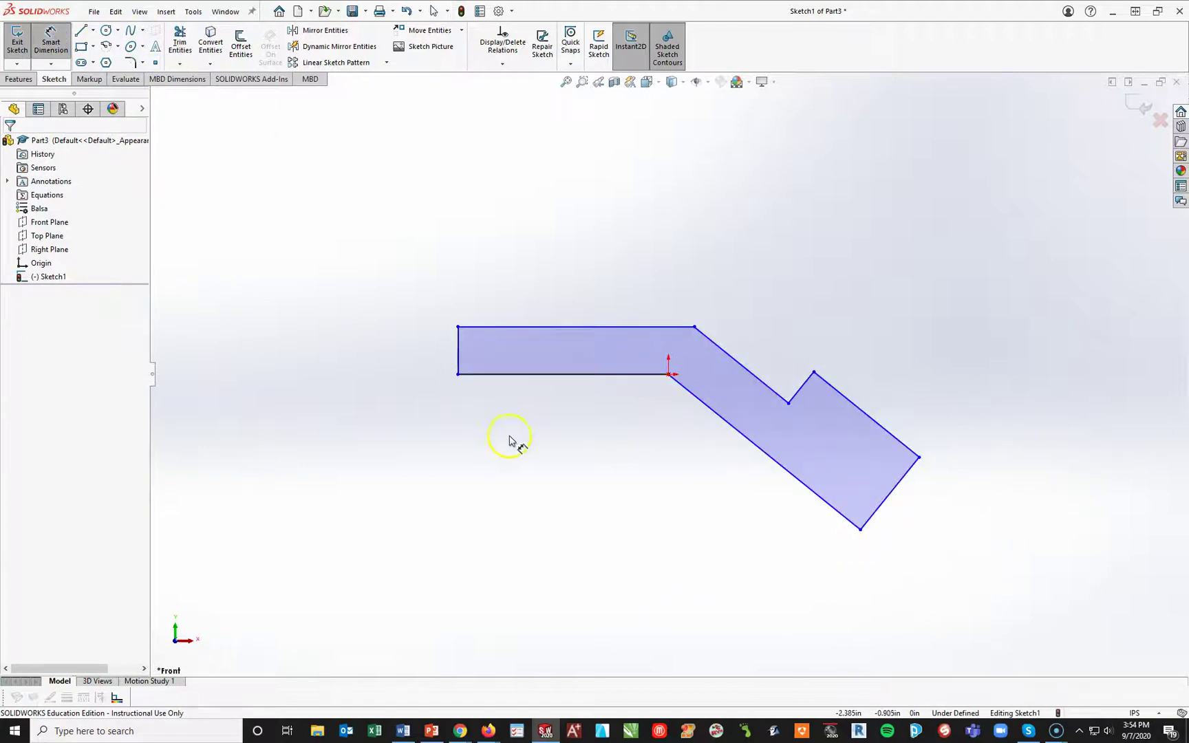
{"action": "left_click", "coordinate": [464, 356]}
{"action": "left_click", "coordinate": [416, 354]}
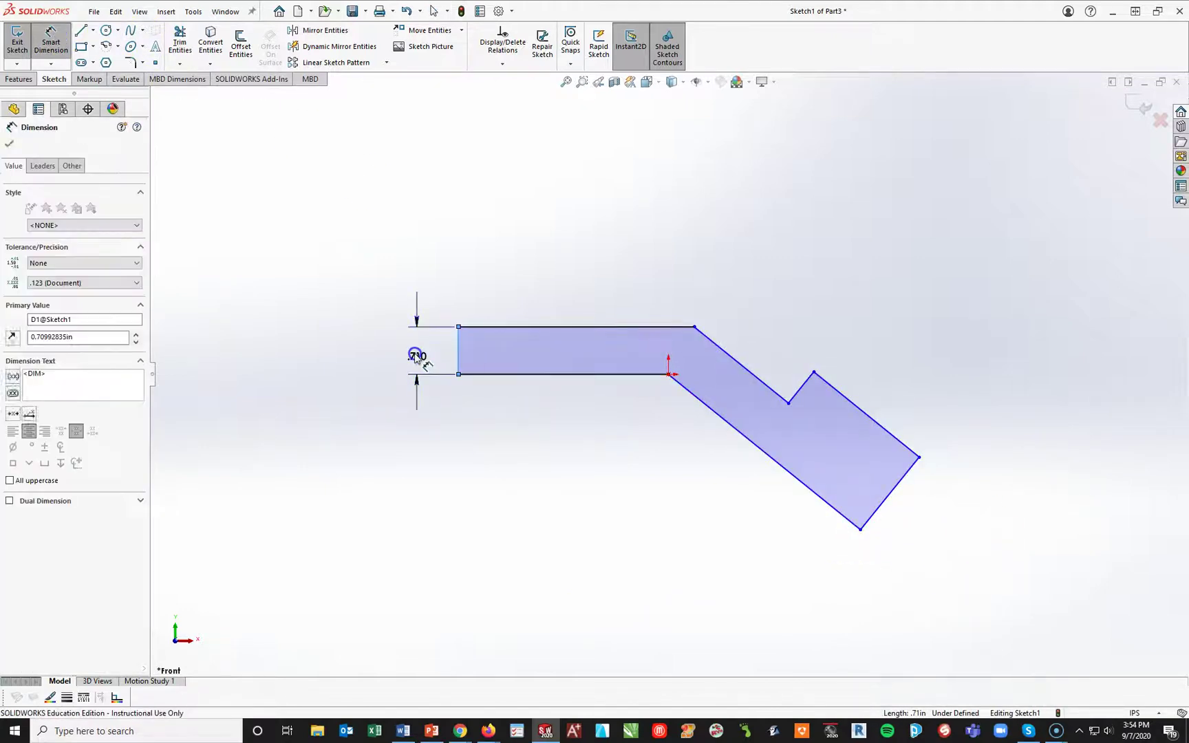
{"action": "type", "text": ".5"}
{"action": "key", "text": "Return"}
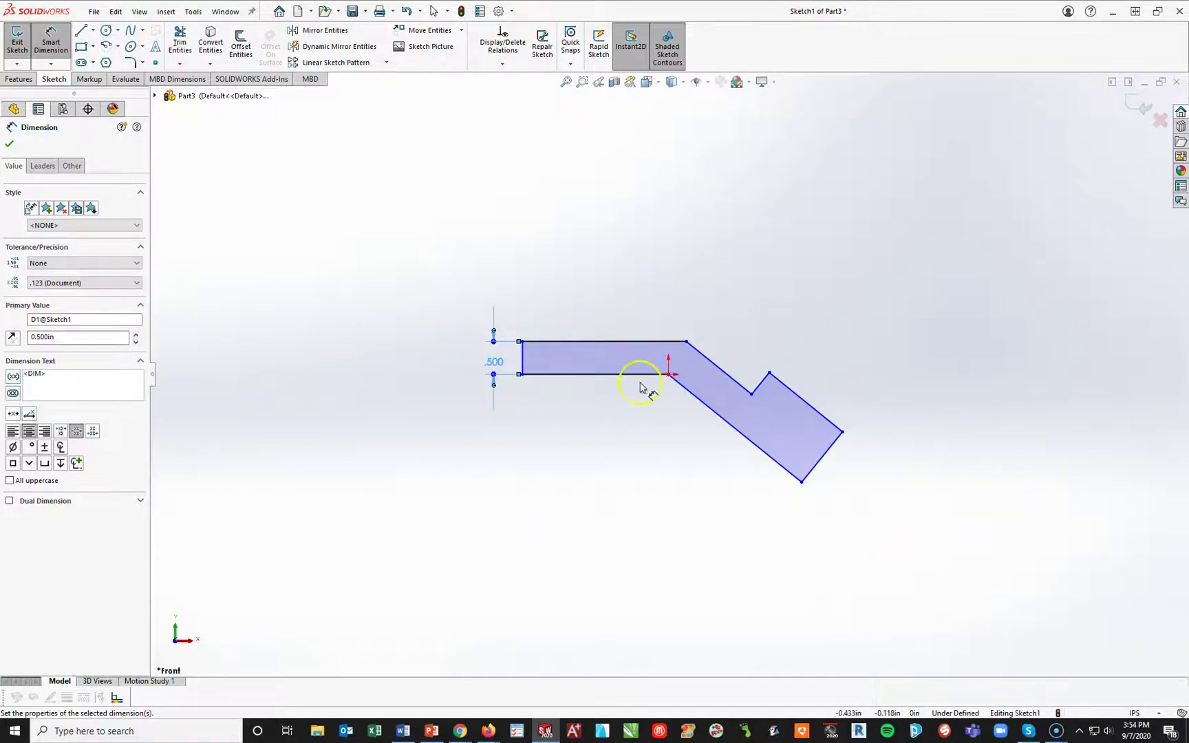
Dimension the lower edge of the horizontal arm as 3.38 in.
{"action": "left_click", "coordinate": [636, 375]}
{"action": "left_click", "coordinate": [604, 416]}
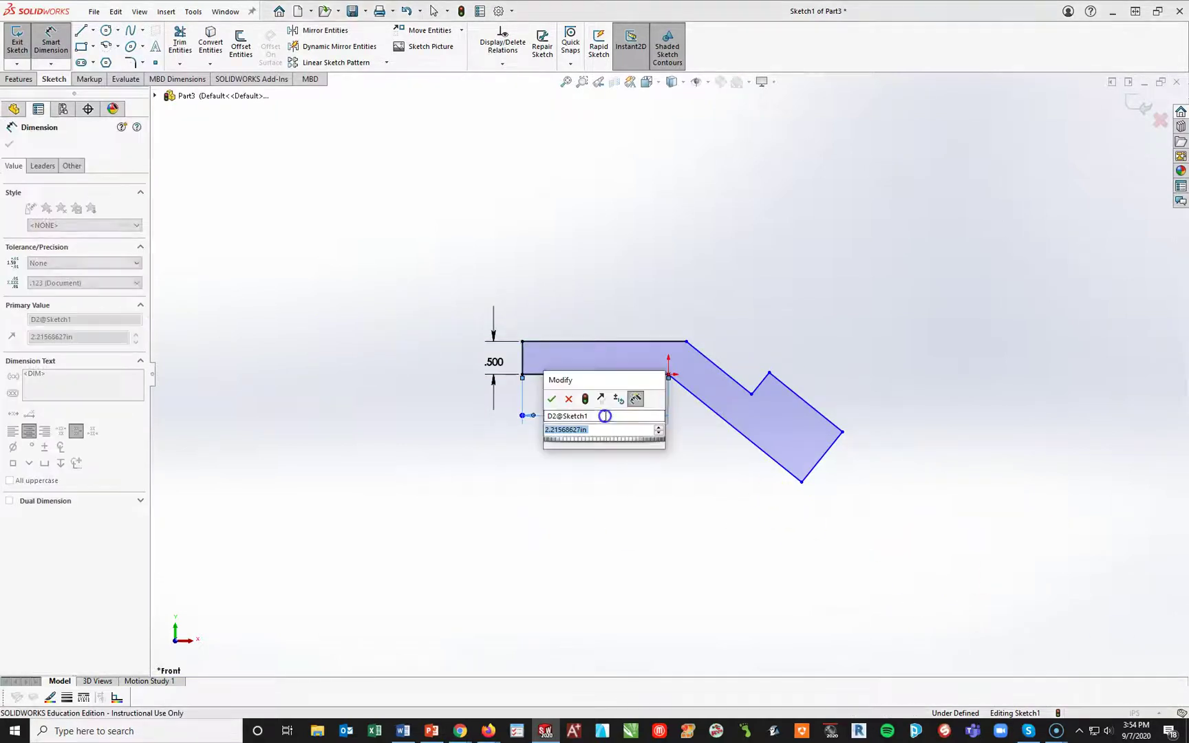
{"action": "type", "text": "3.38"}
{"action": "key", "text": "Return"}
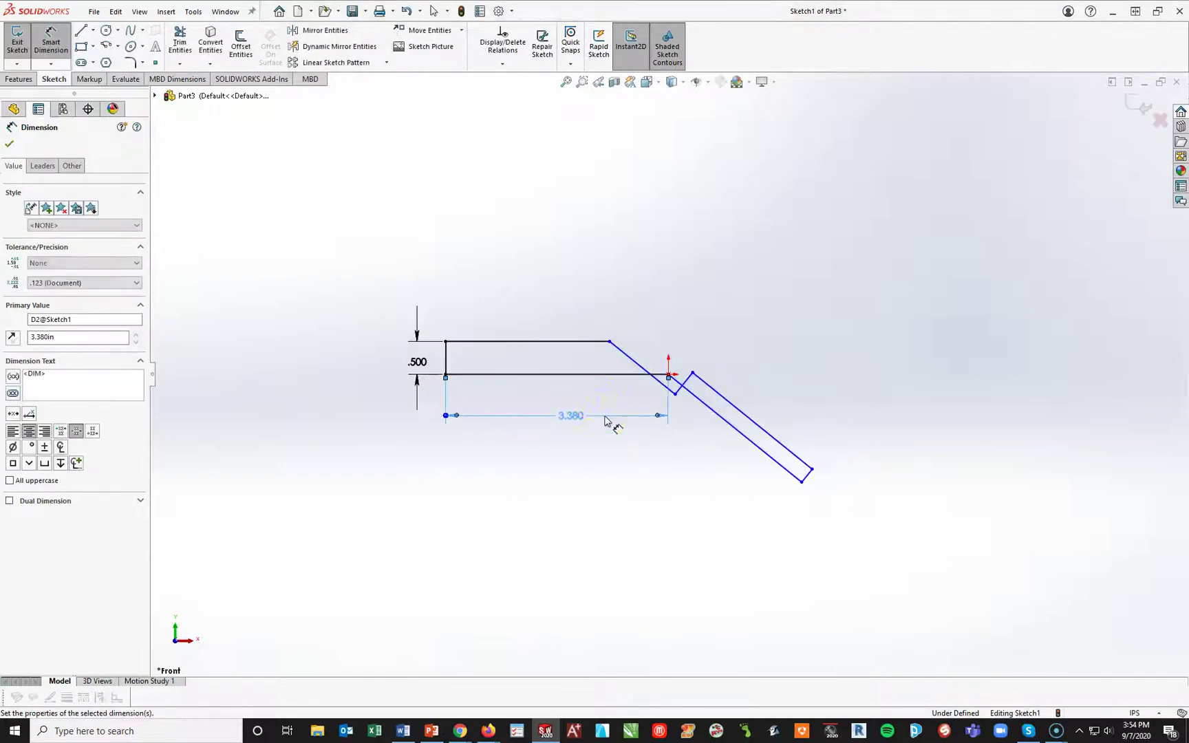
{"action": "left_click", "coordinate": [680, 416]}
{"action": "key", "text": "Escape"}
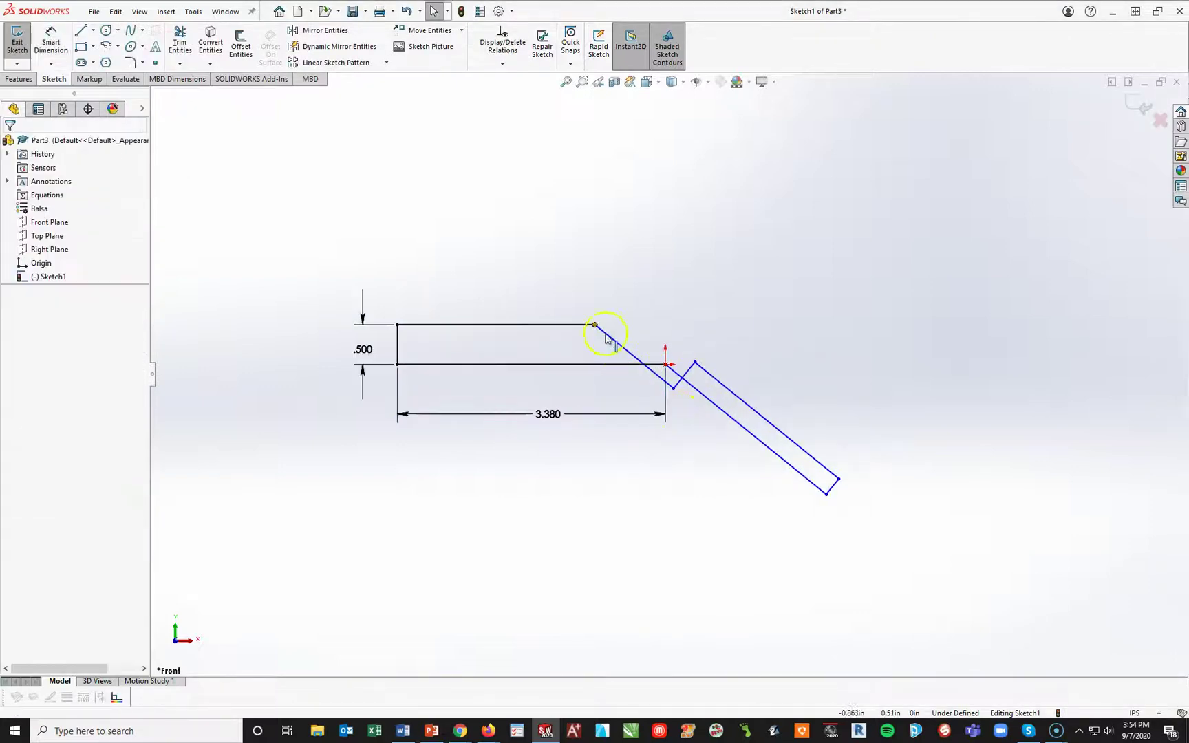
Reshape the profile by moving the upper bend corner above the origin and the step's outer corner outward, clear of the lower sloped edge.
{"action": "mouse_move", "coordinate": [596, 325]}
{"action": "left_mouse_down"}
{"action": "mouse_move", "coordinate": [731, 320]}
{"action": "mouse_move", "coordinate": [664, 324]}
{"action": "left_mouse_up"}
{"action": "left_click", "coordinate": [738, 405]}
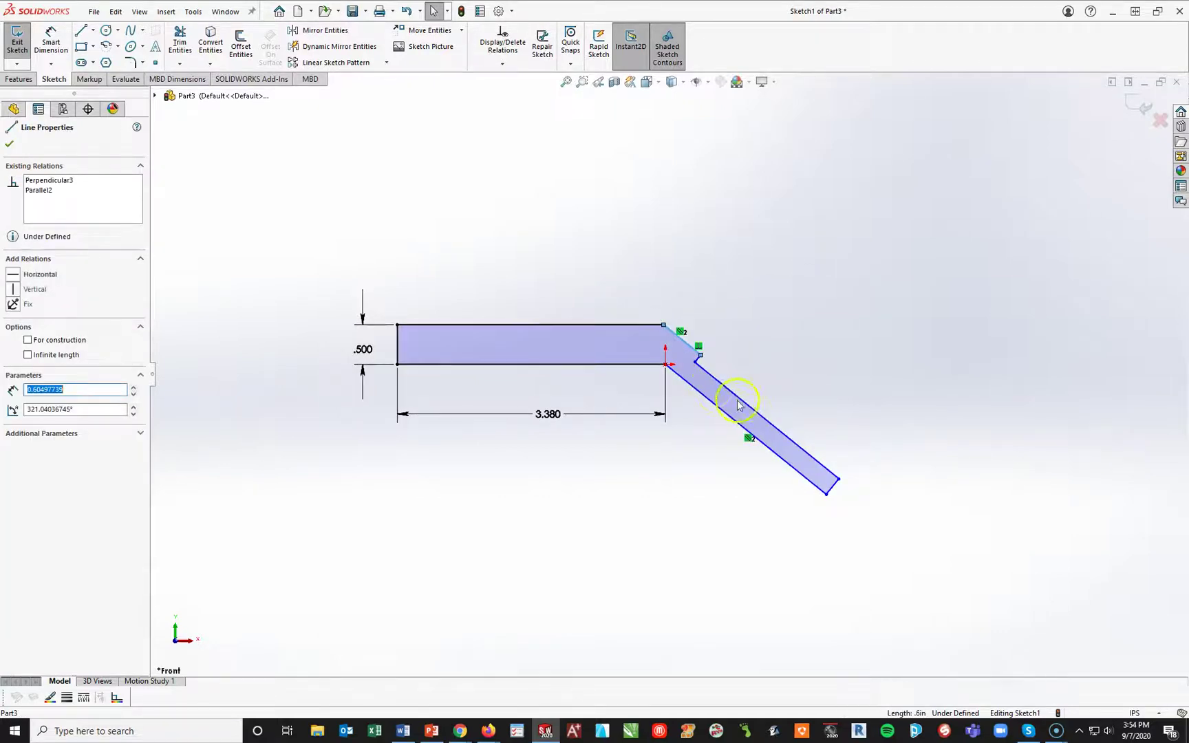
{"action": "left_click_drag", "start_coordinate": [695, 366], "coordinate": [753, 334]}
{"action": "left_click", "coordinate": [806, 533]}
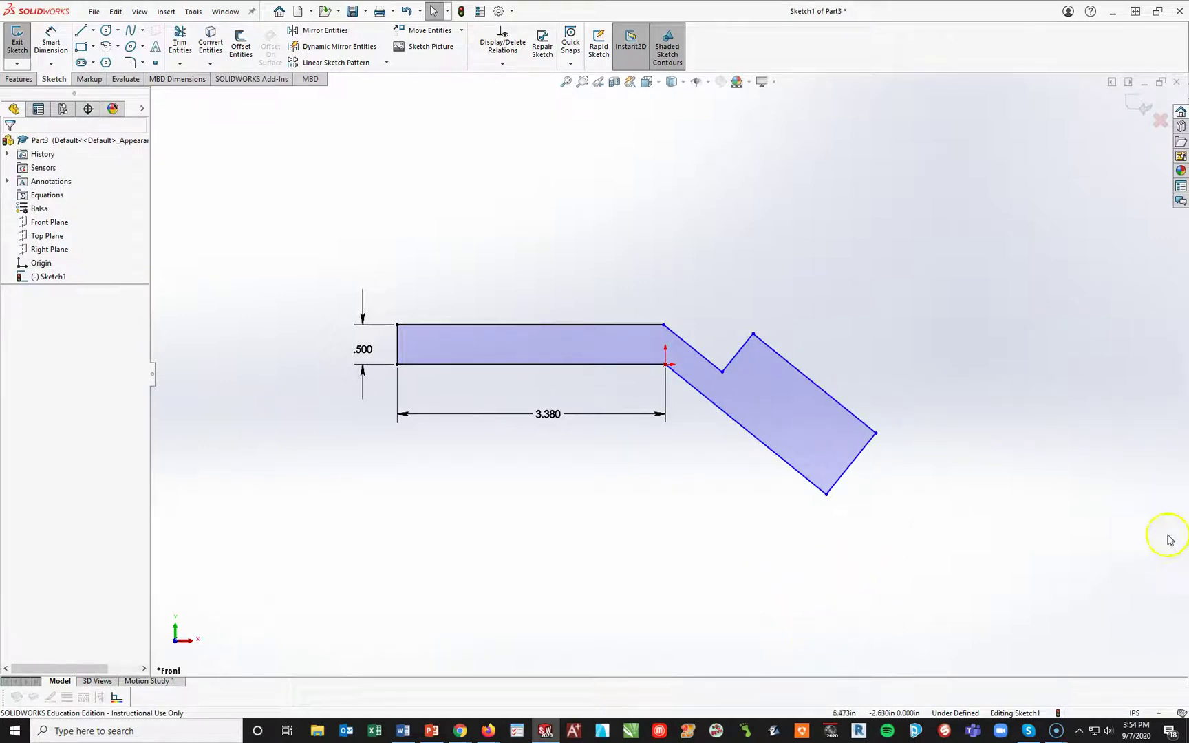
Dimension the angle between the horizontal arm's upper edge and the adjoining upper sloped line as 45°.
{"action": "left_click", "coordinate": [51, 42]}
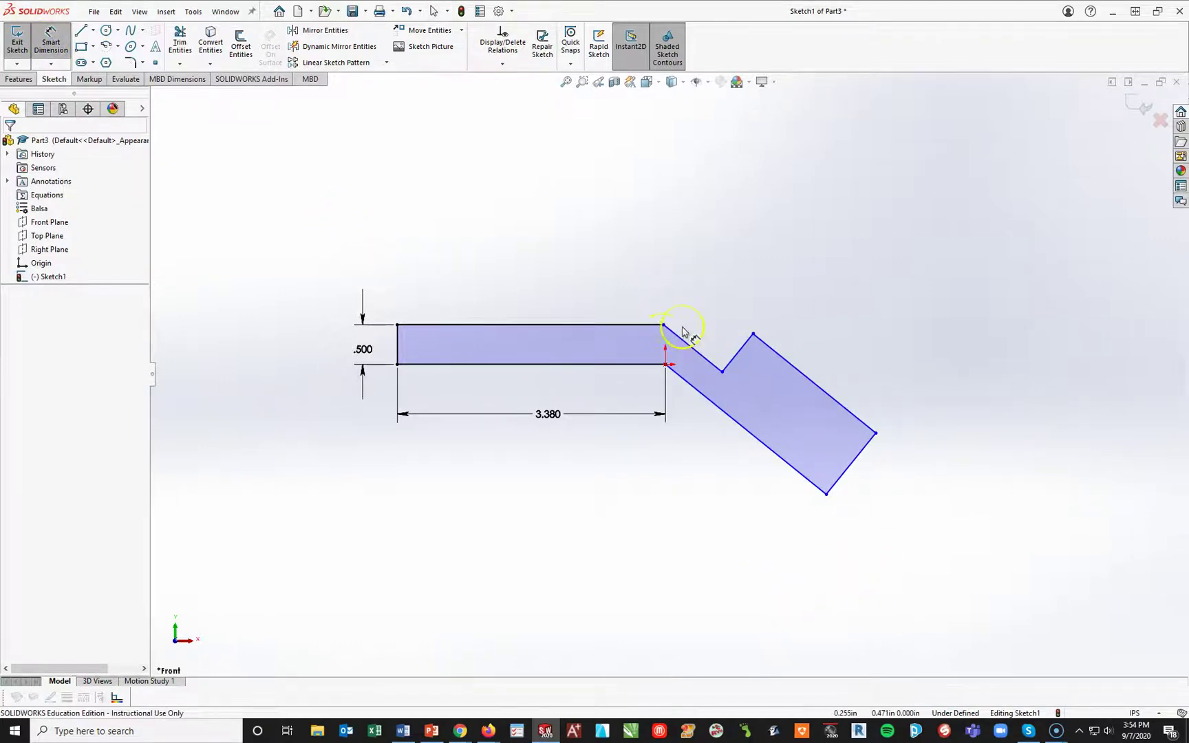
{"action": "left_click", "coordinate": [671, 335]}
{"action": "left_click", "coordinate": [647, 324]}
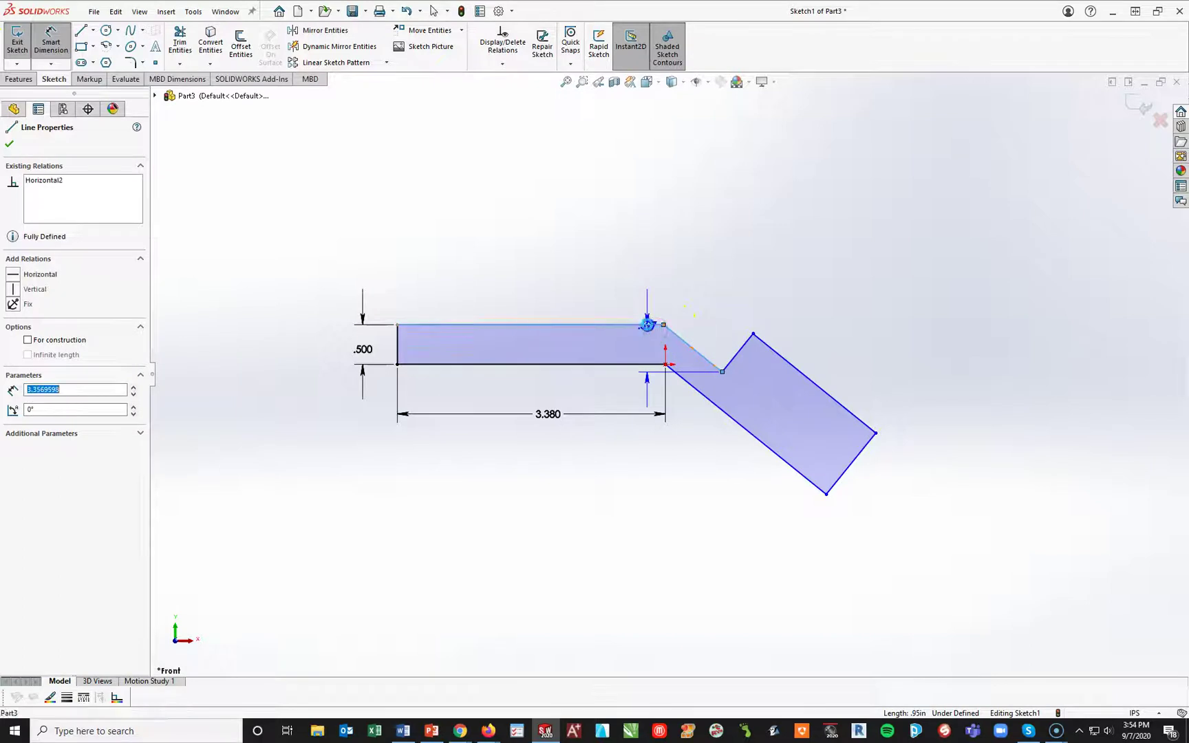
{"action": "left_click", "coordinate": [563, 292]}
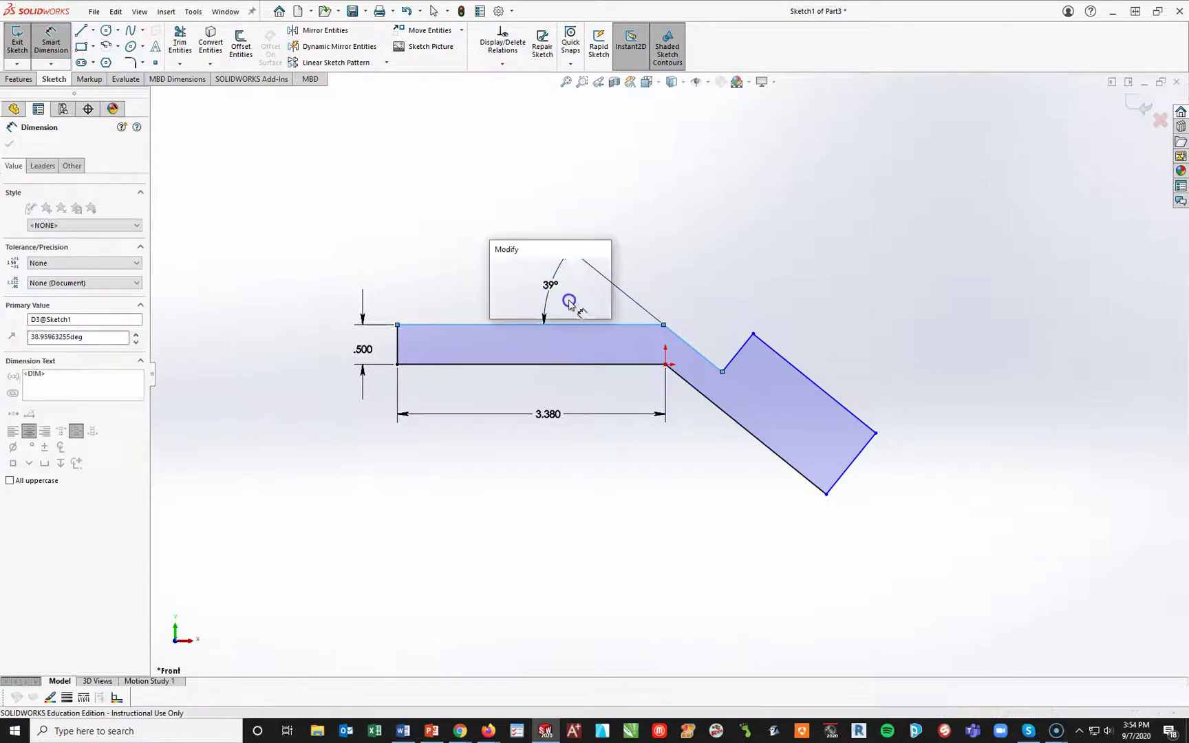
{"action": "type", "text": "45"}
{"action": "key", "text": "Return"}
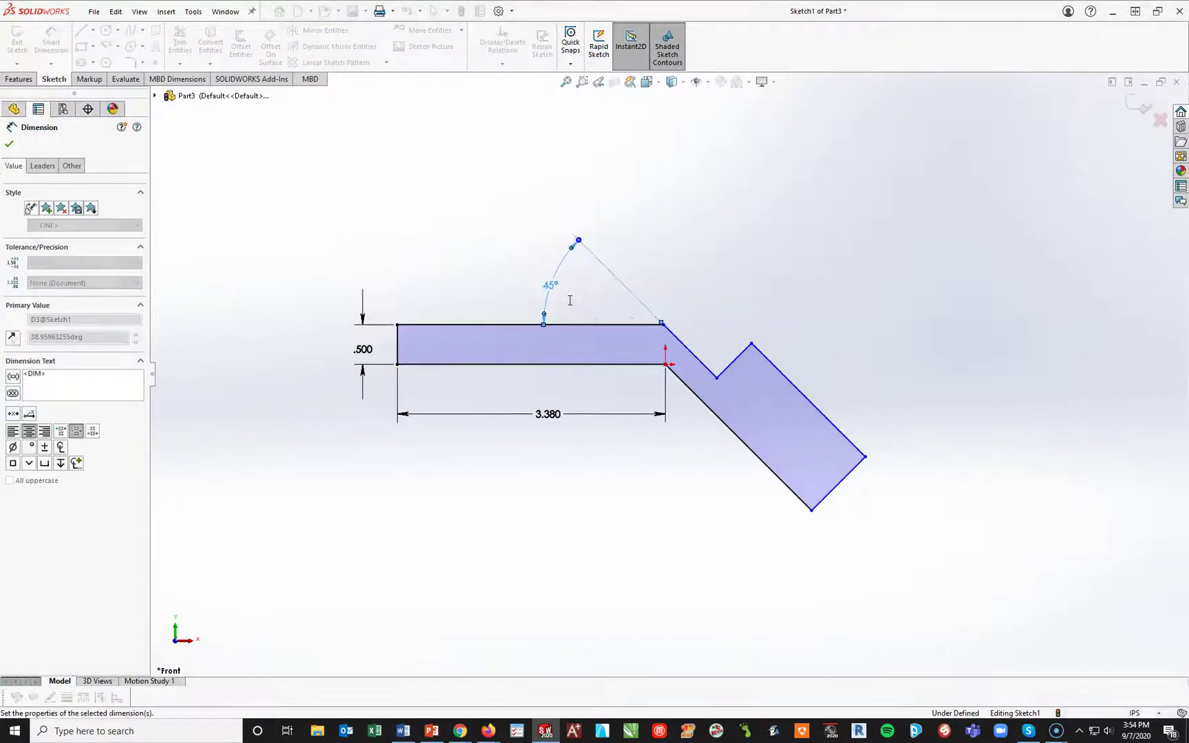
{"action": "left_click", "coordinate": [659, 541]}
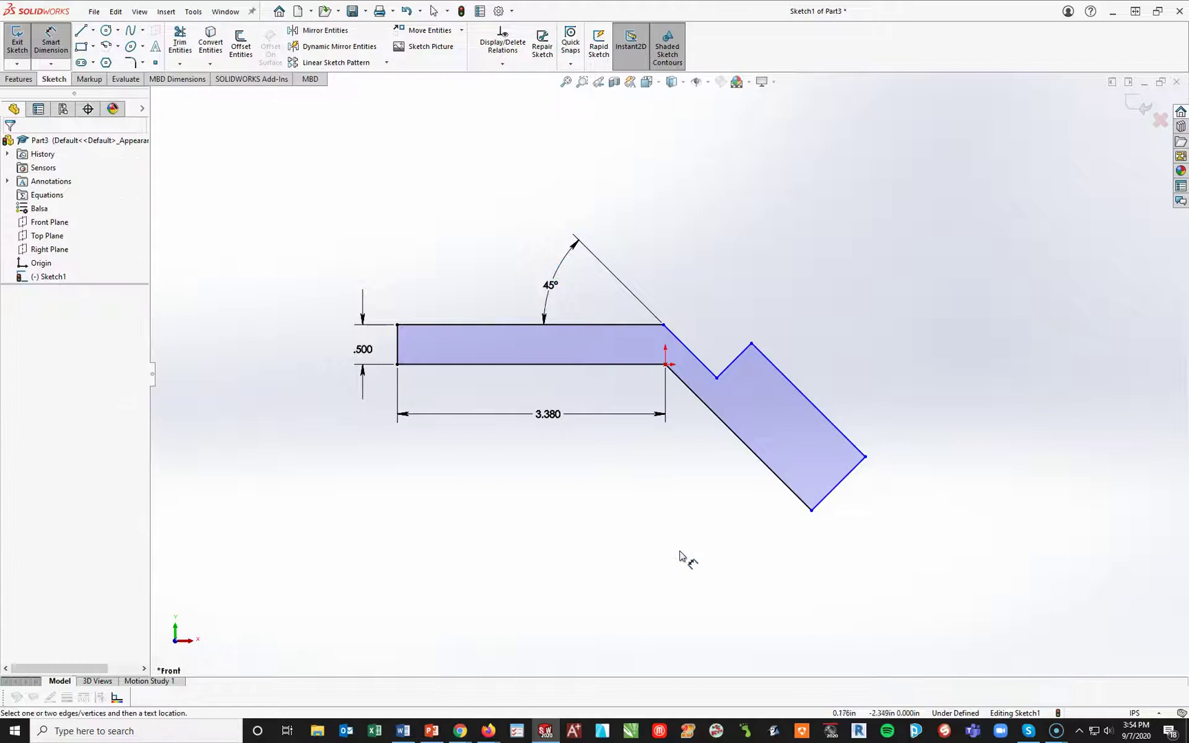
Dimension the distance from the upper bend corner to the sloped arm's end edge as 2.76 in, checking the Guide Bracket drawing in the browser.
{"action": "left_click", "coordinate": [665, 325]}
{"action": "left_click", "coordinate": [833, 497]}
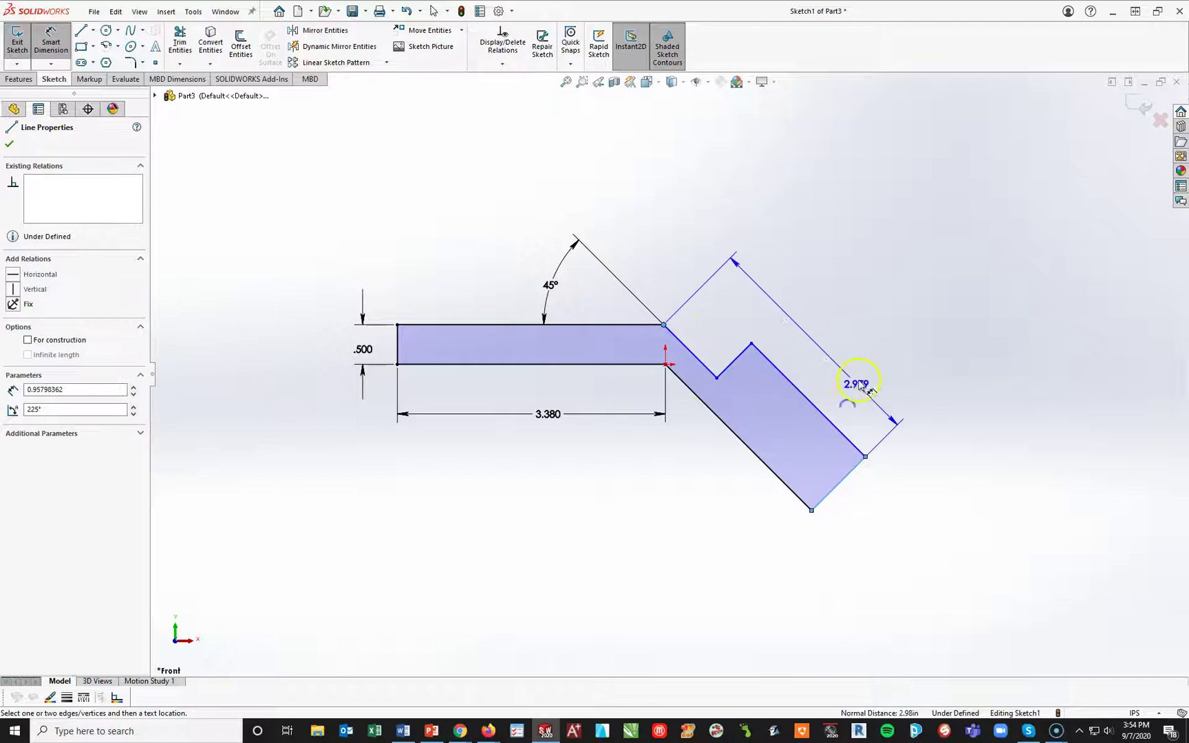
{"action": "left_click", "coordinate": [870, 382]}
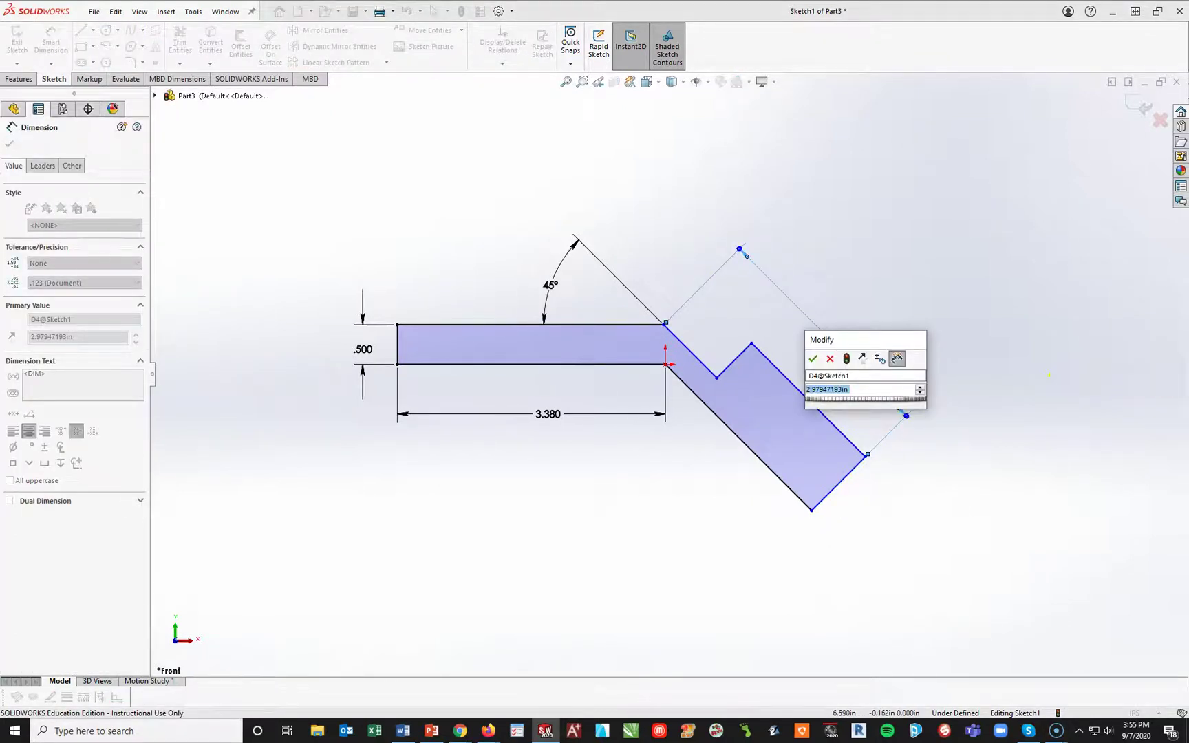
{"action": "key", "text": "alt+Tab"}
{"action": "double_click", "coordinate": [857, 15]}
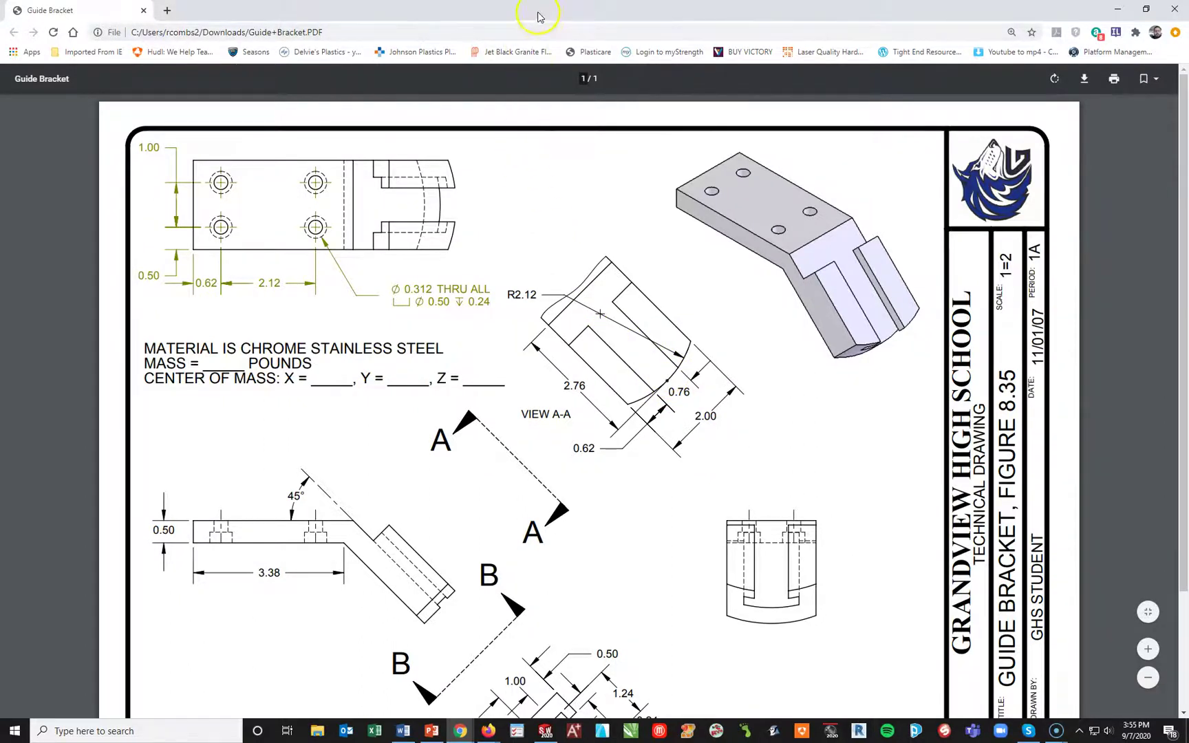
{"action": "key", "text": "alt+Tab"}
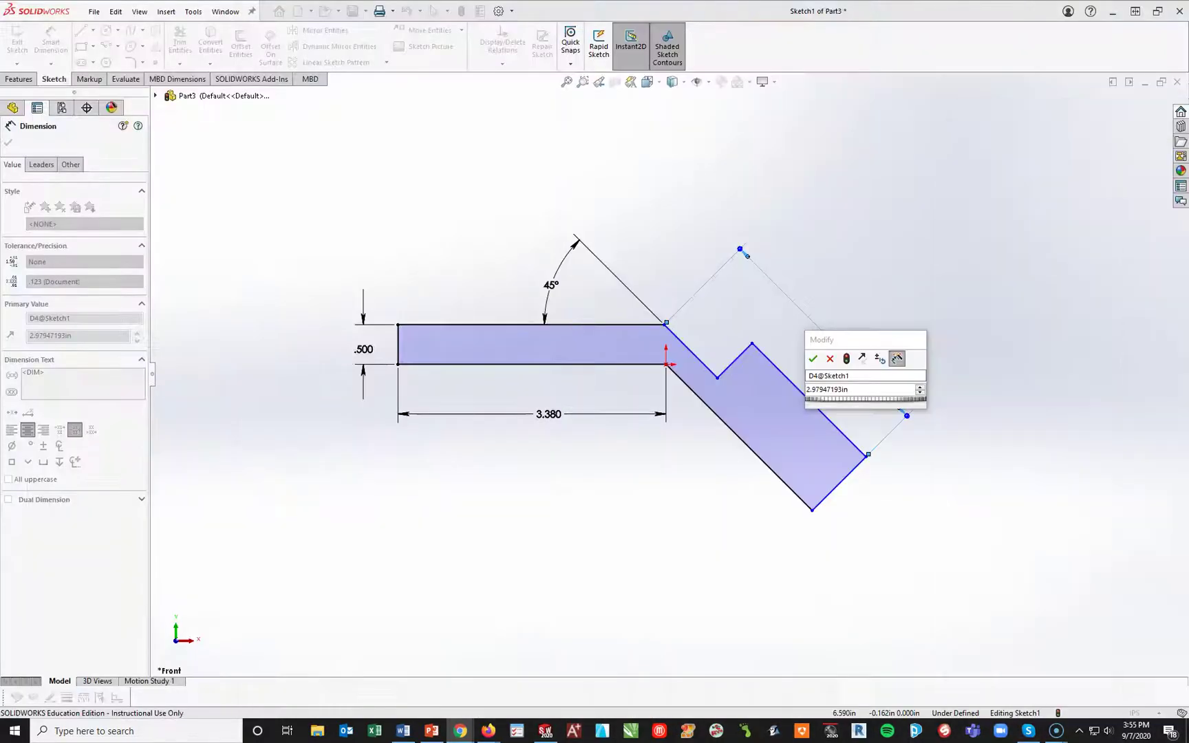
{"action": "double_click", "coordinate": [871, 391]}
{"action": "type", "text": "2.7"}
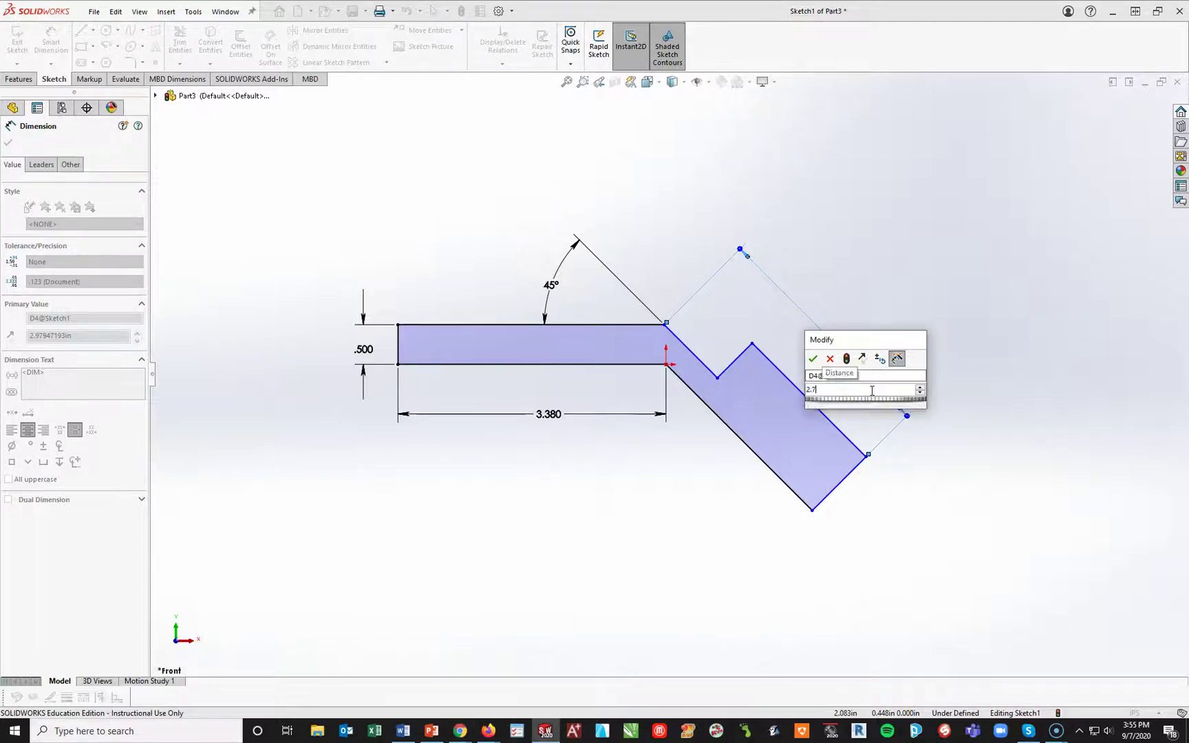
{"action": "type", "text": "6"}
{"action": "key", "text": "Return"}
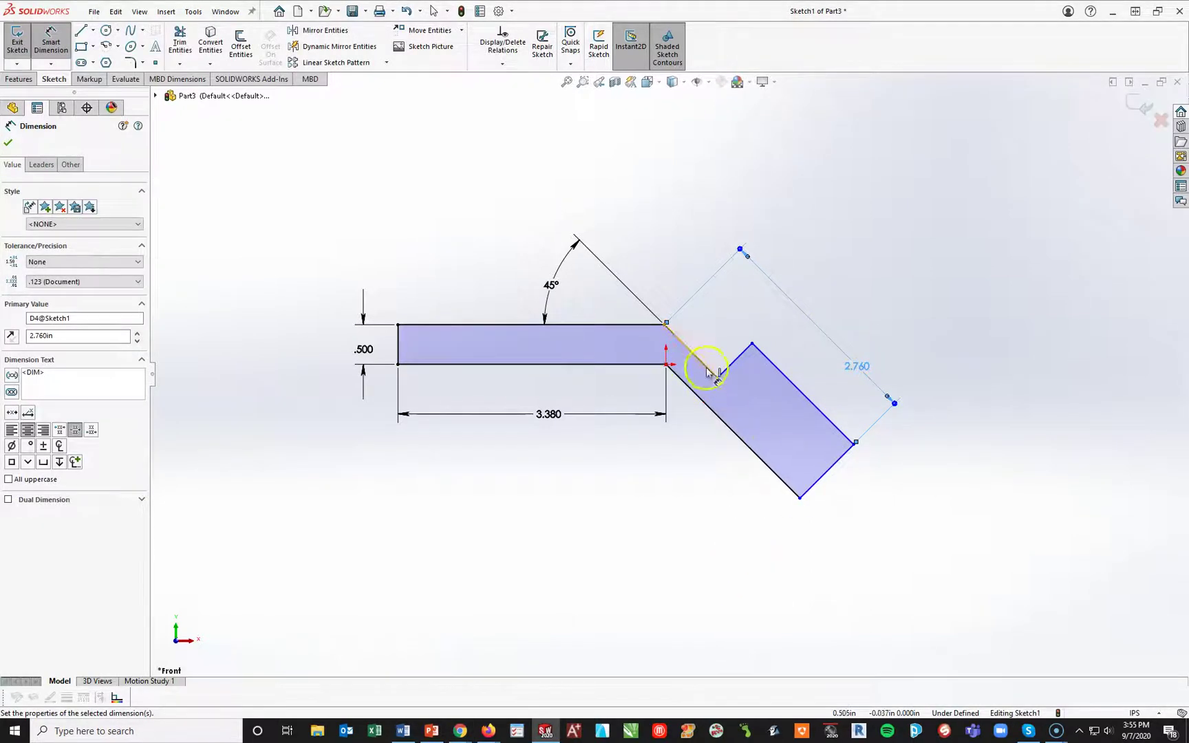
Dimension the end edge of the sloped arm as 1 in.
{"action": "left_click", "coordinate": [843, 465]}
{"action": "left_click", "coordinate": [853, 494]}
{"action": "type", "text": "1"}
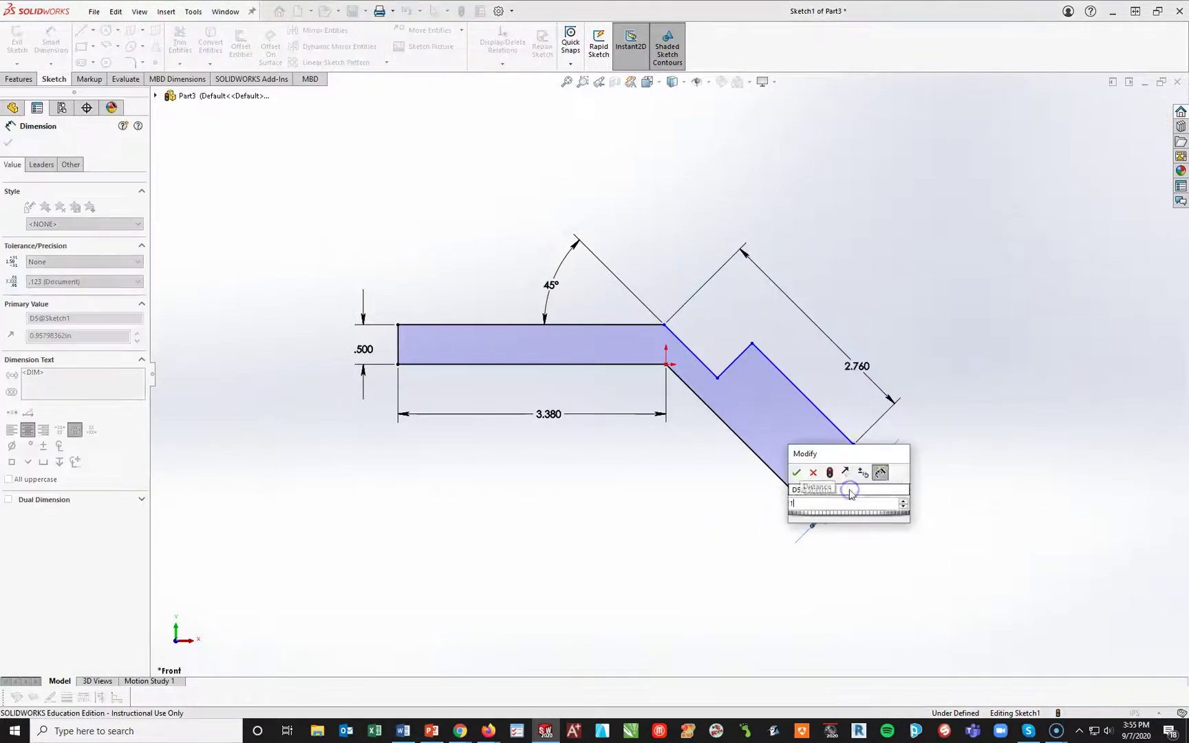
{"action": "key", "text": "Return"}
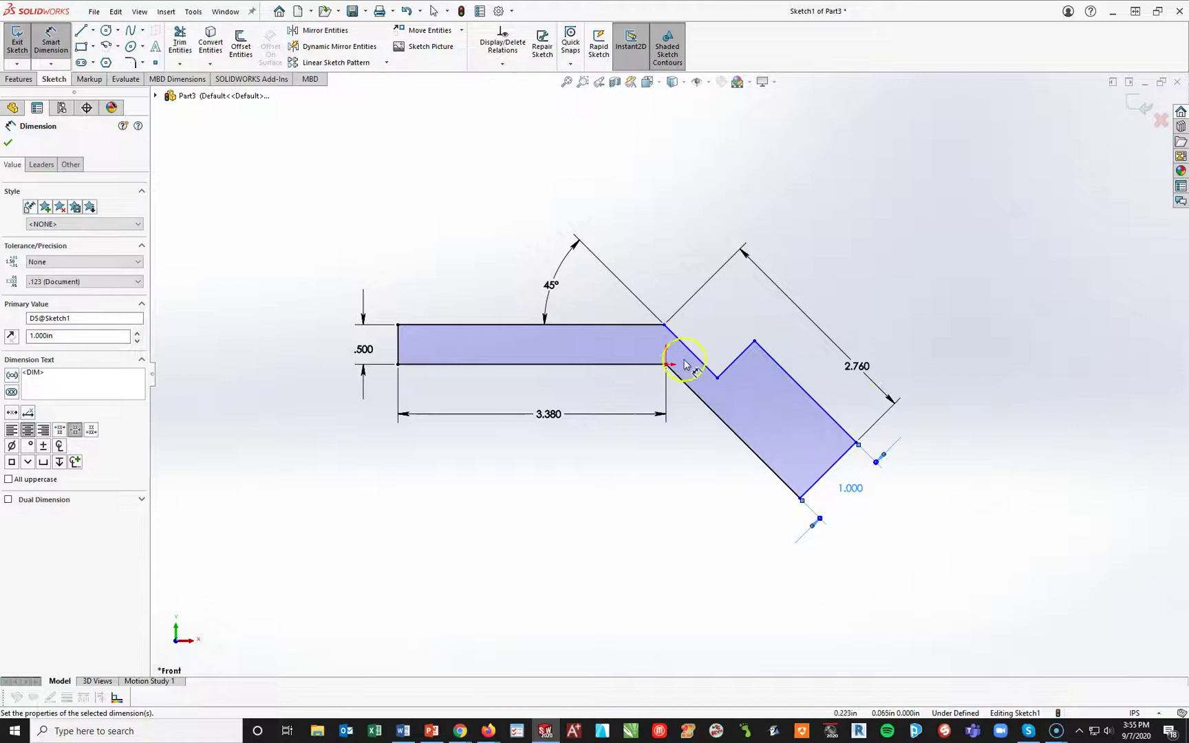
Dimension the thickness between the short upper sloped line and the lower sloped edge as 0.5 in.
{"action": "left_click", "coordinate": [698, 361]}
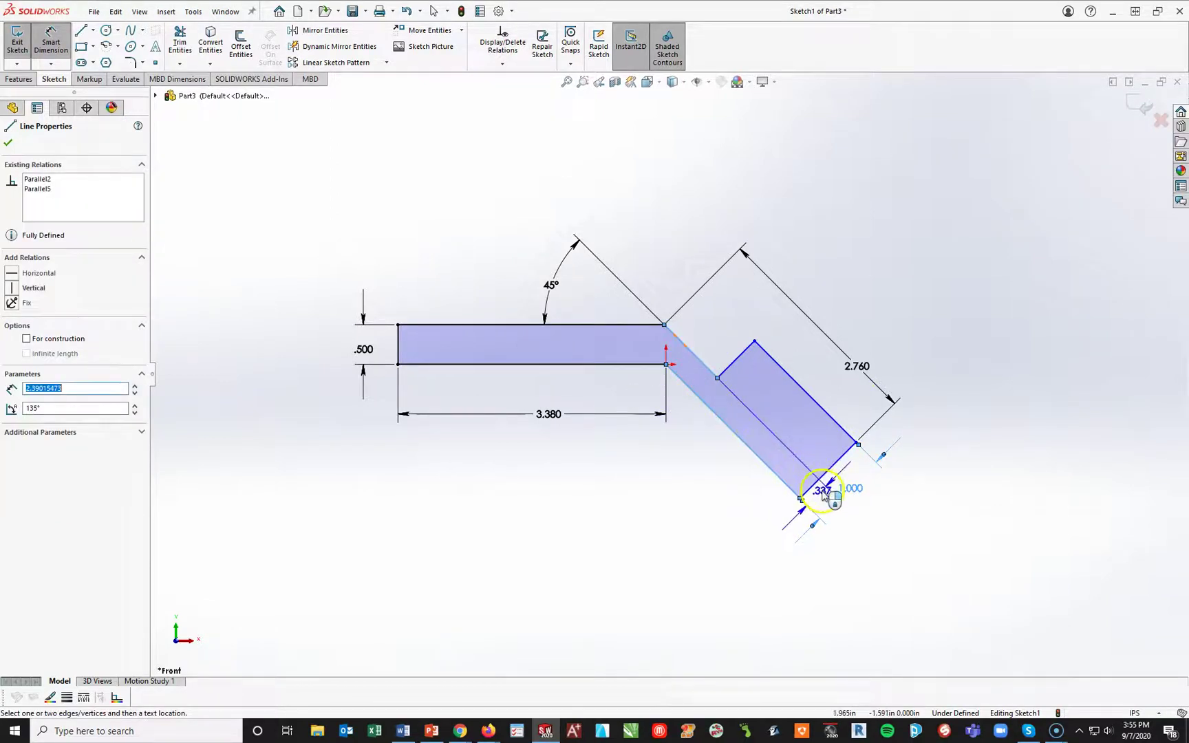
{"action": "left_click", "coordinate": [824, 493]}
{"action": "type", "text": "5"}
{"action": "key", "text": "Return"}
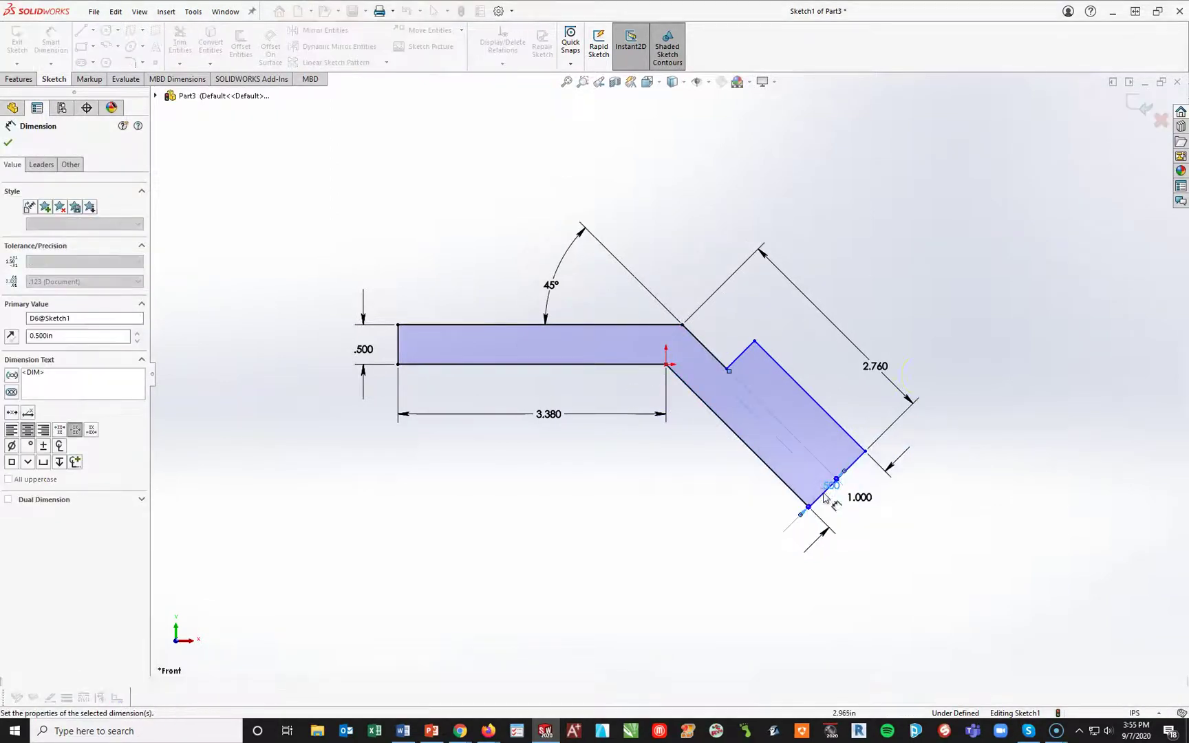
{"action": "left_click", "coordinate": [935, 585]}
{"action": "key", "text": "f"}
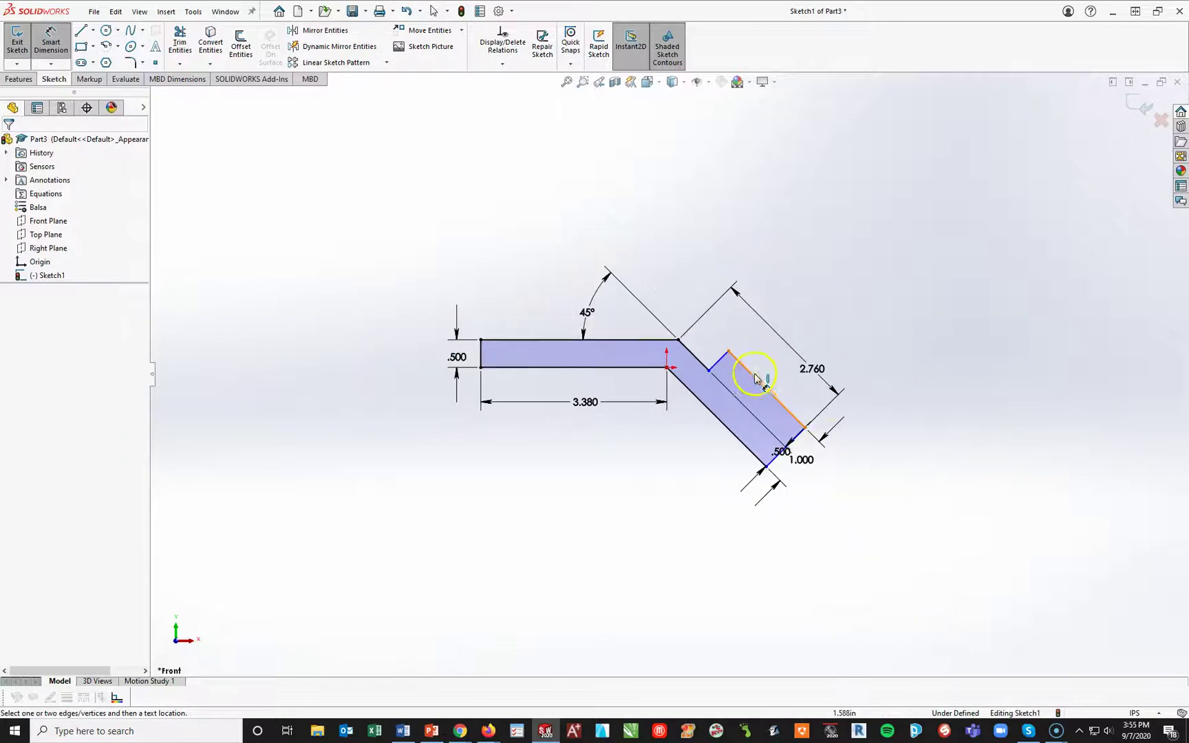
Dimension the upper edge of the raised block as 2.12 in, consulting the Guide Bracket drawing in the browser for the value.
{"action": "left_click", "coordinate": [756, 380]}
{"action": "left_click", "coordinate": [778, 370]}
{"action": "left_click", "coordinate": [779, 369]}
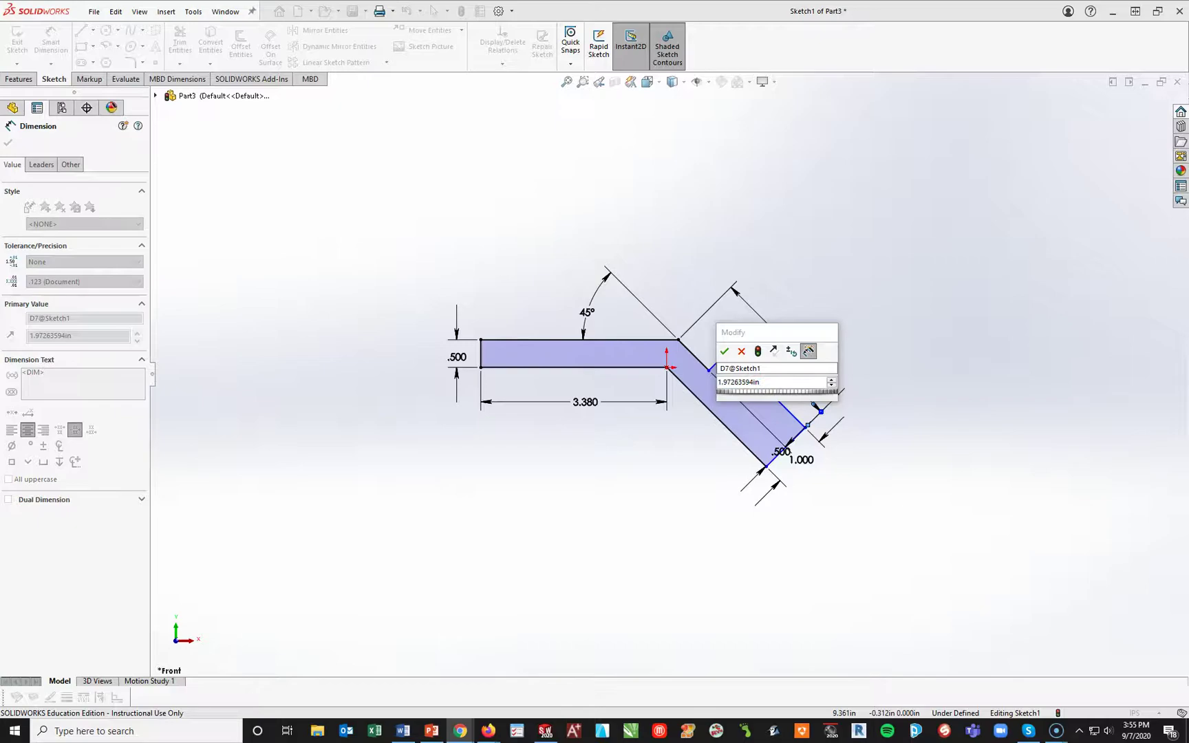
{"action": "left_click", "coordinate": [460, 731]}
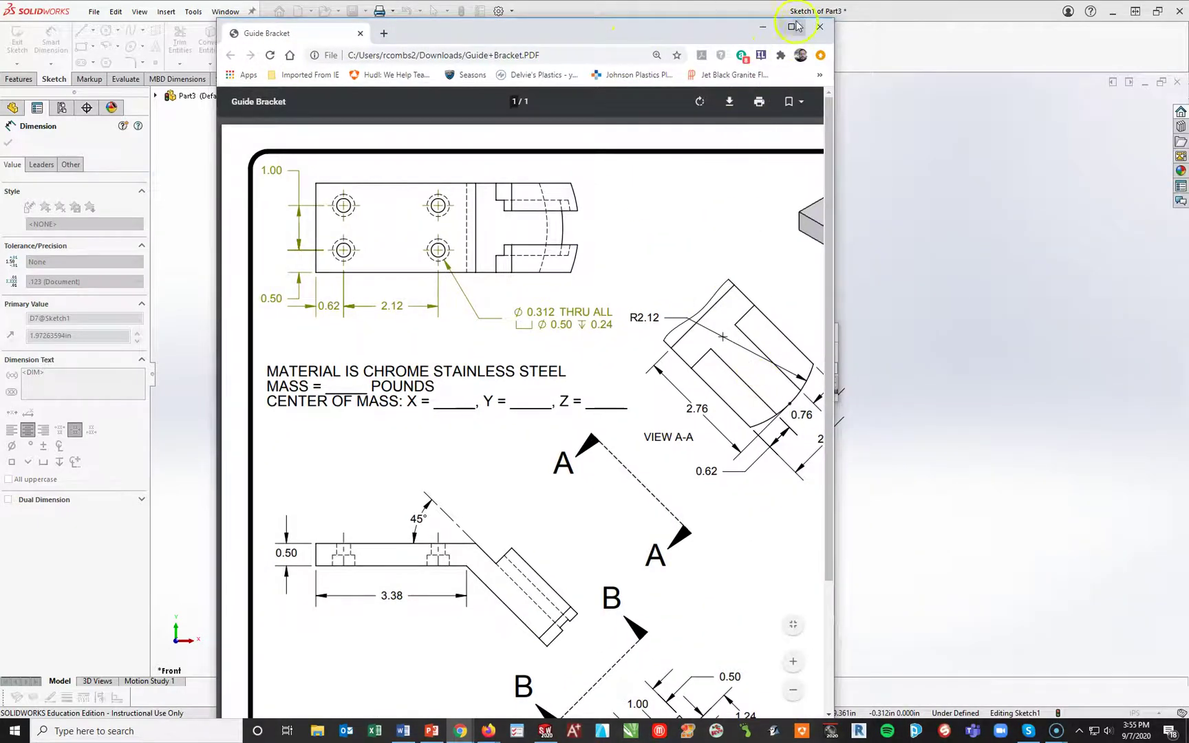
{"action": "left_click", "coordinate": [792, 26]}
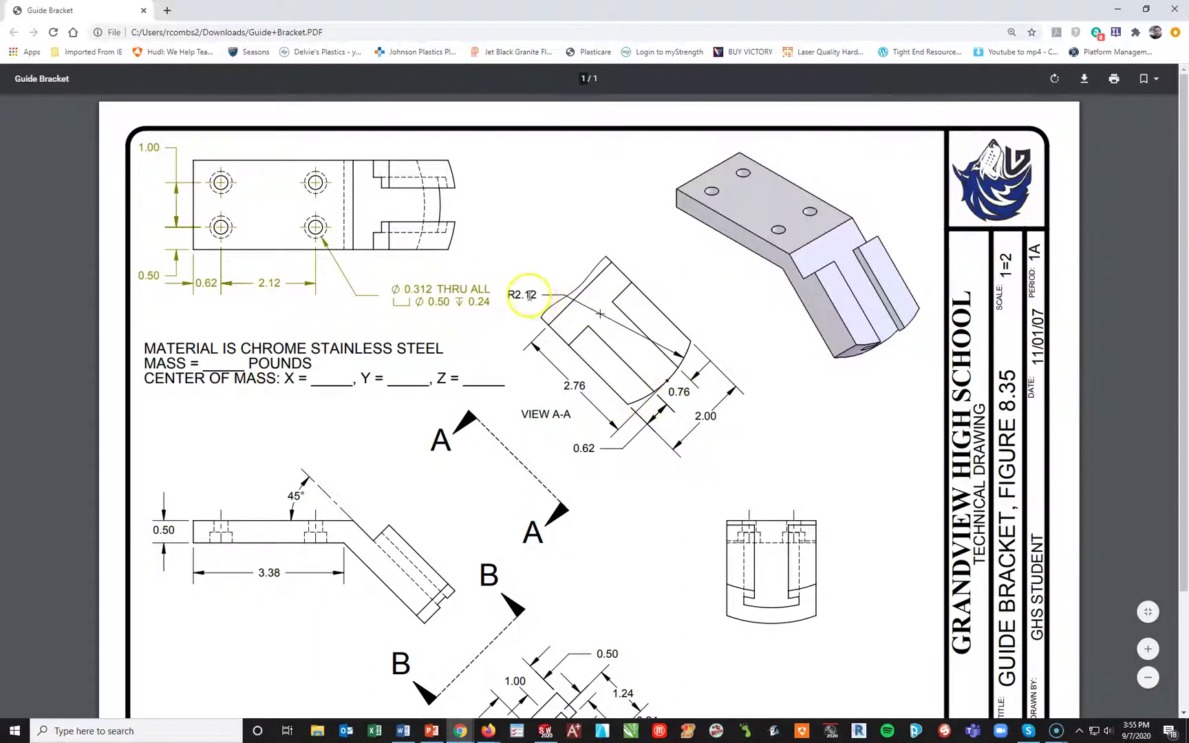
{"action": "left_click", "coordinate": [1118, 9]}
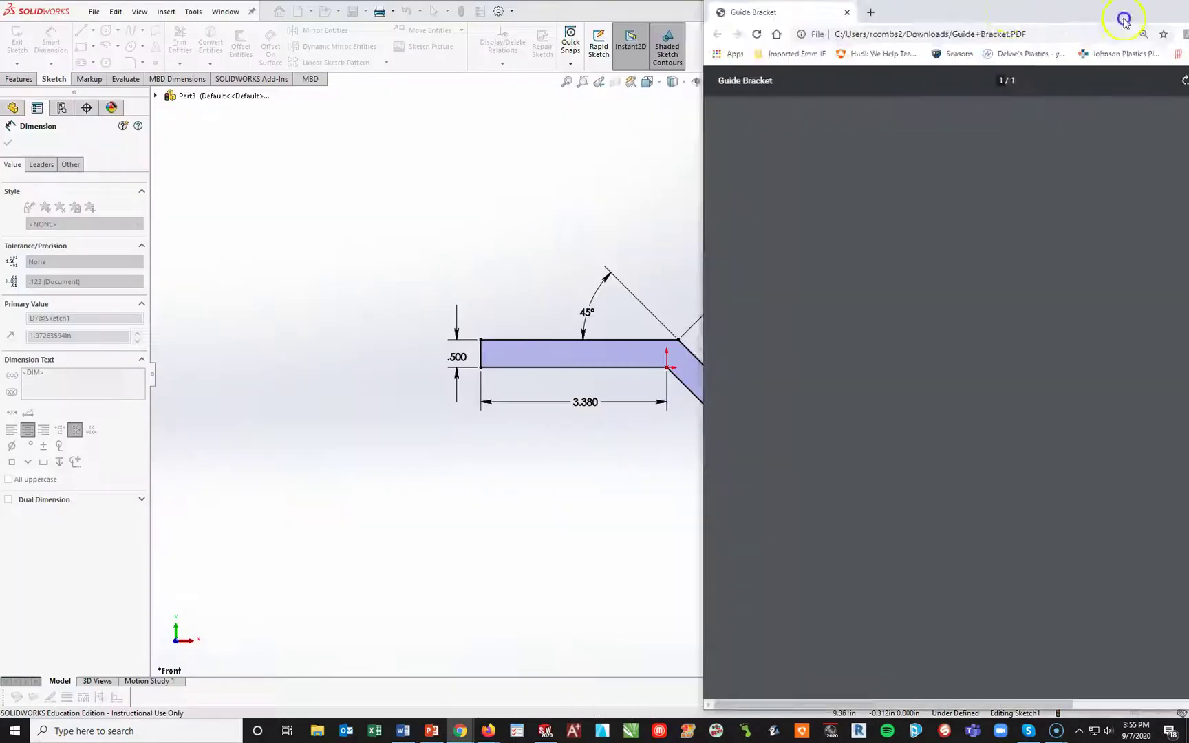
{"action": "left_click", "coordinate": [771, 382]}
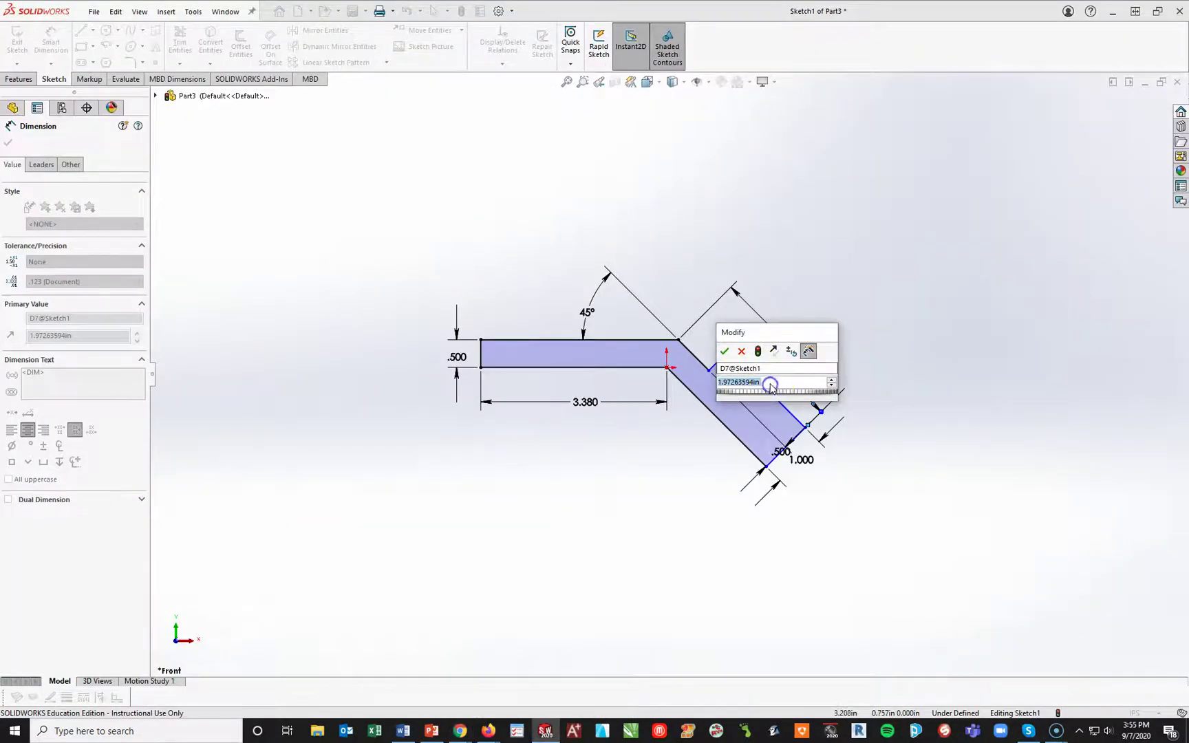
{"action": "type", "text": "2.12"}
{"action": "key", "text": "Return"}
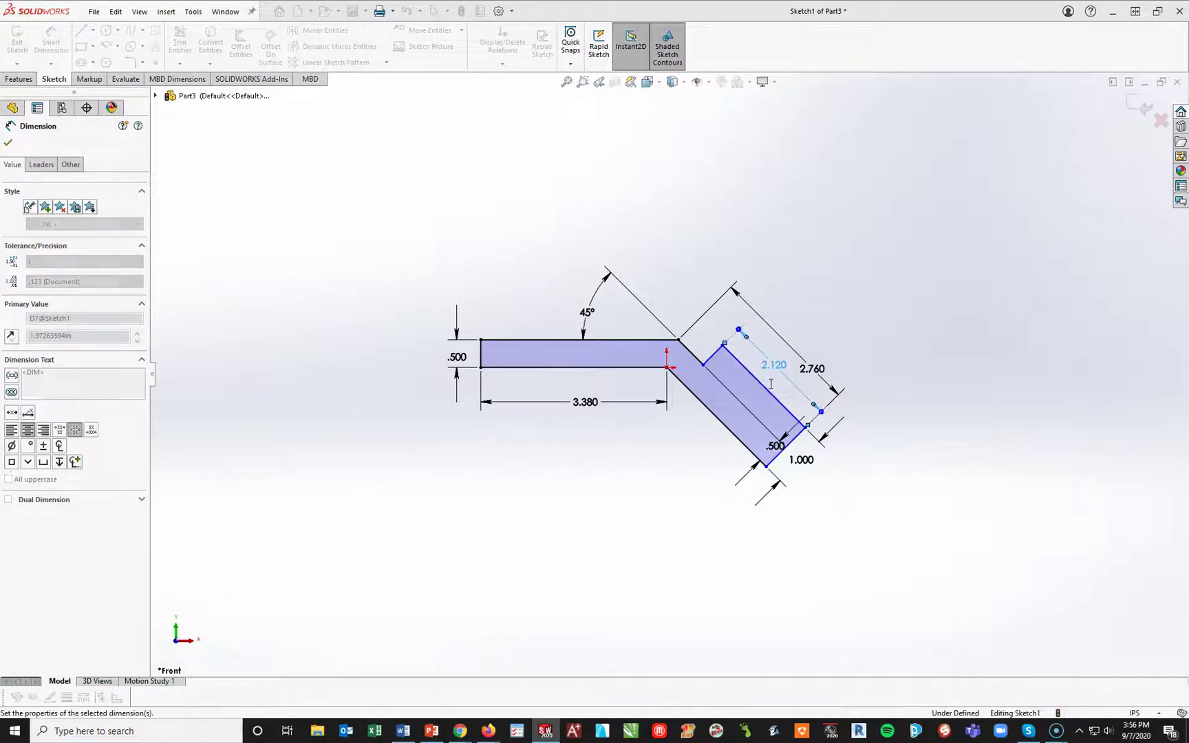
{"action": "left_click", "coordinate": [623, 547]}
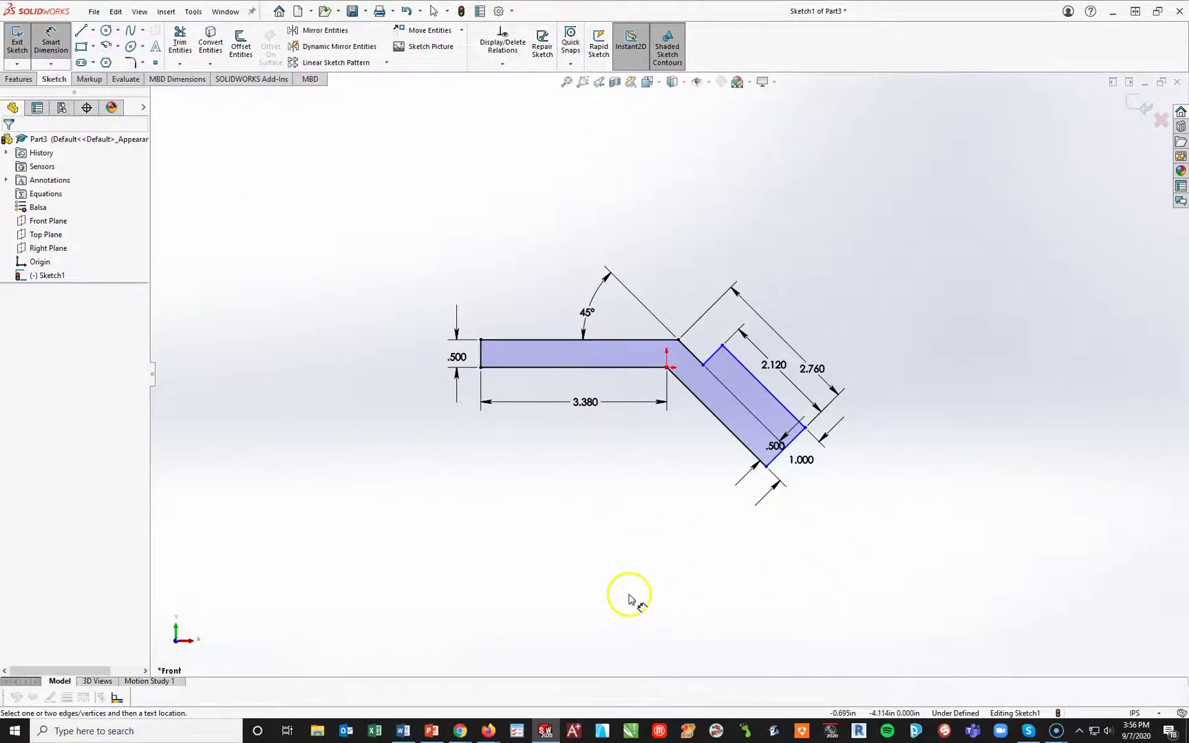
Make the sloped arm's end edge perpendicular to the lower sloped edge.
{"action": "key", "text": "Escape"}
{"action": "left_click", "coordinate": [774, 464]}
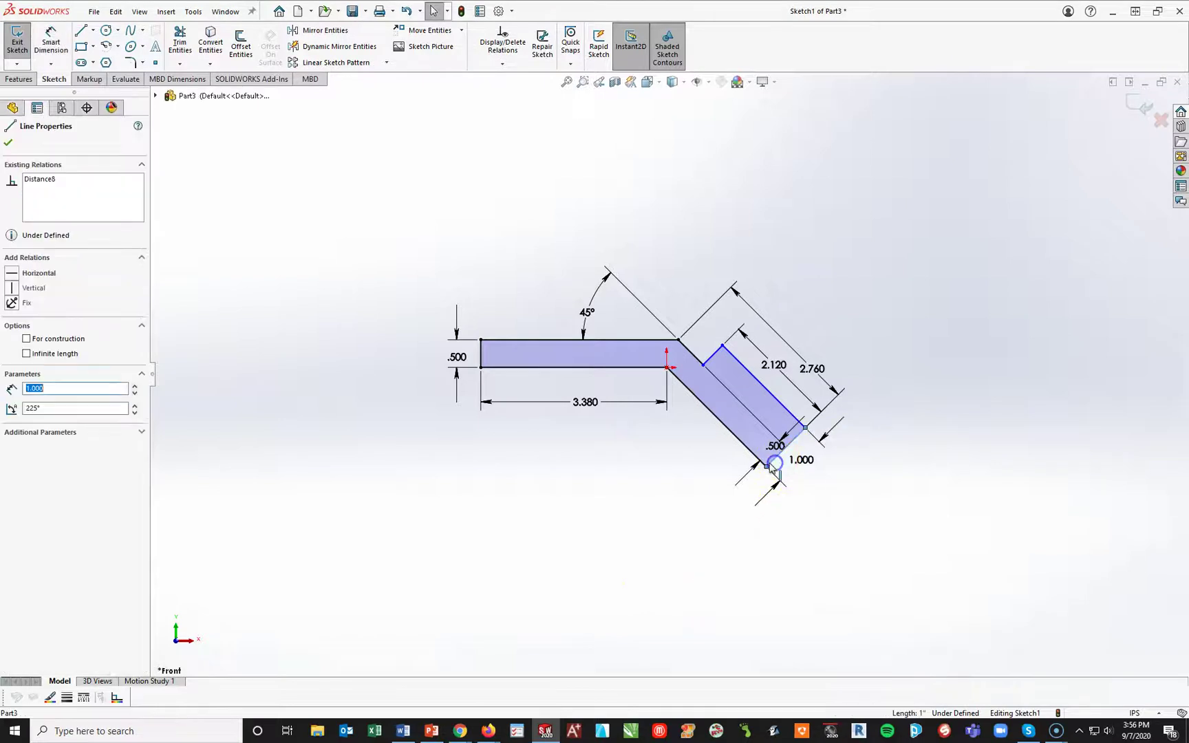
{"action": "left_click", "coordinate": [768, 465], "text": "ctrl"}
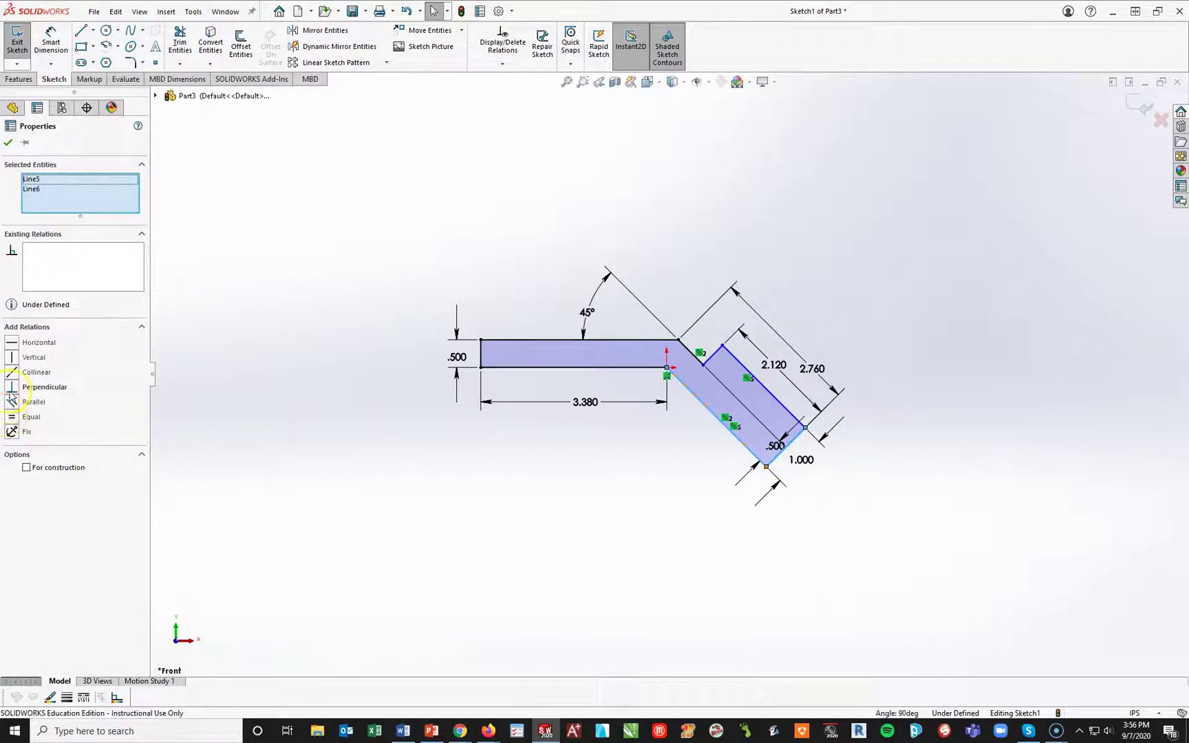
{"action": "left_click", "coordinate": [13, 387]}
{"action": "left_click", "coordinate": [513, 573]}
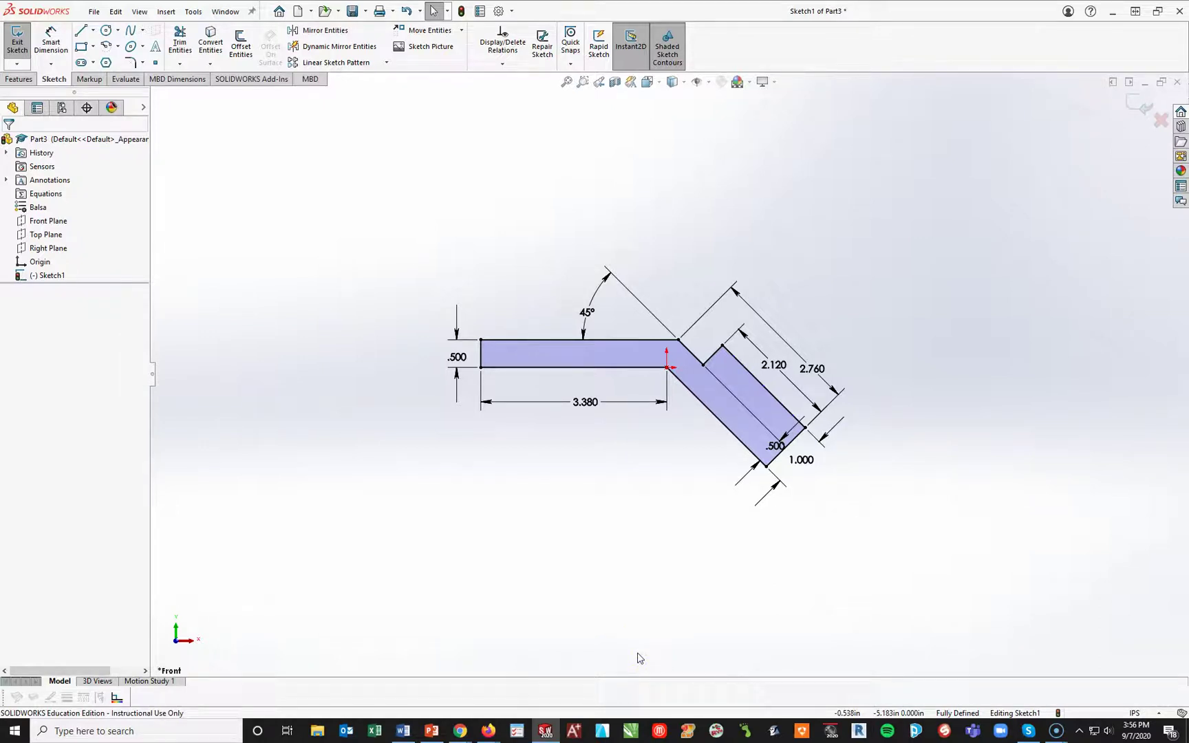
Extrude the side profile 2 in with a blind end condition in the reversed direction.
{"action": "left_click", "coordinate": [667, 368]}
{"action": "left_click", "coordinate": [17, 79]}
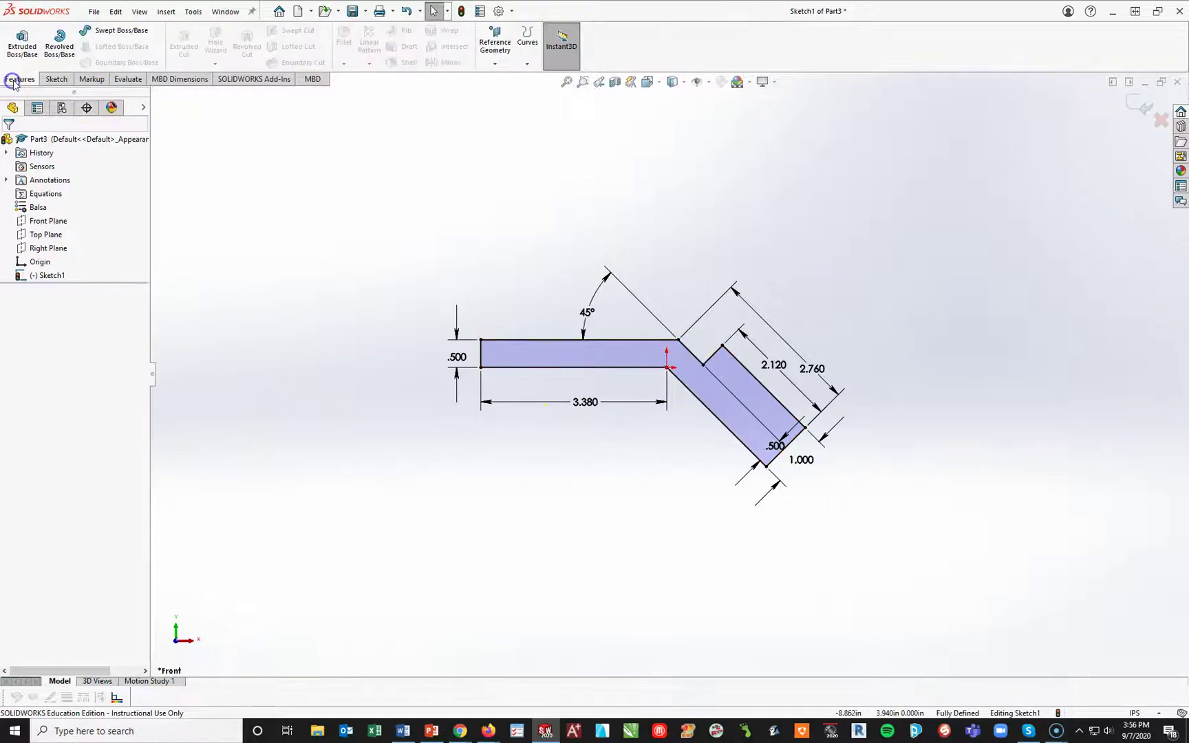
{"action": "left_click", "coordinate": [22, 48]}
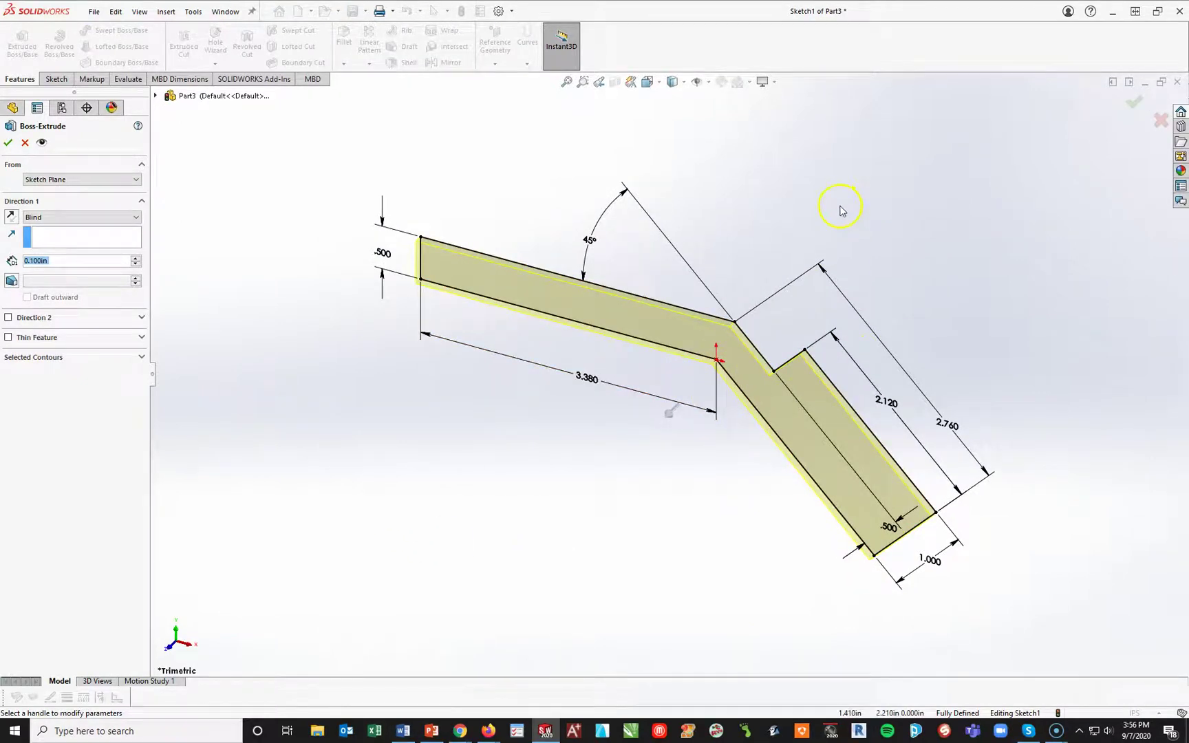
{"action": "left_click", "coordinate": [11, 217]}
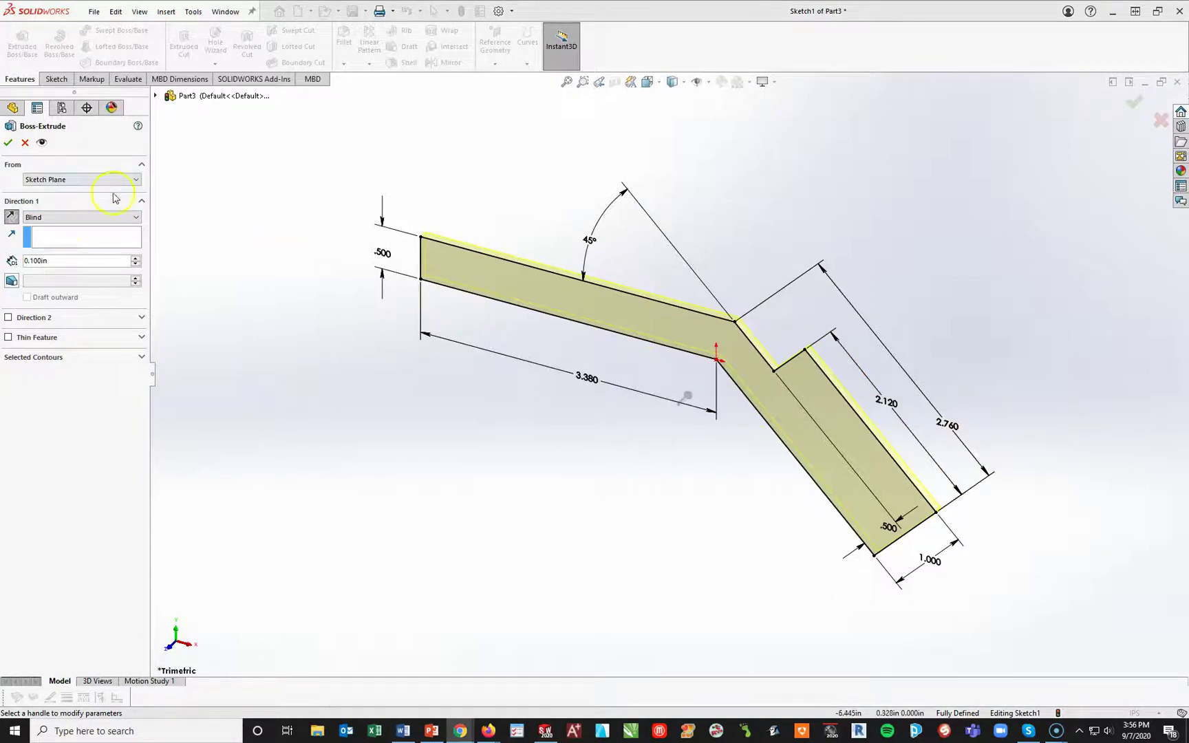
{"action": "double_click", "coordinate": [87, 260]}
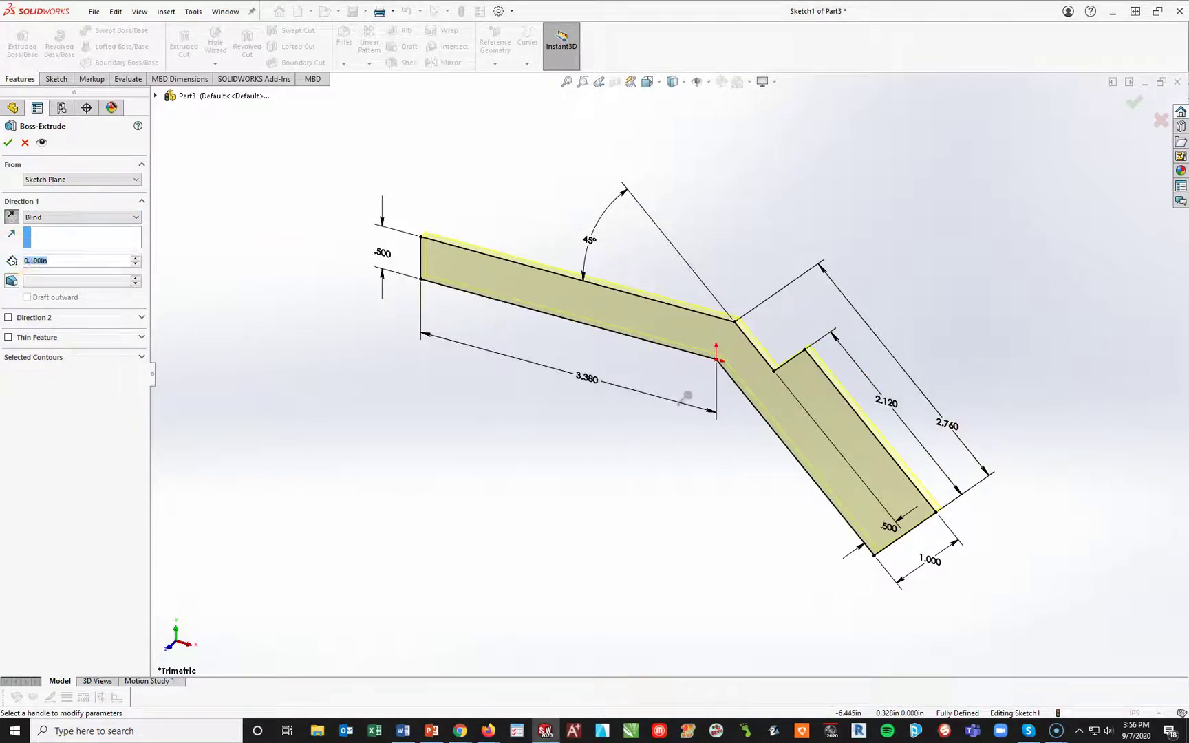
{"action": "type", "text": "2"}
{"action": "key", "text": "Return"}
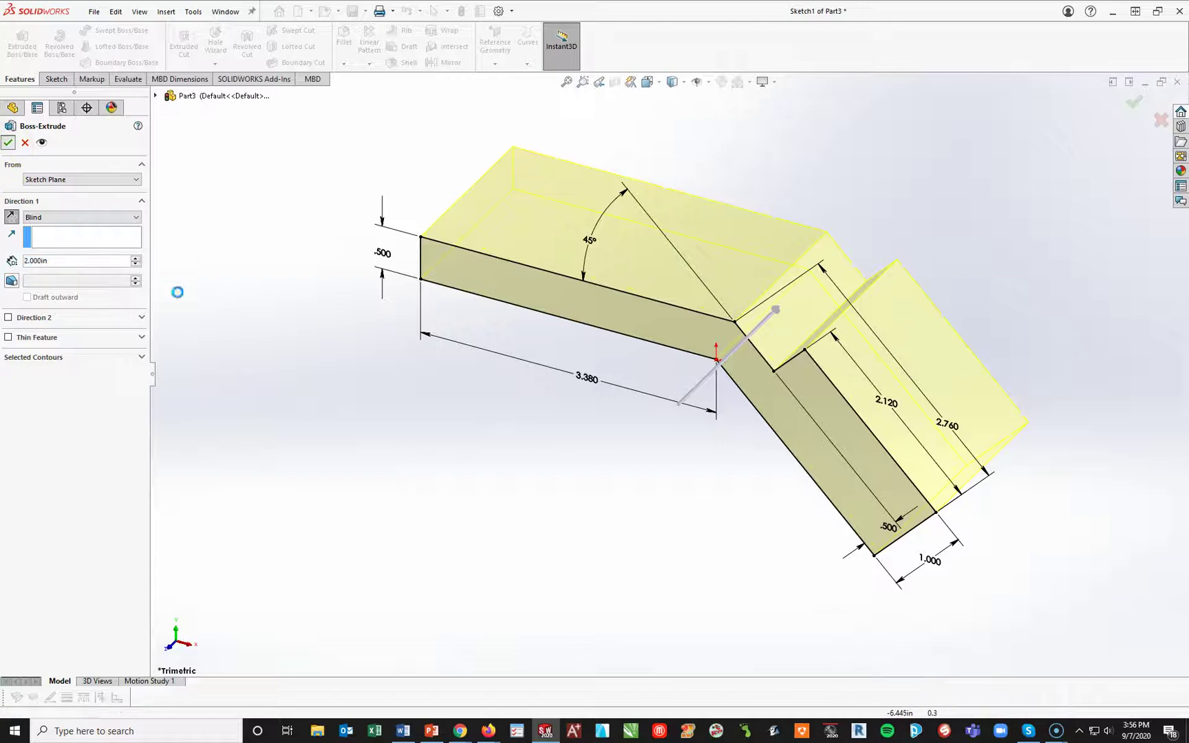
{"action": "key", "text": "Return"}
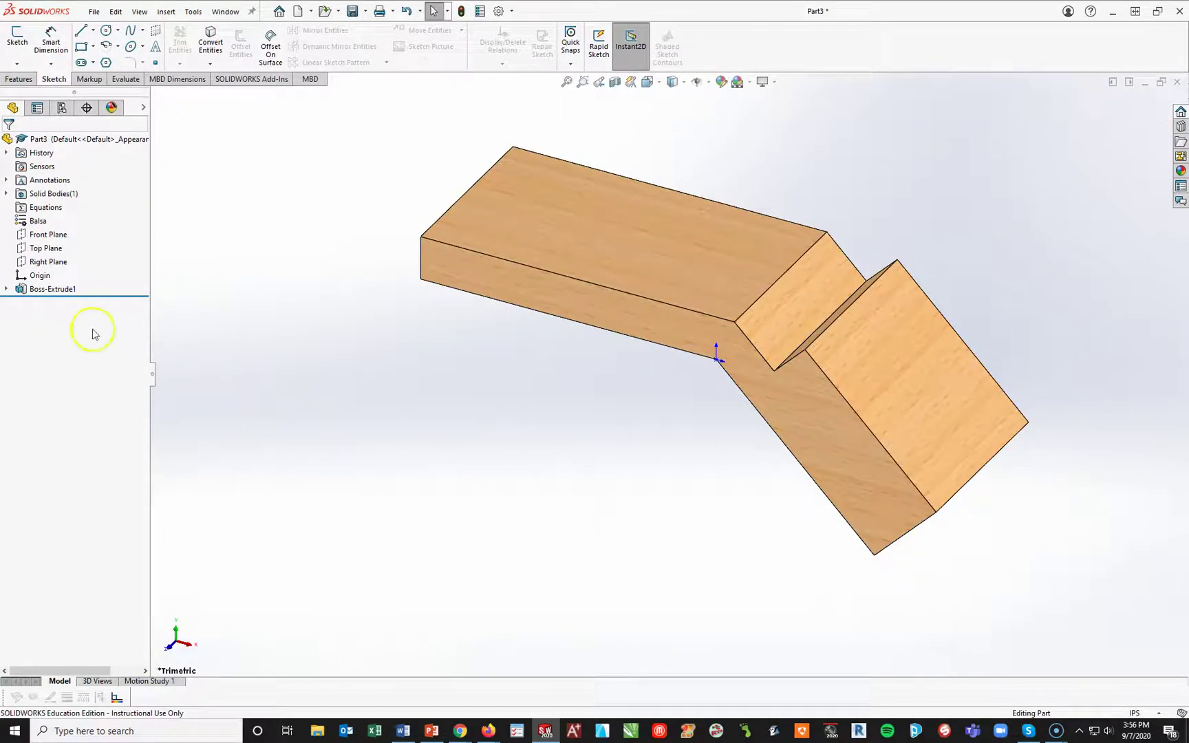
Change the part's material to Chrome Stainless Steel from the Steel category.
{"action": "right_click", "coordinate": [40, 220]}
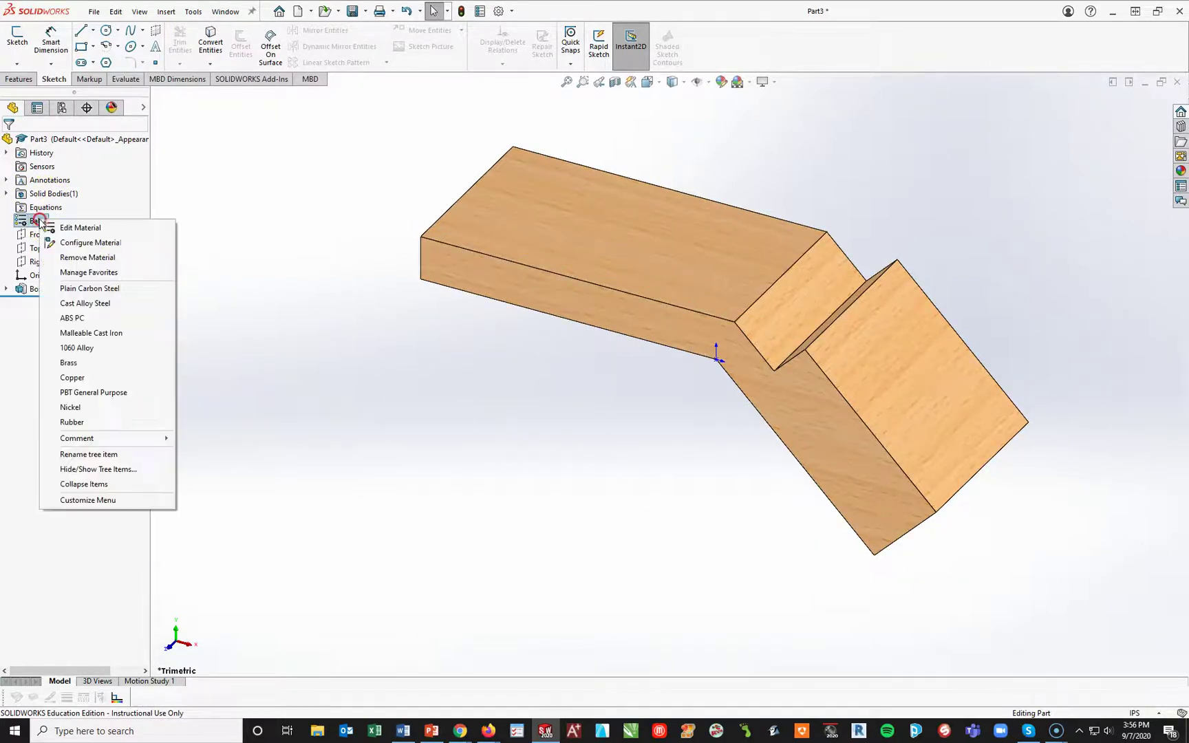
{"action": "left_click", "coordinate": [77, 227]}
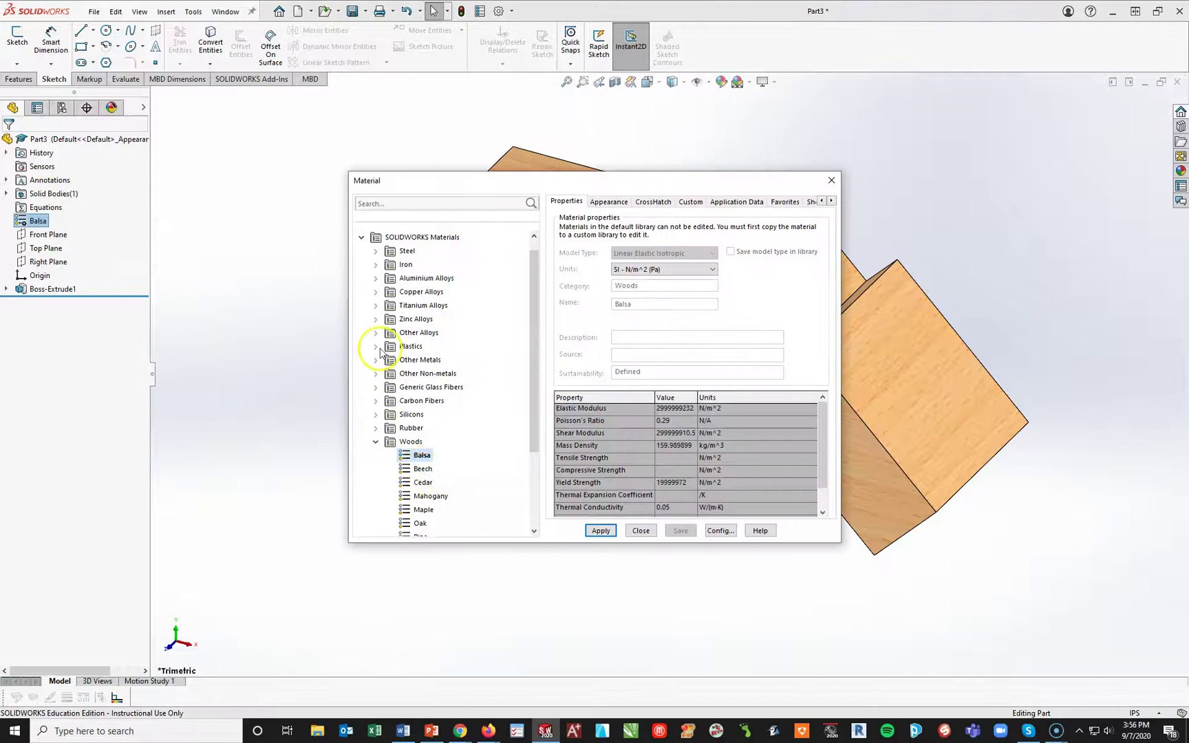
{"action": "left_click", "coordinate": [376, 251]}
{"action": "scroll", "coordinate": [512, 379], "scroll_direction": "down", "scroll_amount": 3}
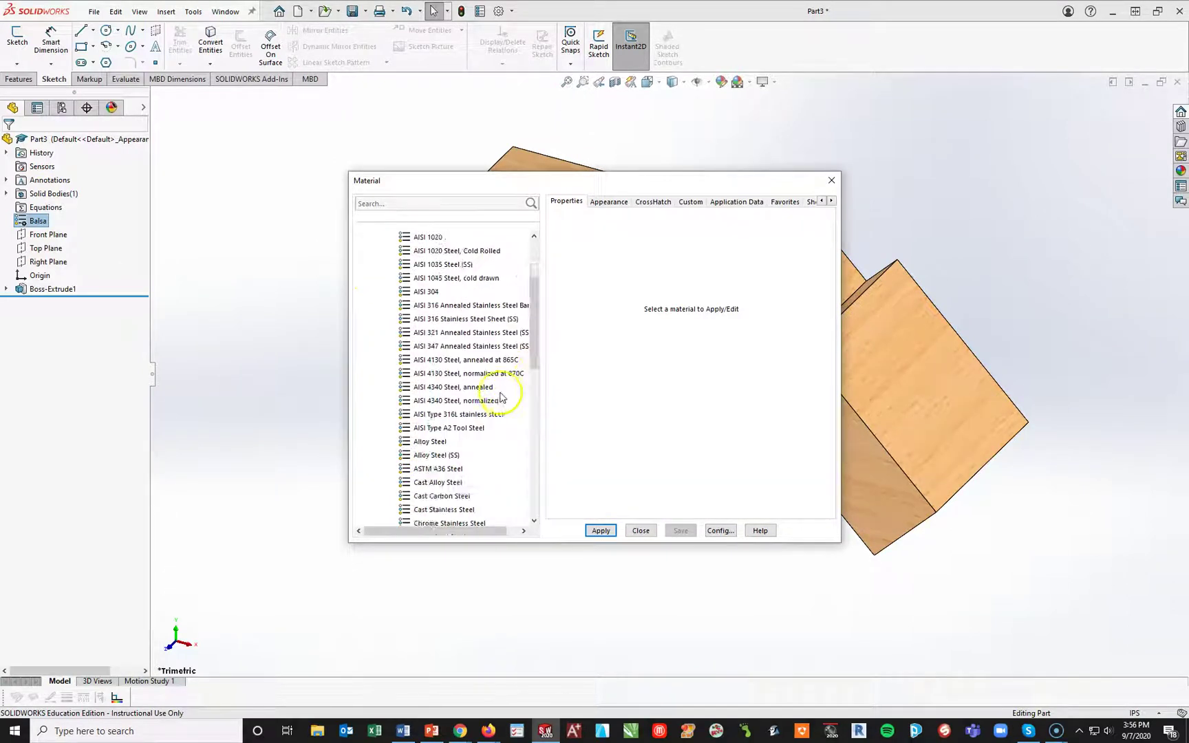
{"action": "left_click", "coordinate": [435, 484]}
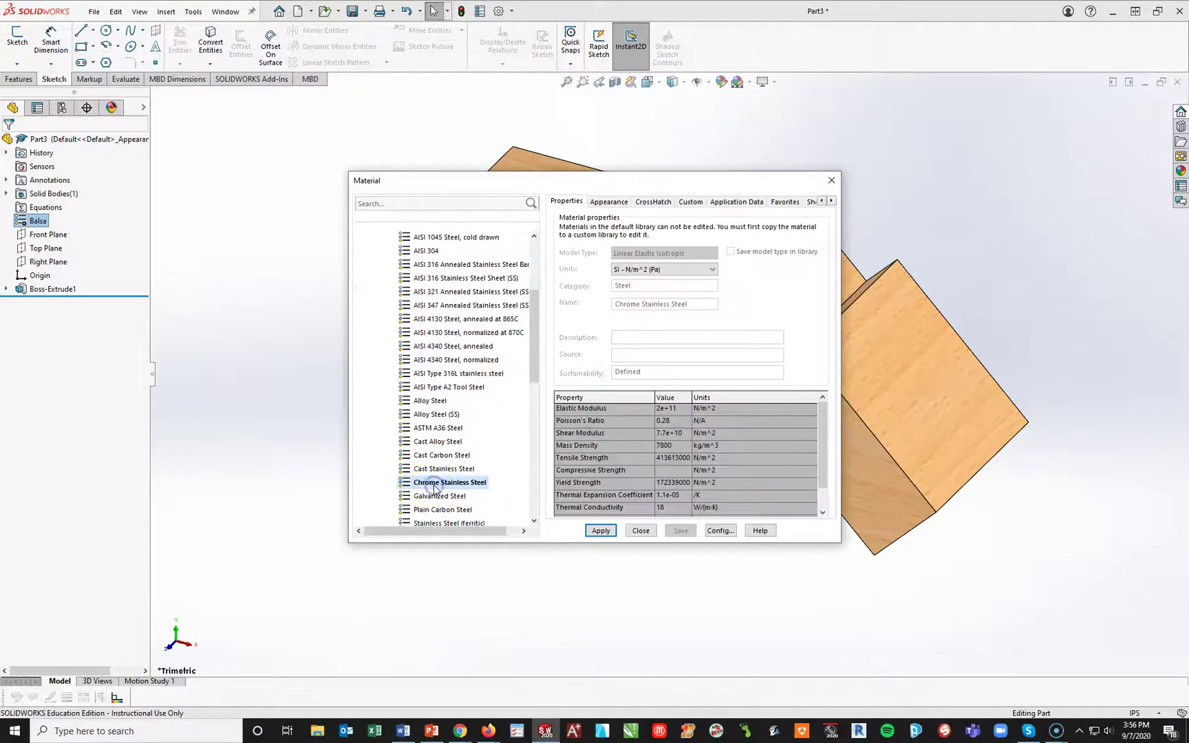
{"action": "left_click", "coordinate": [590, 528]}
{"action": "left_click", "coordinate": [638, 533]}
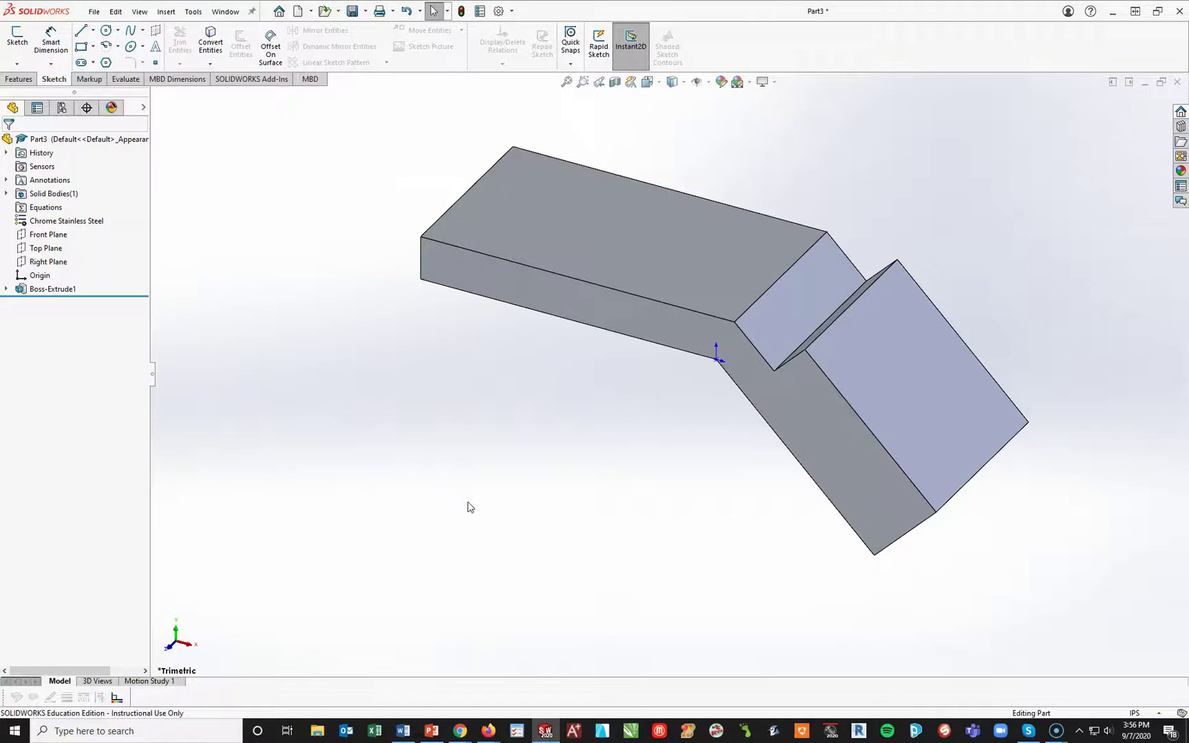
Save the part under the file name GUIDE BRACKET followed by an underscore and the author's surname.
{"action": "key", "text": "ctrl+s"}
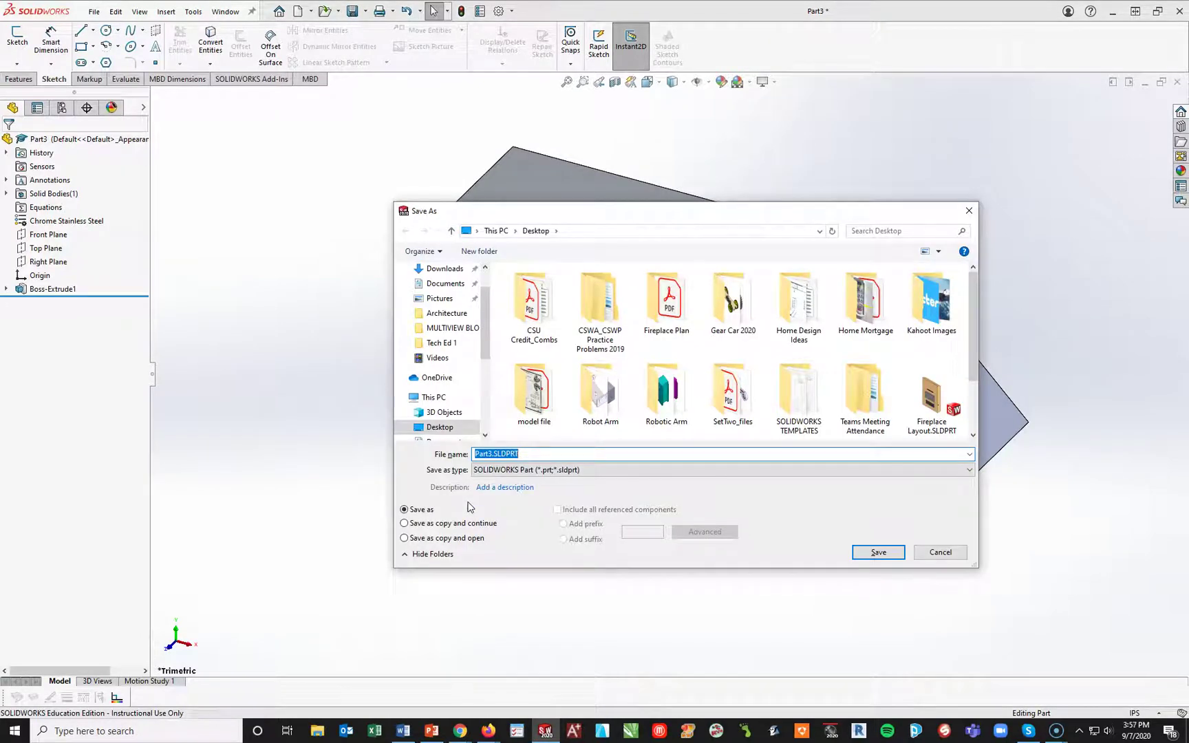
{"action": "type", "text": "GY"}
{"action": "key", "text": "BackSpace"}
{"action": "left_click", "coordinate": [888, 558]}
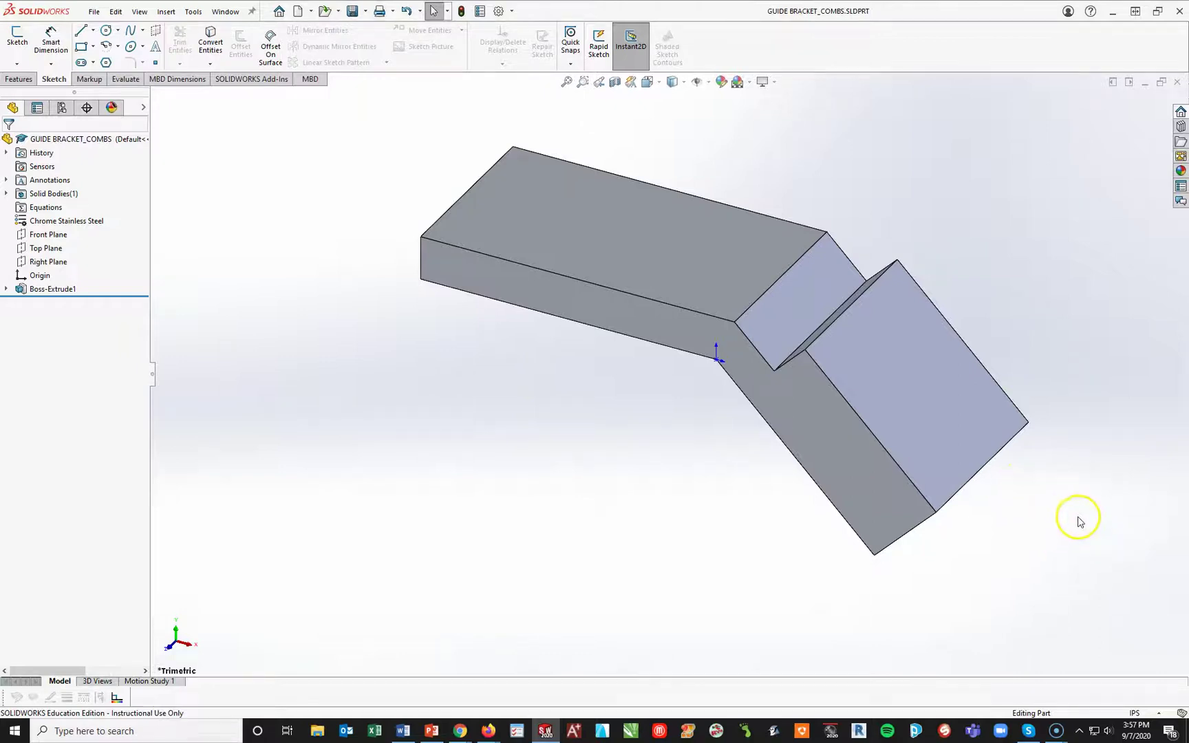
Start a sketch on the raised block's sloped top face and view it normal to the sketch plane.
{"action": "double_click", "coordinate": [903, 370]}
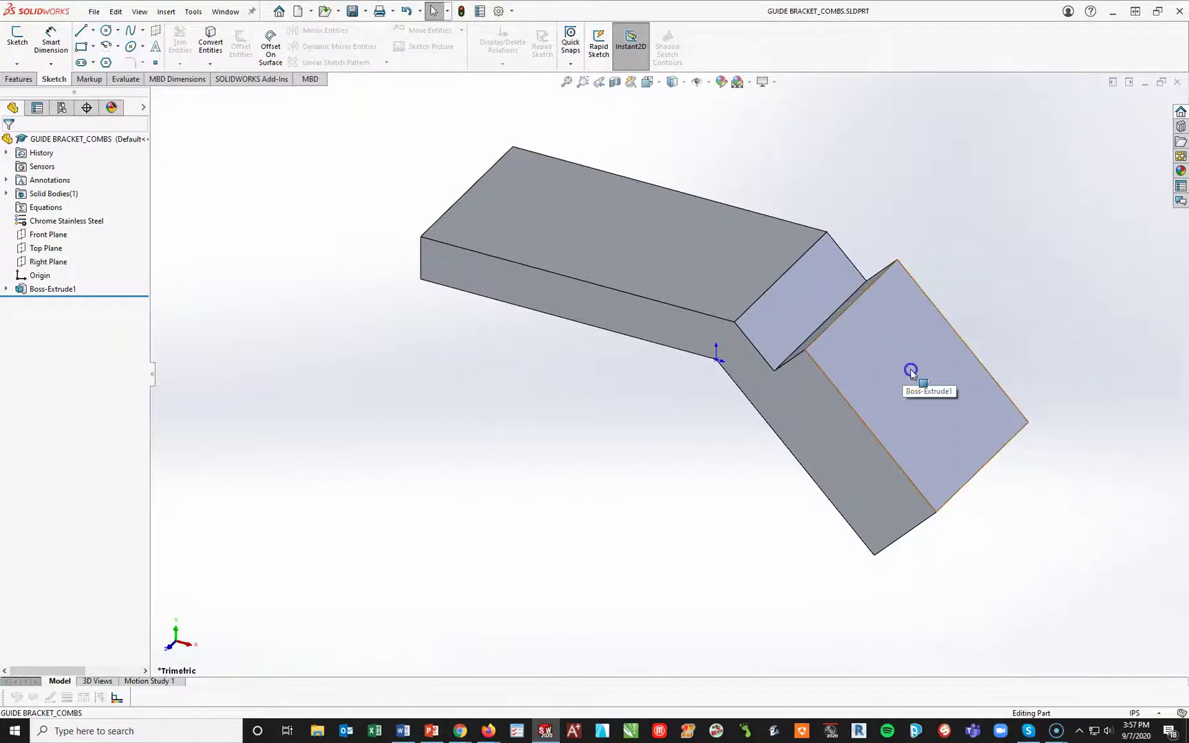
{"action": "left_click", "coordinate": [14, 36]}
{"action": "key", "text": "space"}
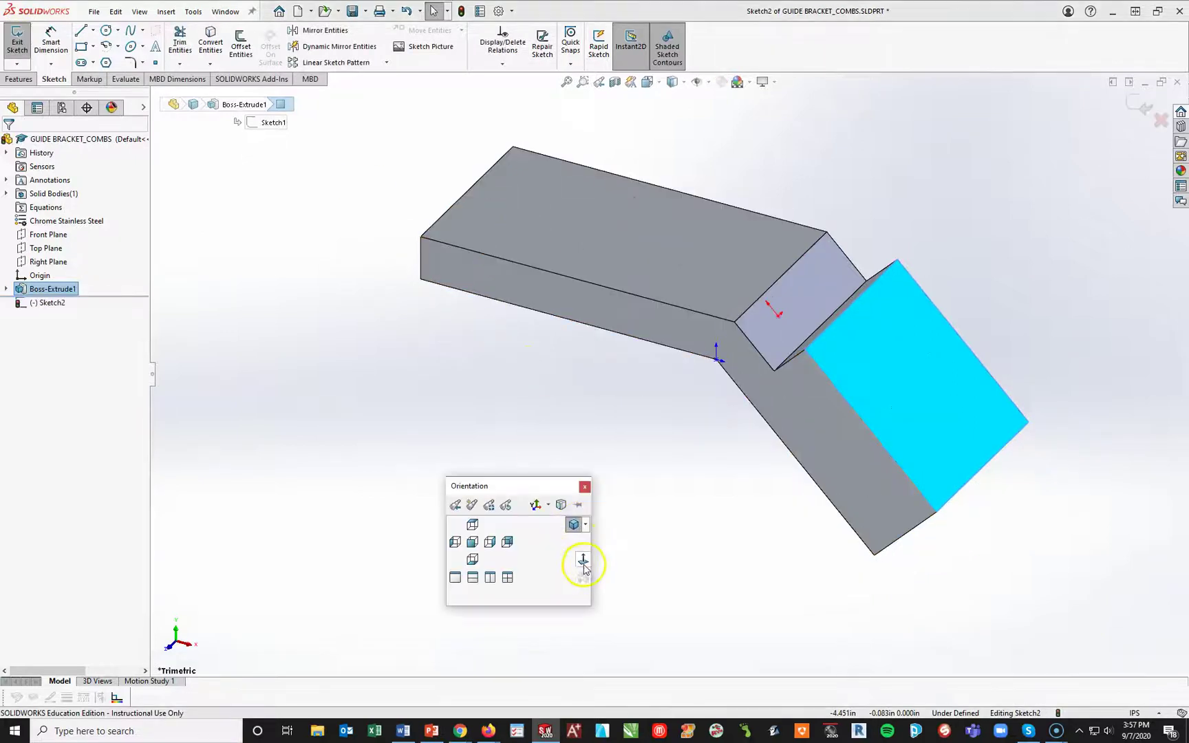
{"action": "left_click", "coordinate": [582, 561]}
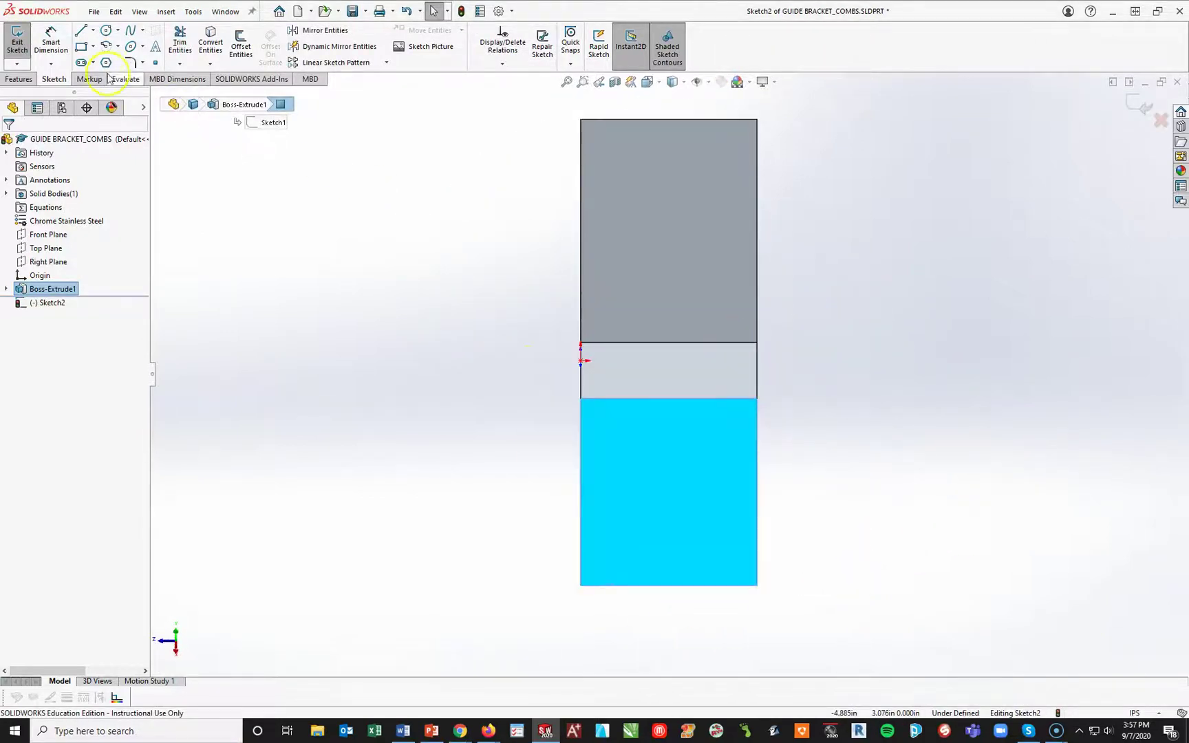
Sketch a circle of about 2.12 in radius, centred on the midpoint of the block's inner edge and reaching the outer end edge.
{"action": "left_click", "coordinate": [105, 32]}
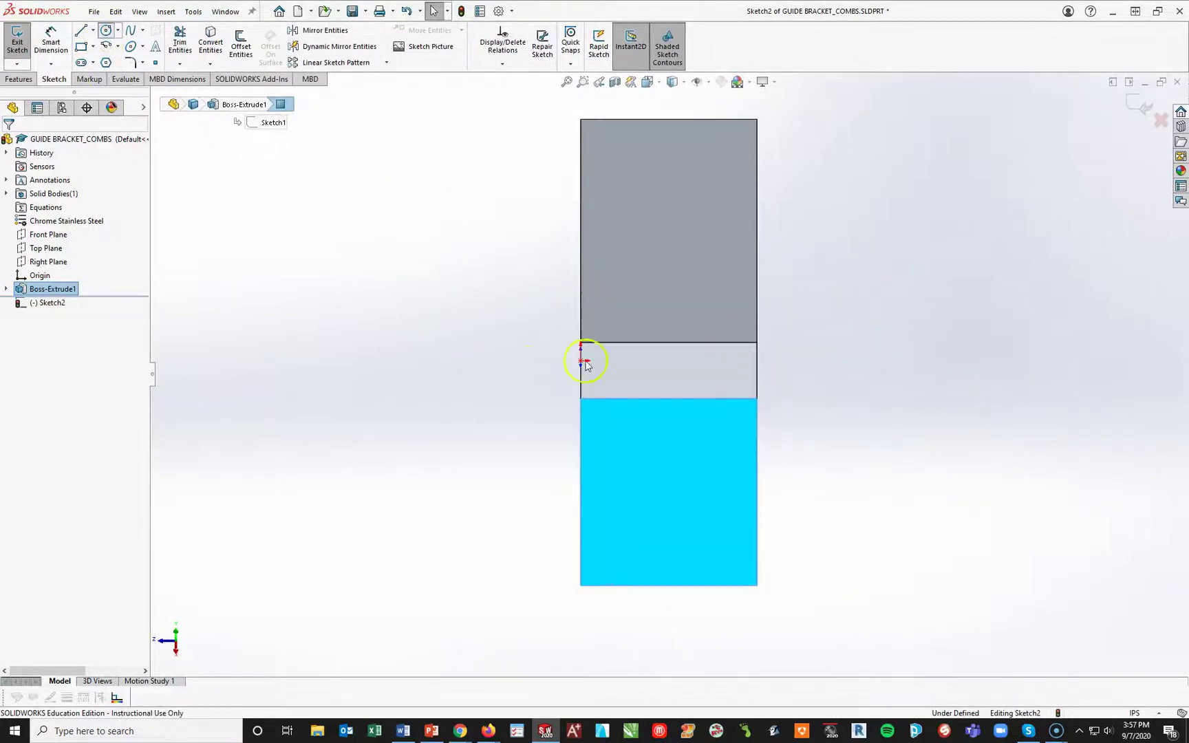
{"action": "left_click", "coordinate": [669, 399]}
{"action": "left_click_drag", "start_coordinate": [668, 400], "coordinate": [668, 586]}
{"action": "left_click", "coordinate": [668, 586]}
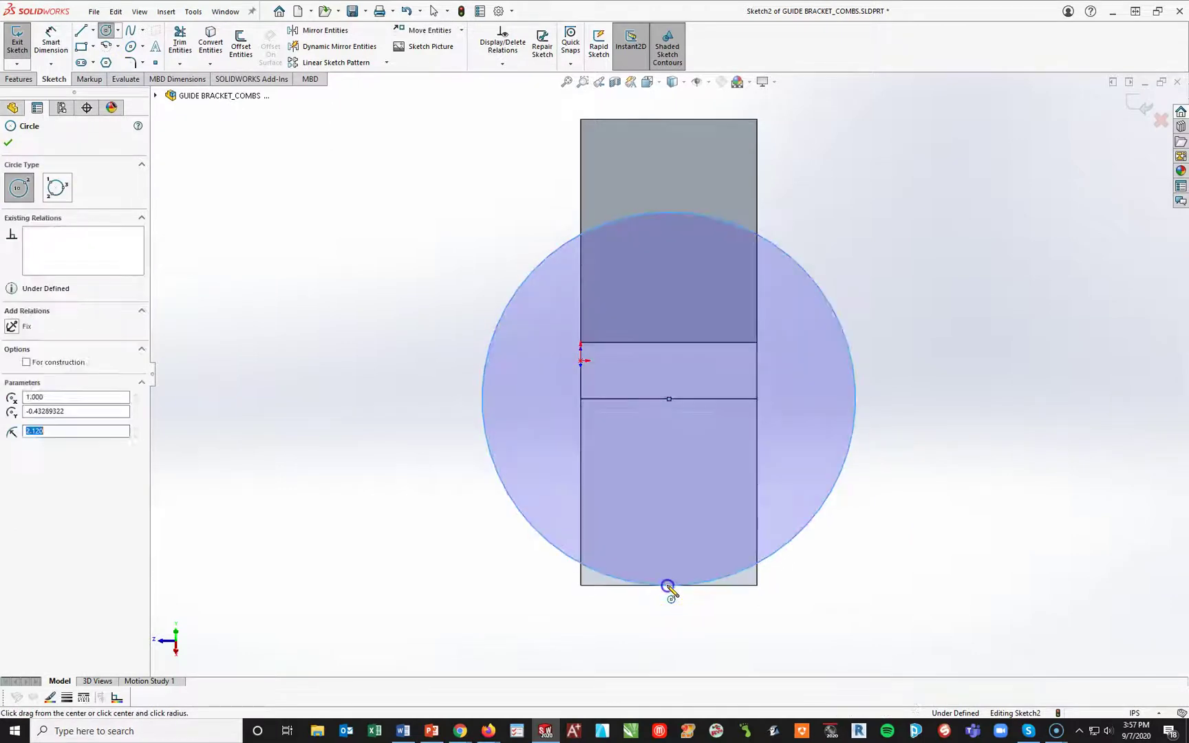
{"action": "key", "text": "Escape"}
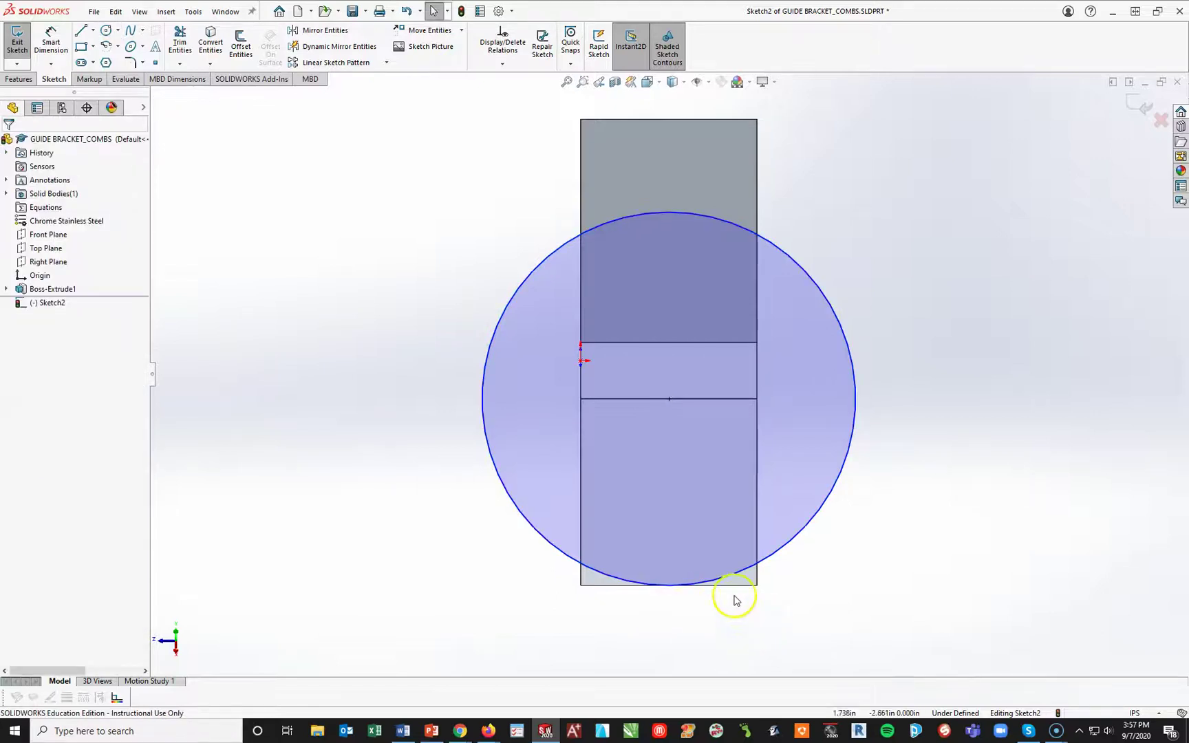
Make the circle tangent to the block's outer end edge.
{"action": "left_click", "coordinate": [738, 572]}
{"action": "left_click", "coordinate": [741, 587], "text": "ctrl"}
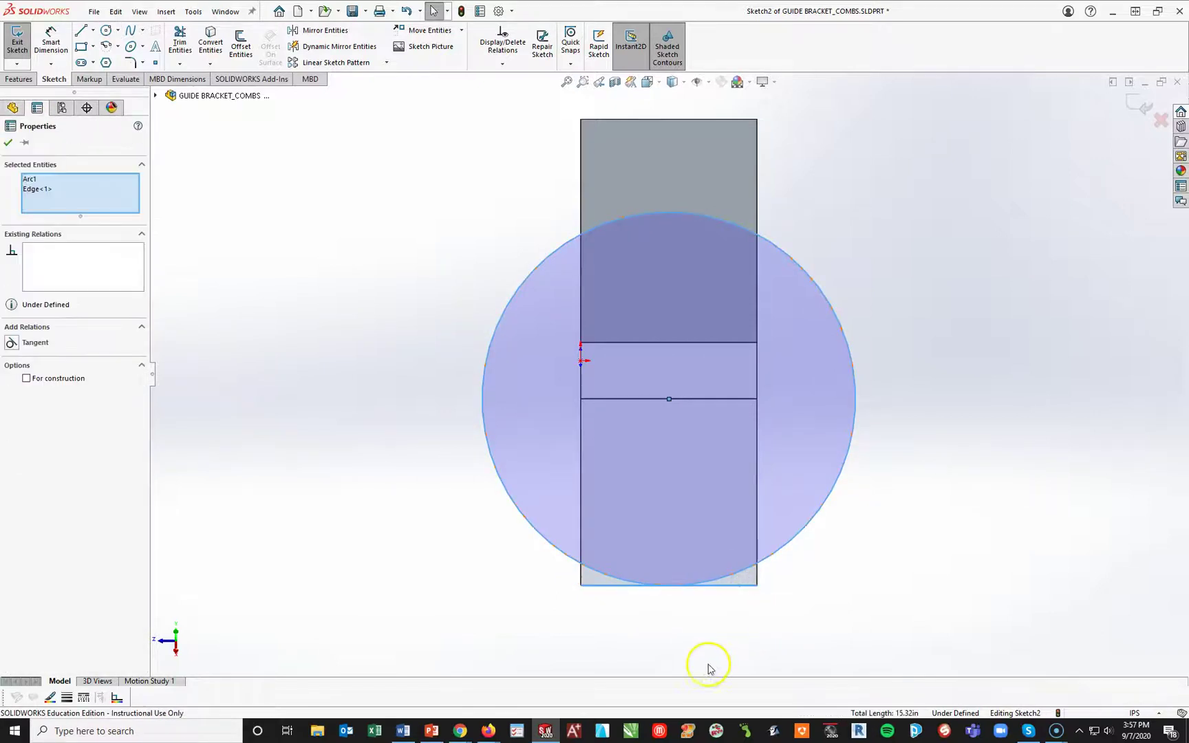
{"action": "left_click", "coordinate": [12, 343]}
{"action": "left_click", "coordinate": [402, 617]}
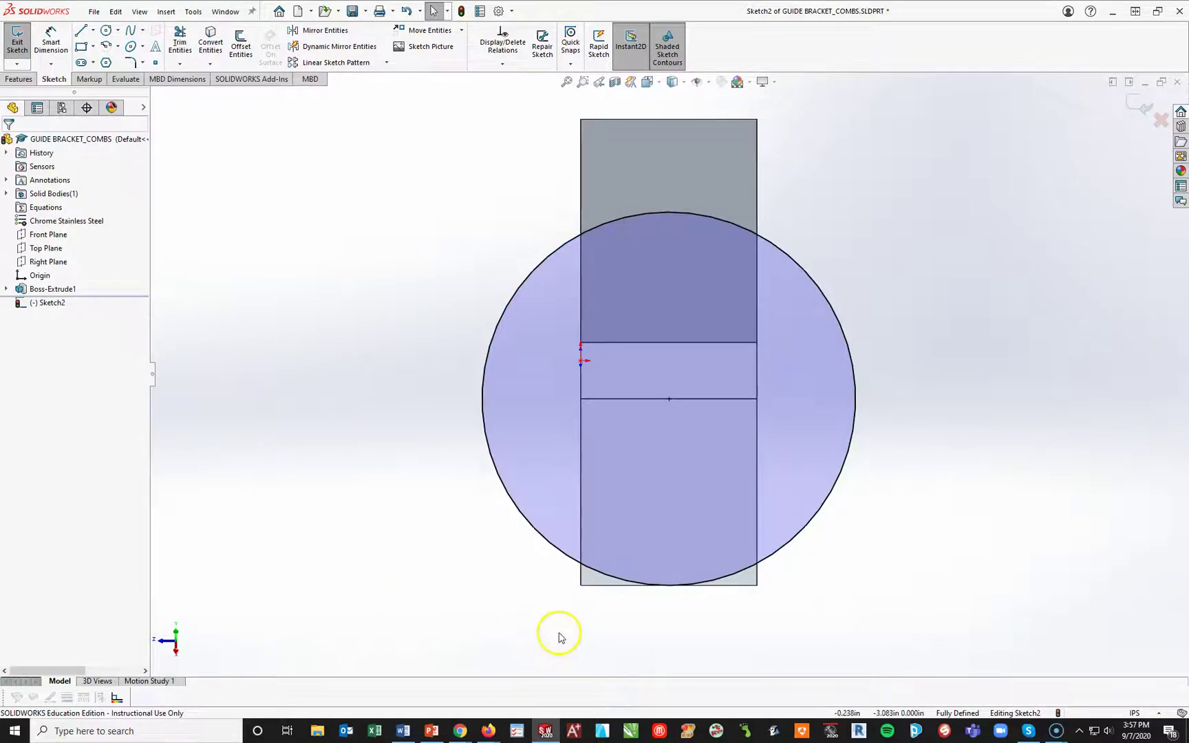
Sketch three connected lines along the block's end edge and short stretches of both side edges, crossing the circle on each side.
{"action": "left_click", "coordinate": [80, 30]}
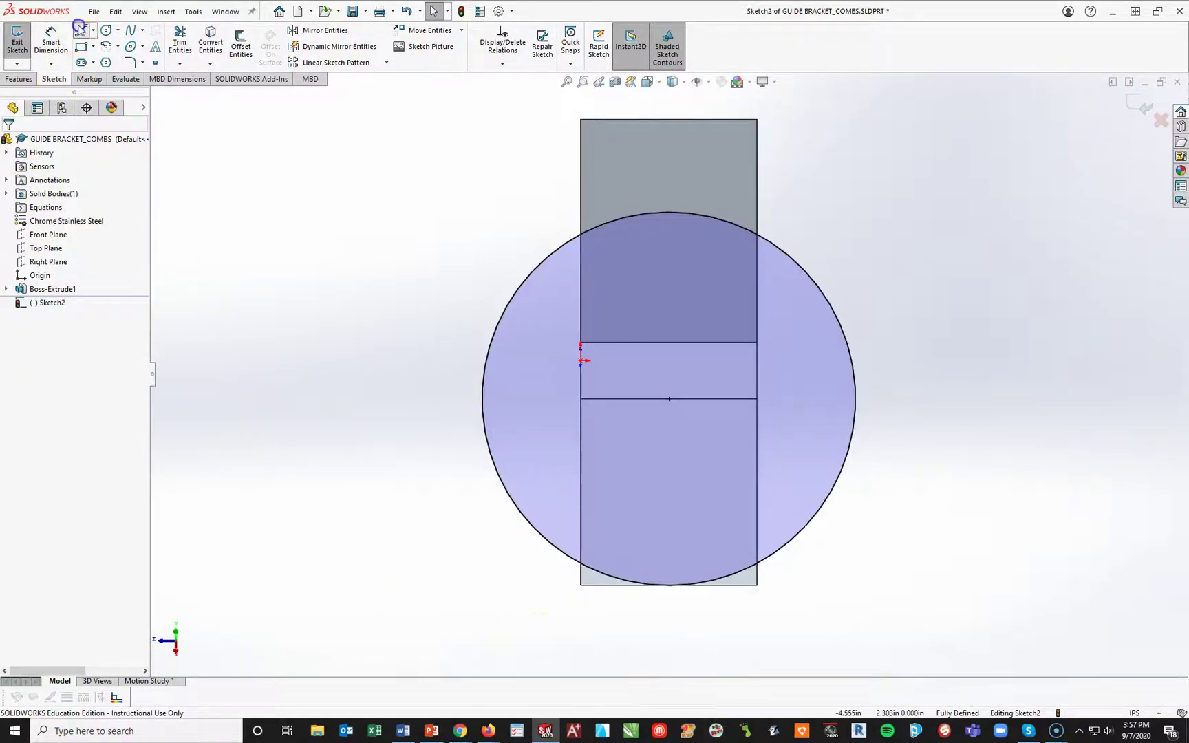
{"action": "left_click", "coordinate": [581, 551]}
{"action": "left_click", "coordinate": [580, 585]}
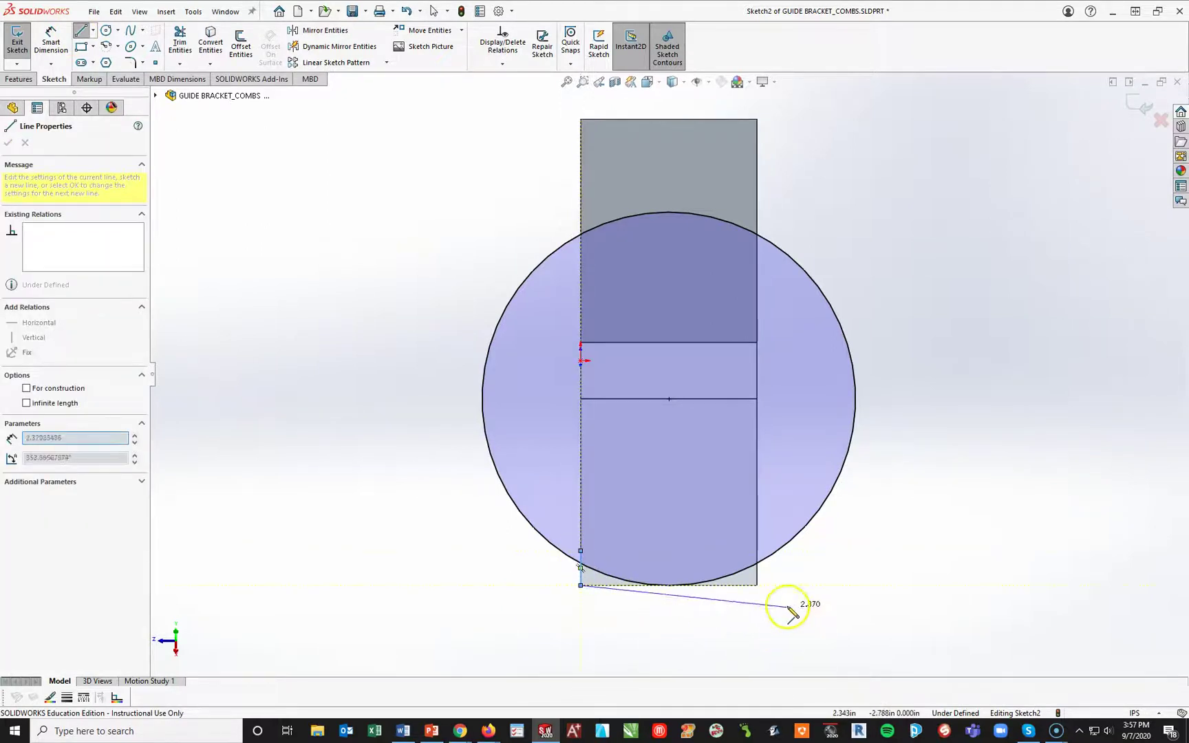
{"action": "left_click", "coordinate": [757, 585]}
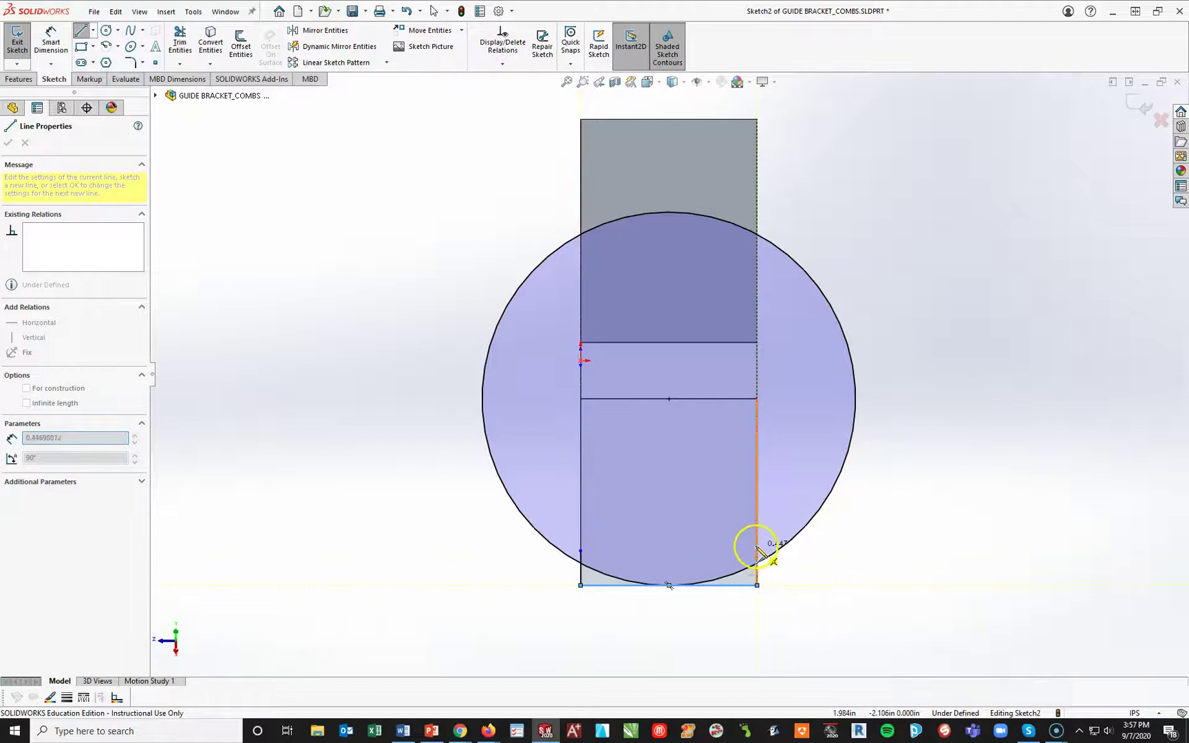
{"action": "left_click", "coordinate": [757, 548]}
{"action": "key", "text": "Escape"}
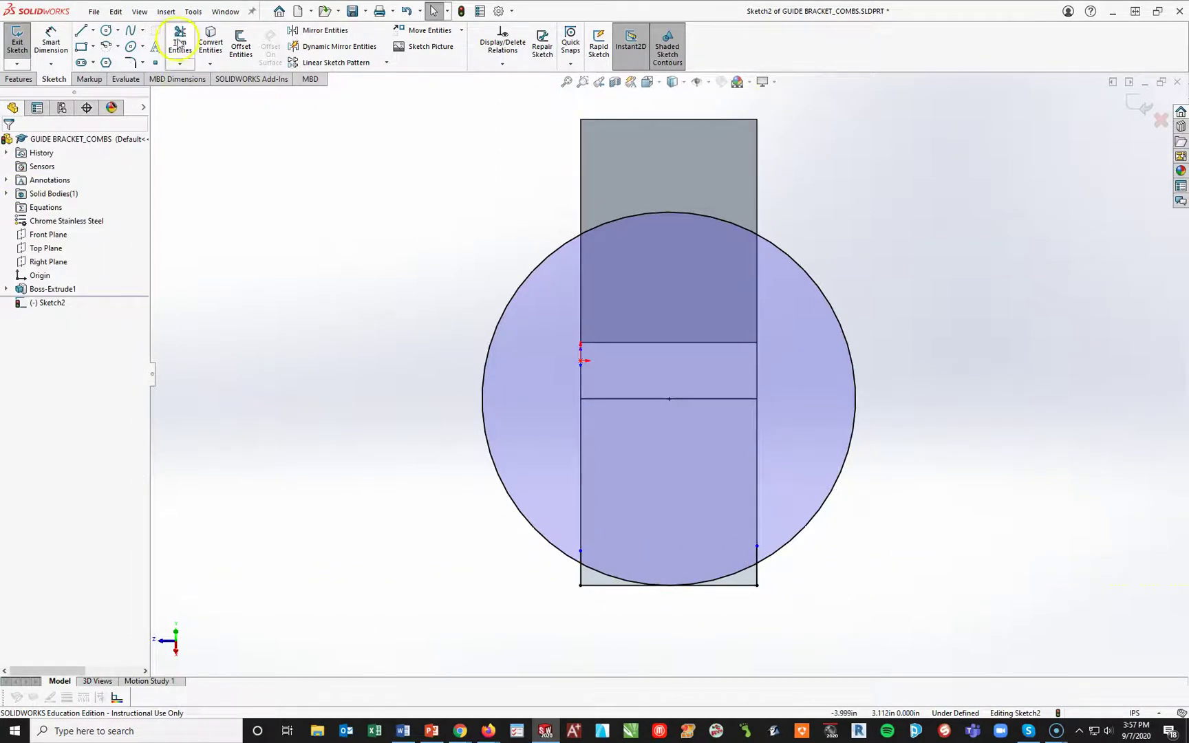
Trim away the circle outside the block's end and the side line's excess above the arc, using Trim to closest.
{"action": "left_click", "coordinate": [179, 43]}
{"action": "left_click", "coordinate": [490, 344]}
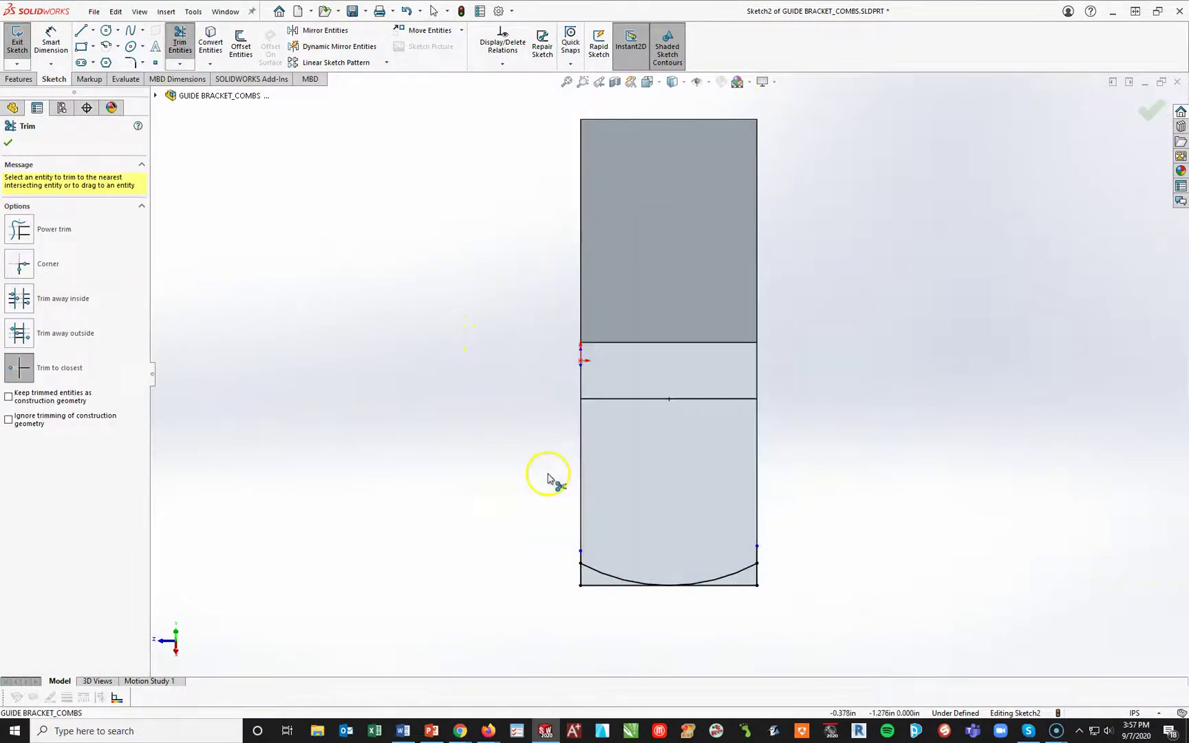
{"action": "scroll", "coordinate": [554, 537], "scroll_direction": "down", "scroll_amount": 5}
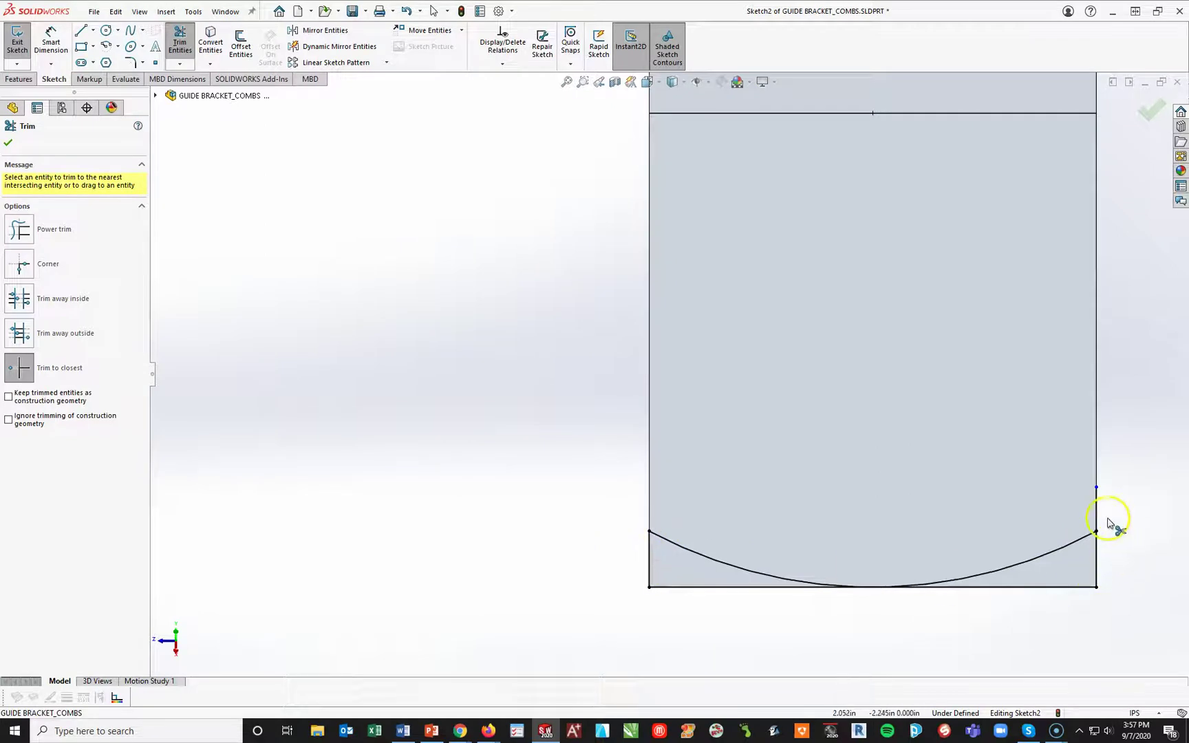
{"action": "left_click", "coordinate": [1108, 519]}
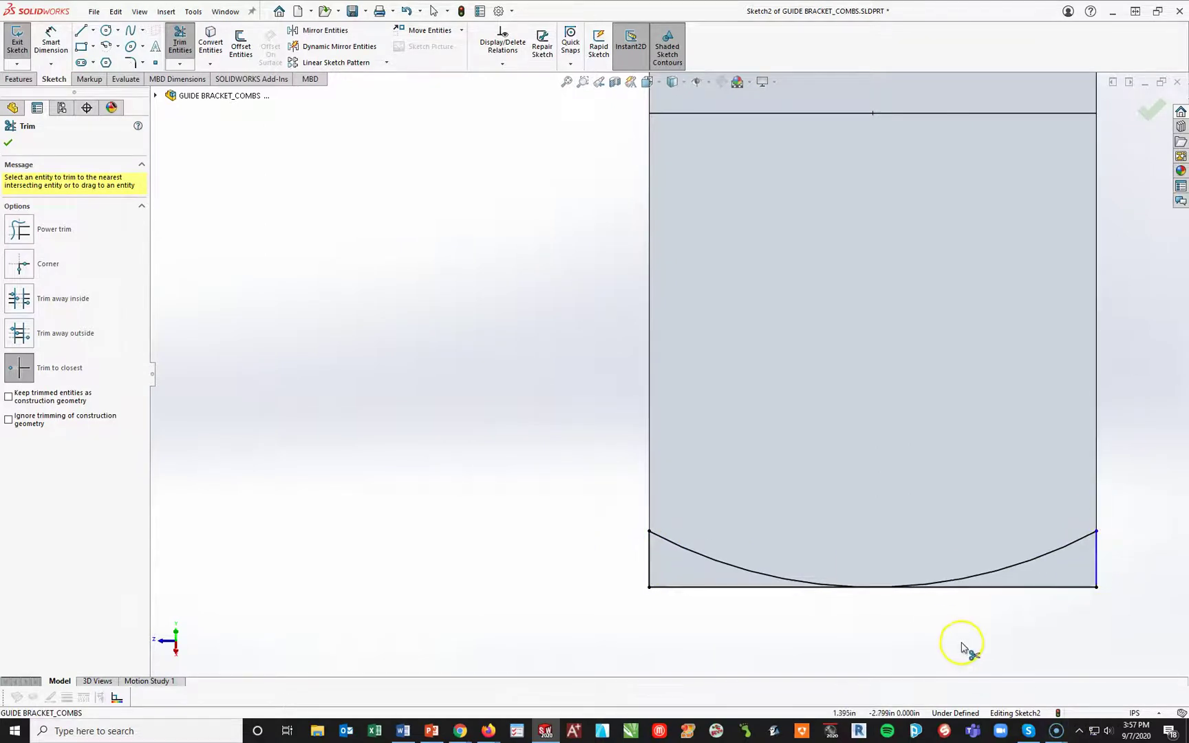
{"action": "key", "text": "Escape"}
Make the under-defined short side line collinear with the block's side edge.
{"action": "left_click", "coordinate": [1096, 559]}
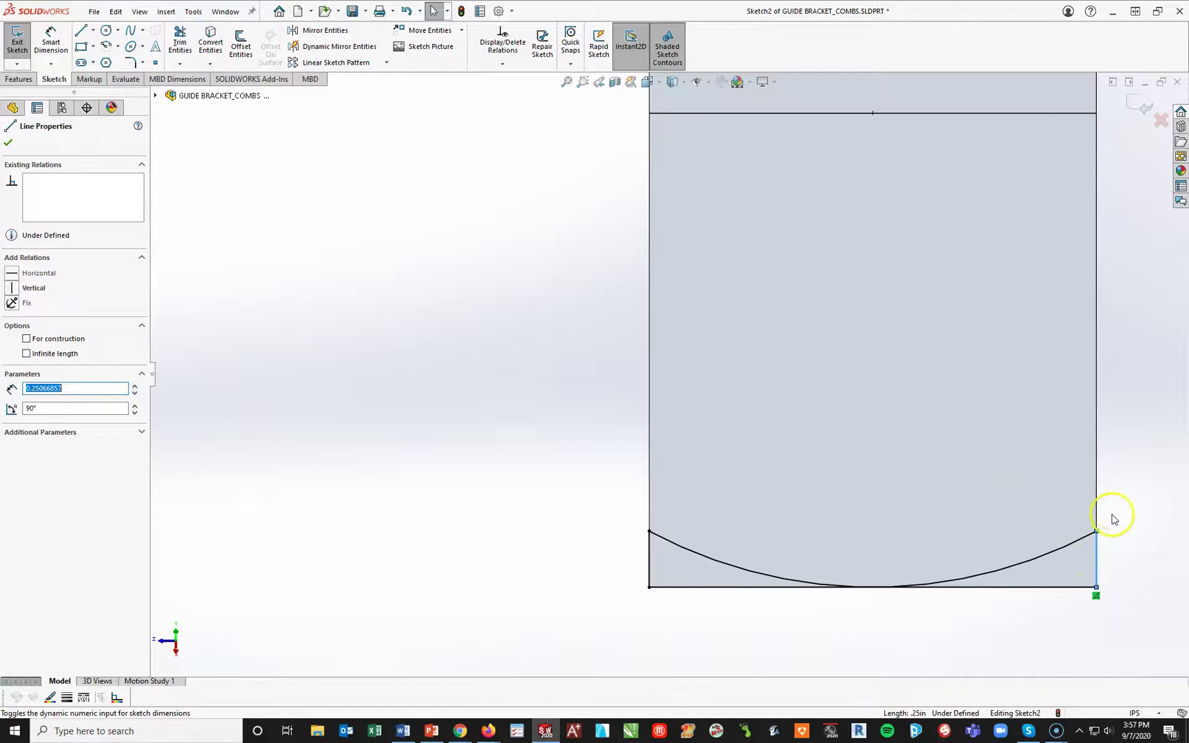
{"action": "left_click", "coordinate": [1097, 459], "text": "ctrl"}
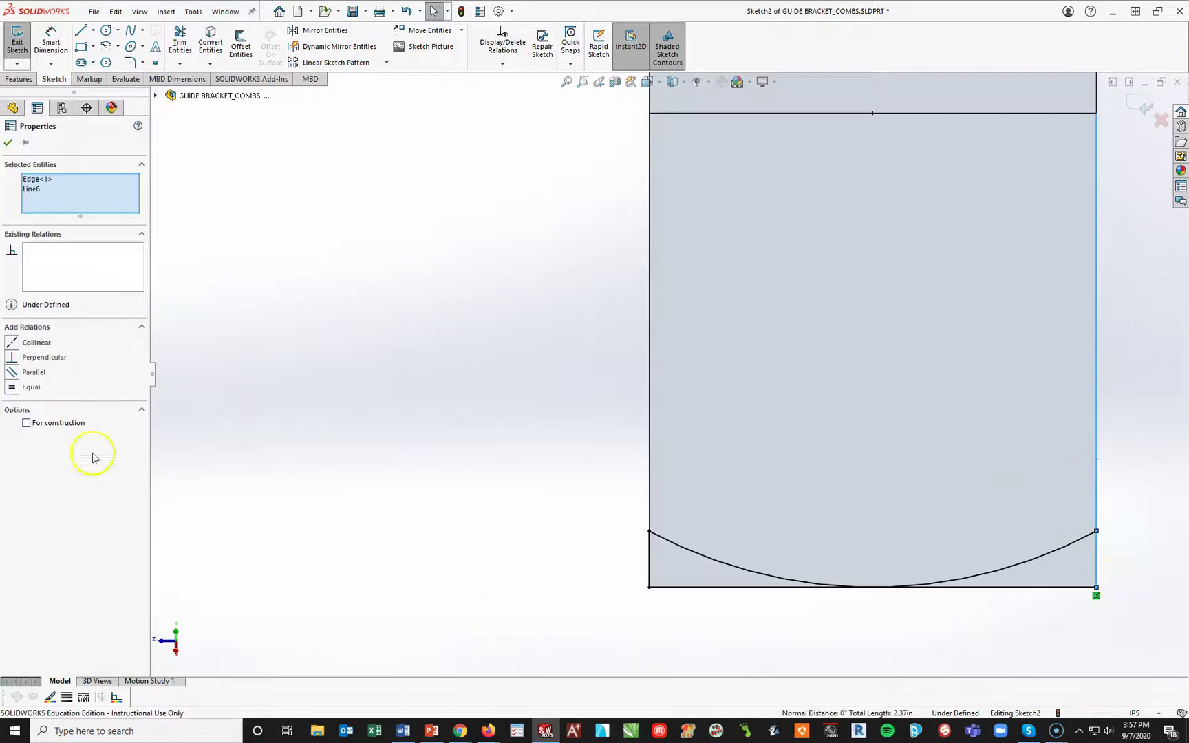
{"action": "left_click", "coordinate": [12, 342]}
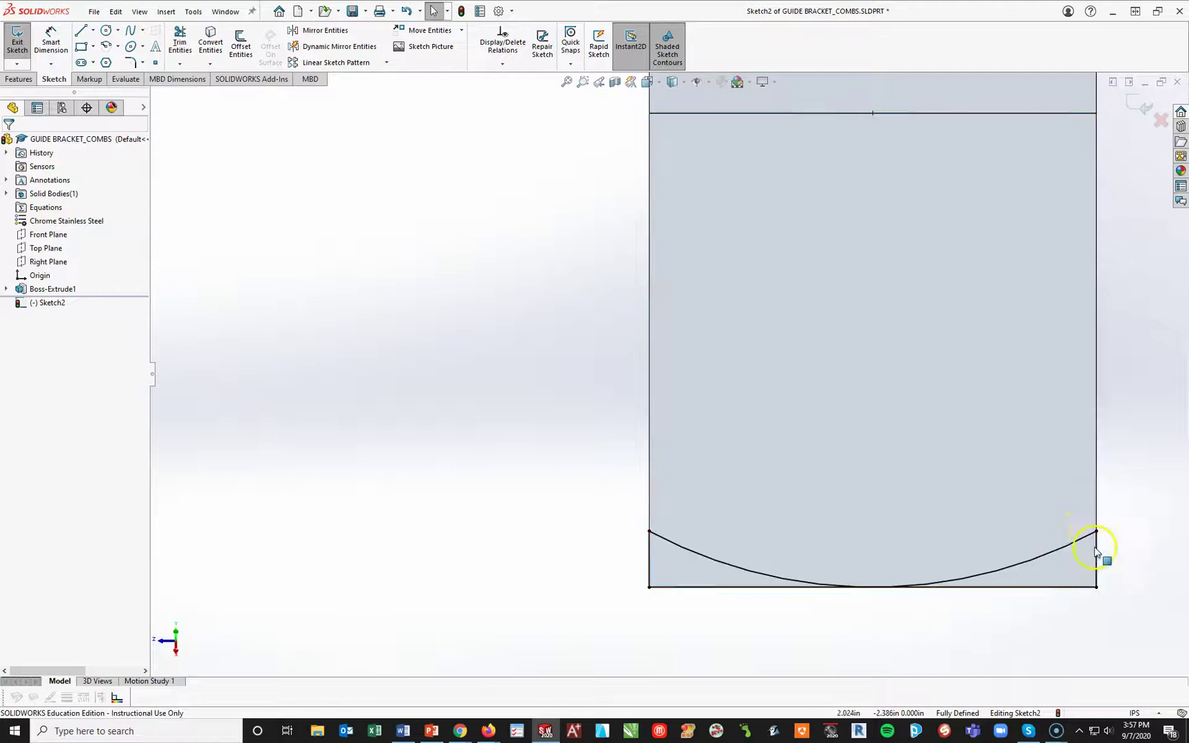
Cut the two corner regions outside the arc at the block's end with an Extruded Cut set to Through All, and return to isometric view.
{"action": "left_click", "coordinate": [22, 80]}
{"action": "left_click", "coordinate": [184, 43]}
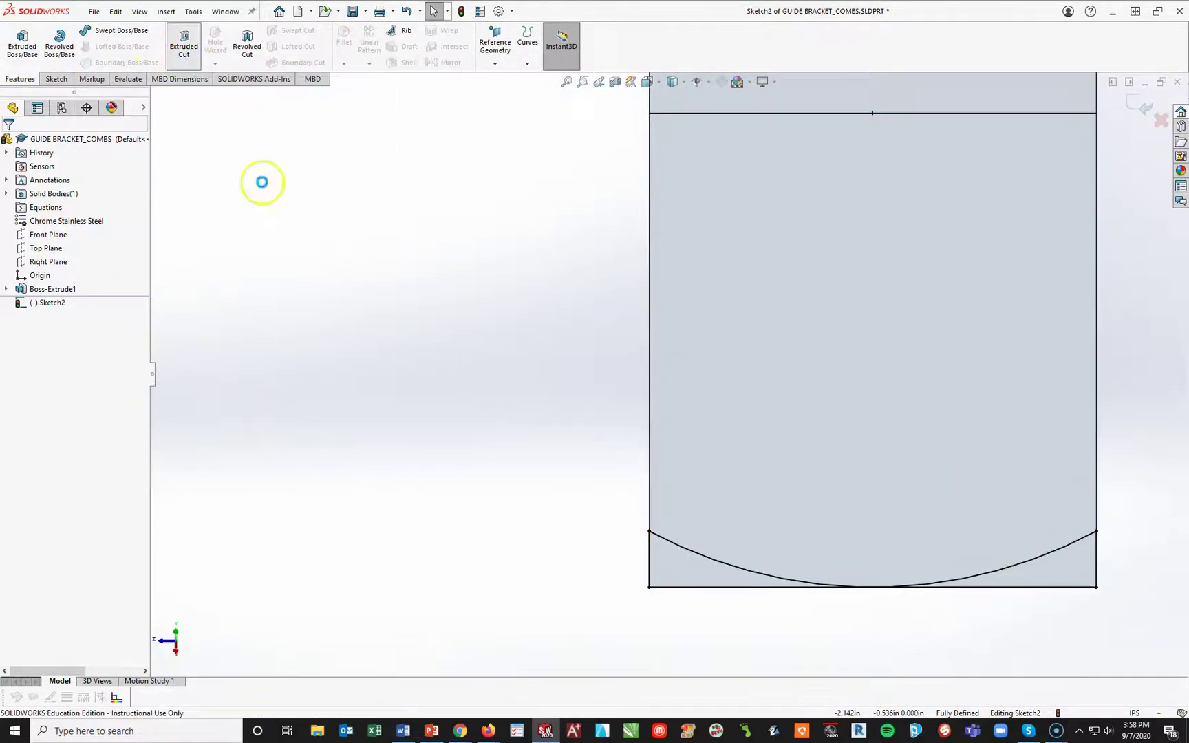
{"action": "left_click", "coordinate": [83, 217]}
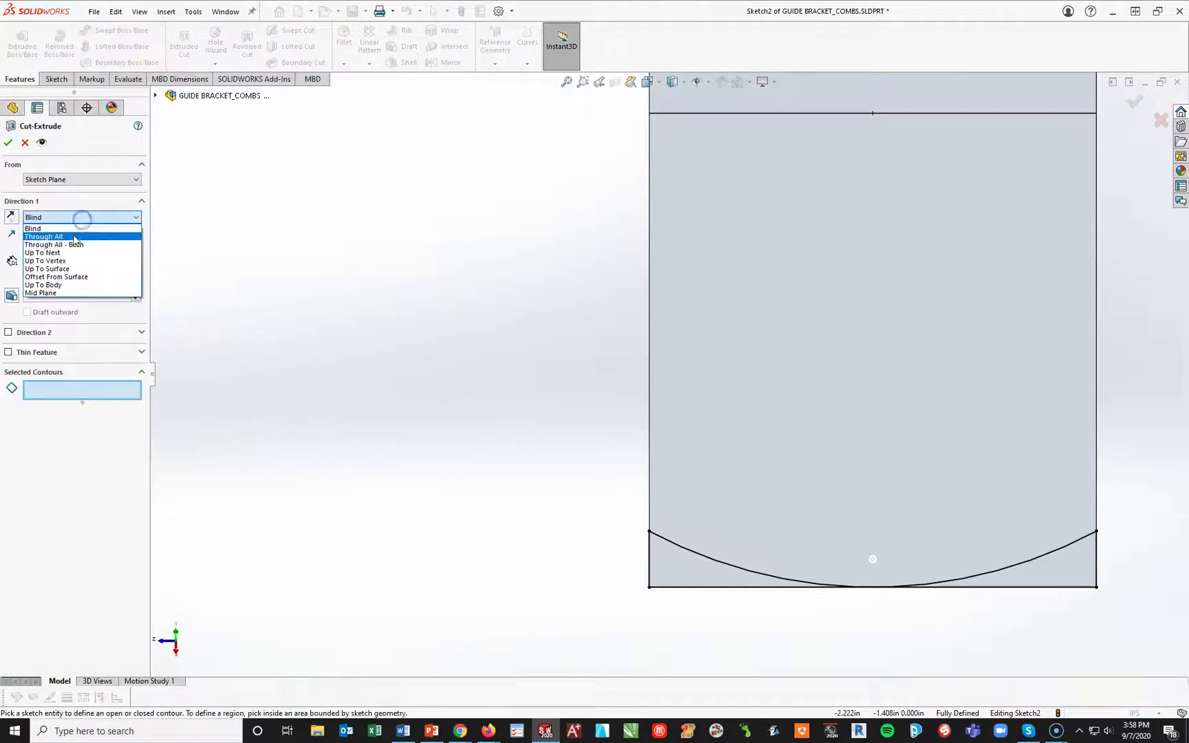
{"action": "left_click", "coordinate": [76, 238]}
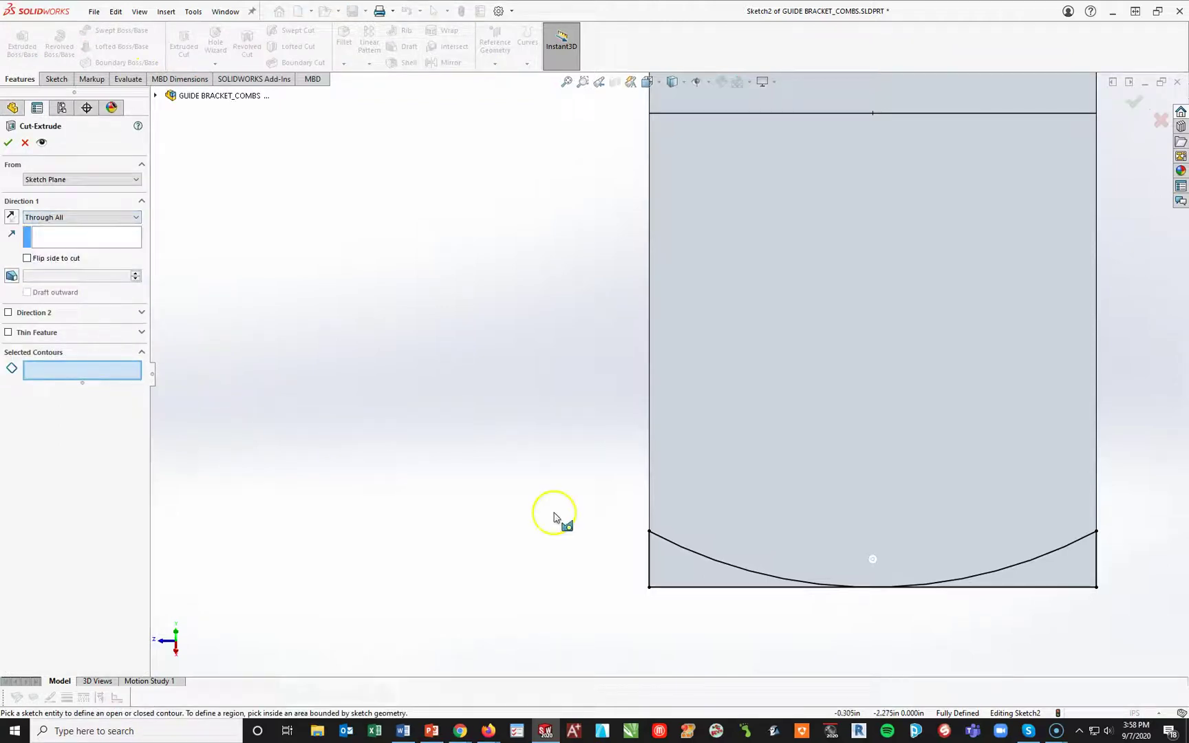
{"action": "left_click", "coordinate": [679, 566]}
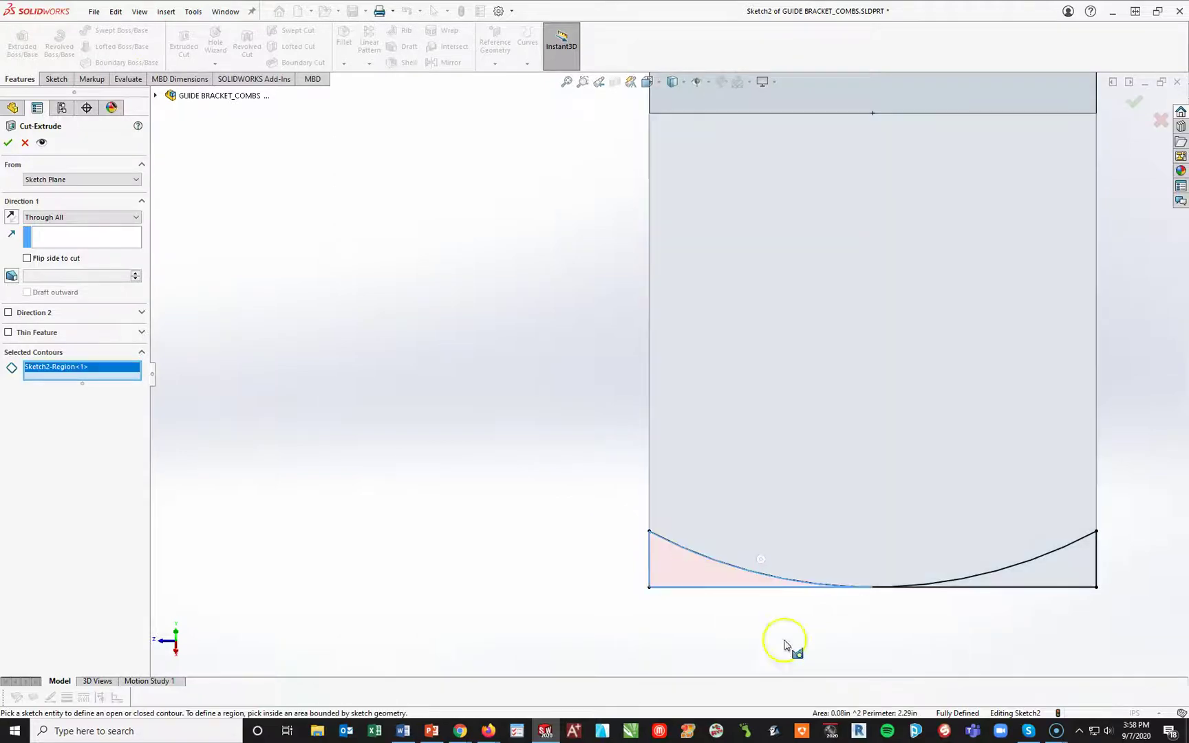
{"action": "left_click", "coordinate": [1063, 579]}
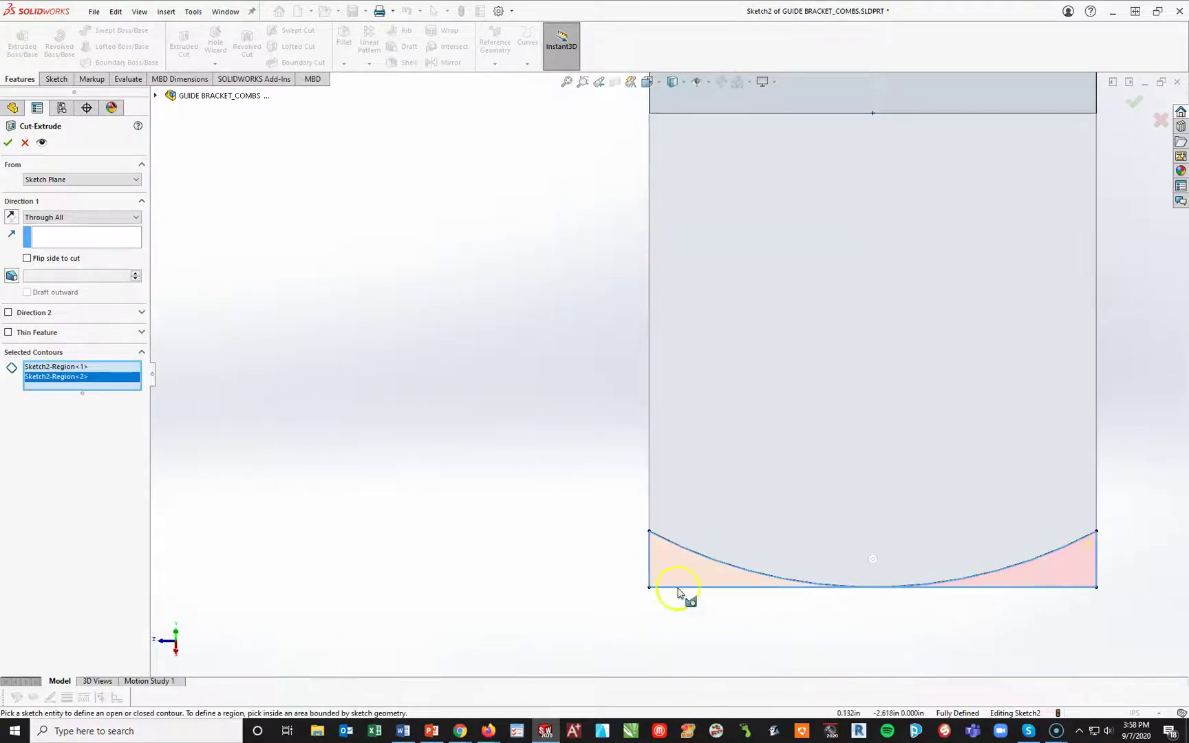
{"action": "left_click", "coordinate": [1132, 103]}
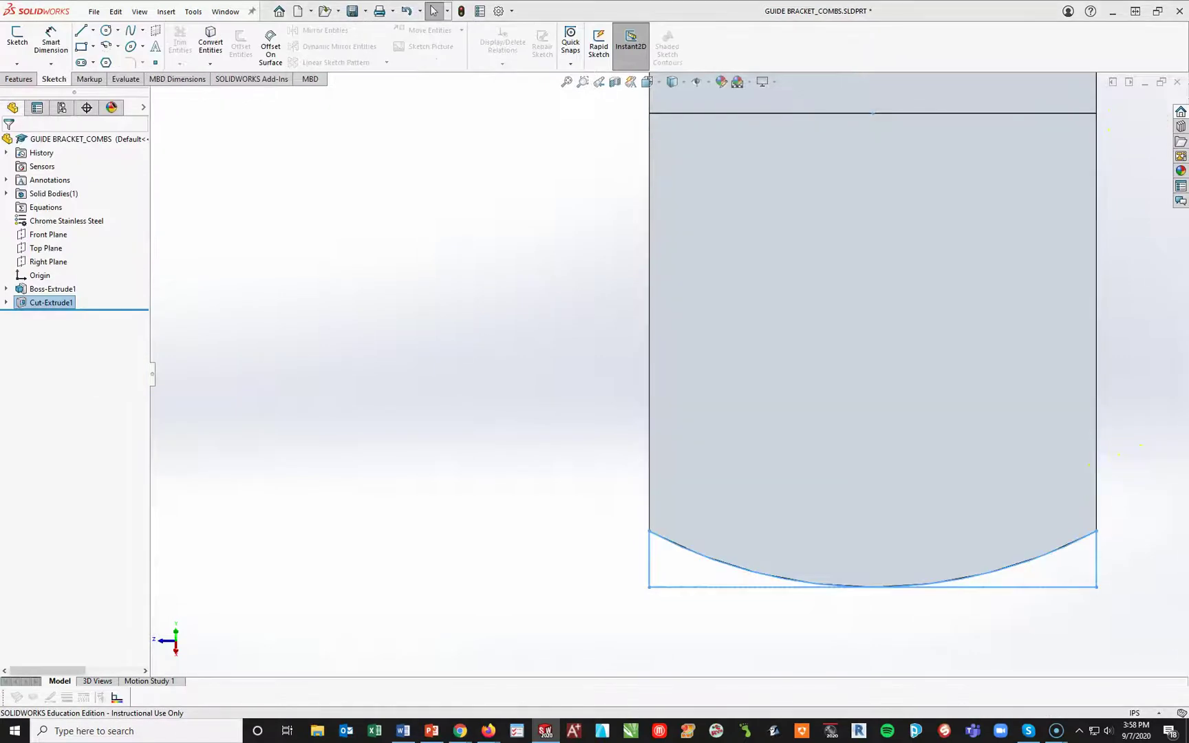
{"action": "key", "text": "ctrl+7"}
{"action": "left_click", "coordinate": [873, 622]}
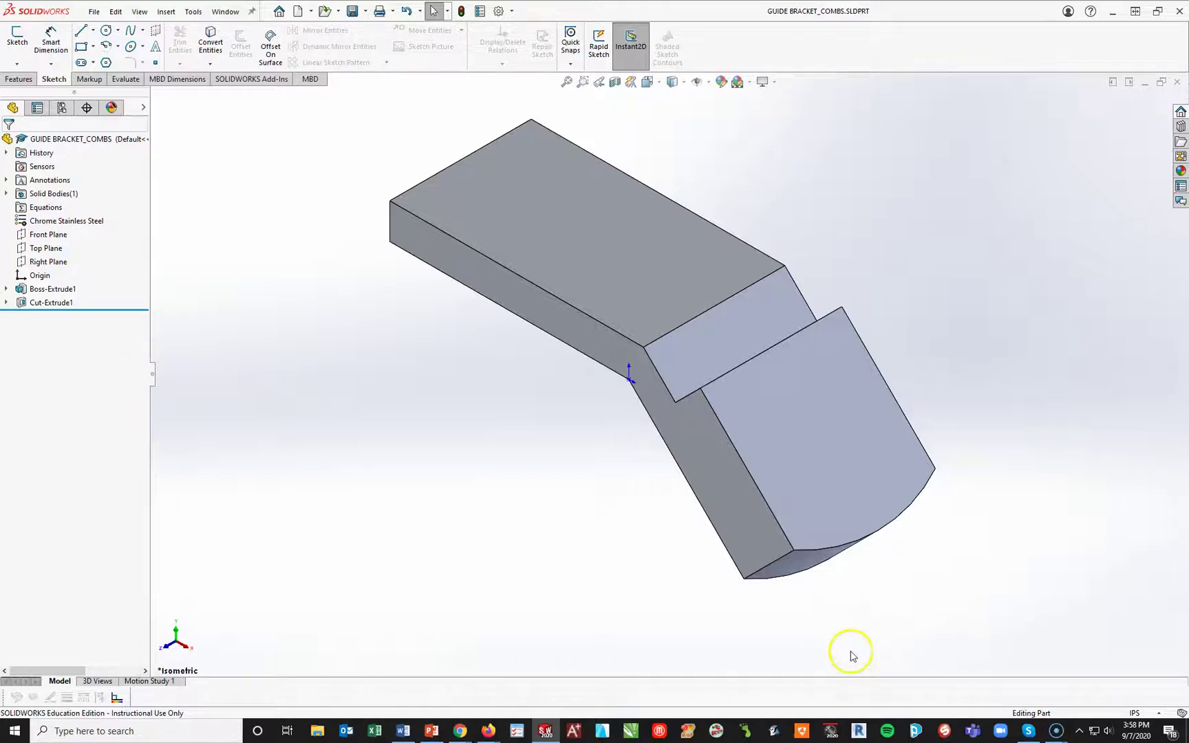
Start a sketch on the narrow upper end face of the sloped block, viewed straight on, and check the slot in the Guide Bracket PDF drawing.
{"action": "middle_click_drag", "start_coordinate": [685, 297], "coordinate": [801, 413]}
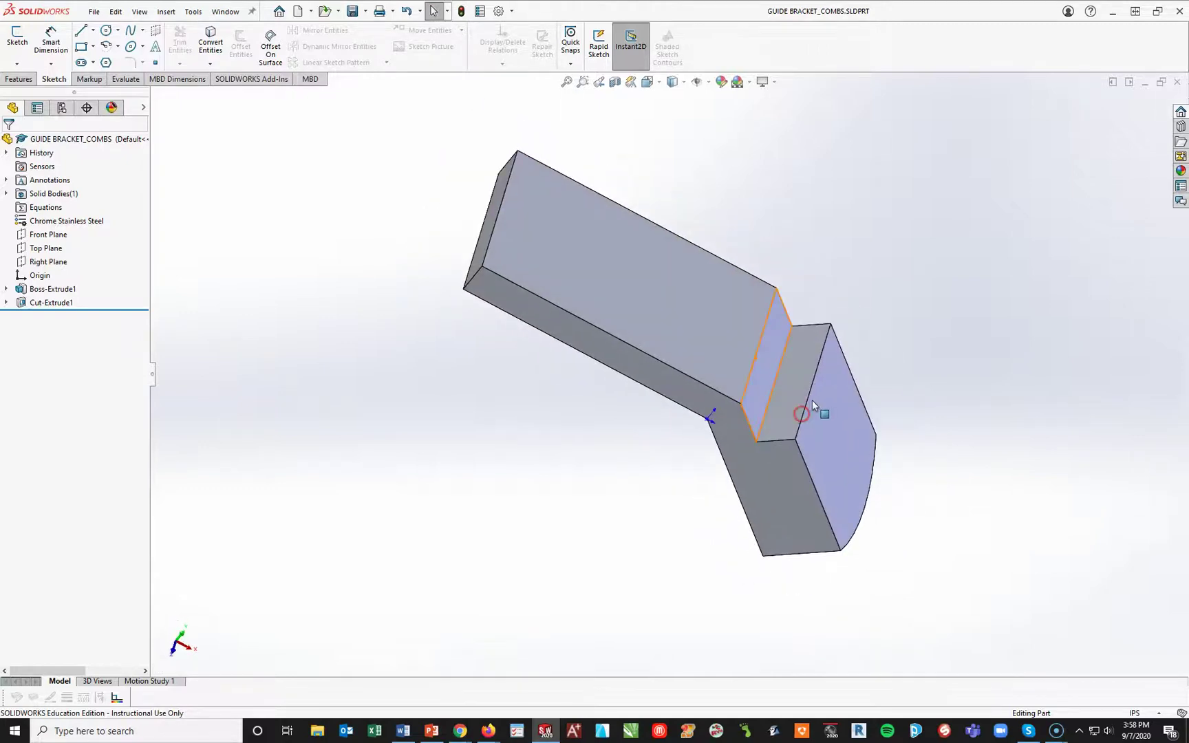
{"action": "left_click", "coordinate": [797, 375]}
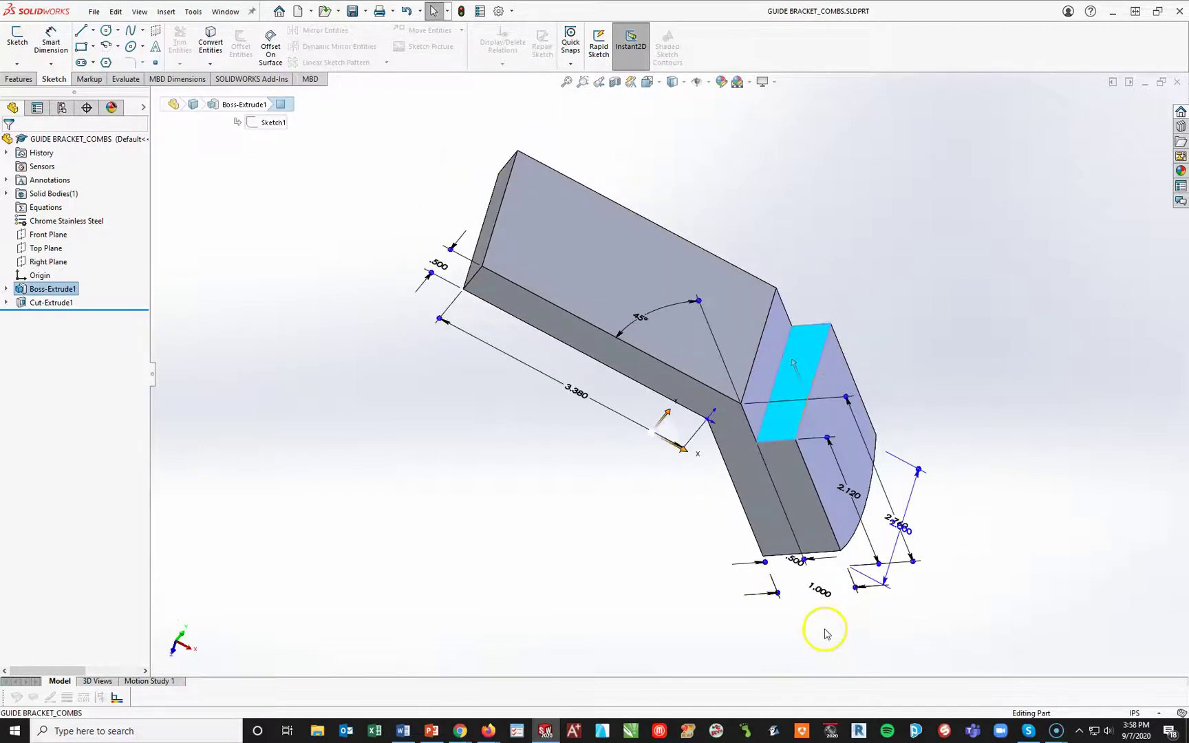
{"action": "key", "text": "space"}
{"action": "left_click", "coordinate": [895, 668]}
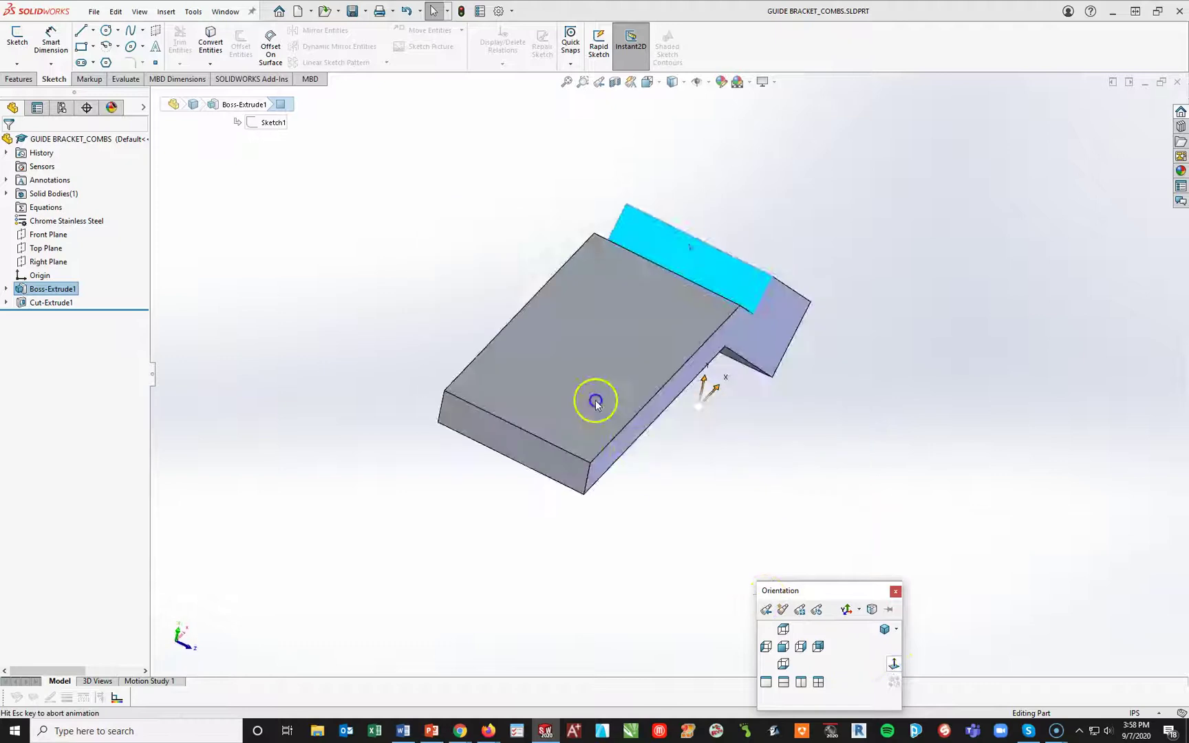
{"action": "left_click", "coordinate": [17, 38]}
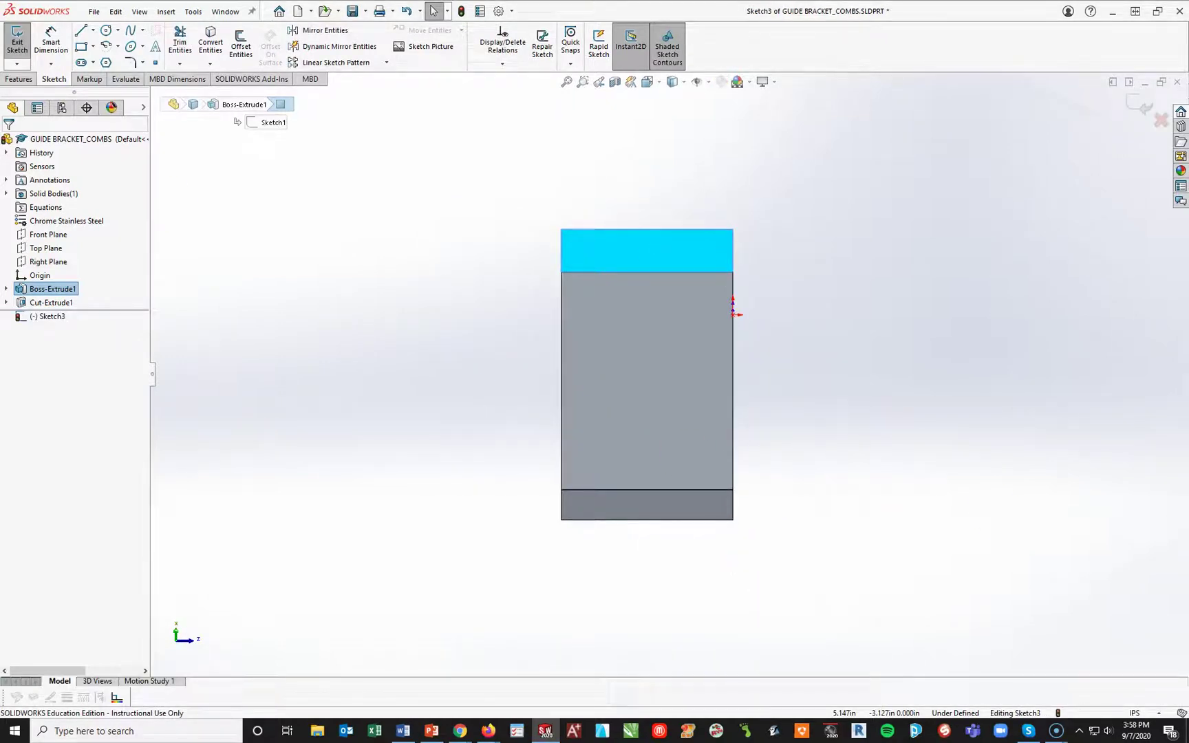
{"action": "key", "text": "alt+Tab"}
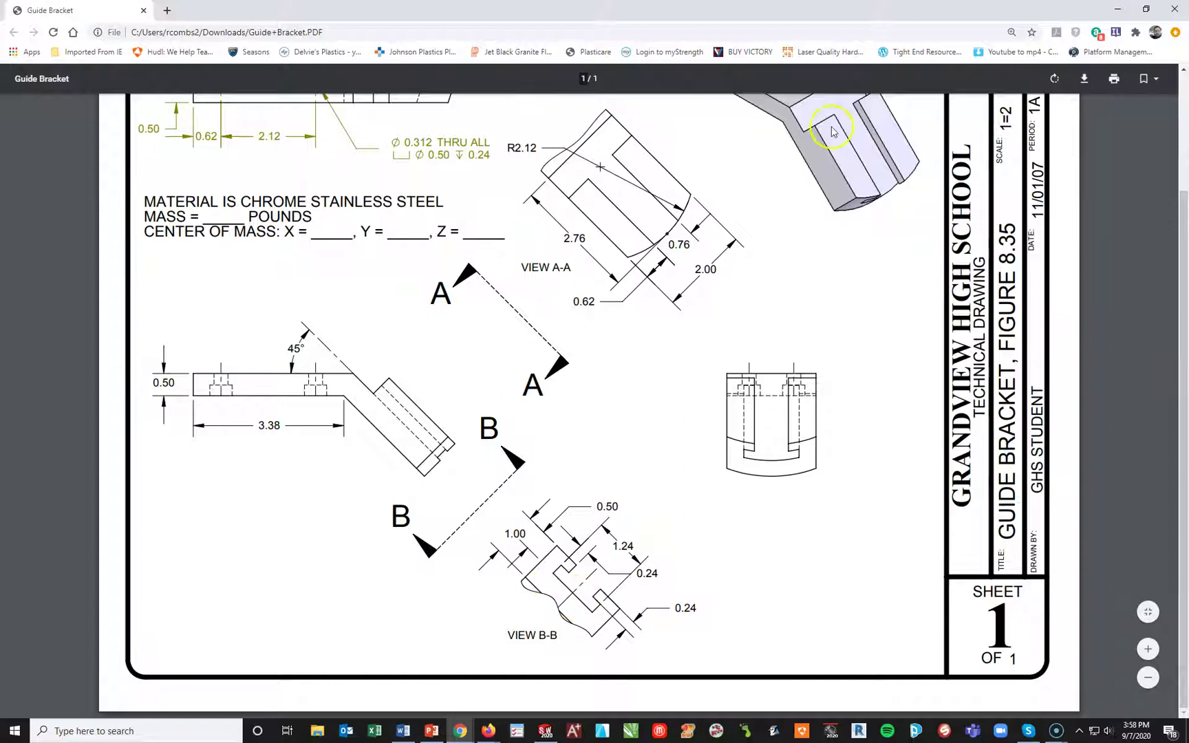
{"action": "left_click_drag", "start_coordinate": [734, 20], "coordinate": [1188, 131]}
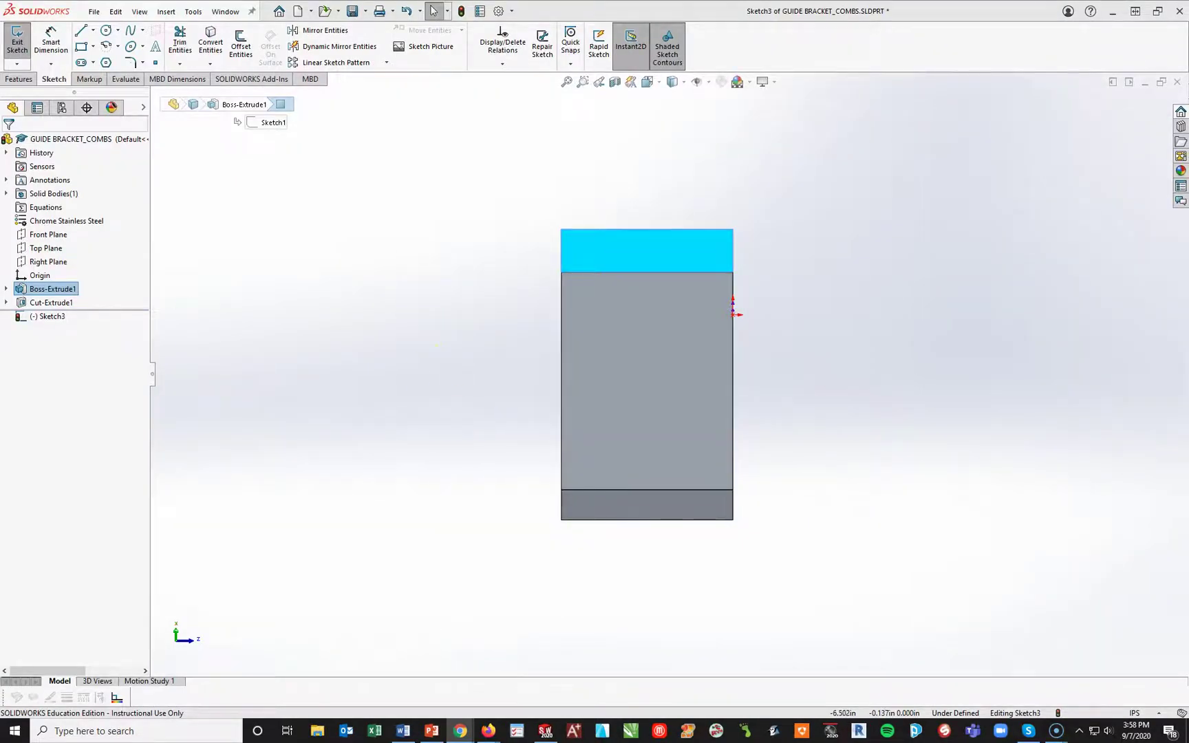
Sketch a closed T-shaped outline of lines on the end face, about 1.42 in wide, with its narrow stem ending on the face's outer edge.
{"action": "left_click", "coordinate": [81, 30]}
{"action": "scroll", "coordinate": [653, 246], "scroll_direction": "down", "scroll_amount": 4}
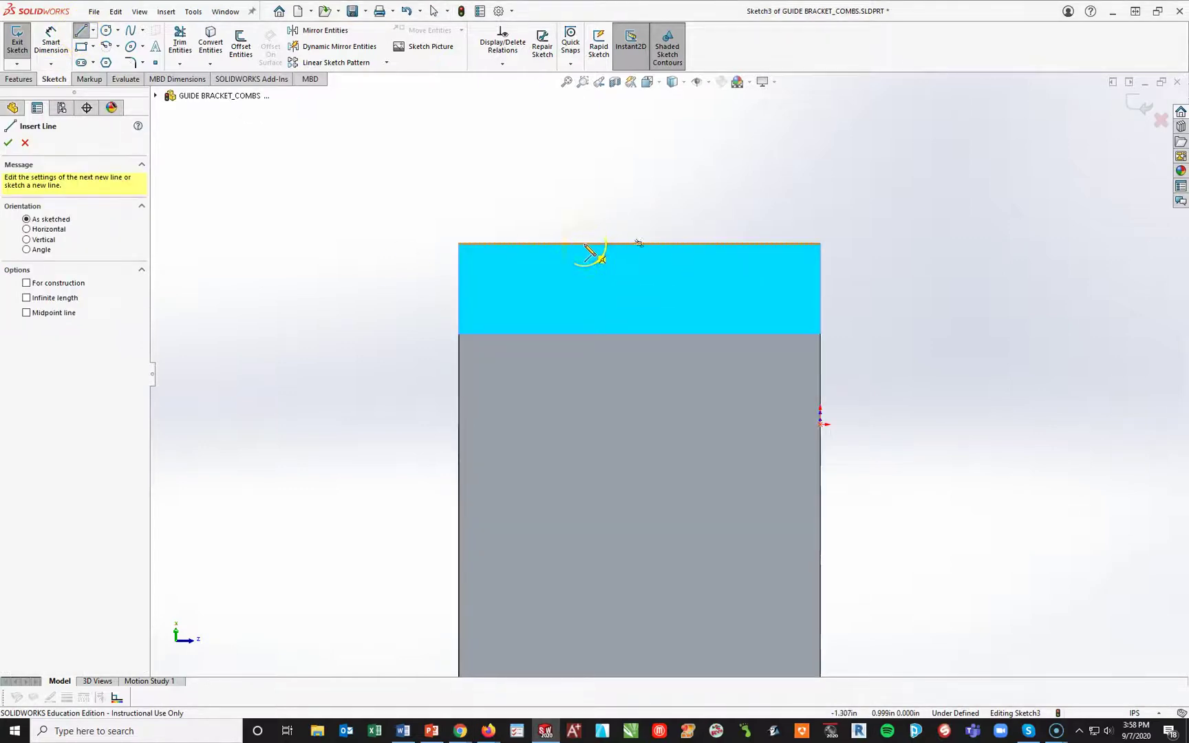
{"action": "left_click", "coordinate": [585, 244]}
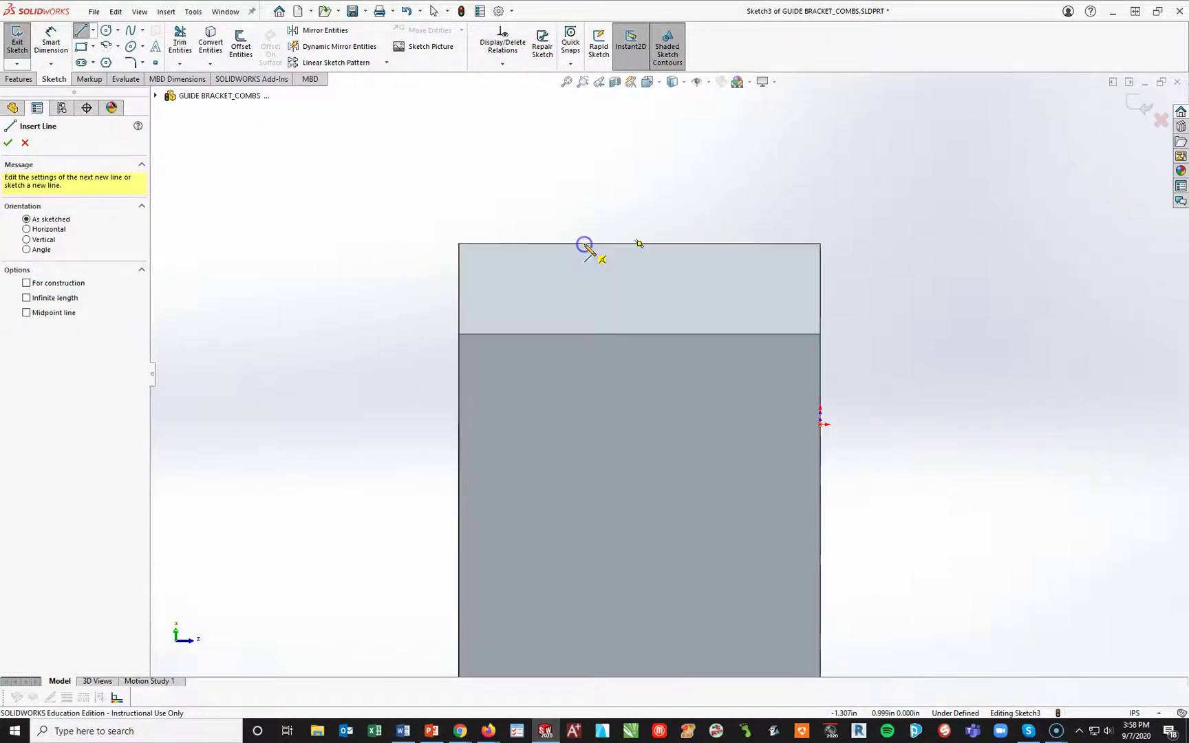
{"action": "left_click", "coordinate": [584, 276]}
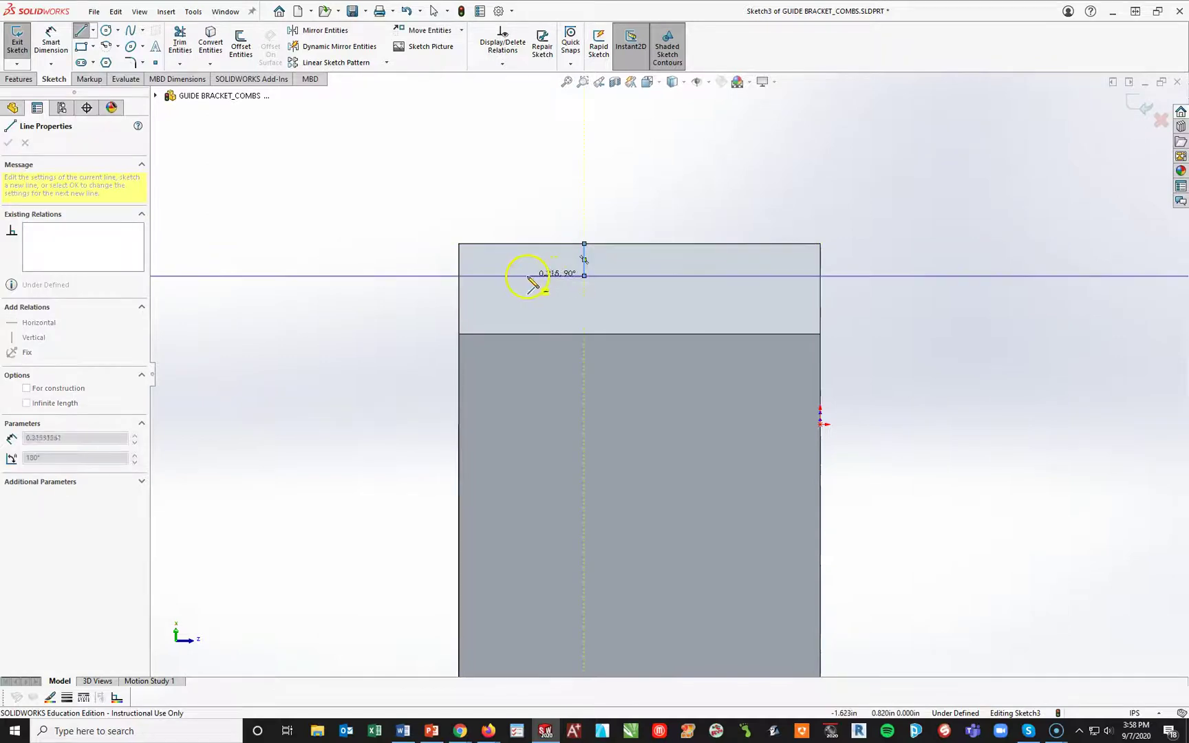
{"action": "left_click", "coordinate": [523, 275]}
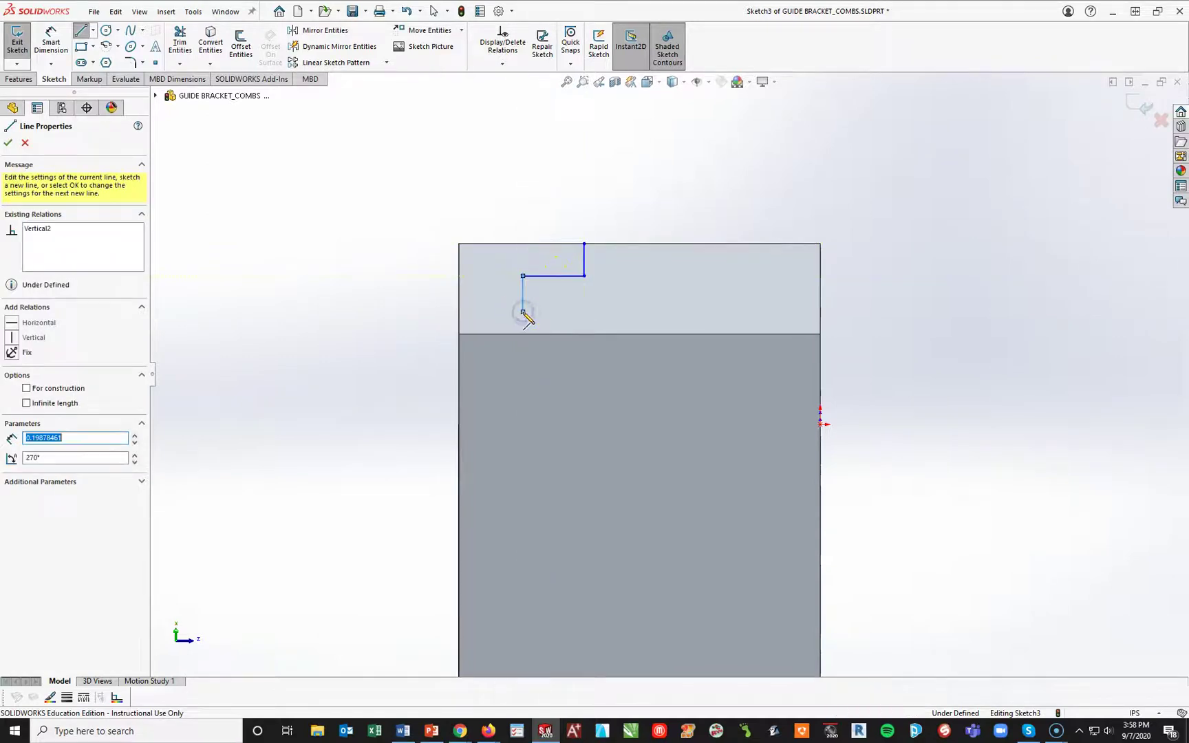
{"action": "left_click", "coordinate": [523, 312]}
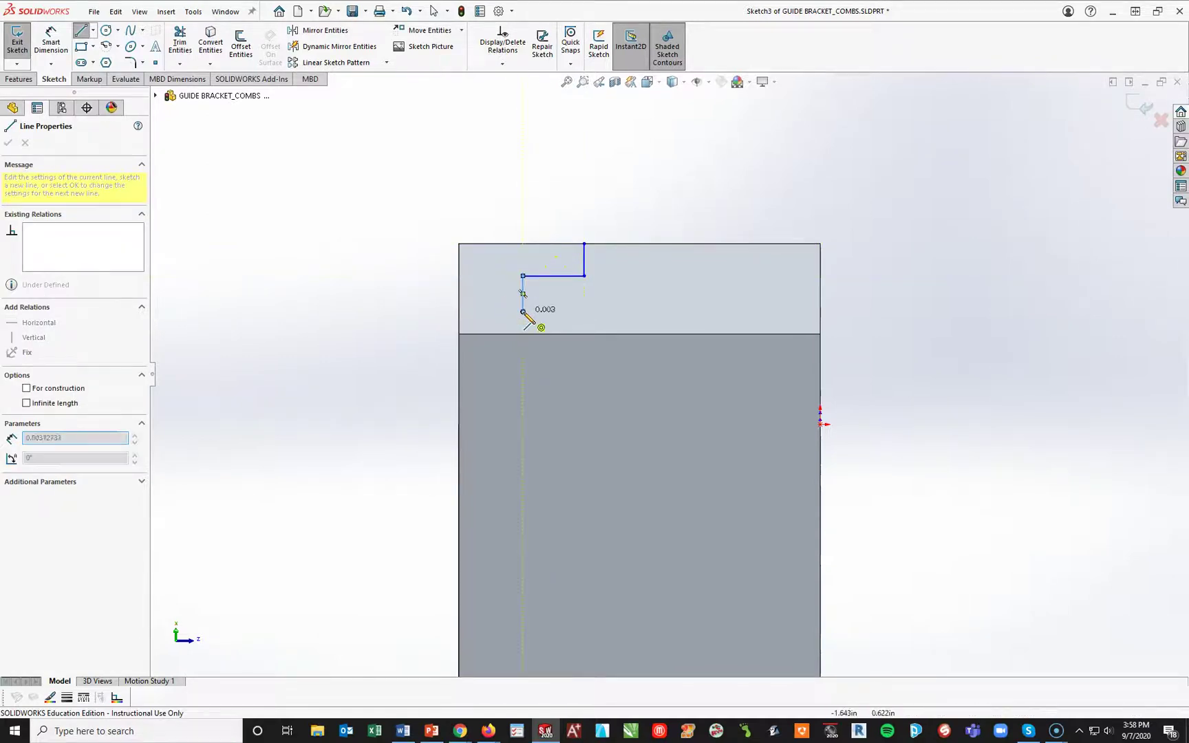
{"action": "left_click", "coordinate": [780, 311]}
{"action": "left_click", "coordinate": [780, 272]}
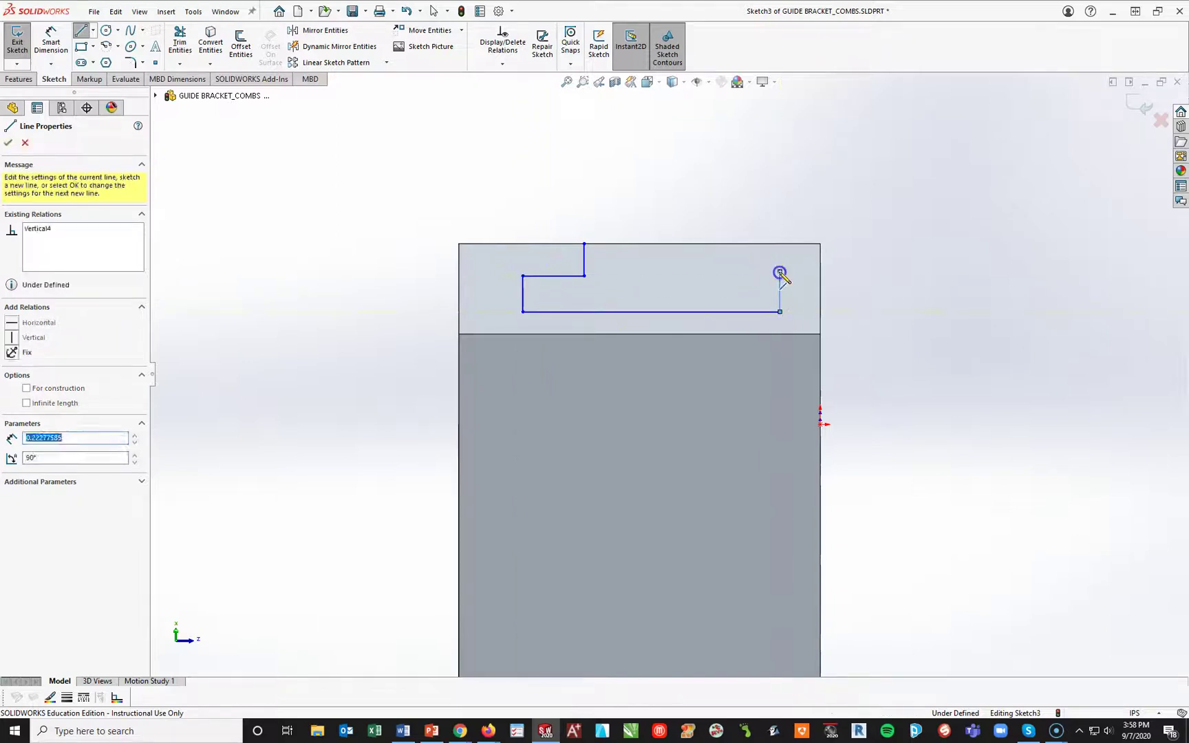
{"action": "left_click", "coordinate": [696, 272]}
{"action": "left_click", "coordinate": [697, 244]}
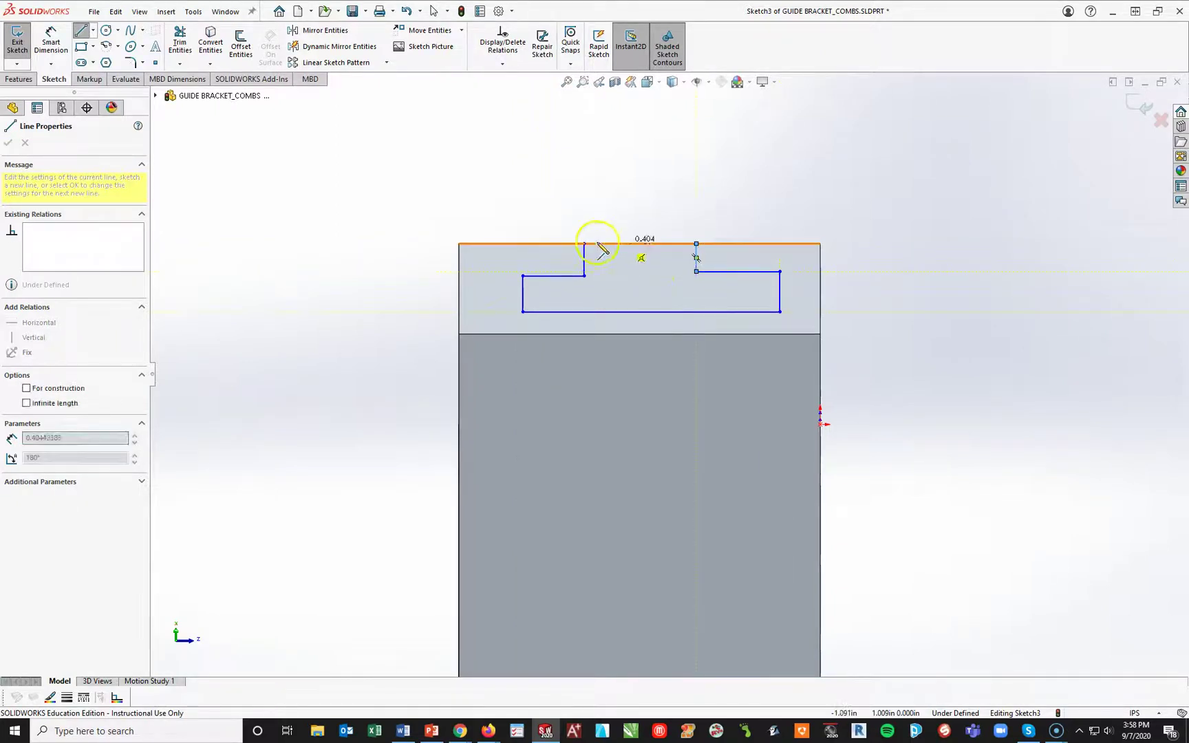
{"action": "left_click", "coordinate": [586, 244]}
{"action": "key", "text": "Escape"}
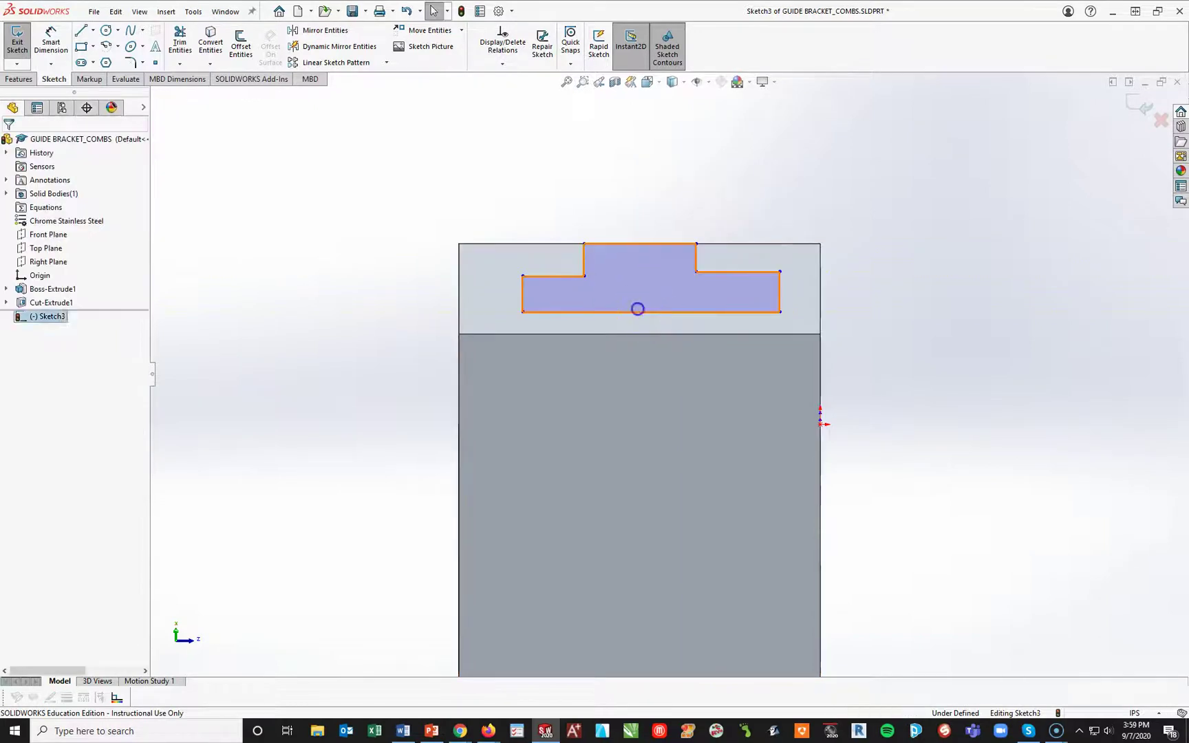
Make the long base line of the T-shaped outline collinear with the inner edge of the end face.
{"action": "left_click", "coordinate": [637, 306]}
{"action": "key", "text": "Escape"}
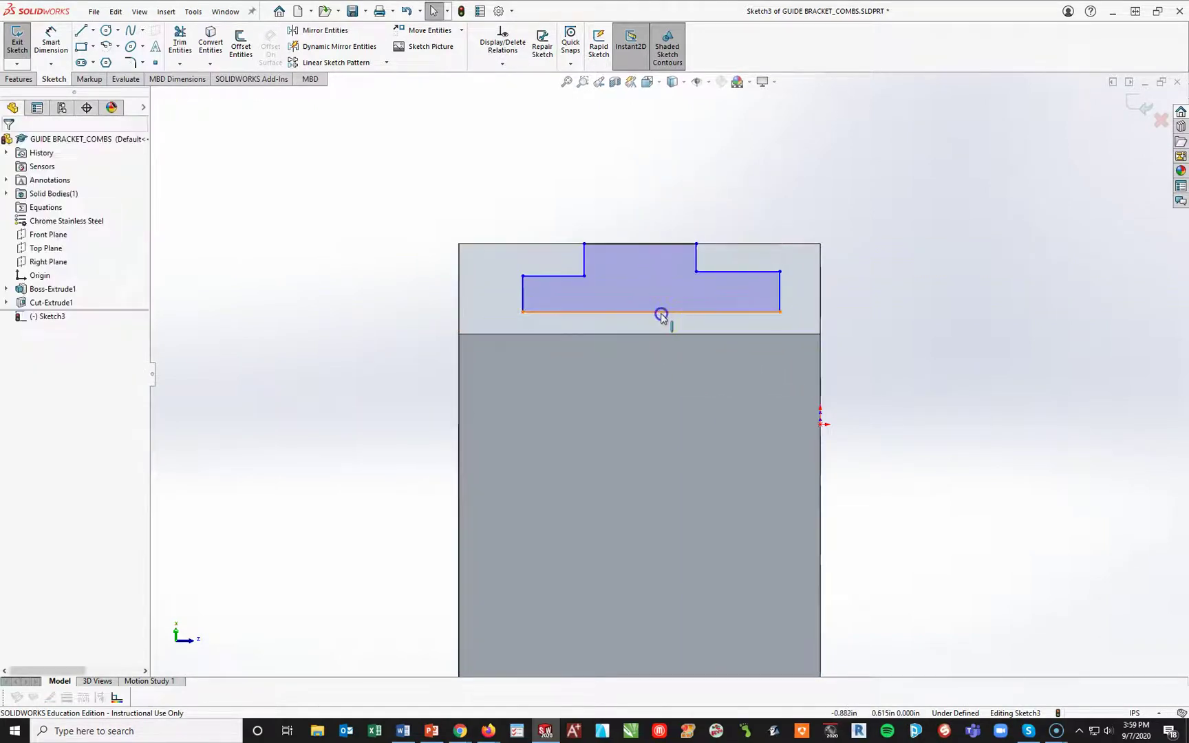
{"action": "left_click", "coordinate": [661, 313]}
{"action": "left_click", "coordinate": [660, 334], "text": "ctrl"}
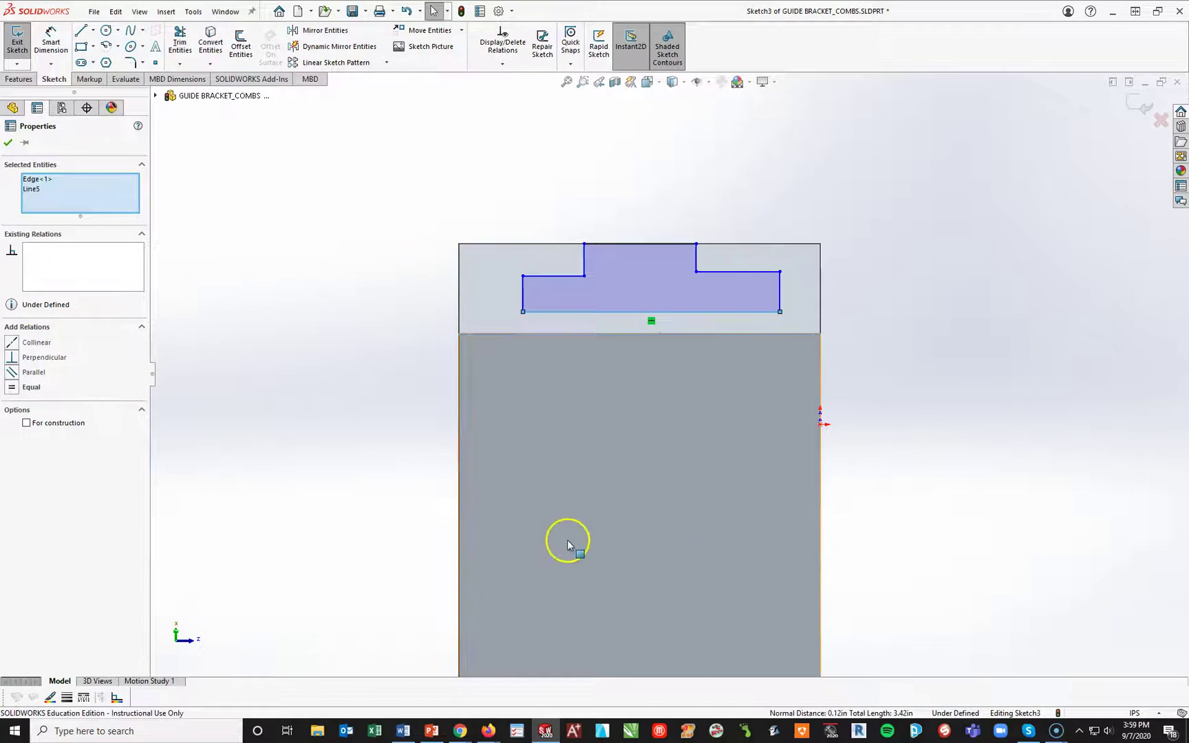
{"action": "left_click", "coordinate": [12, 349]}
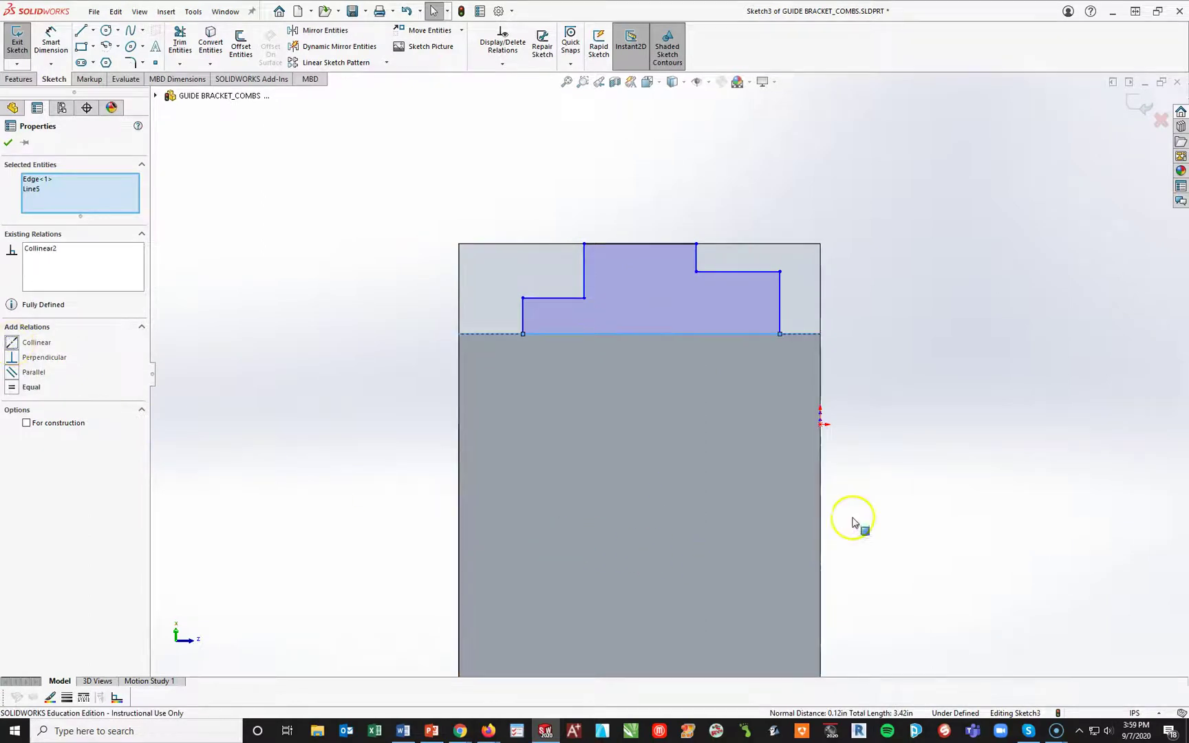
{"action": "left_click", "coordinate": [927, 497]}
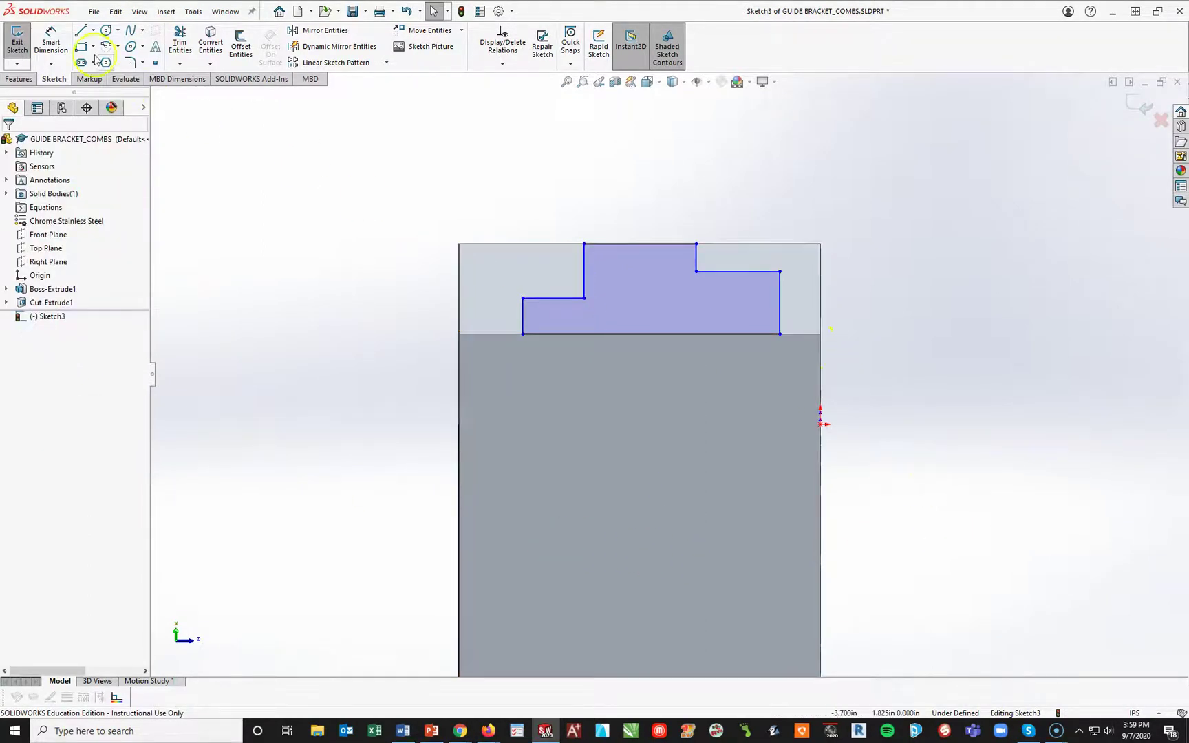
Dimension one side of the T's stem with a length of 0.24 in.
{"action": "left_click", "coordinate": [51, 42]}
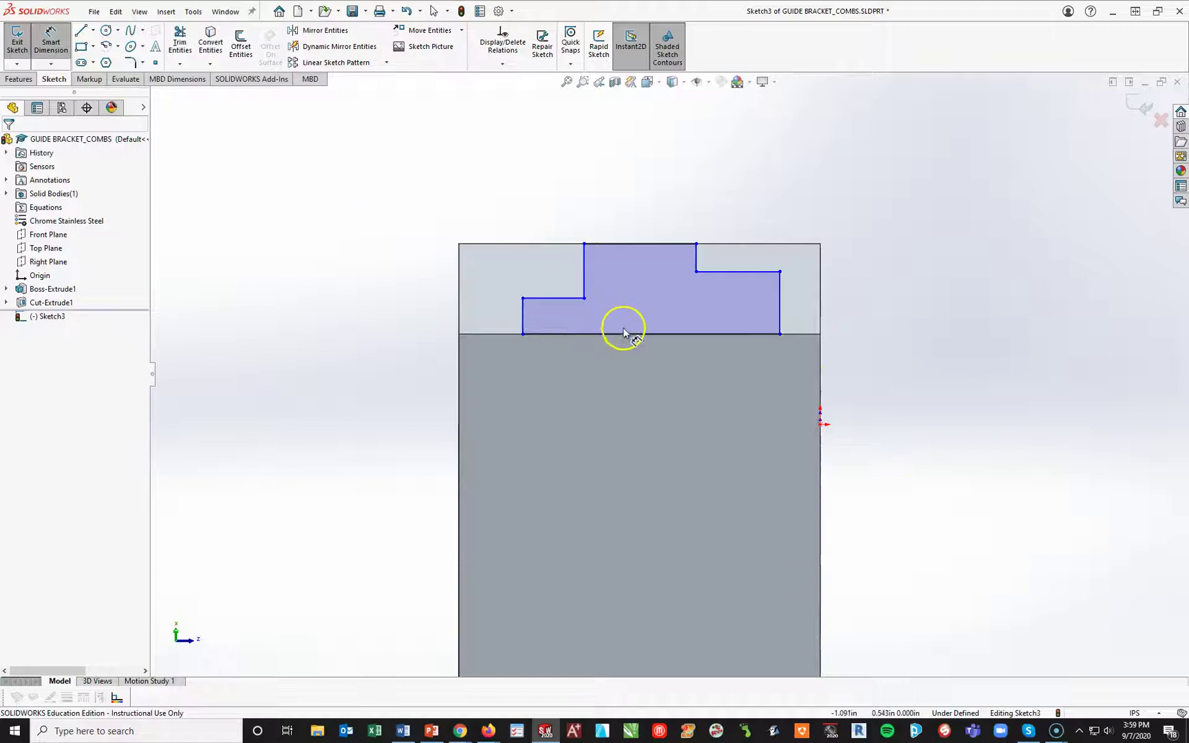
{"action": "left_click", "coordinate": [585, 282]}
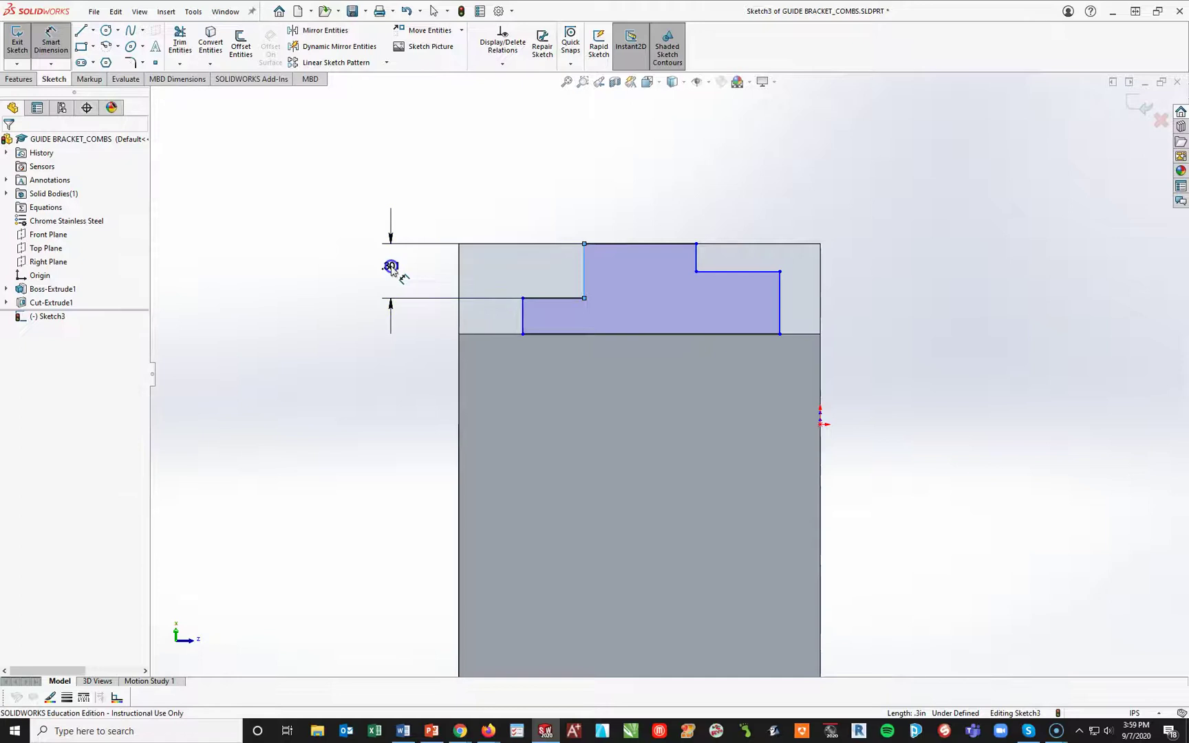
{"action": "left_click", "coordinate": [393, 267]}
{"action": "type", "text": ".24"}
{"action": "key", "text": "Return"}
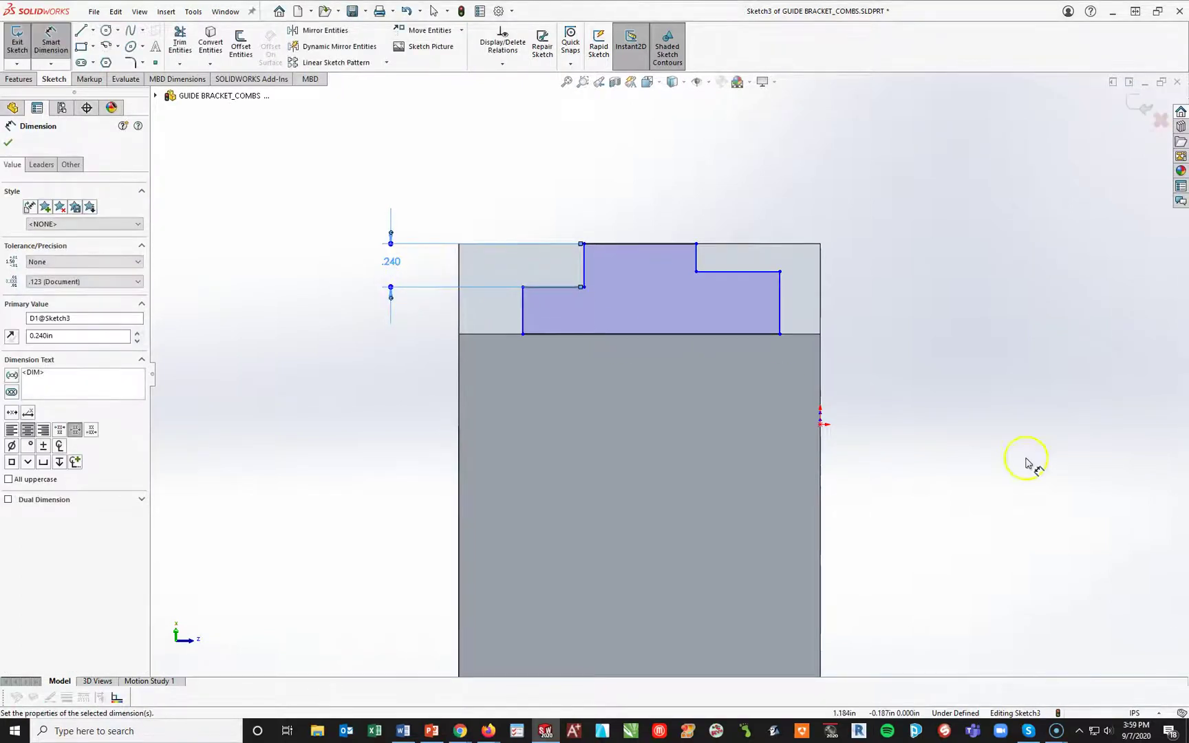
{"action": "key", "text": "Escape"}
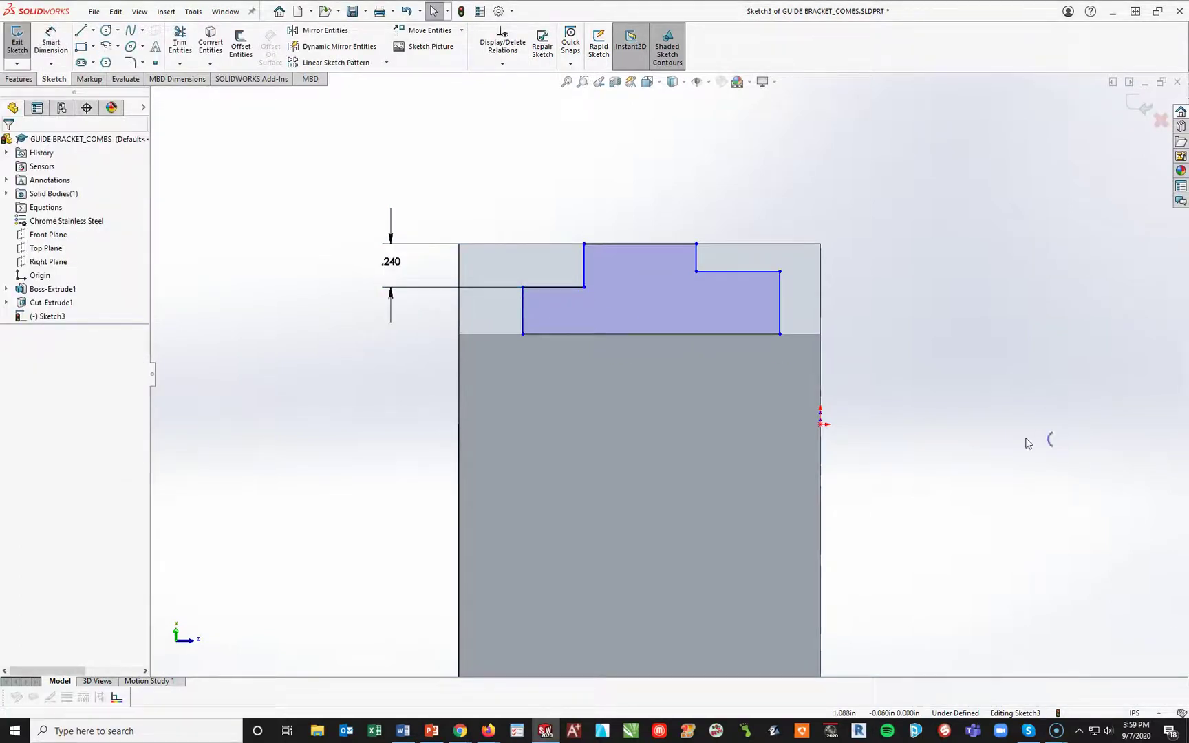
Align the two inner corner points of the T's stem with a Horizontal relation.
{"action": "left_click", "coordinate": [585, 287]}
{"action": "left_click", "coordinate": [697, 272], "text": "ctrl"}
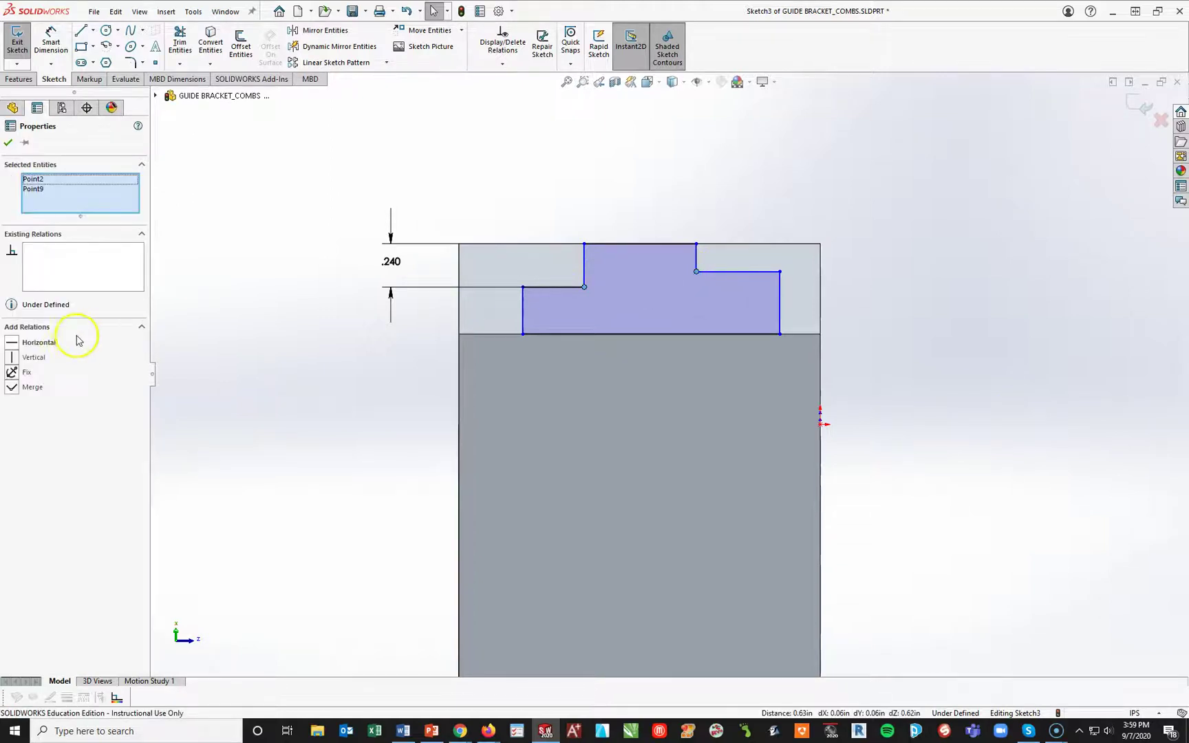
{"action": "left_click", "coordinate": [31, 342]}
{"action": "key", "text": "Escape"}
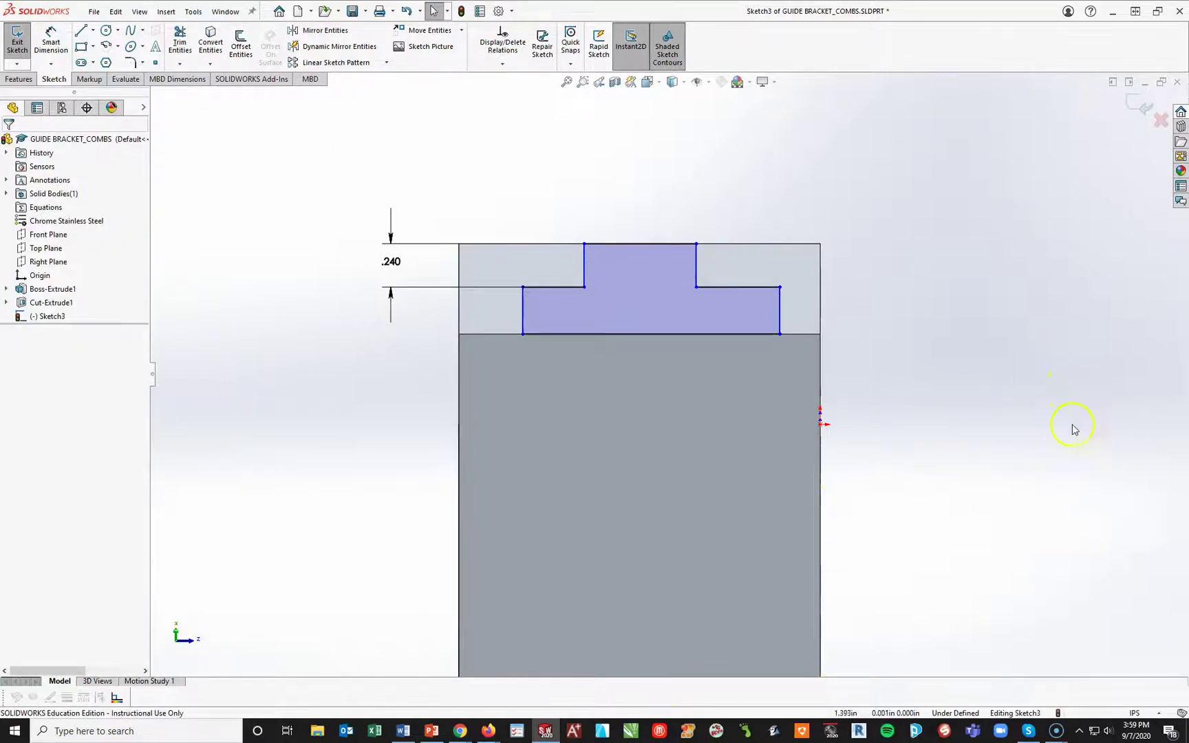
Dimension the overall width of the T's wide section between its two short side lines as 1.24 in.
{"action": "left_click", "coordinate": [50, 41]}
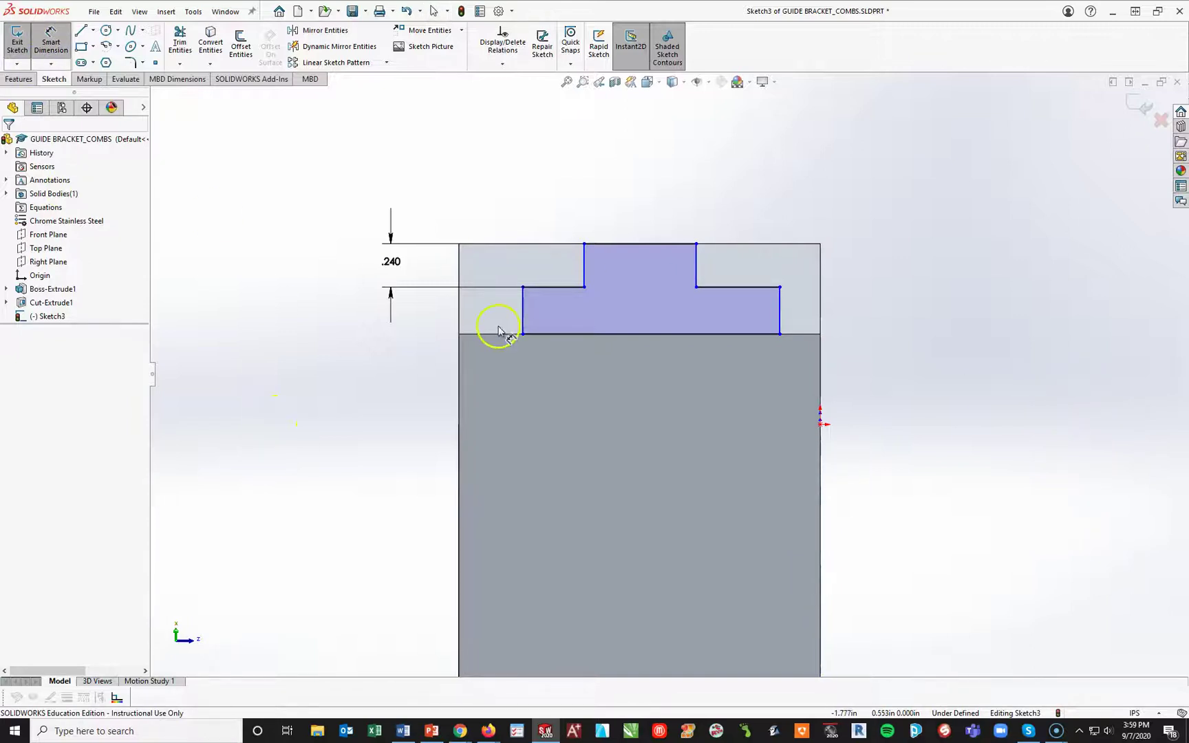
{"action": "left_click", "coordinate": [524, 313]}
{"action": "left_click", "coordinate": [779, 320]}
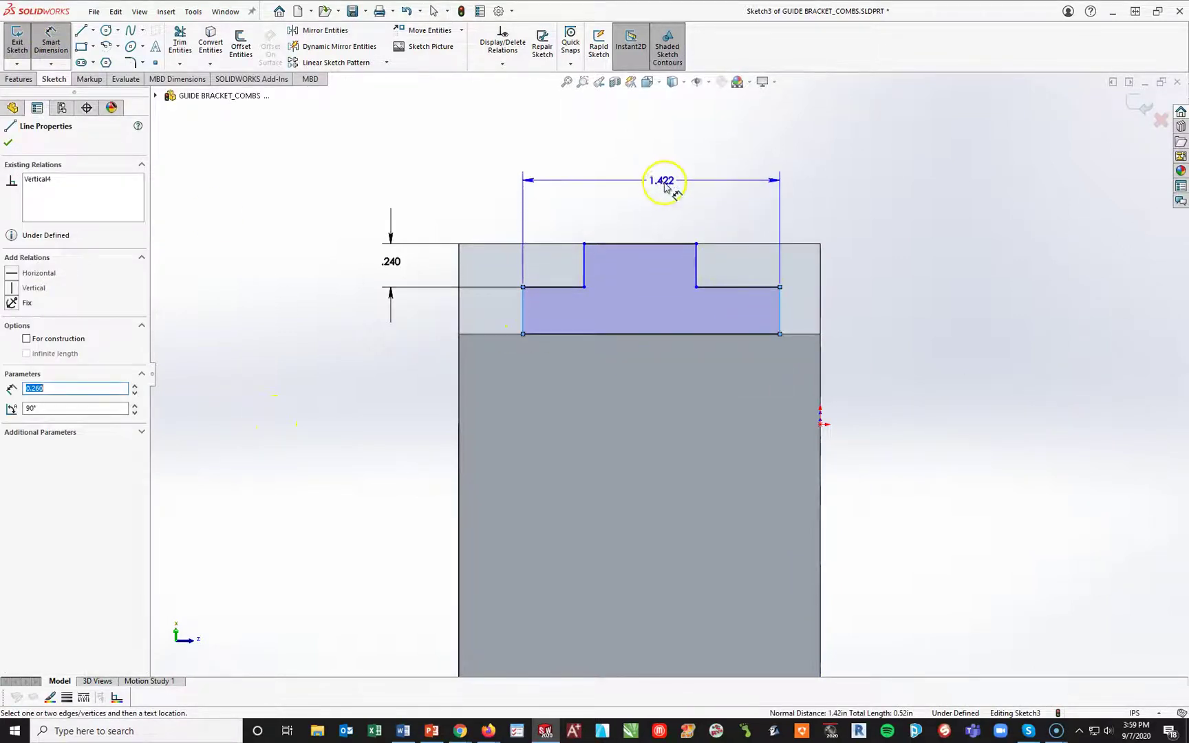
{"action": "left_click", "coordinate": [658, 181]}
{"action": "type", "text": "1.24"}
{"action": "key", "text": "Return"}
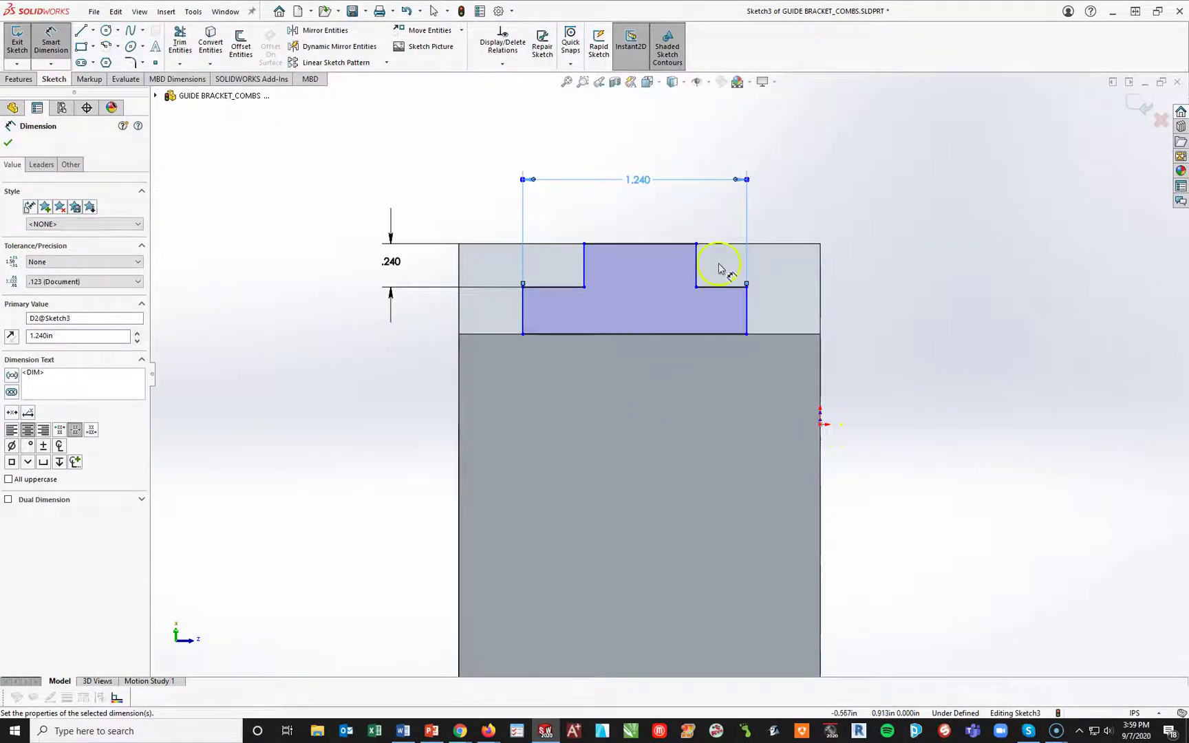
Dimension one short shoulder line beside the T's stem with a length of 0.24 in.
{"action": "left_click", "coordinate": [718, 287]}
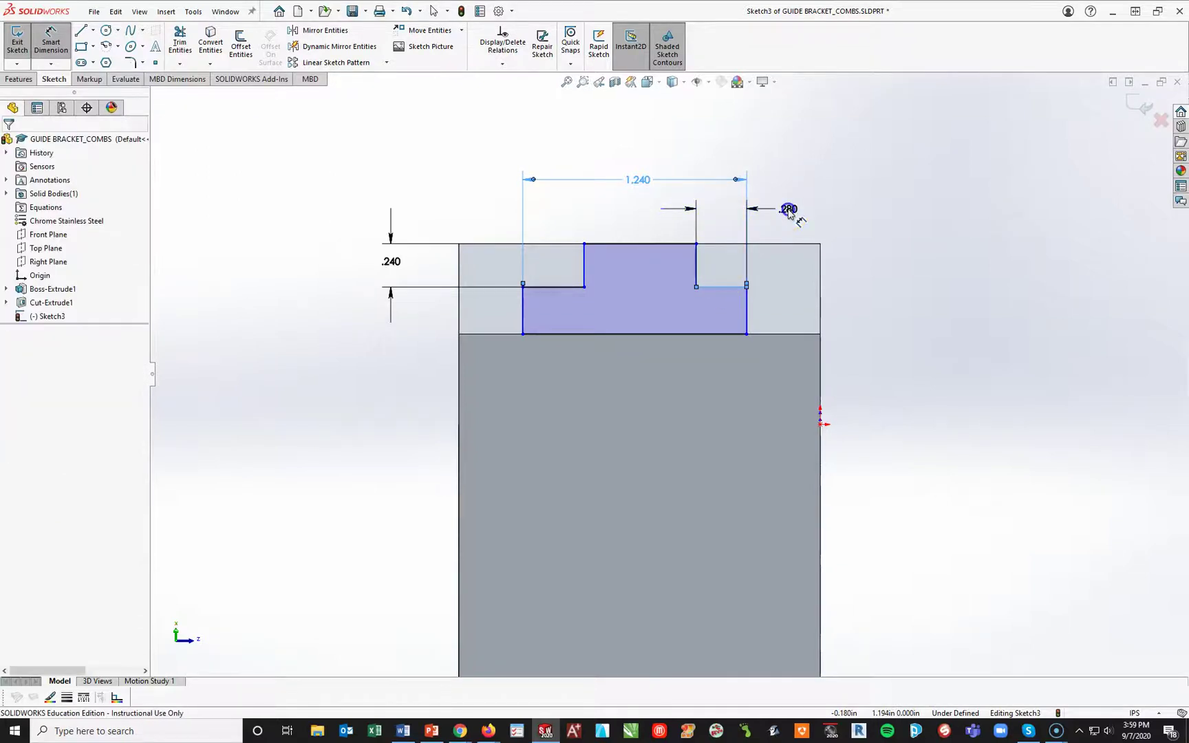
{"action": "left_click", "coordinate": [788, 208]}
{"action": "type", "text": ".24"}
{"action": "key", "text": "Return"}
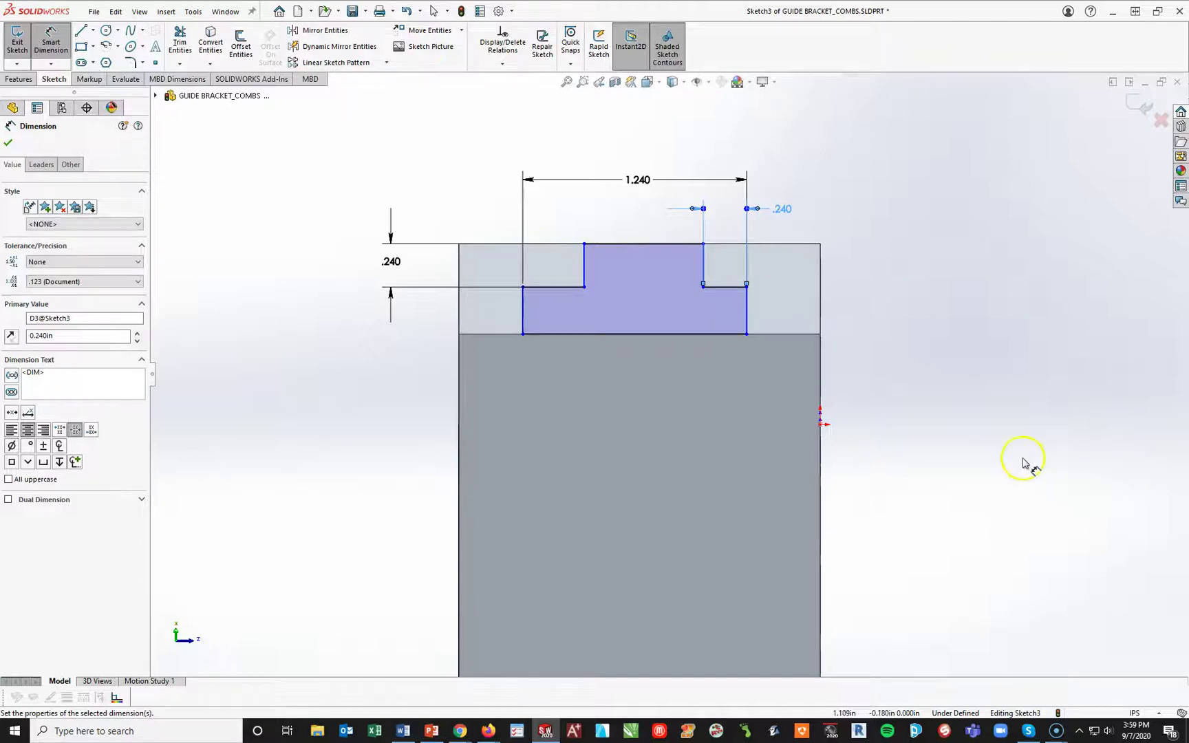
{"action": "left_click", "coordinate": [1005, 396]}
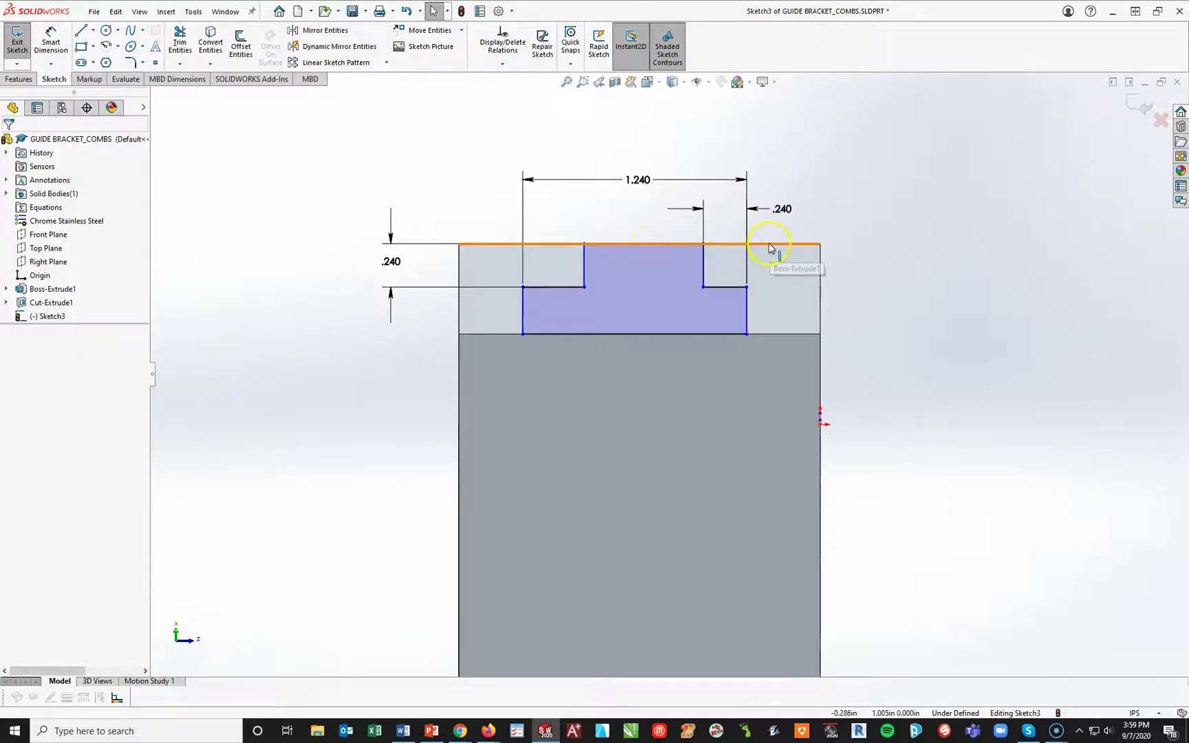
{"action": "left_click", "coordinate": [641, 243]}
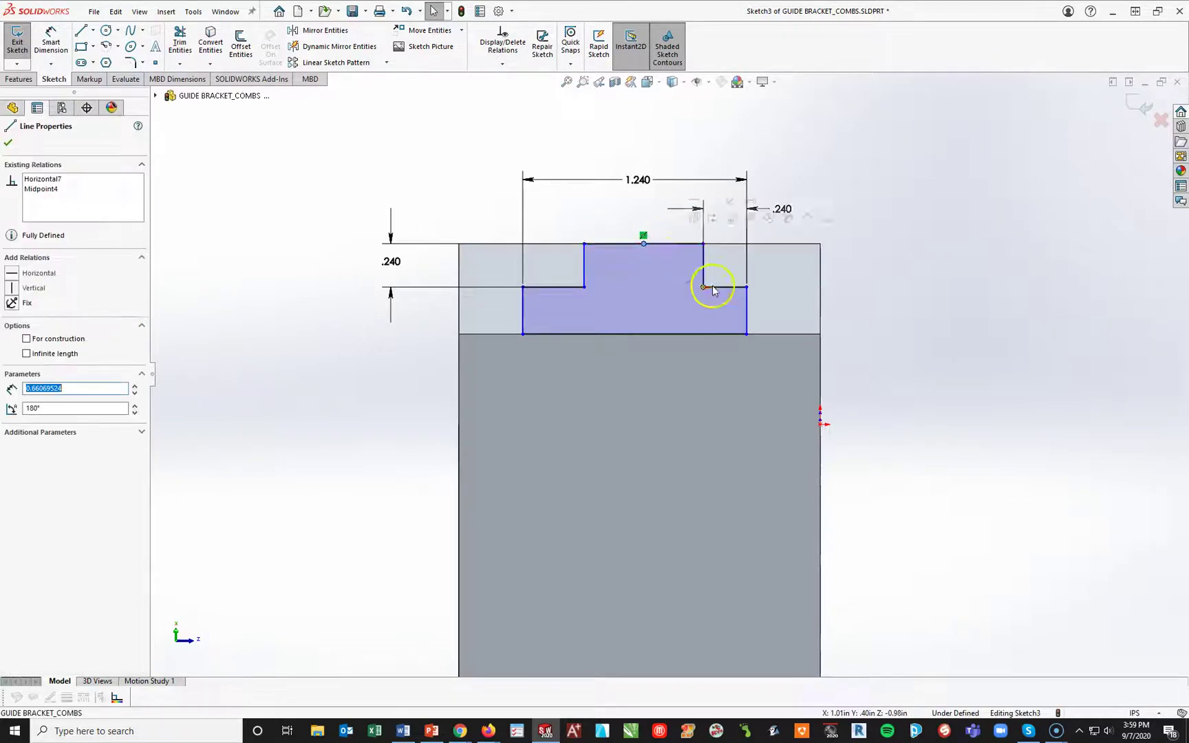
{"action": "left_click", "coordinate": [644, 244], "text": "ctrl"}
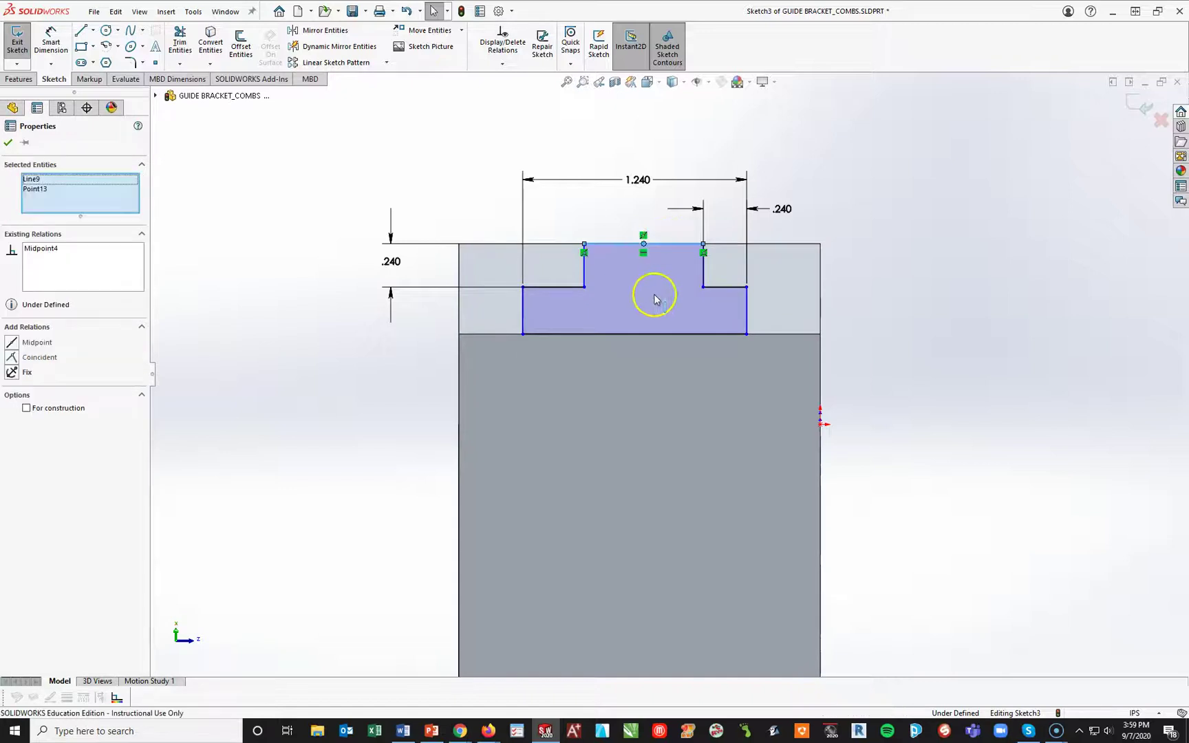
{"action": "left_click", "coordinate": [11, 348]}
{"action": "key", "text": "Escape"}
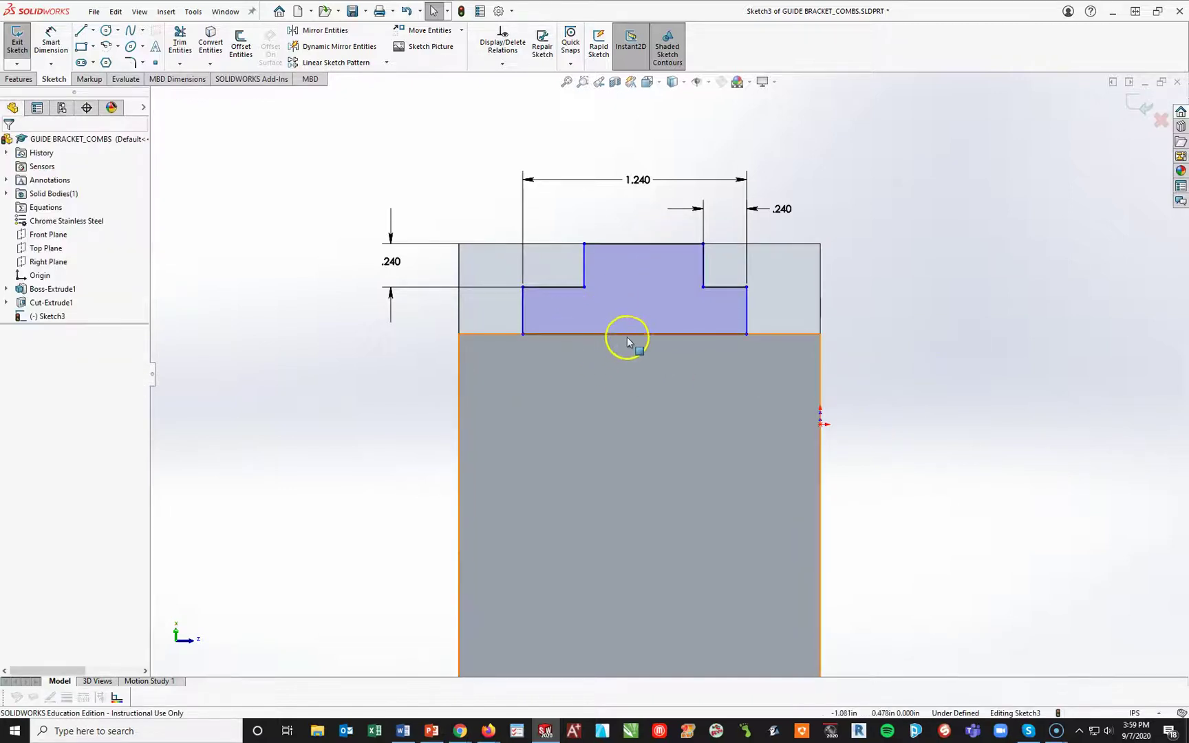
Make the two shoulder lines on either side of the T's stem equal in length with an Equal relation.
{"action": "left_click", "coordinate": [722, 287]}
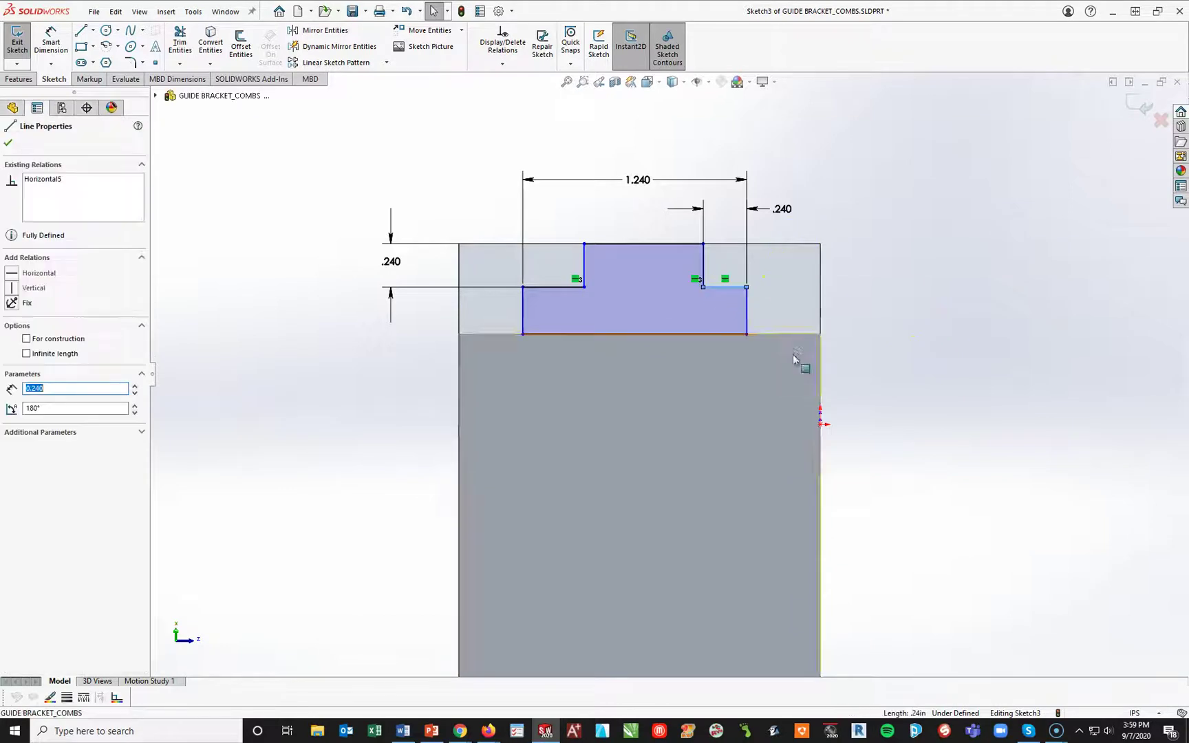
{"action": "left_click", "coordinate": [559, 290], "text": "ctrl"}
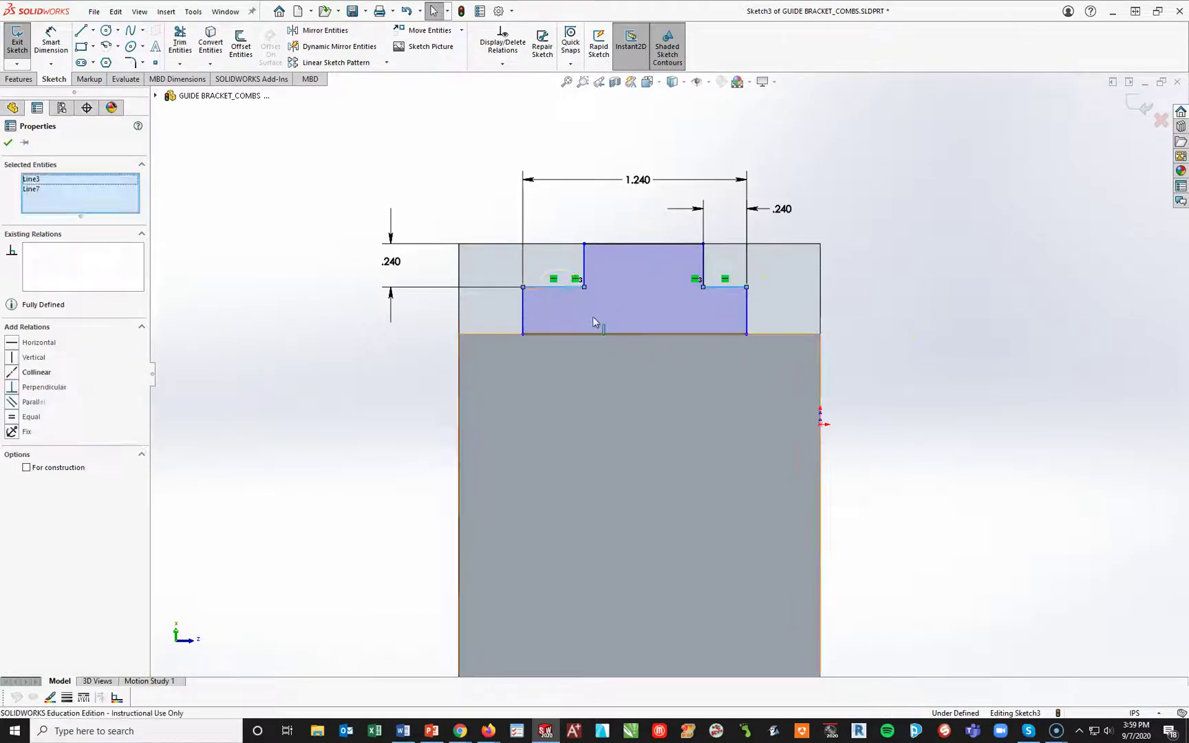
{"action": "left_click", "coordinate": [11, 418]}
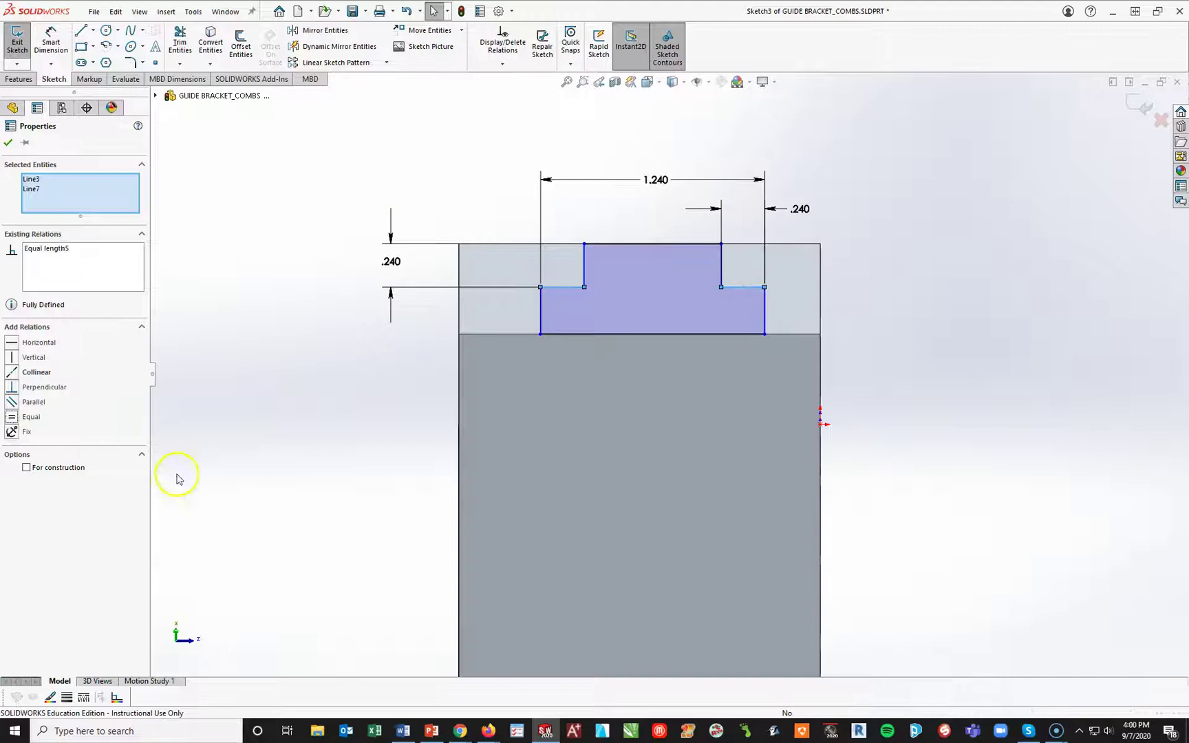
{"action": "left_click", "coordinate": [176, 477]}
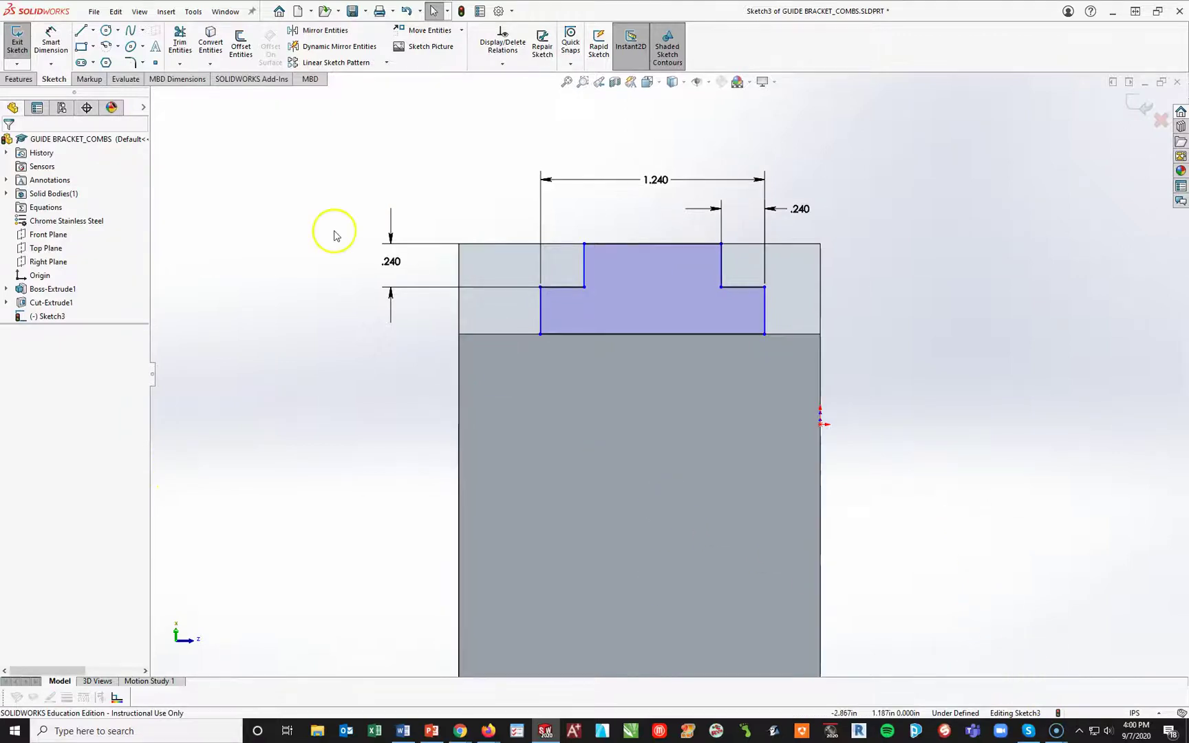
{"action": "left_click", "coordinate": [585, 266]}
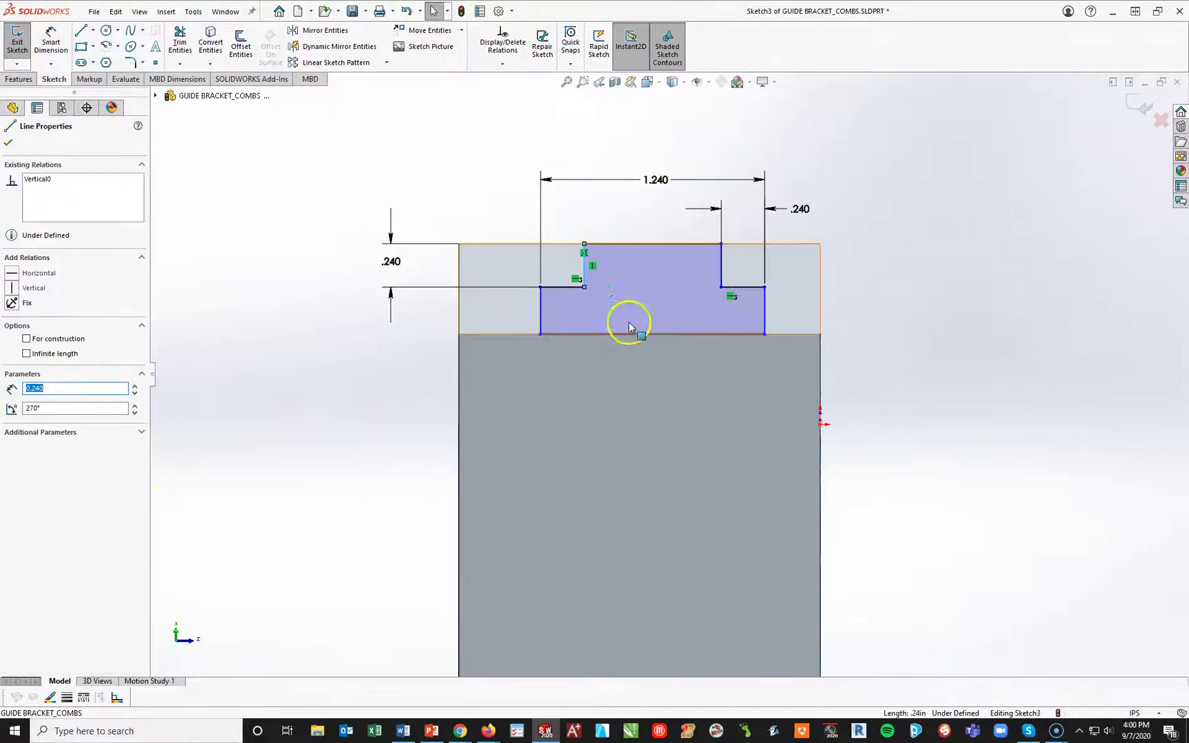
{"action": "left_click", "coordinate": [1021, 371]}
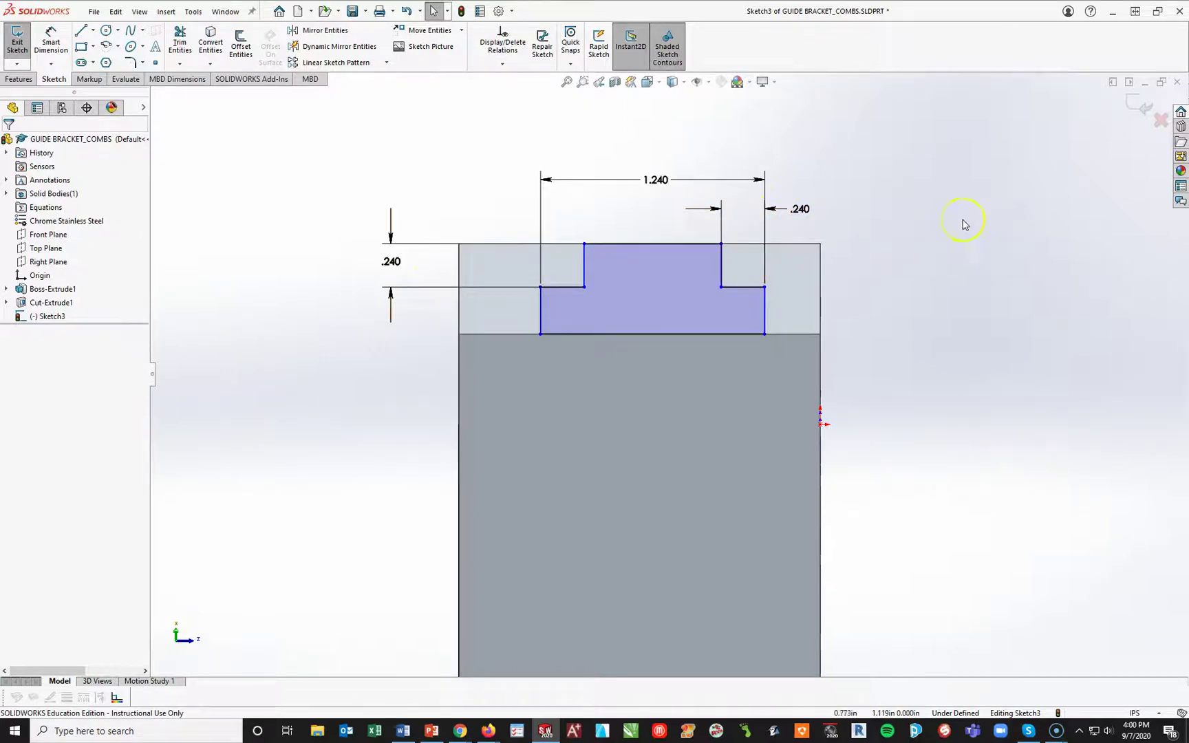
{"action": "left_click", "coordinate": [658, 337]}
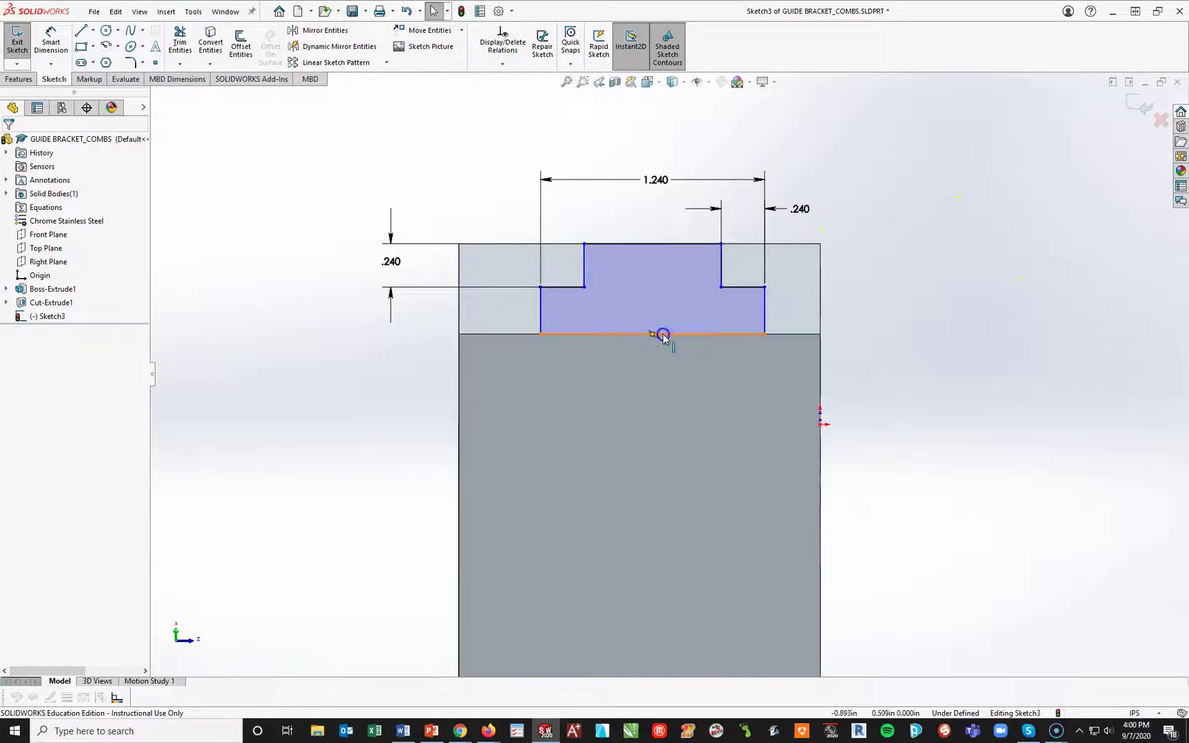
{"action": "left_click", "coordinate": [798, 335], "text": "ctrl"}
{"action": "left_click", "coordinate": [175, 391]}
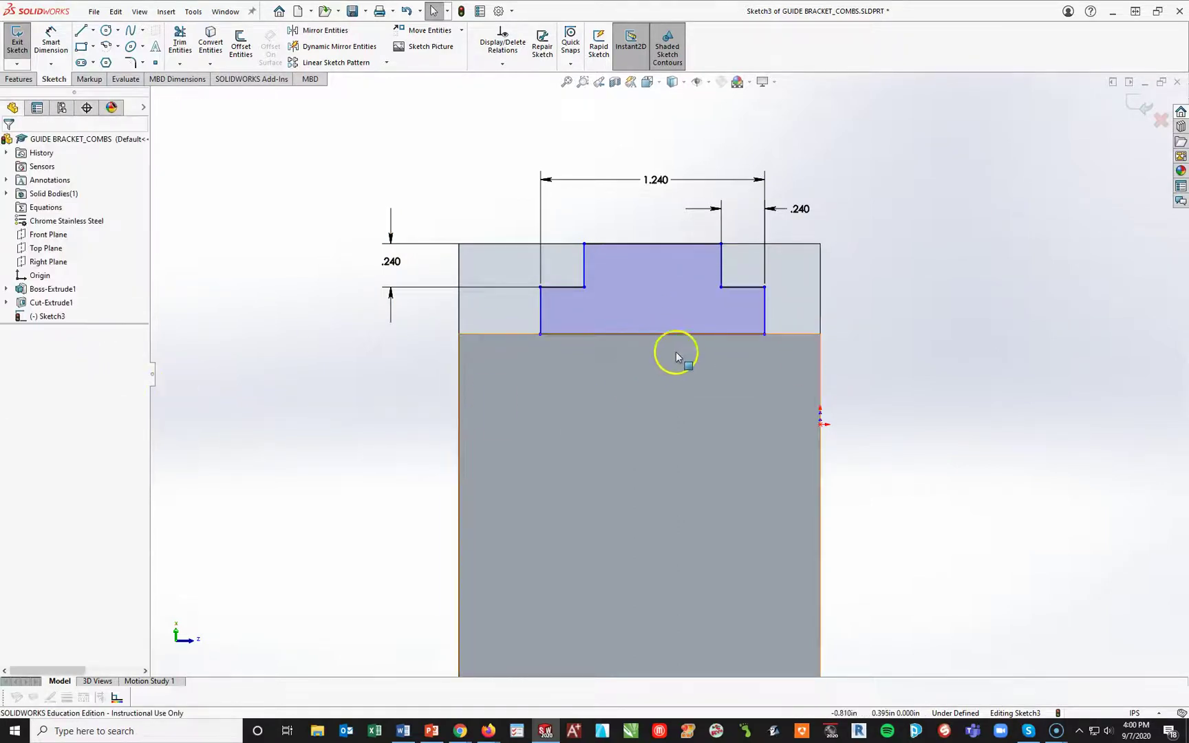
{"action": "left_click", "coordinate": [787, 337]}
{"action": "left_click", "coordinate": [877, 354]}
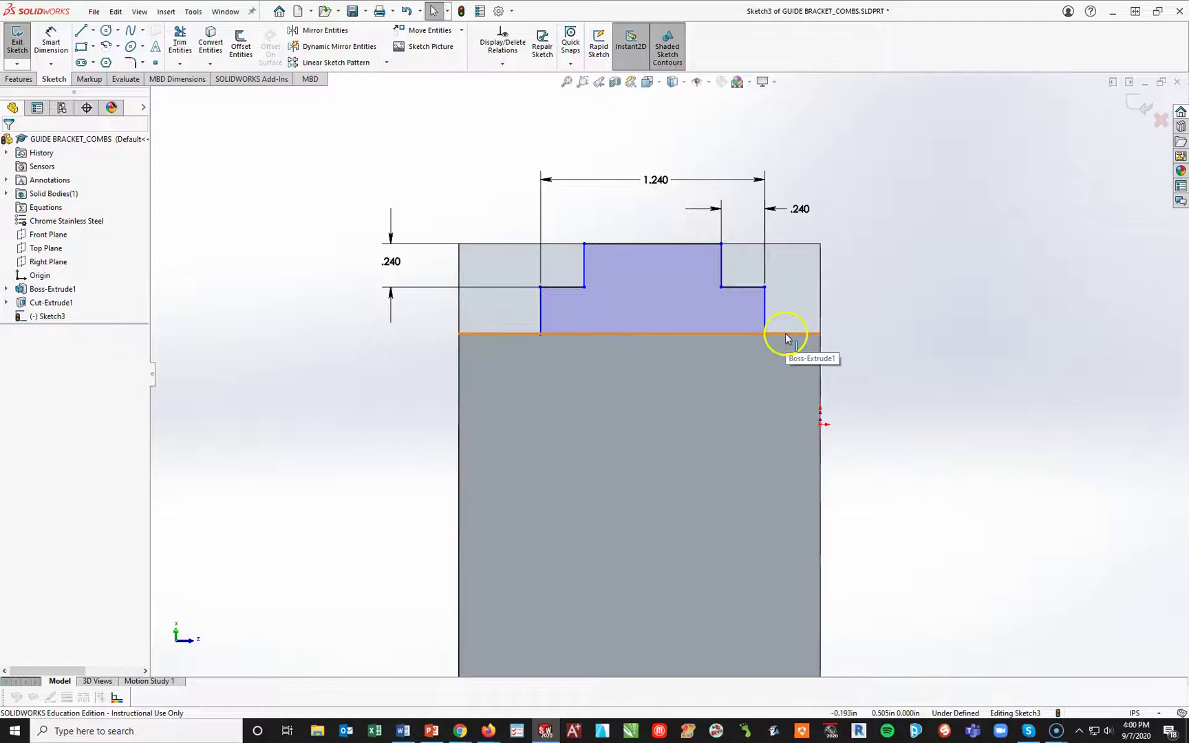
Centre the T outline on the block by adding a Midpoint relation between its base line's midpoint and the end face's inner edge.
{"action": "left_click", "coordinate": [652, 335]}
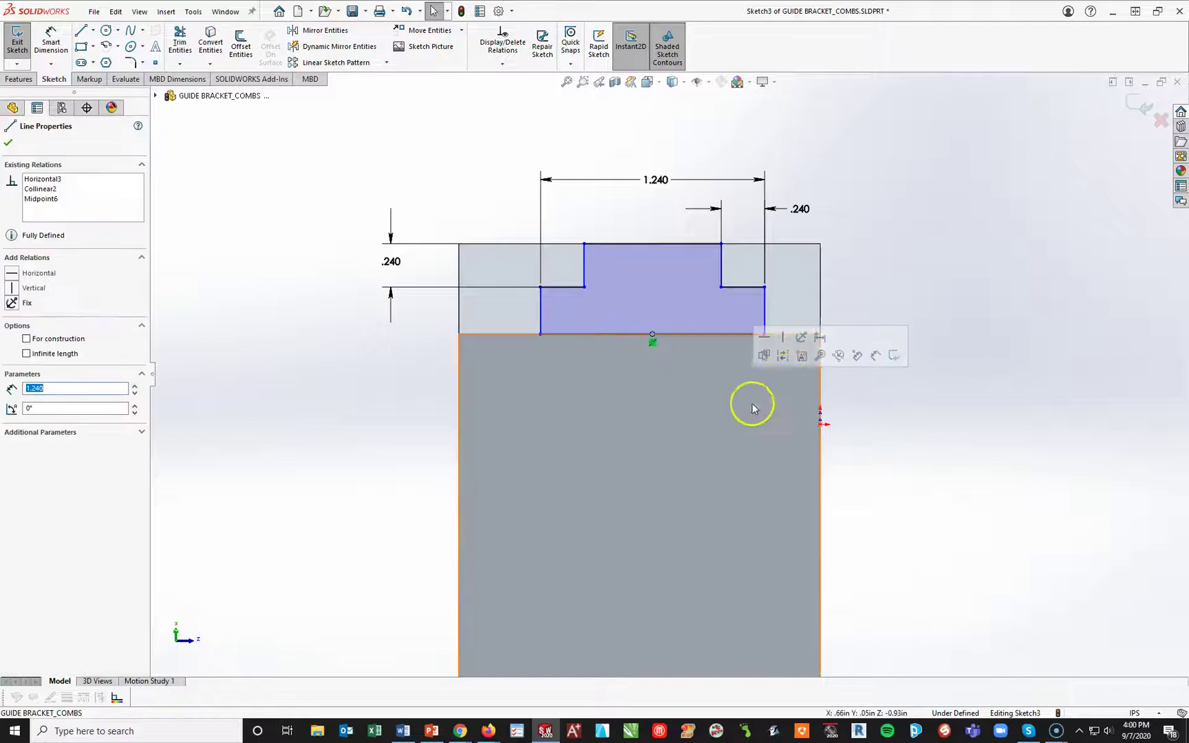
{"action": "left_click", "coordinate": [505, 335], "text": "ctrl"}
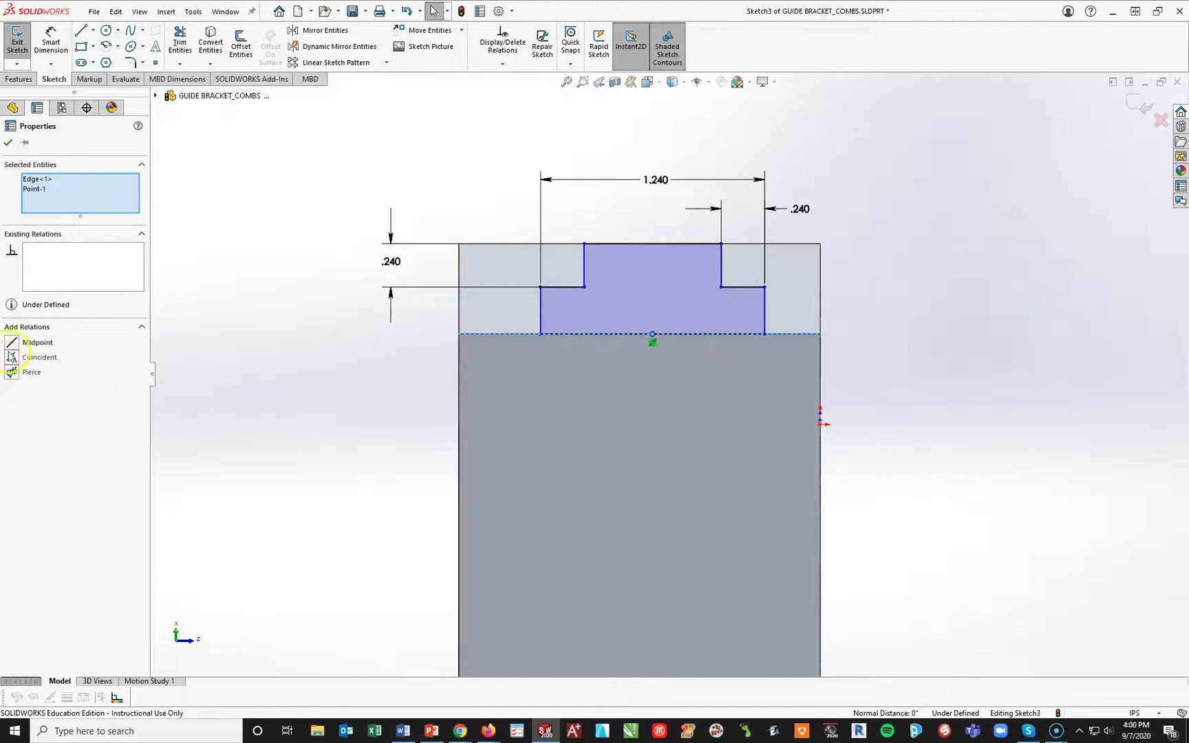
{"action": "left_click", "coordinate": [11, 343]}
{"action": "left_click", "coordinate": [956, 478]}
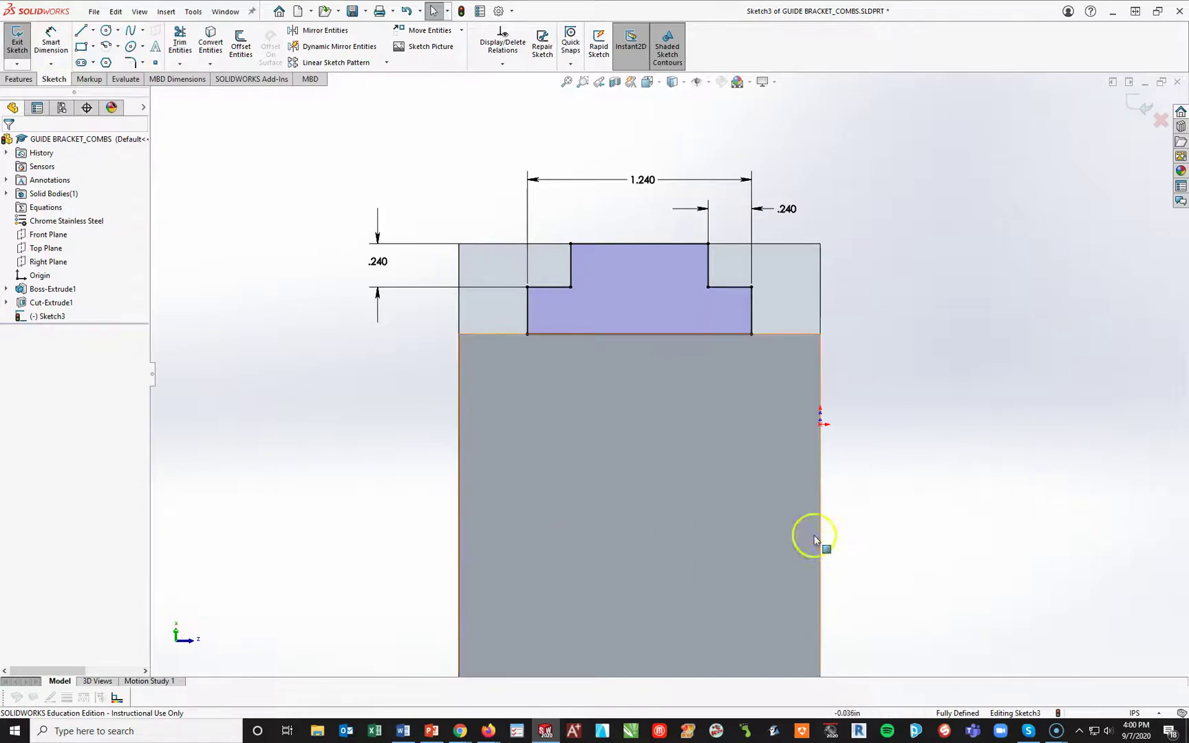
Cut the T-shaped profile through the block with an Extruded Cut set to Through All.
{"action": "key", "text": "z"}
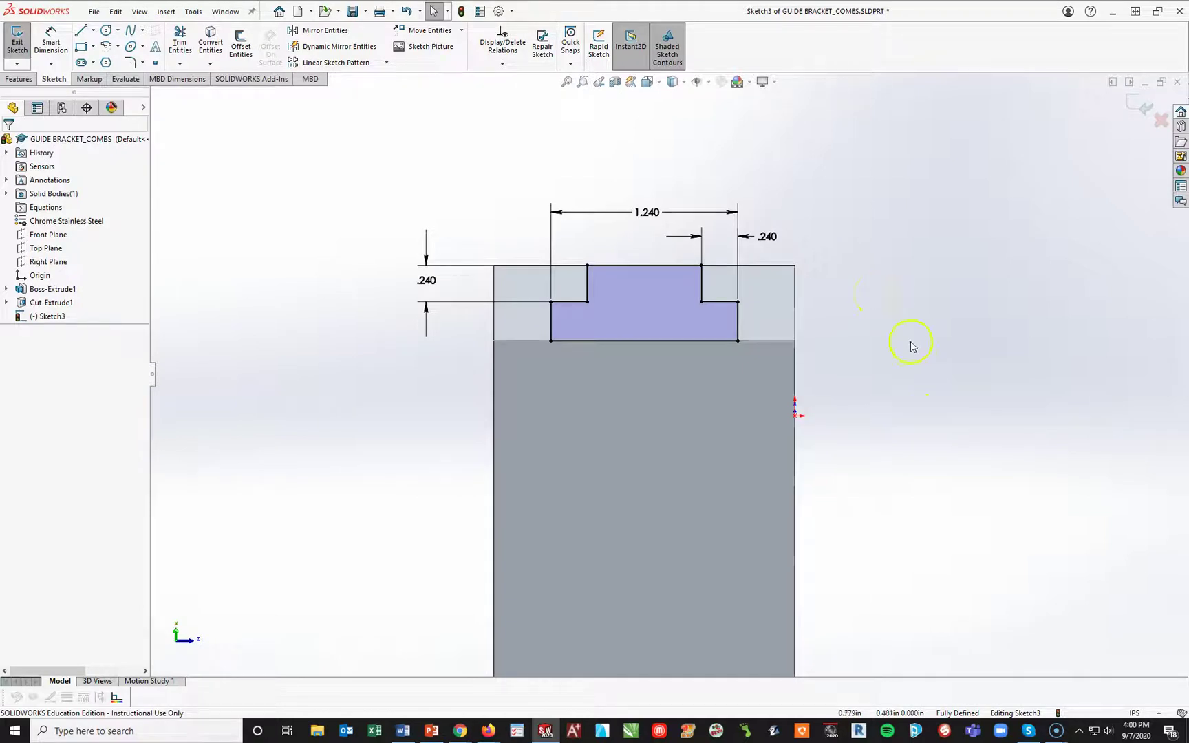
{"action": "left_click", "coordinate": [19, 79]}
{"action": "left_click", "coordinate": [184, 42]}
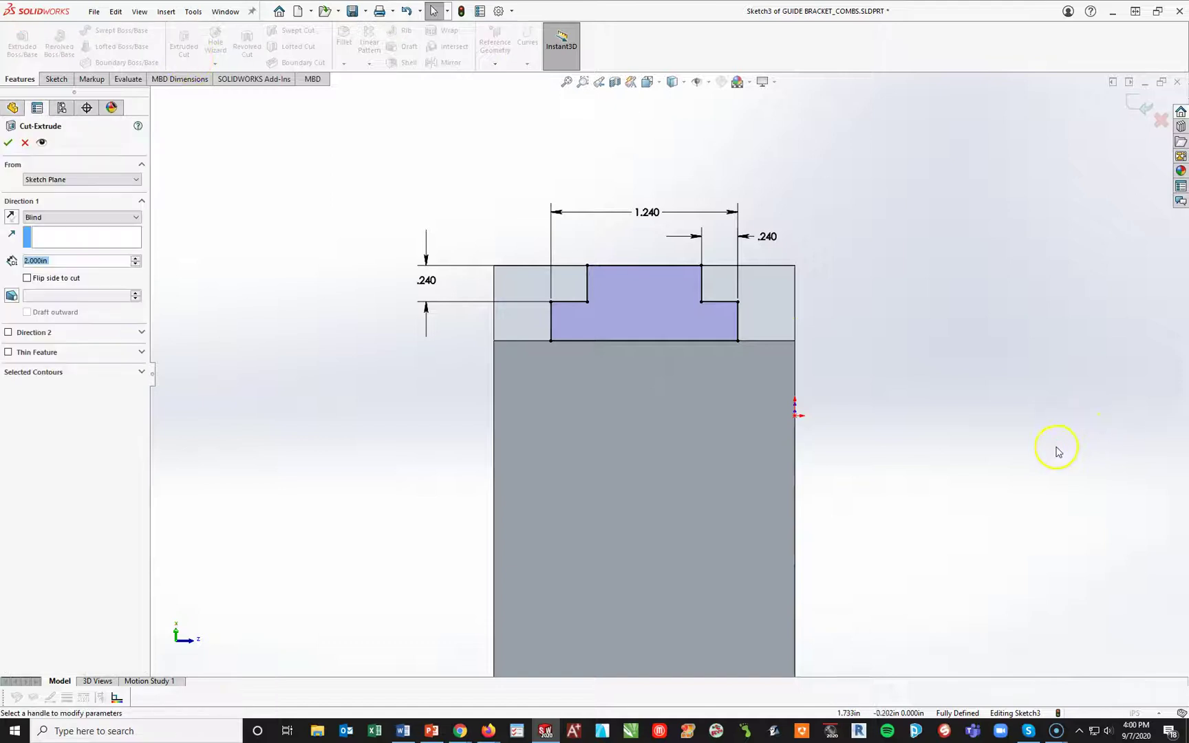
{"action": "left_click", "coordinate": [33, 218]}
{"action": "left_click", "coordinate": [43, 227]}
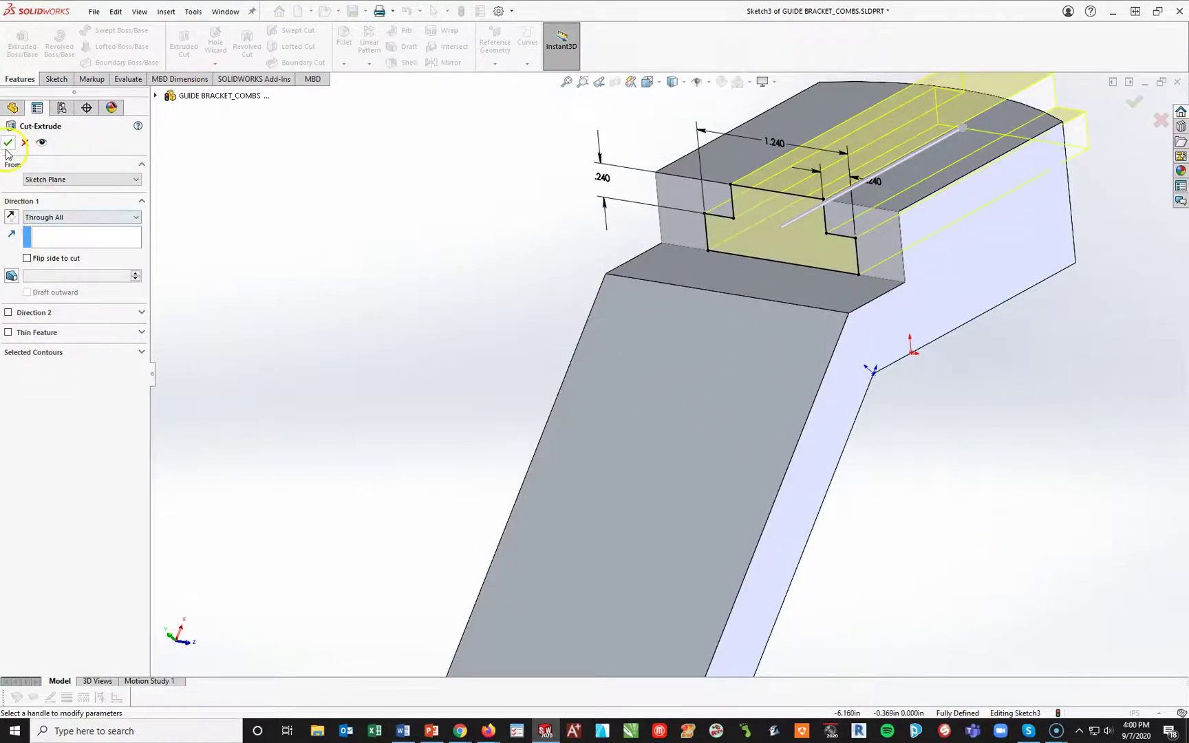
{"action": "key", "text": "Return"}
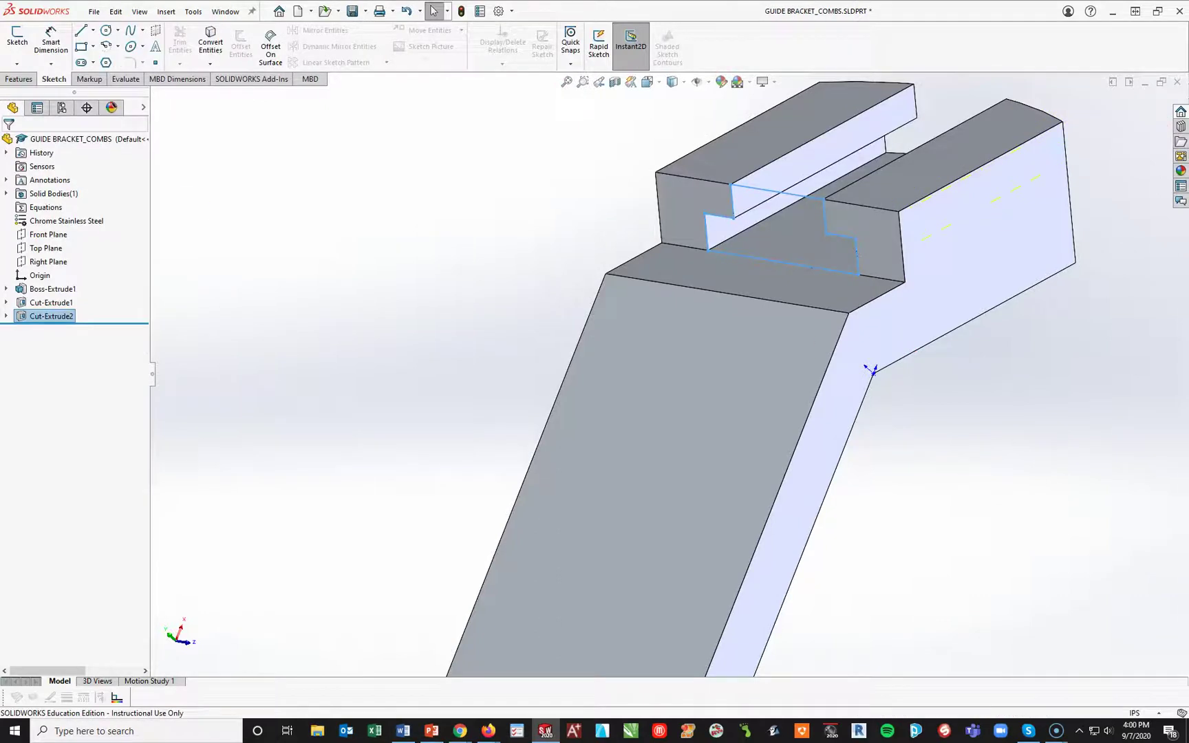
{"action": "left_click", "coordinate": [1051, 409]}
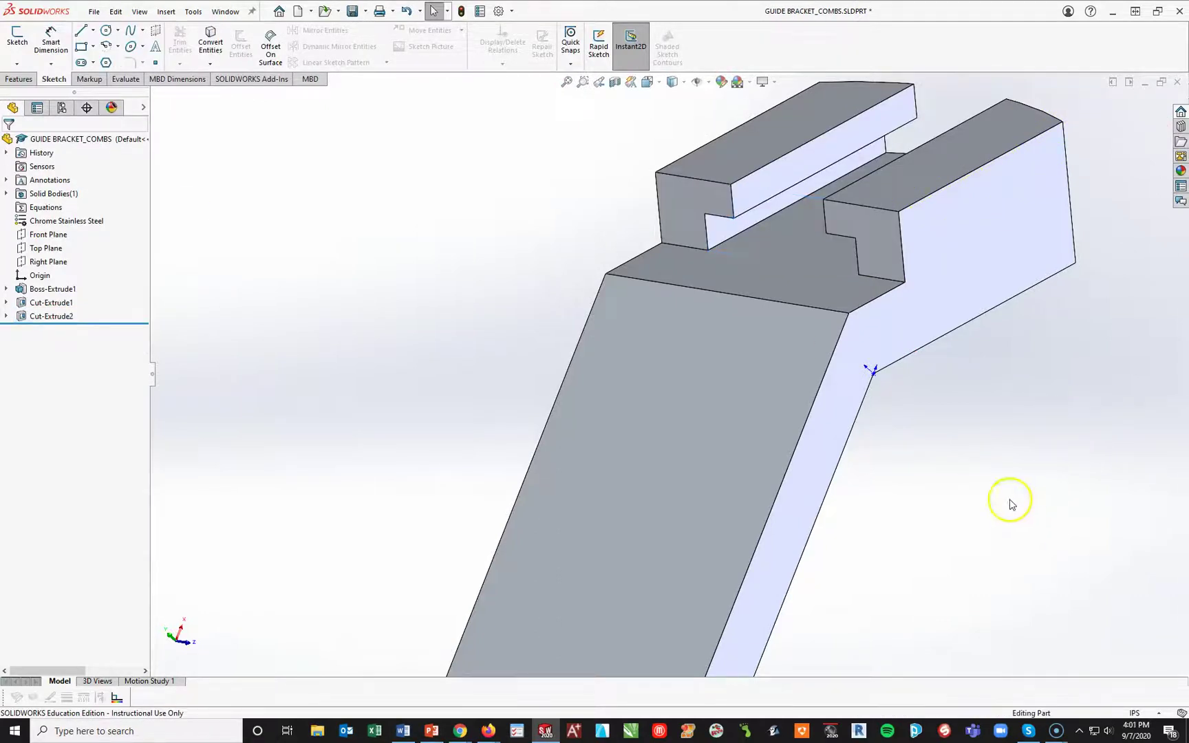
Start a Hole Wizard feature with the counterbore hole type, with the bracket's underside in view.
{"action": "key", "text": "f"}
{"action": "key", "text": "space"}
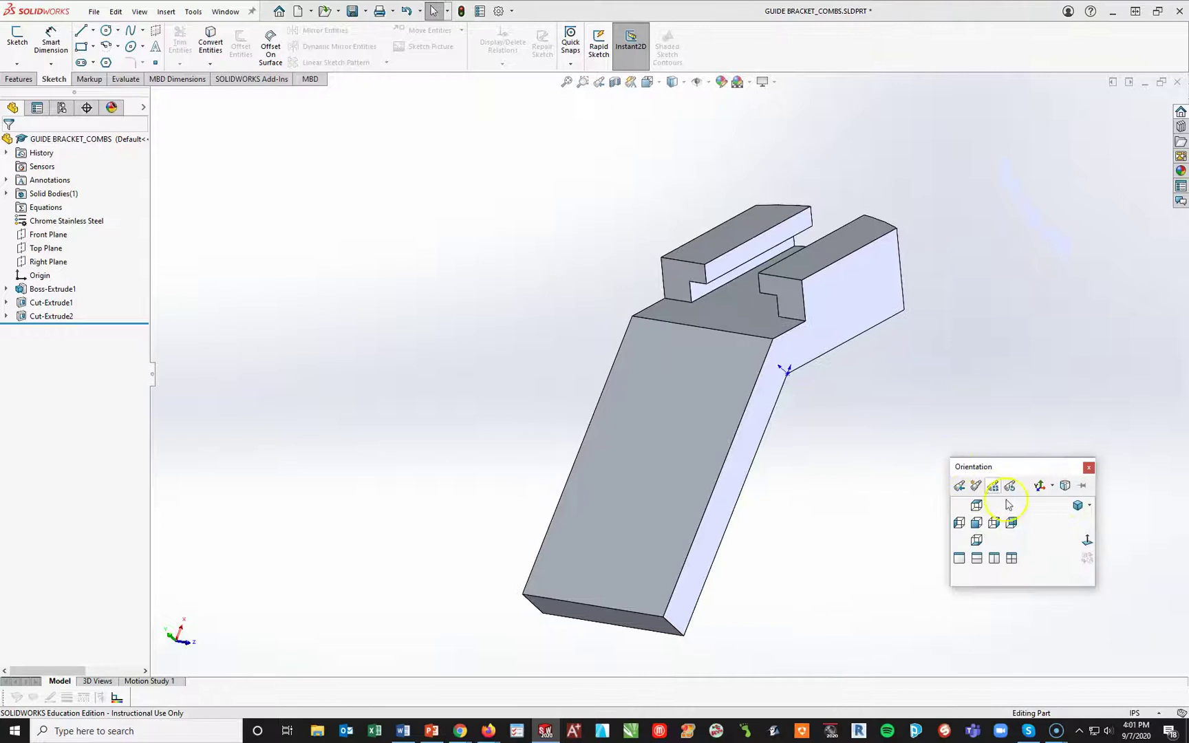
{"action": "left_click", "coordinate": [1078, 505]}
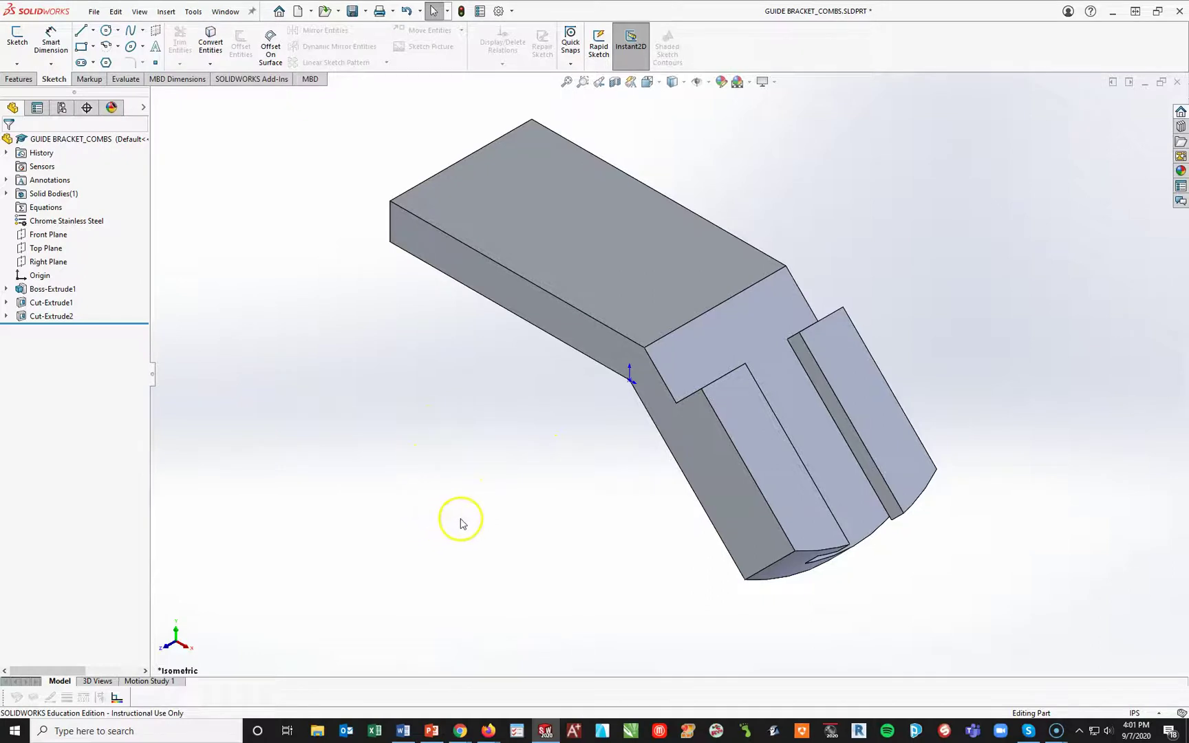
{"action": "middle_click_drag", "start_coordinate": [454, 467], "coordinate": [589, 279]}
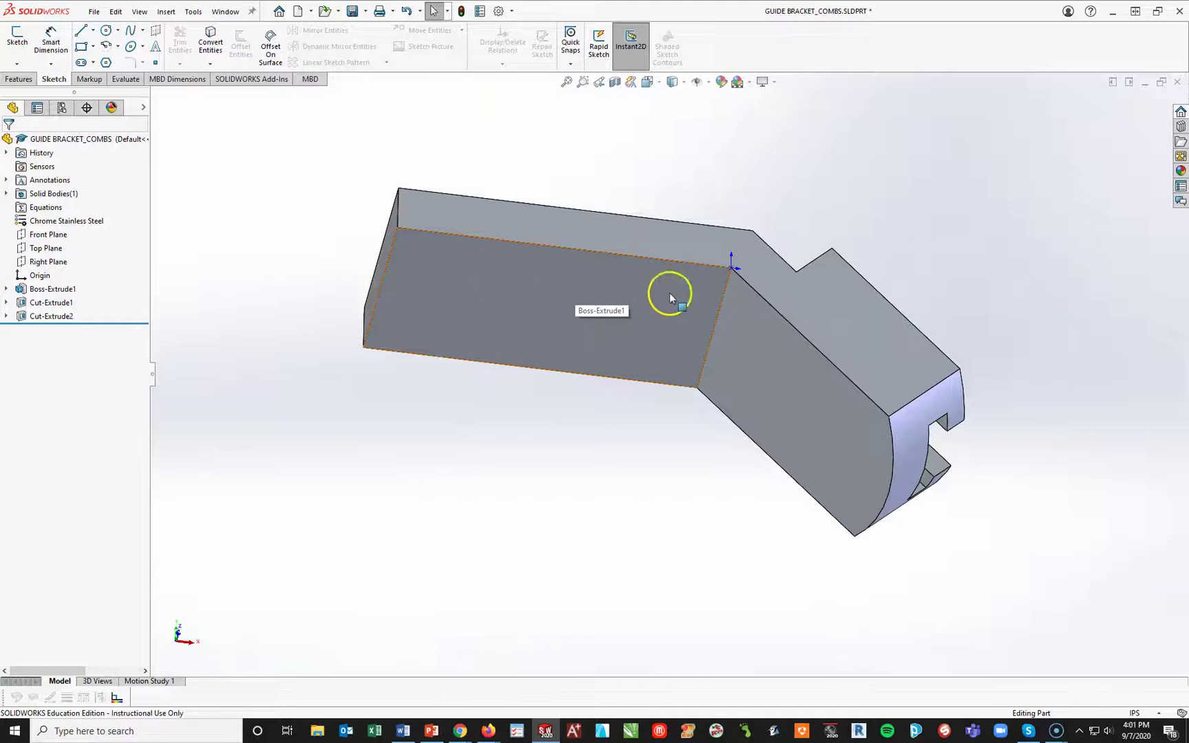
{"action": "left_click", "coordinate": [17, 79]}
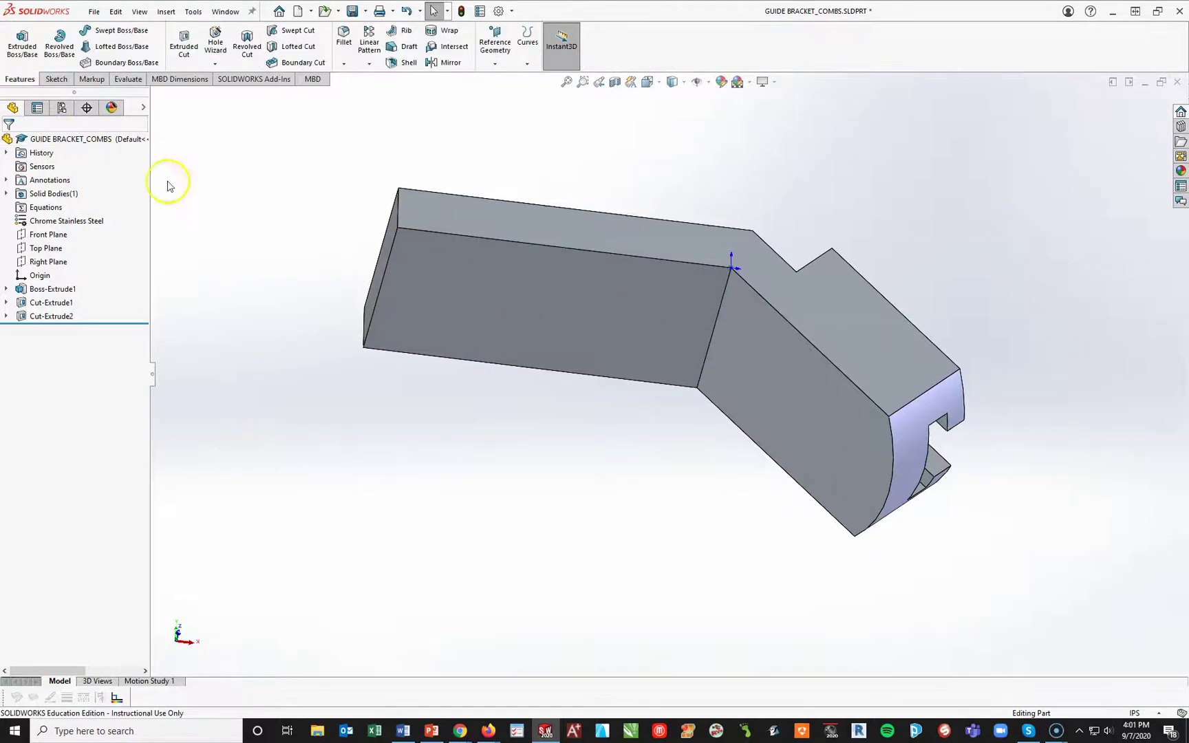
{"action": "left_click", "coordinate": [219, 43]}
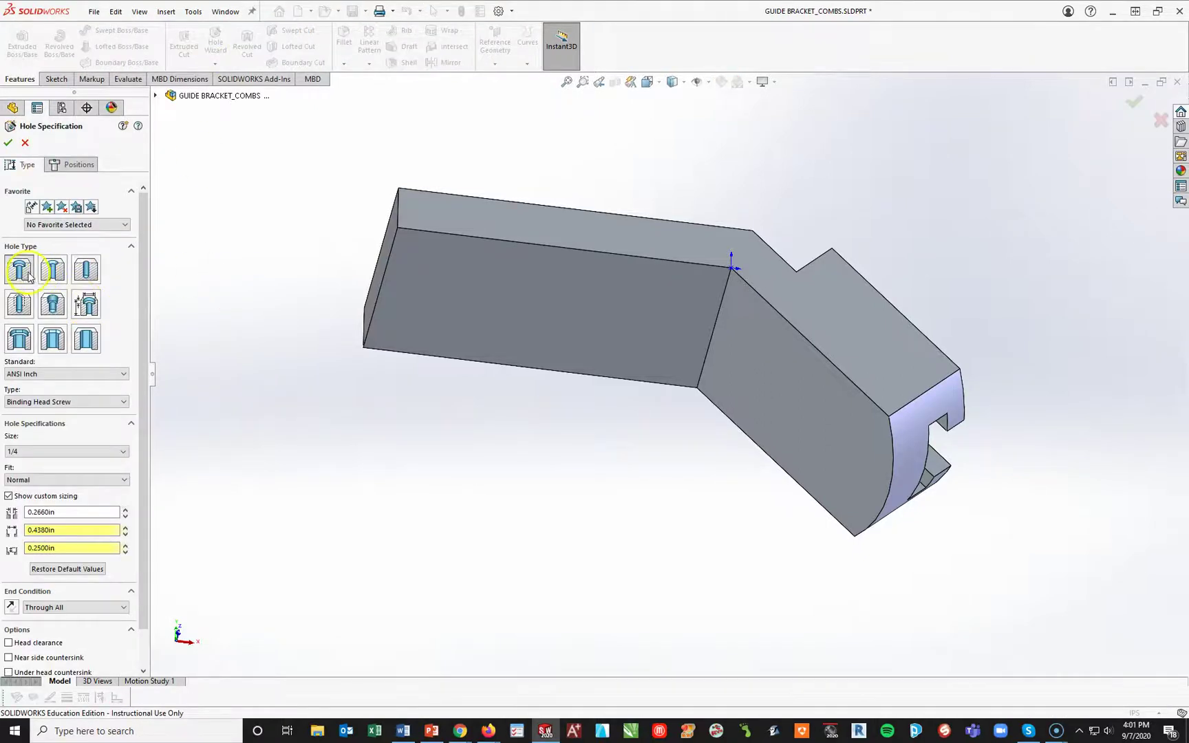
{"action": "left_click", "coordinate": [26, 278]}
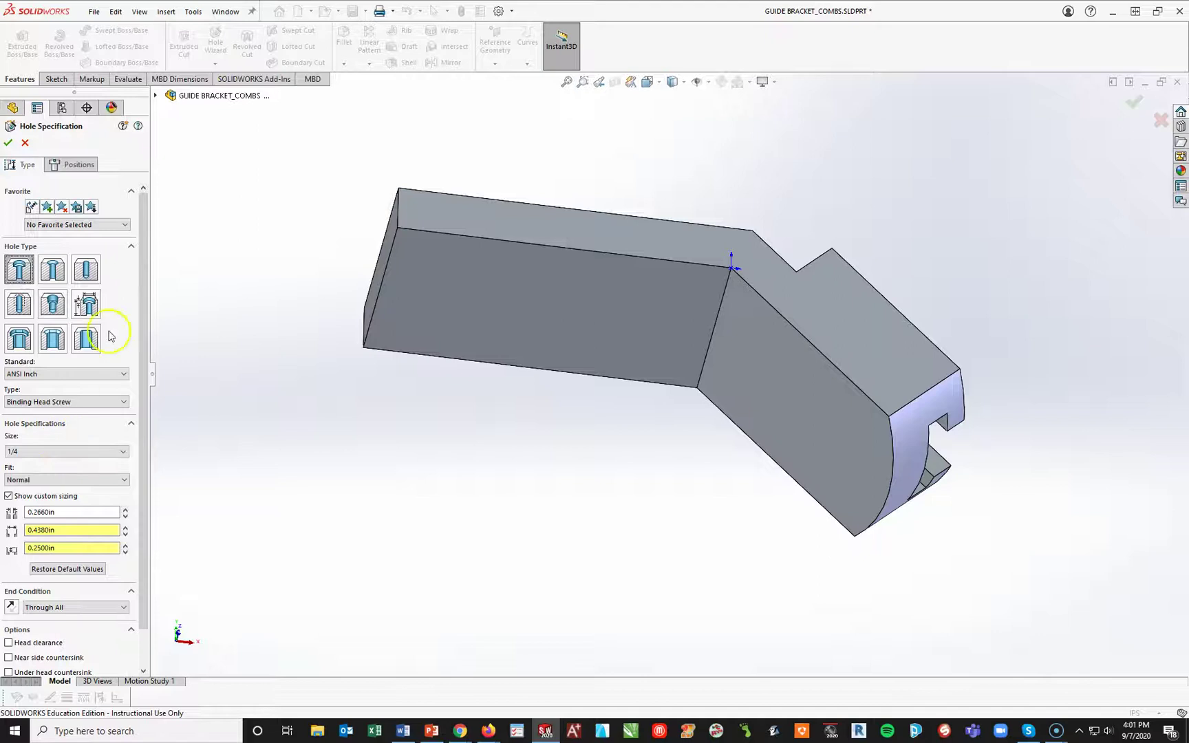
Restore the counterbore's default sizing values and choose the ANSI Inch standard with the Binding Head Screw type.
{"action": "left_click", "coordinate": [60, 569]}
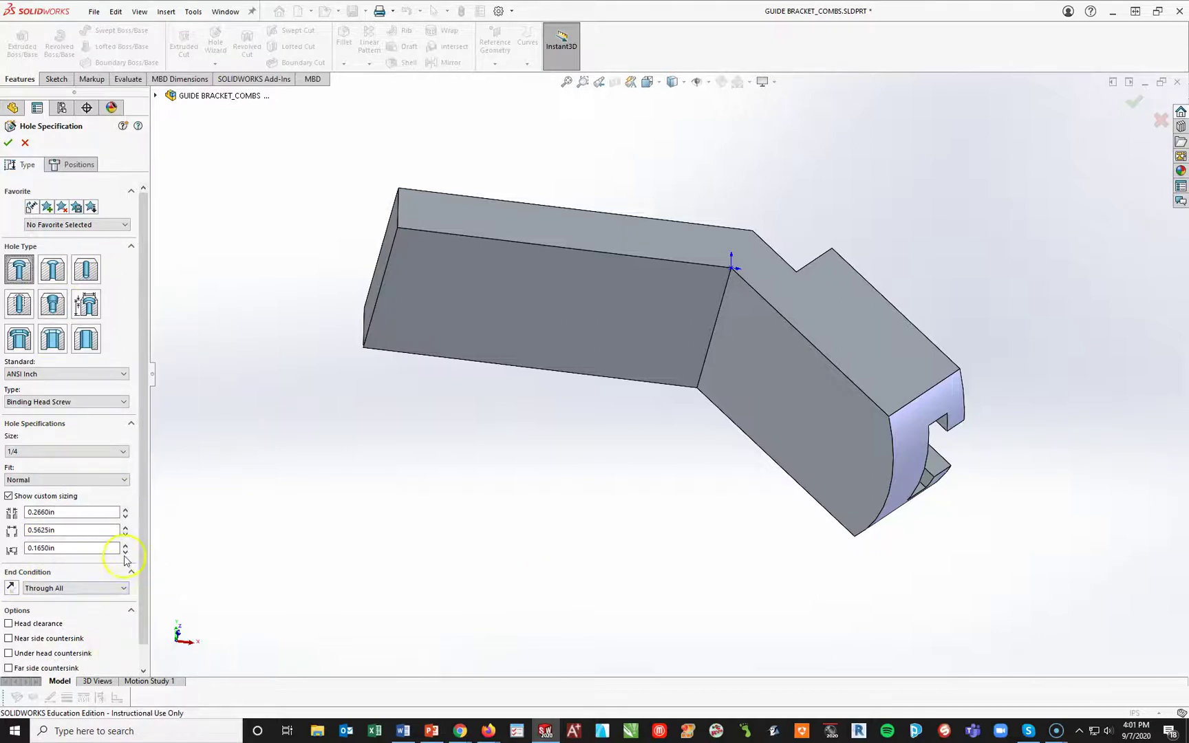
{"action": "left_click", "coordinate": [31, 374]}
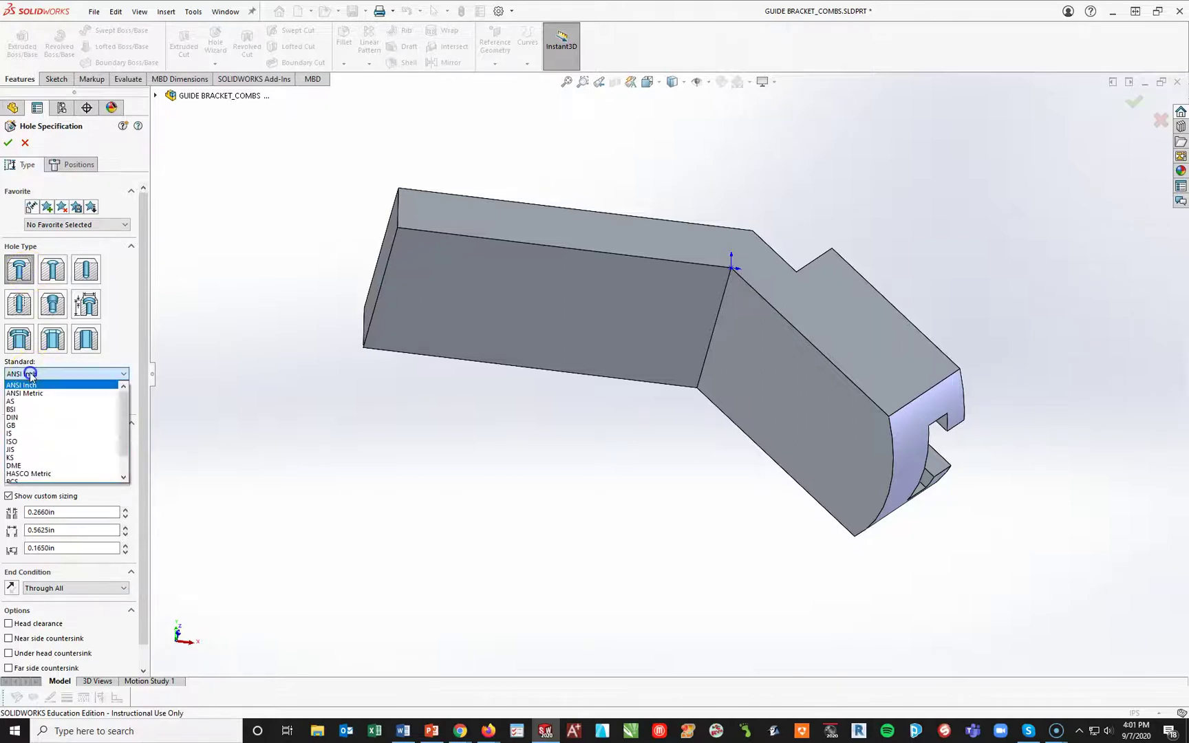
{"action": "left_click", "coordinate": [32, 387]}
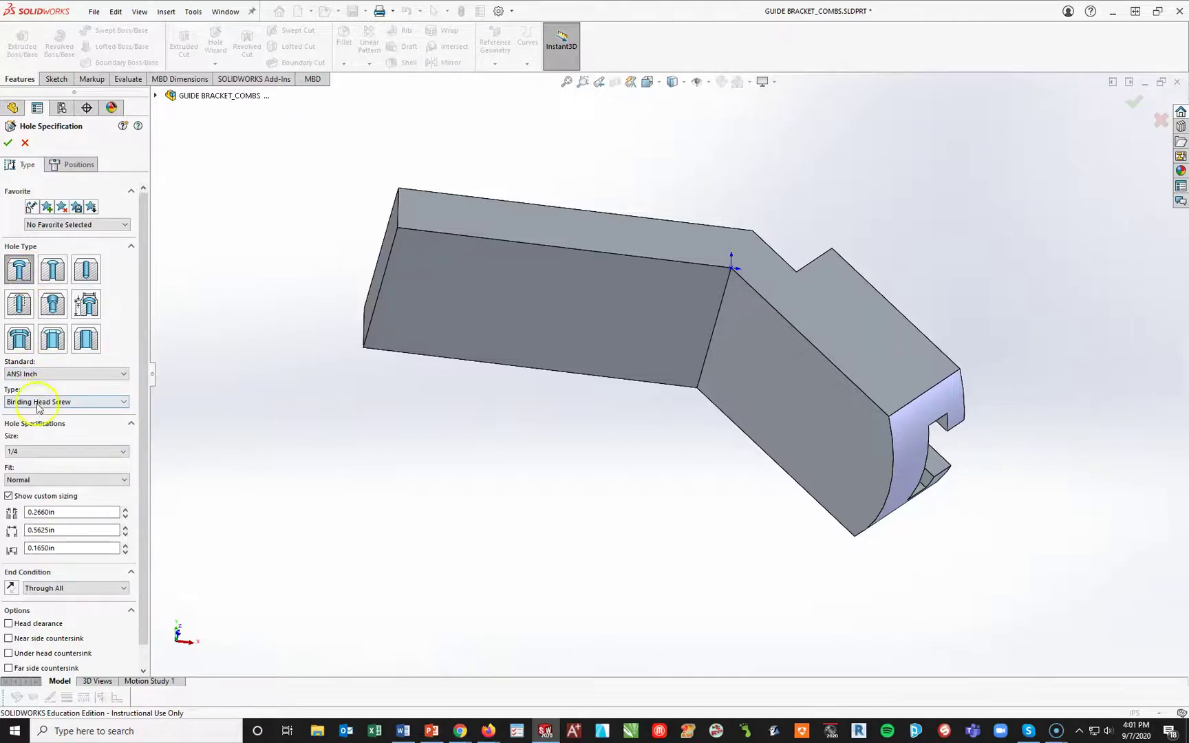
{"action": "left_click", "coordinate": [38, 401]}
{"action": "left_click", "coordinate": [40, 413]}
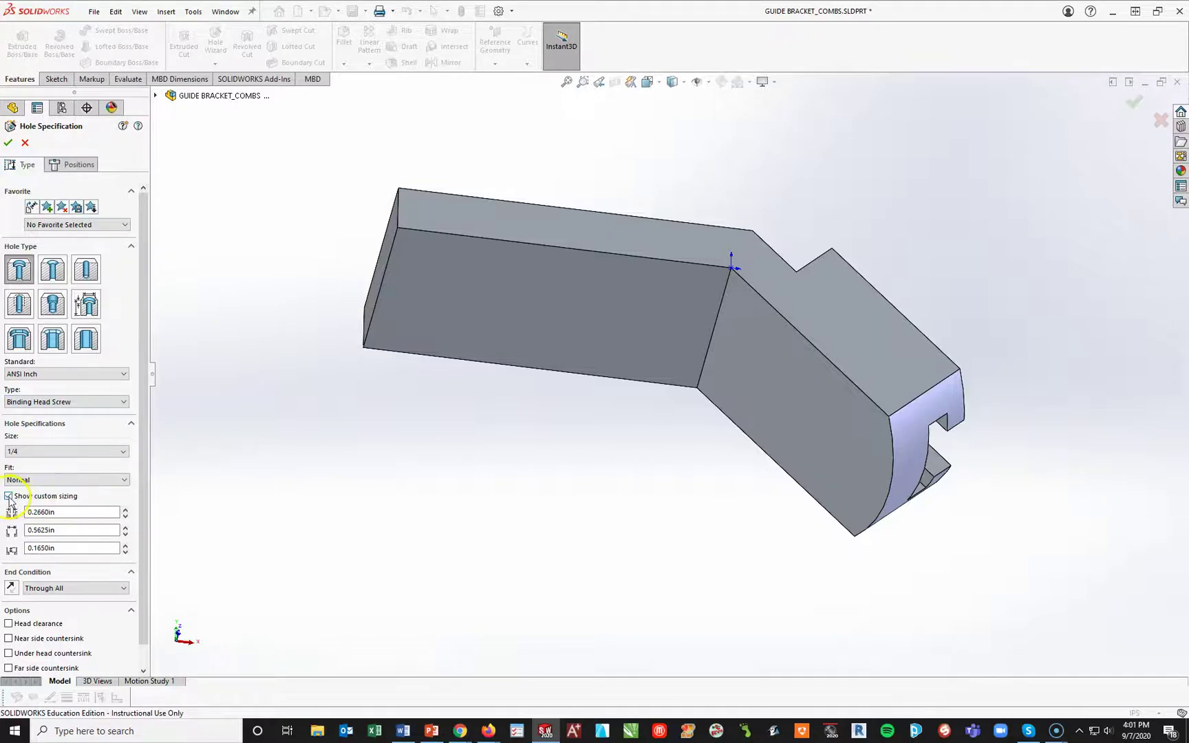
Switch to the Guide Bracket PDF in Chrome and enlarge its window to examine the counterbore callout and hole spacing.
{"action": "left_click", "coordinate": [460, 731]}
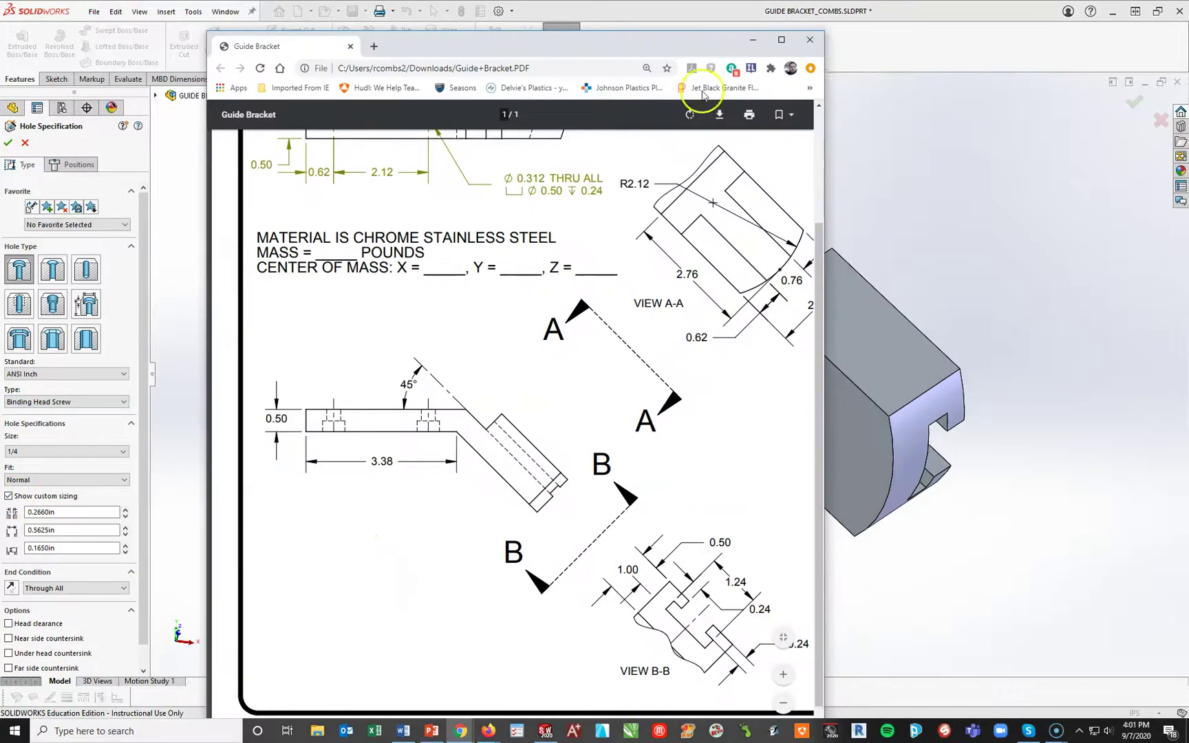
{"action": "double_click", "coordinate": [784, 27]}
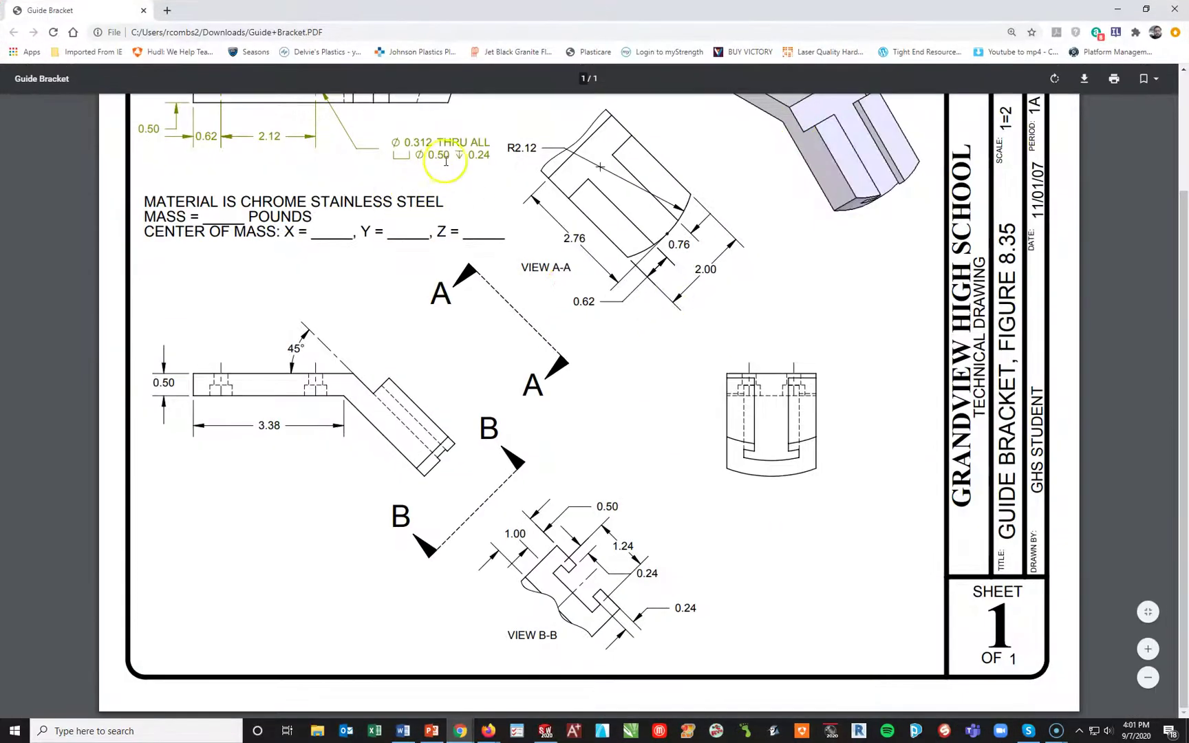
Return to SOLIDWORKS and set the counterbore's custom sizing to 0.312 in hole diameter, 0.5 in counterbore diameter and 0.24 in counterbore depth.
{"action": "scroll", "coordinate": [472, 344], "scroll_direction": "up", "scroll_amount": 3}
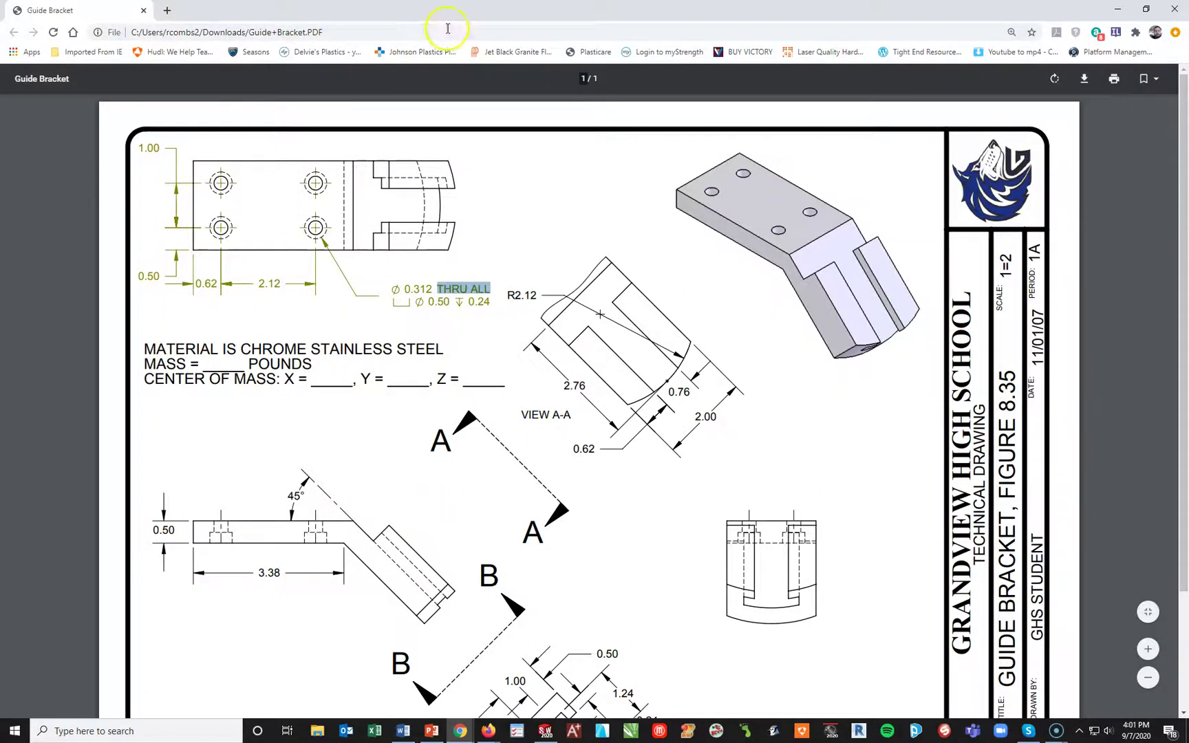
{"action": "key", "text": "alt+Tab"}
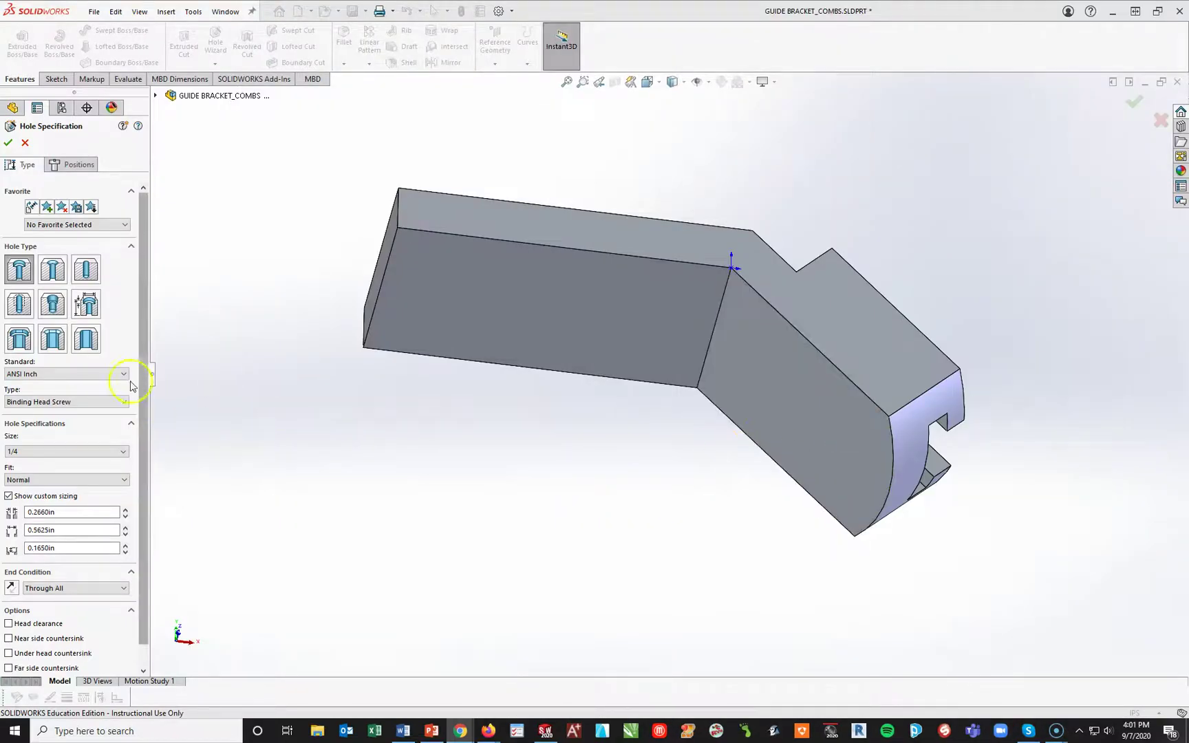
{"action": "left_click", "coordinate": [64, 512]}
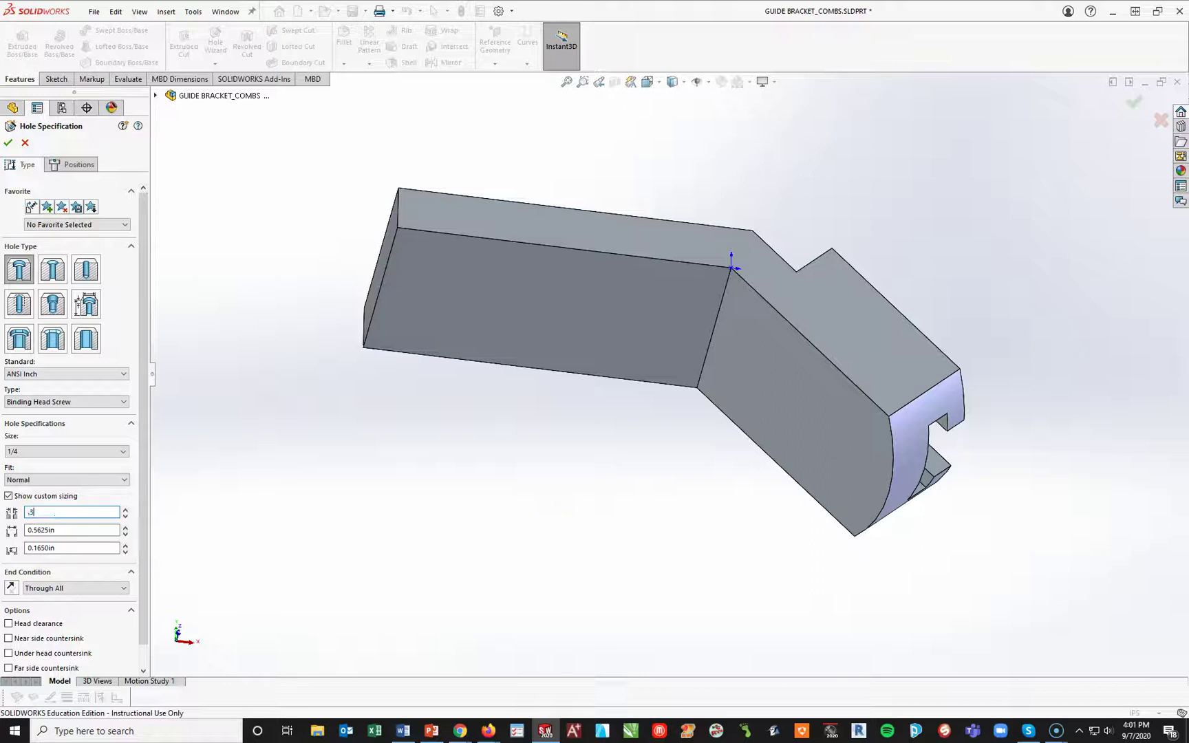
{"action": "type", "text": ".312"}
{"action": "key", "text": "Return"}
{"action": "left_click", "coordinate": [64, 532]}
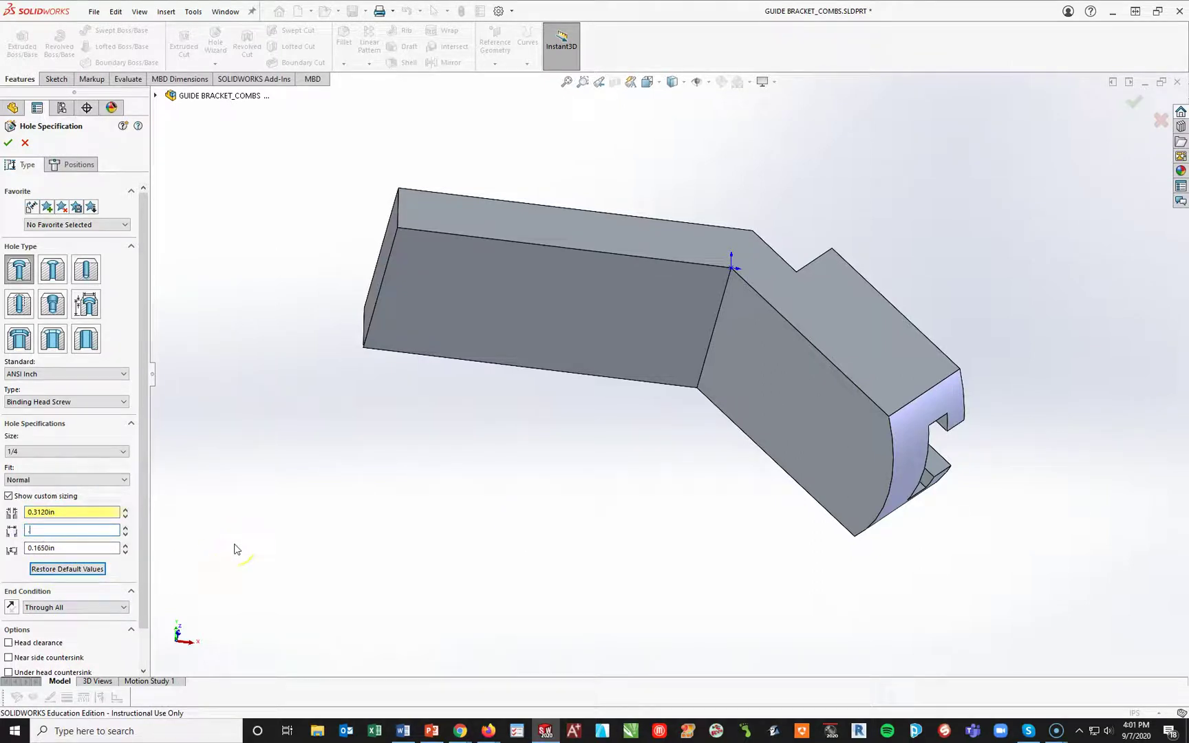
{"action": "key", "text": "Return"}
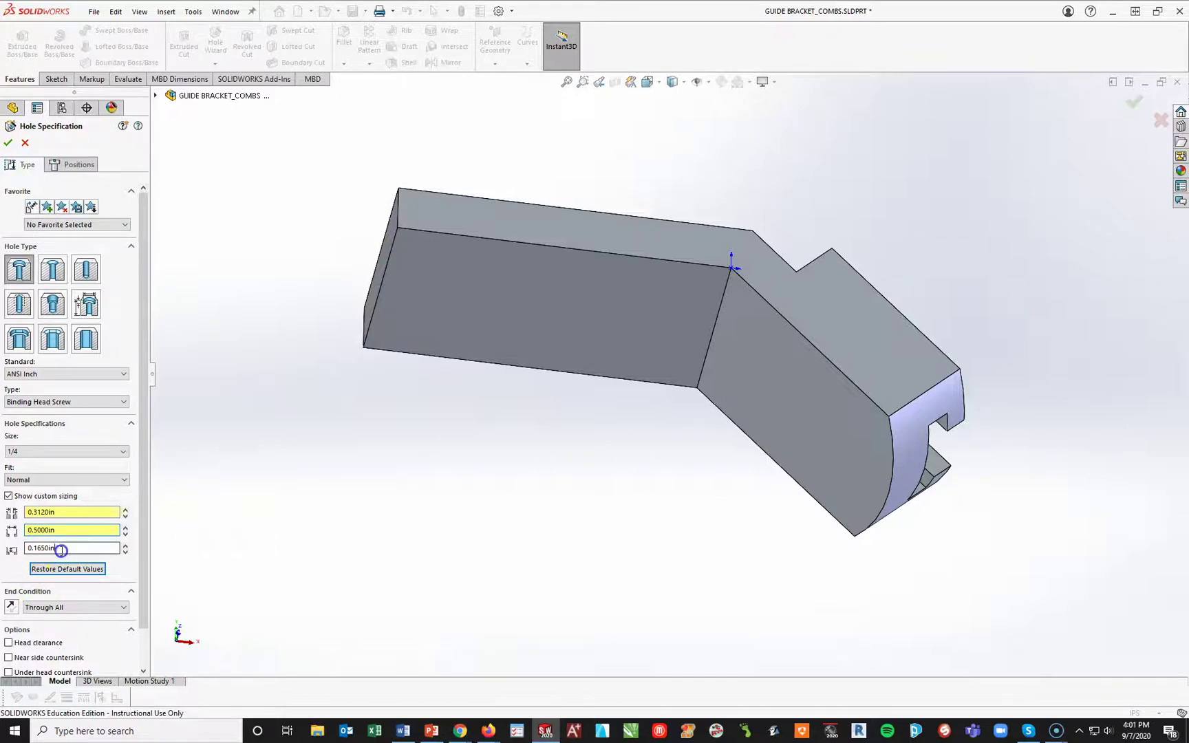
{"action": "left_click_drag", "start_coordinate": [61, 550], "coordinate": [24, 553]}
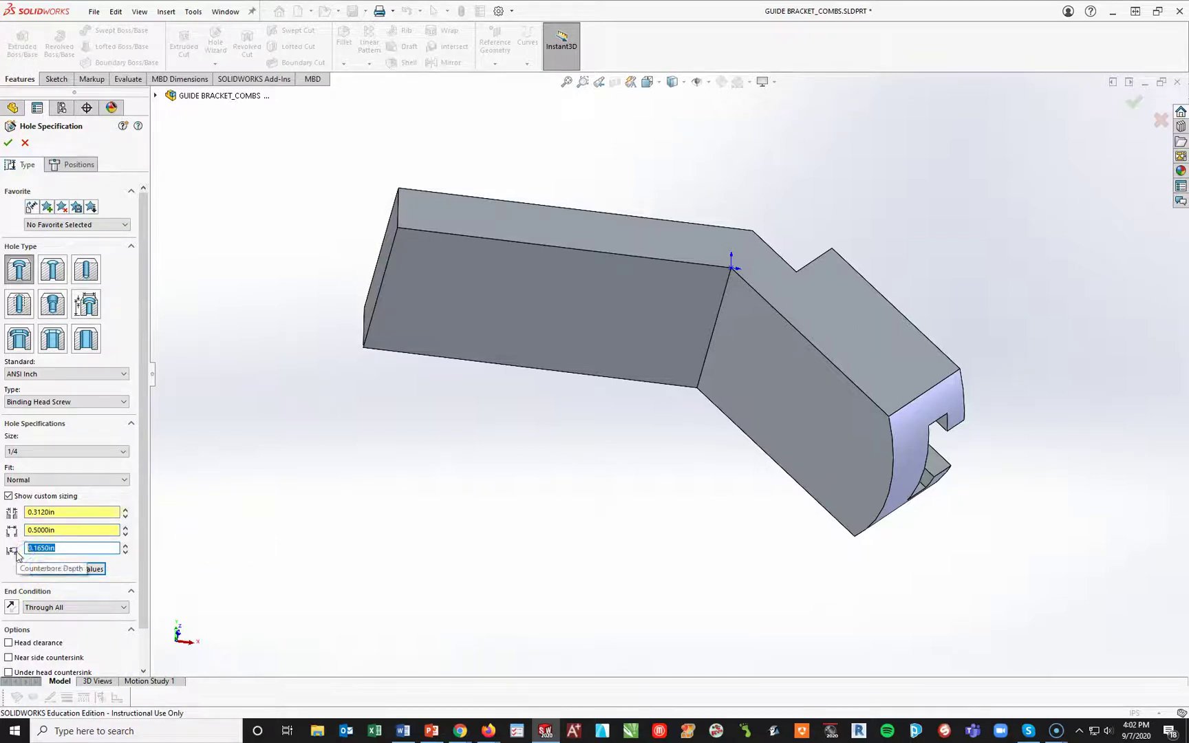
{"action": "type", "text": ".24"}
{"action": "key", "text": "Return"}
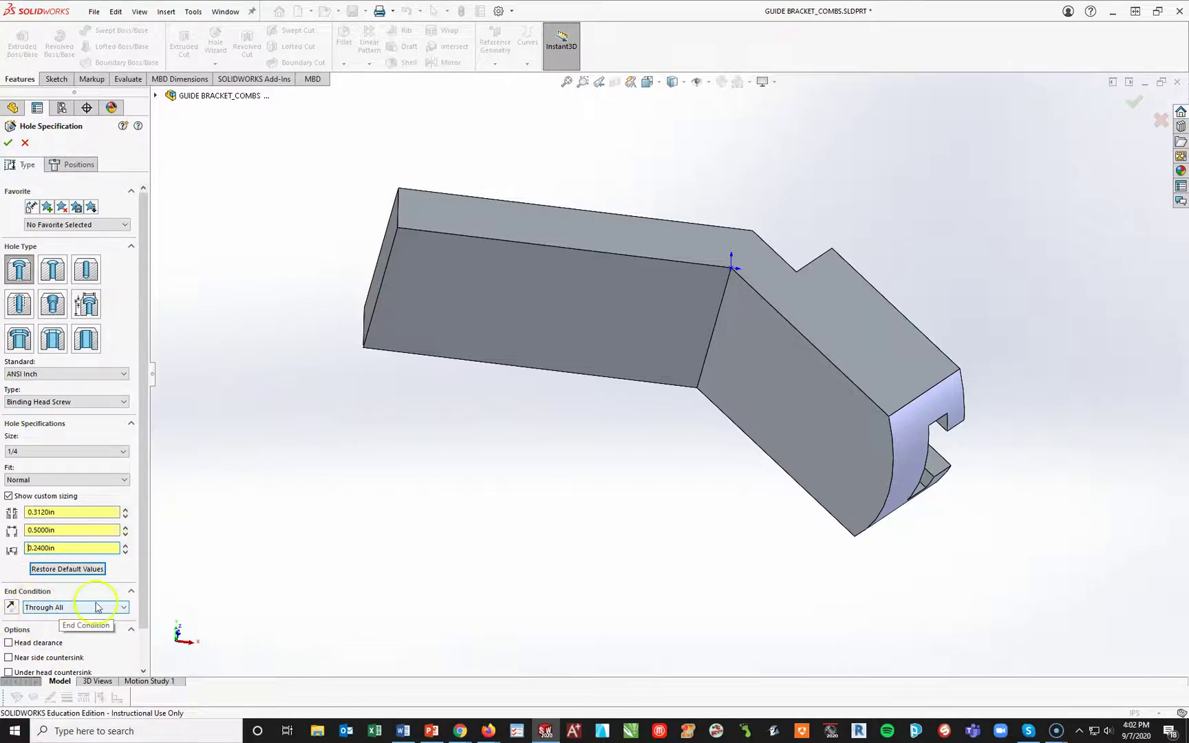
Place four counterbore positions in a rough rectangle on the plate's underside face, viewed normal to it.
{"action": "left_click", "coordinate": [75, 164]}
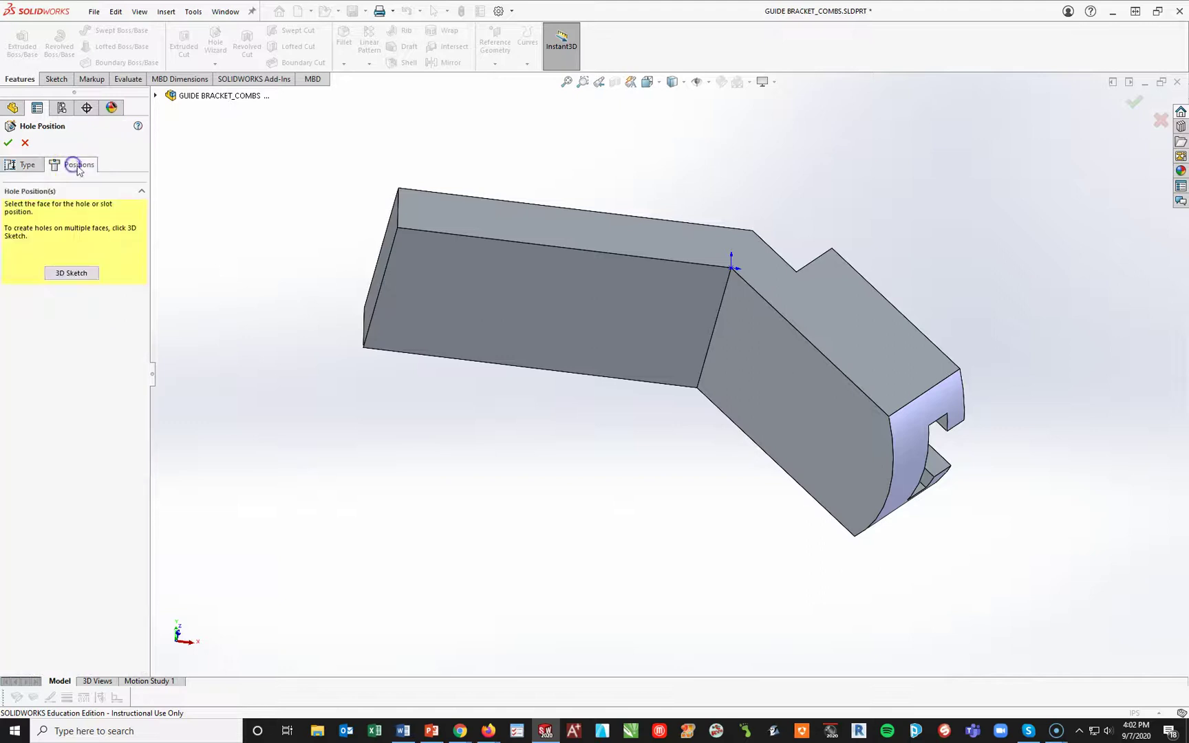
{"action": "left_click", "coordinate": [509, 271]}
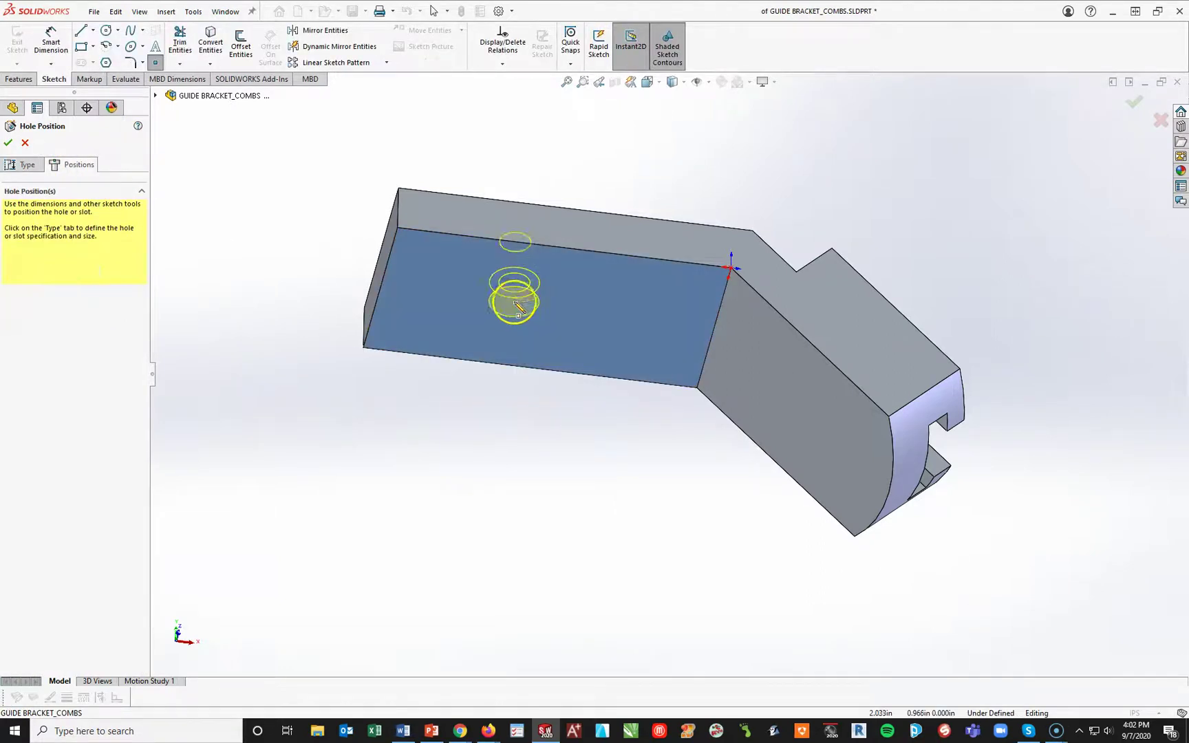
{"action": "key", "text": "space"}
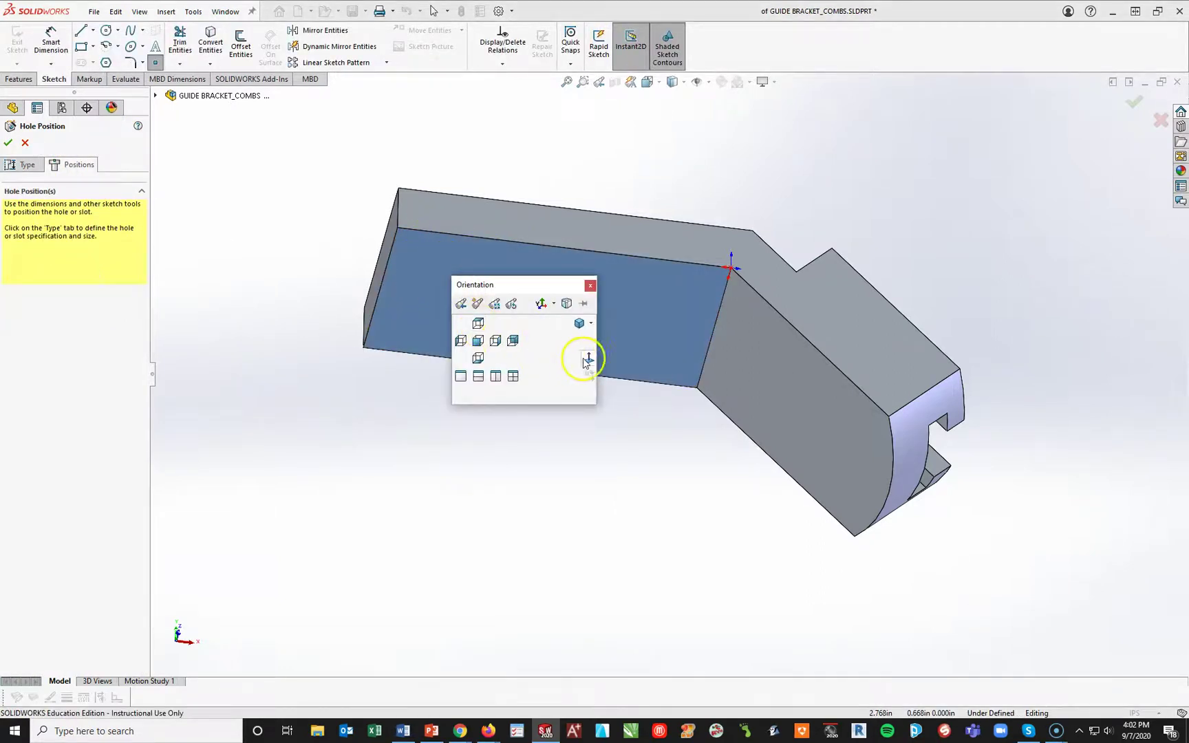
{"action": "left_click", "coordinate": [589, 358]}
{"action": "left_click", "coordinate": [693, 311]}
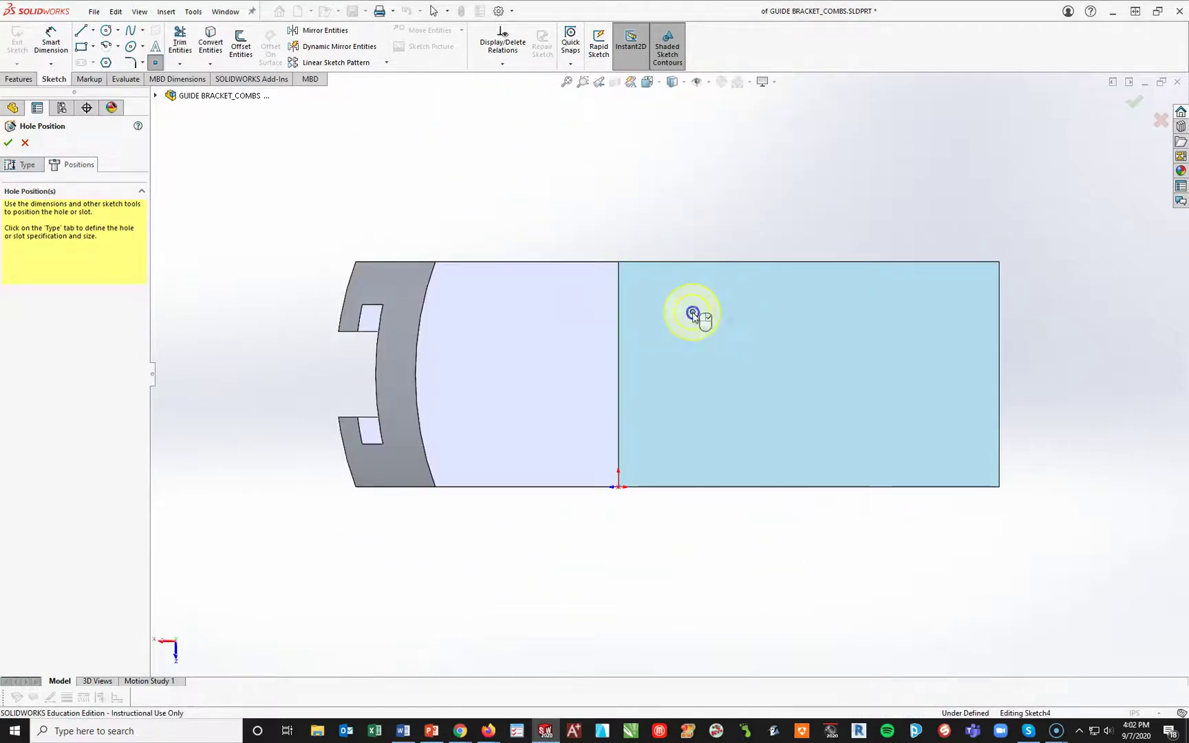
{"action": "left_click", "coordinate": [922, 312]}
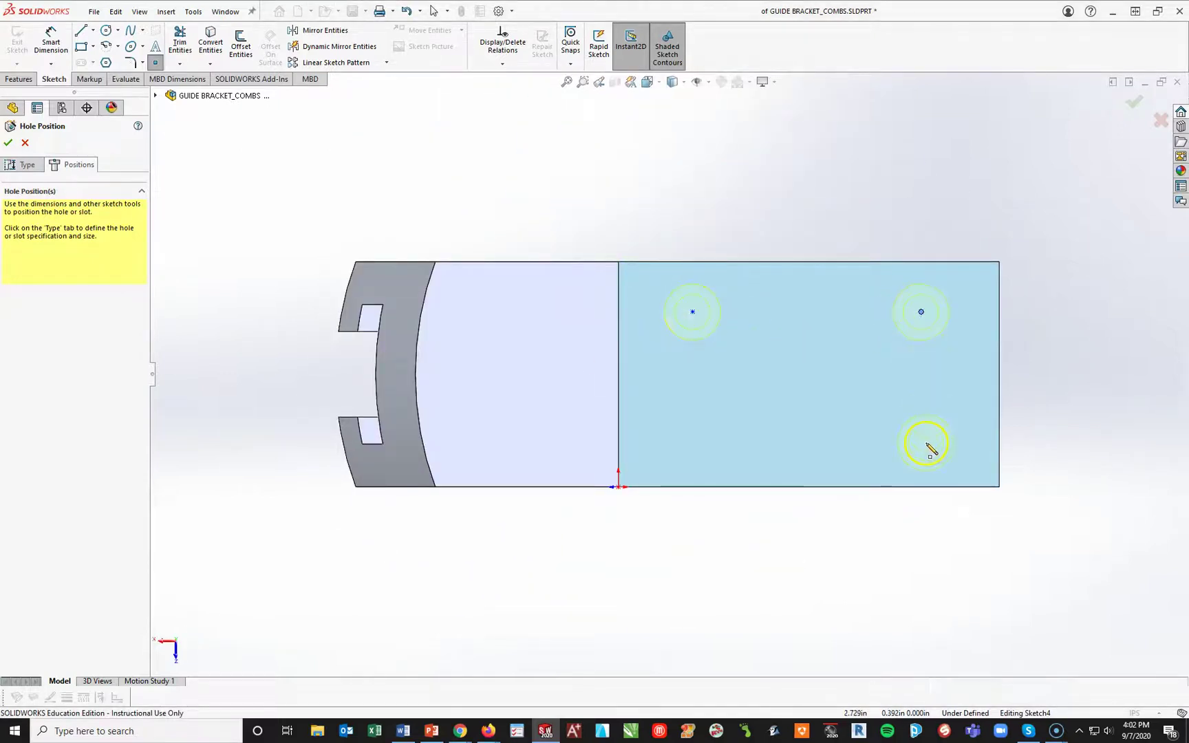
{"action": "left_click", "coordinate": [926, 443]}
{"action": "left_click", "coordinate": [692, 442]}
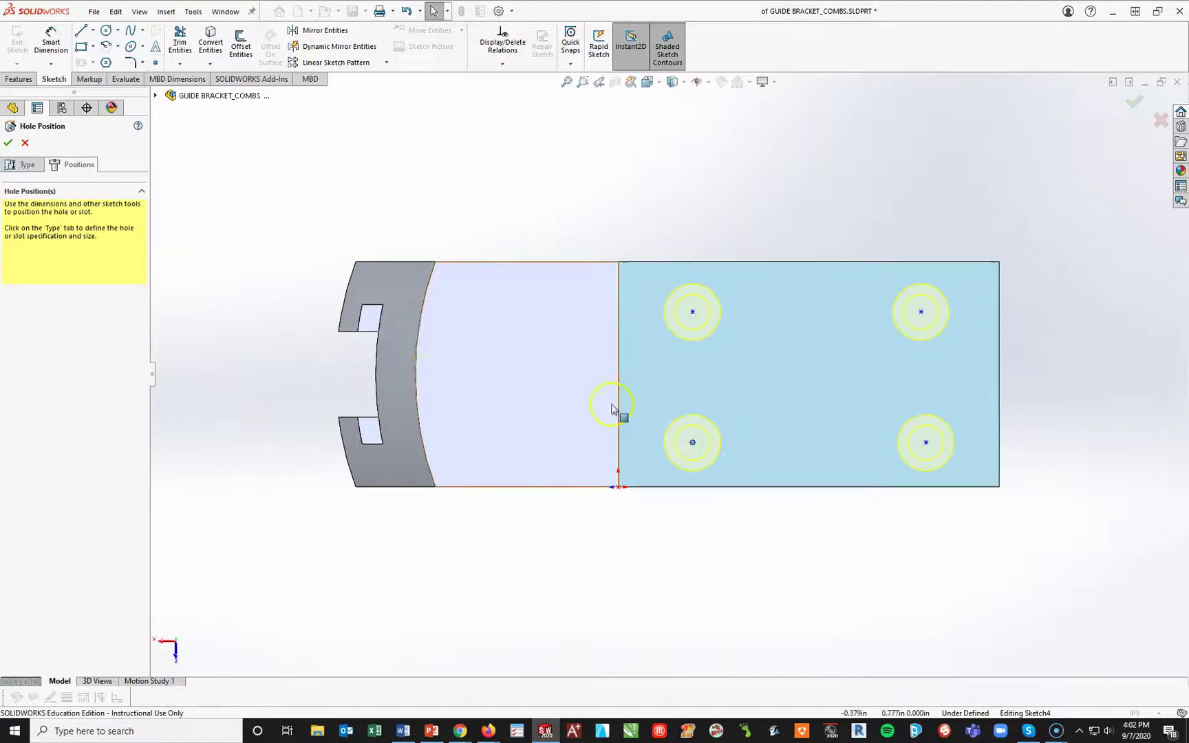
{"action": "key", "text": "Escape"}
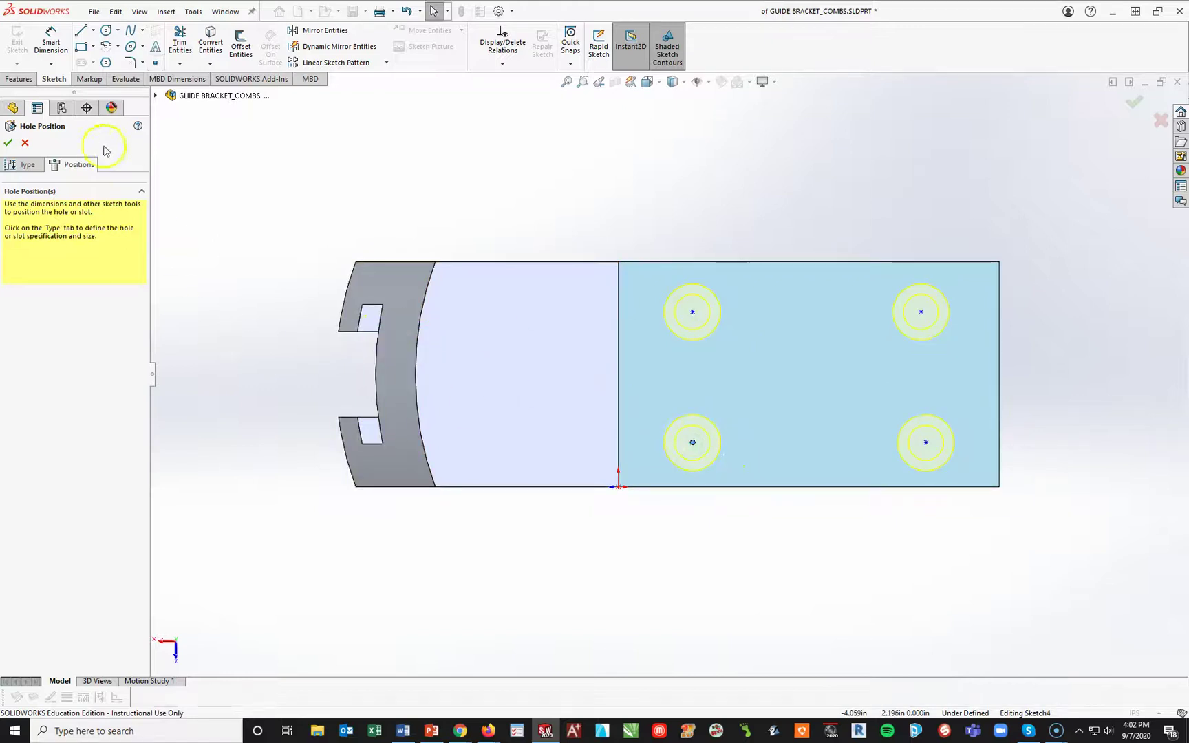
Dimension the lower hole center nearest the plate's free end at 0.62 in from the end edge.
{"action": "left_click", "coordinate": [51, 43]}
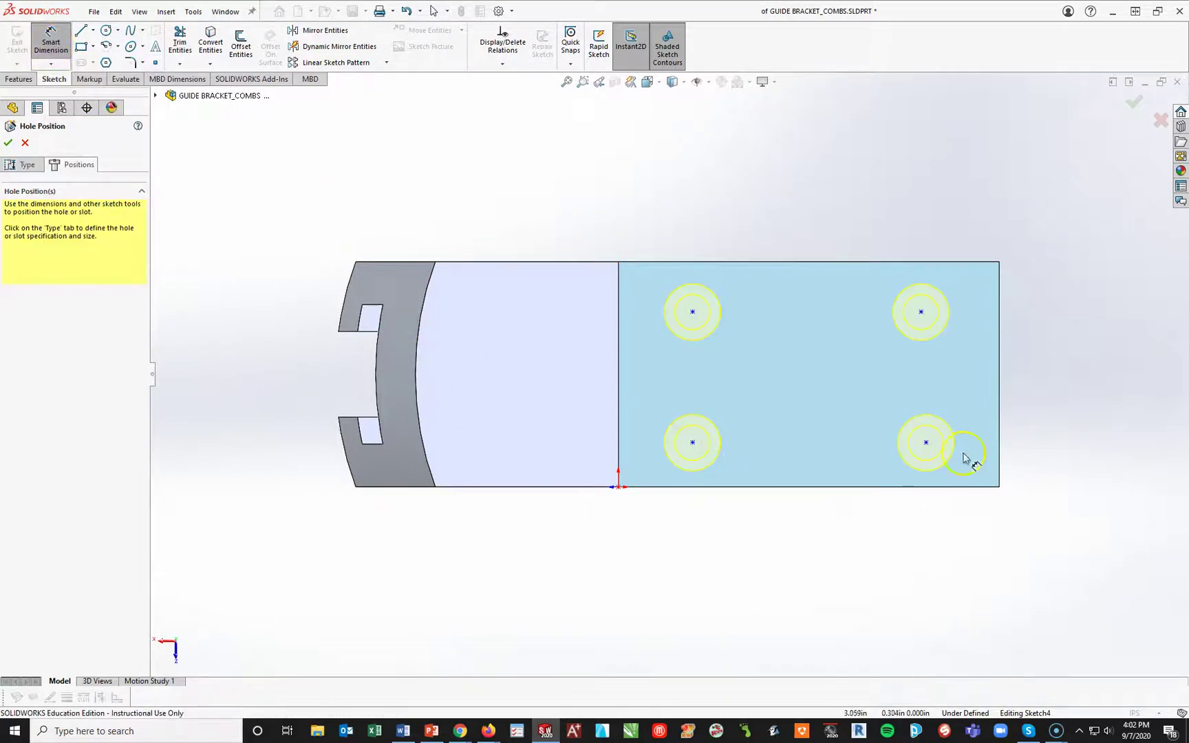
{"action": "left_click", "coordinate": [926, 443]}
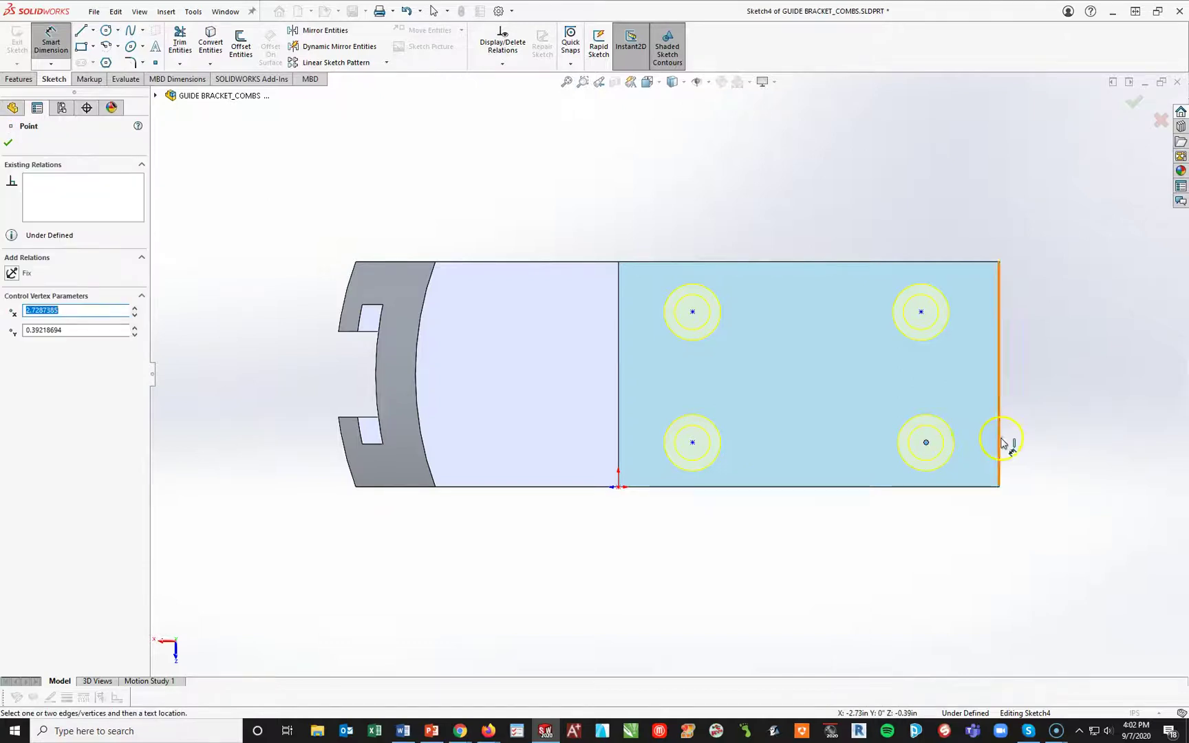
{"action": "left_click", "coordinate": [1002, 442]}
{"action": "left_click", "coordinate": [970, 524]}
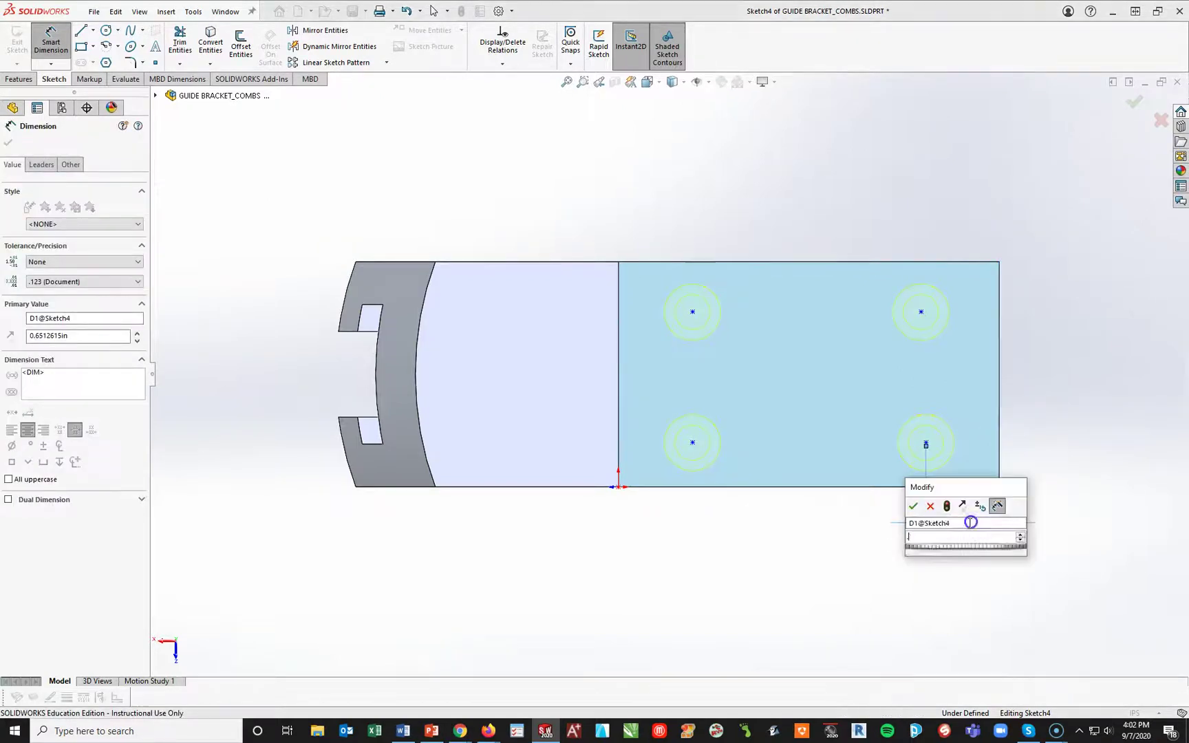
{"action": "type", "text": ".62"}
{"action": "key", "text": "Return"}
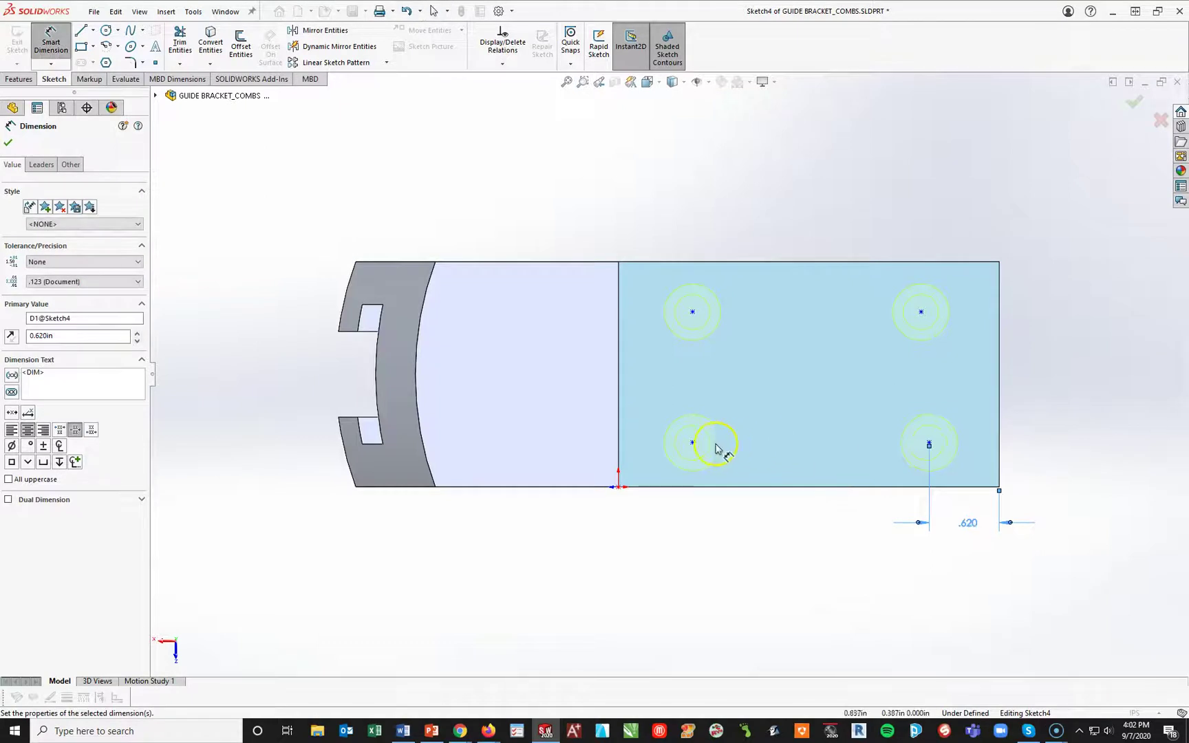
Dimension the lengthwise spacing between the two lower hole centers as 2.12 in.
{"action": "left_click", "coordinate": [696, 445]}
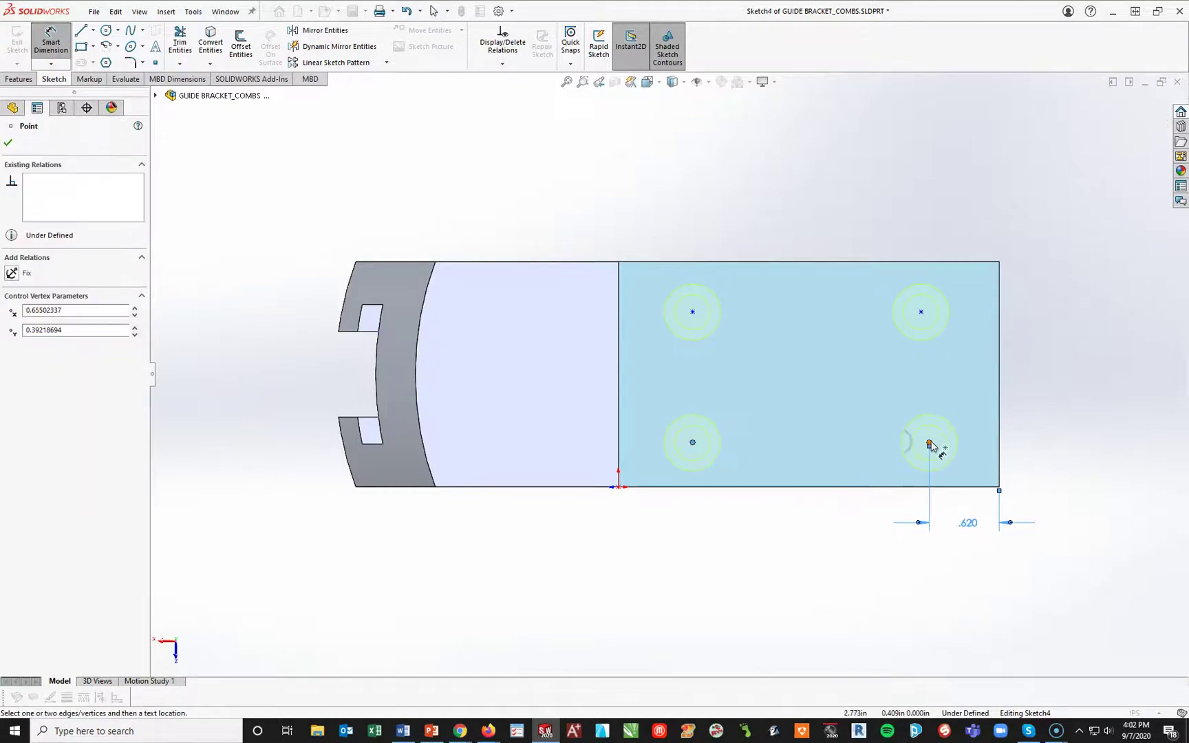
{"action": "left_click", "coordinate": [930, 445]}
{"action": "left_click", "coordinate": [829, 524]}
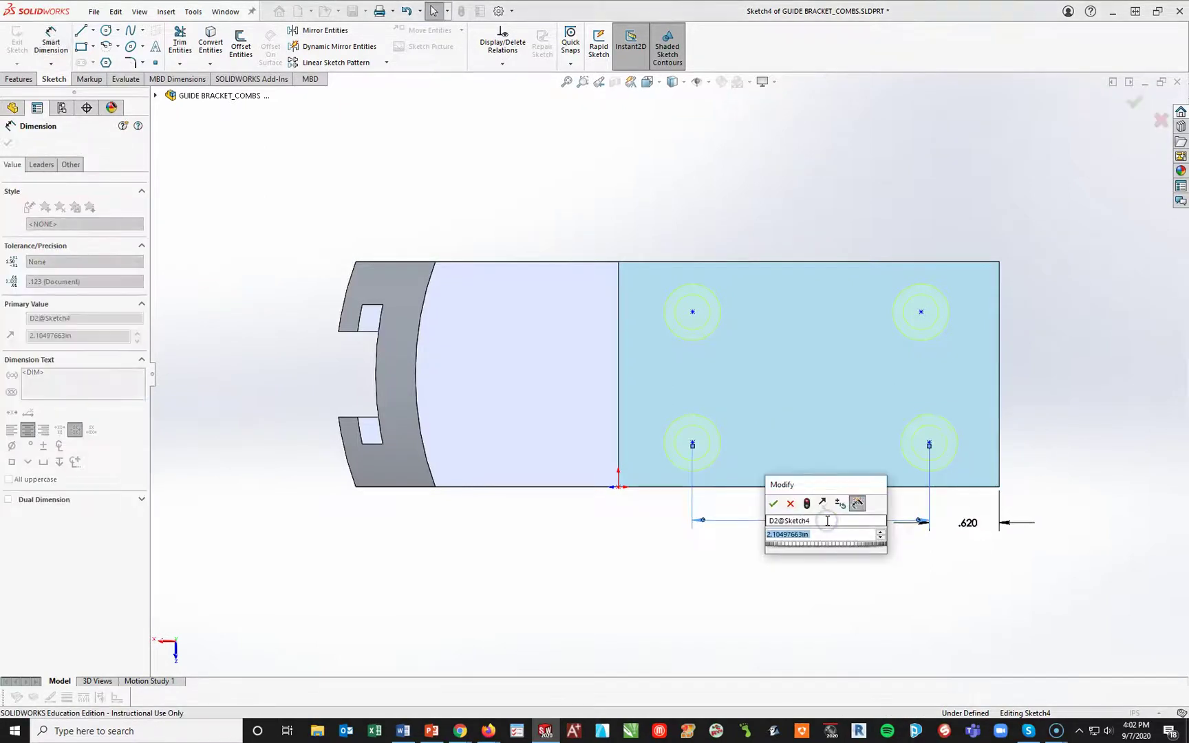
{"action": "type", "text": "2.12"}
{"action": "key", "text": "Return"}
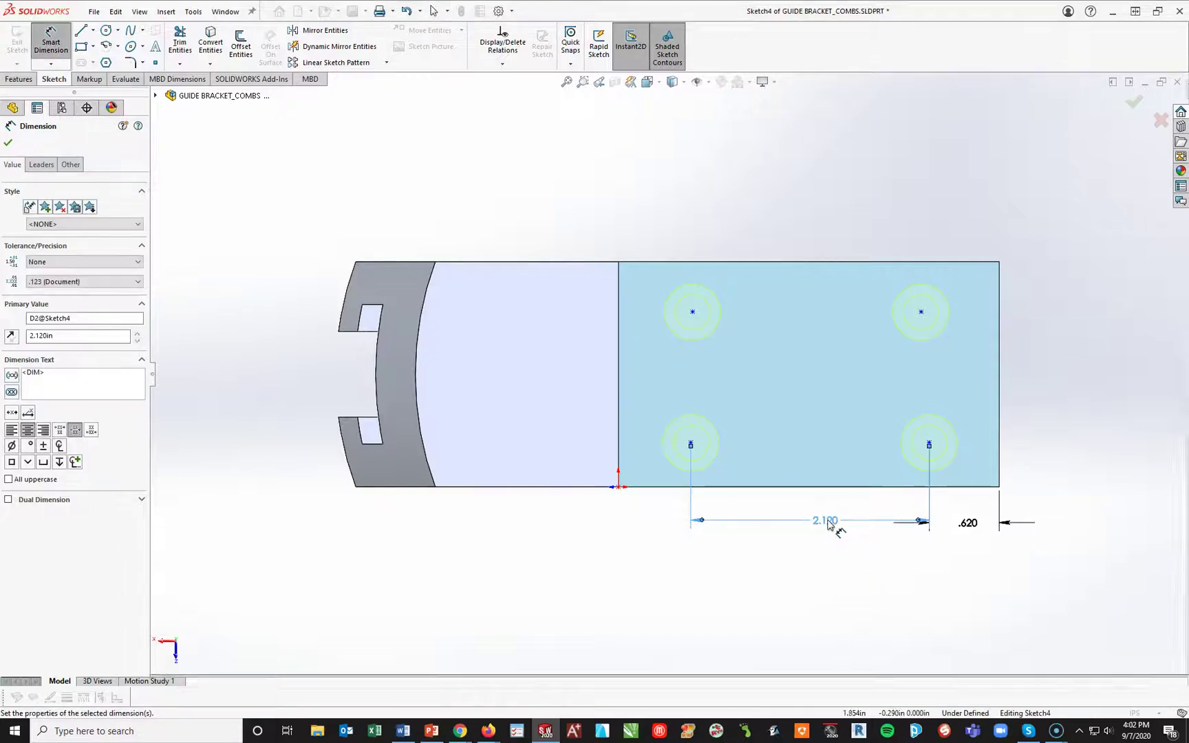
Dimension the lower hole center near the free end at 0.5 in from the plate's lower long edge.
{"action": "left_click", "coordinate": [919, 477]}
{"action": "left_click", "coordinate": [977, 487]}
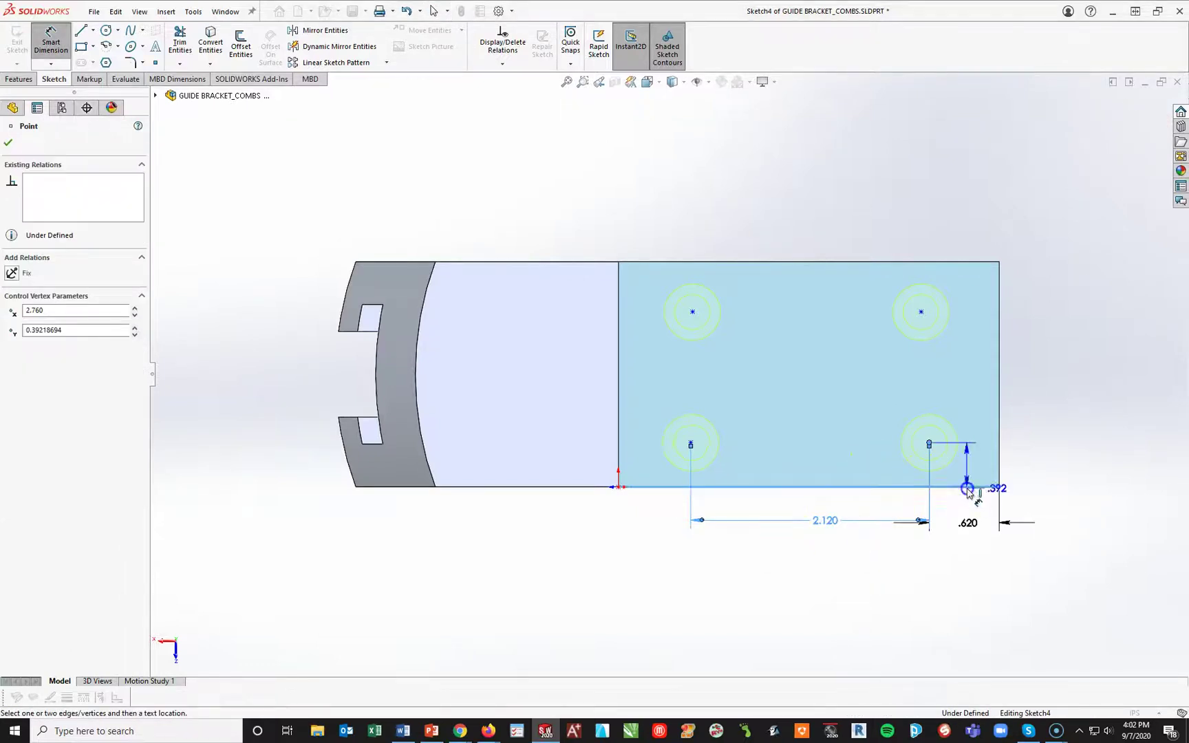
{"action": "left_click", "coordinate": [1046, 470]}
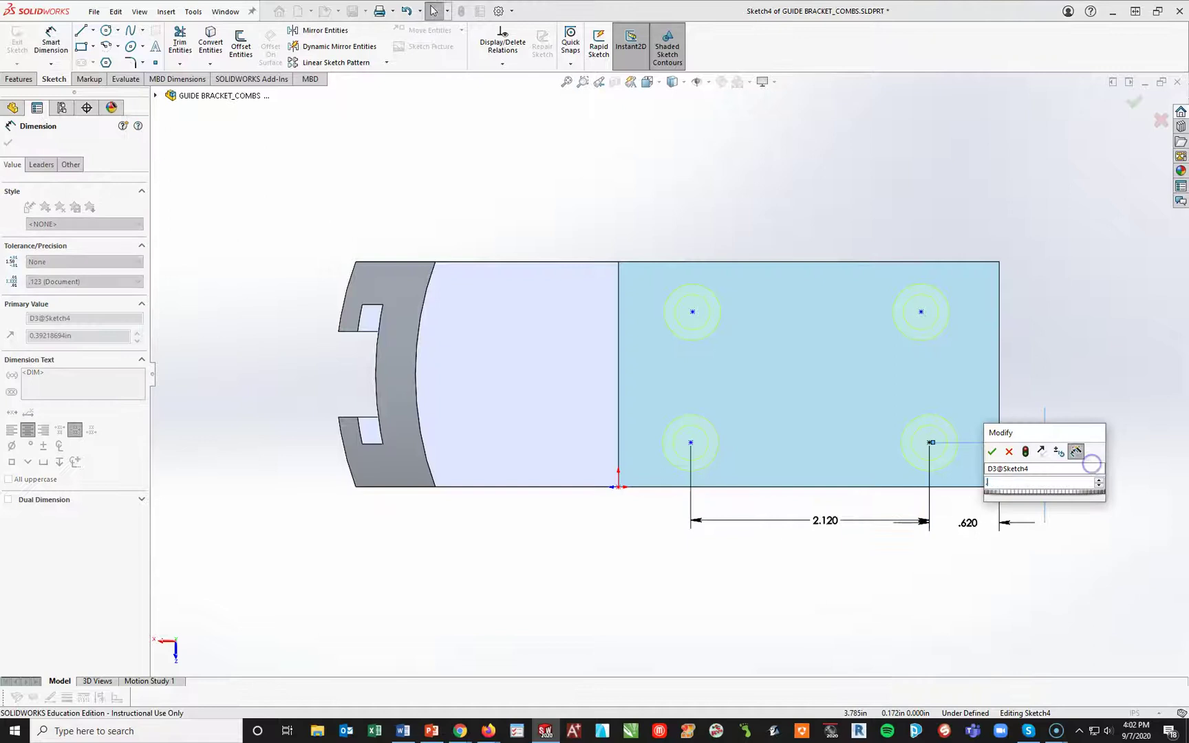
{"action": "type", "text": ".5"}
{"action": "key", "text": "Return"}
{"action": "left_click", "coordinate": [1086, 479]}
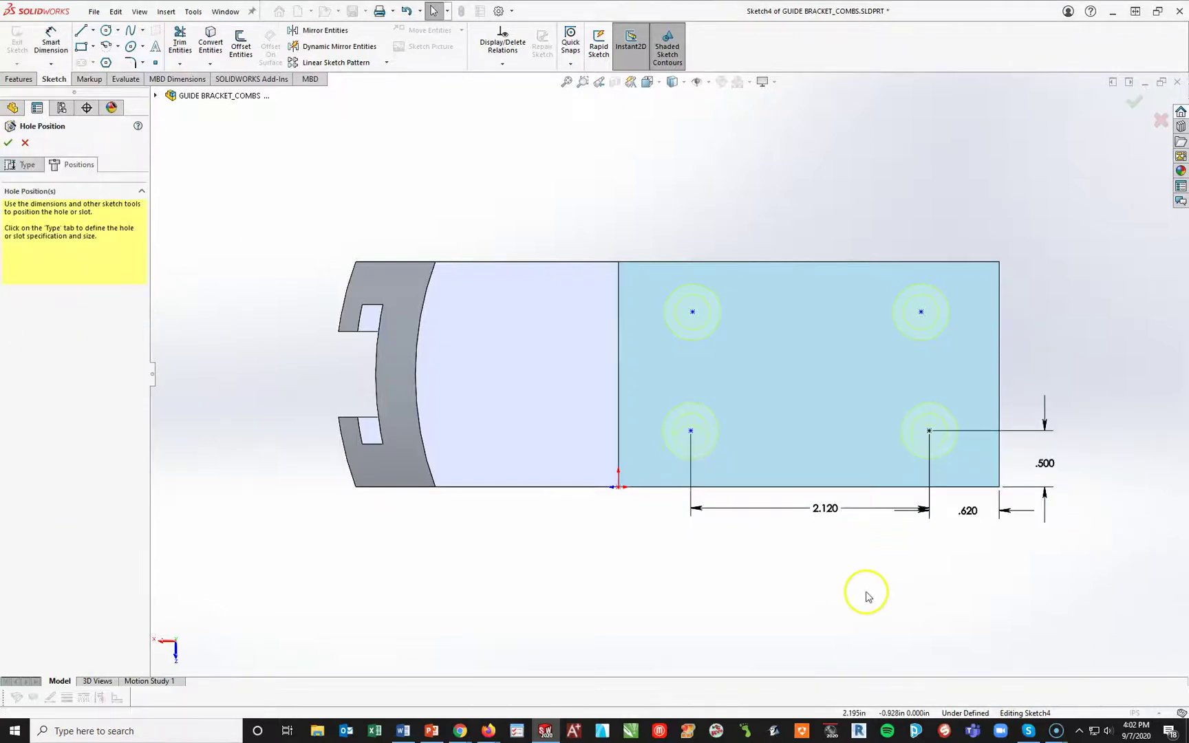
Add a Horizontal relation between the two lower hole centers.
{"action": "left_click", "coordinate": [929, 431]}
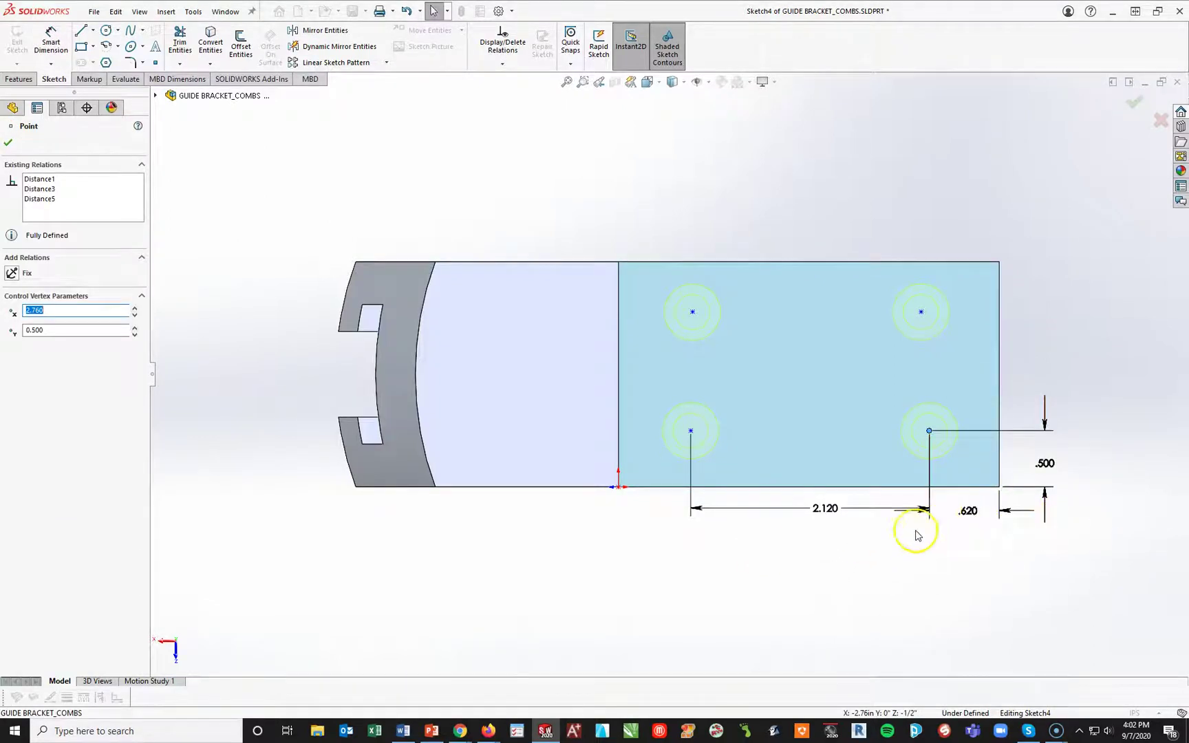
{"action": "left_click", "coordinate": [692, 431], "text": "ctrl"}
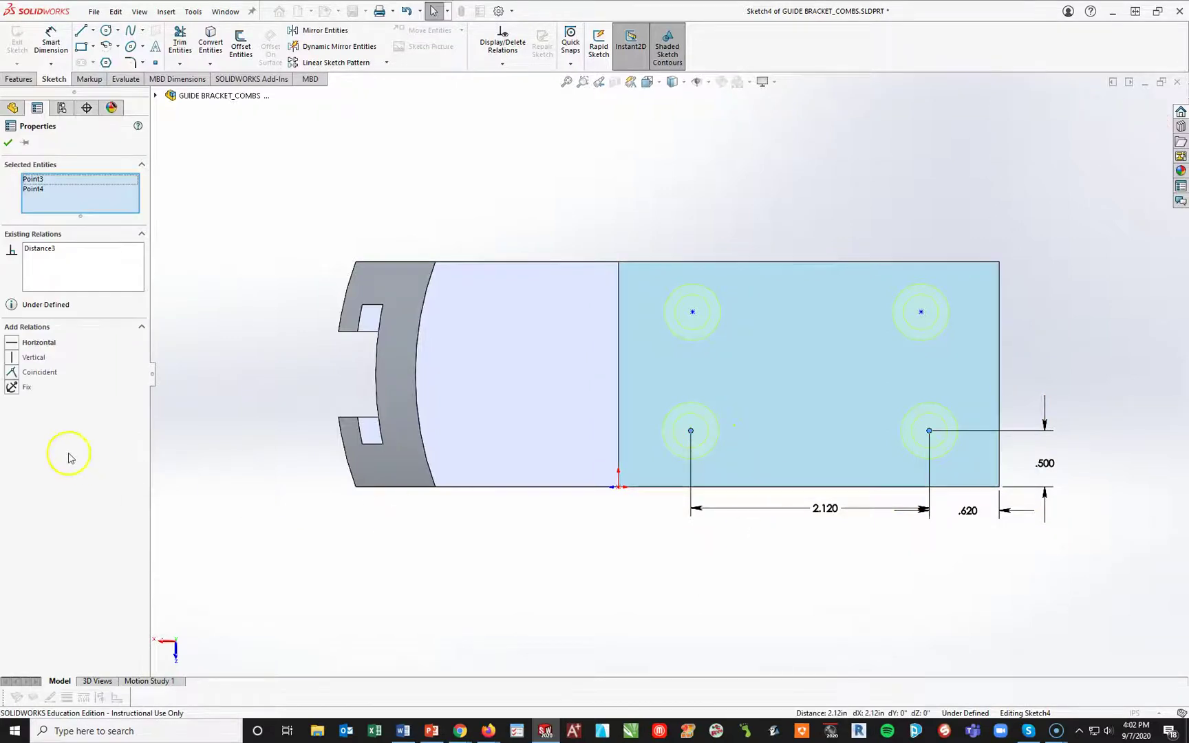
{"action": "left_click", "coordinate": [12, 343]}
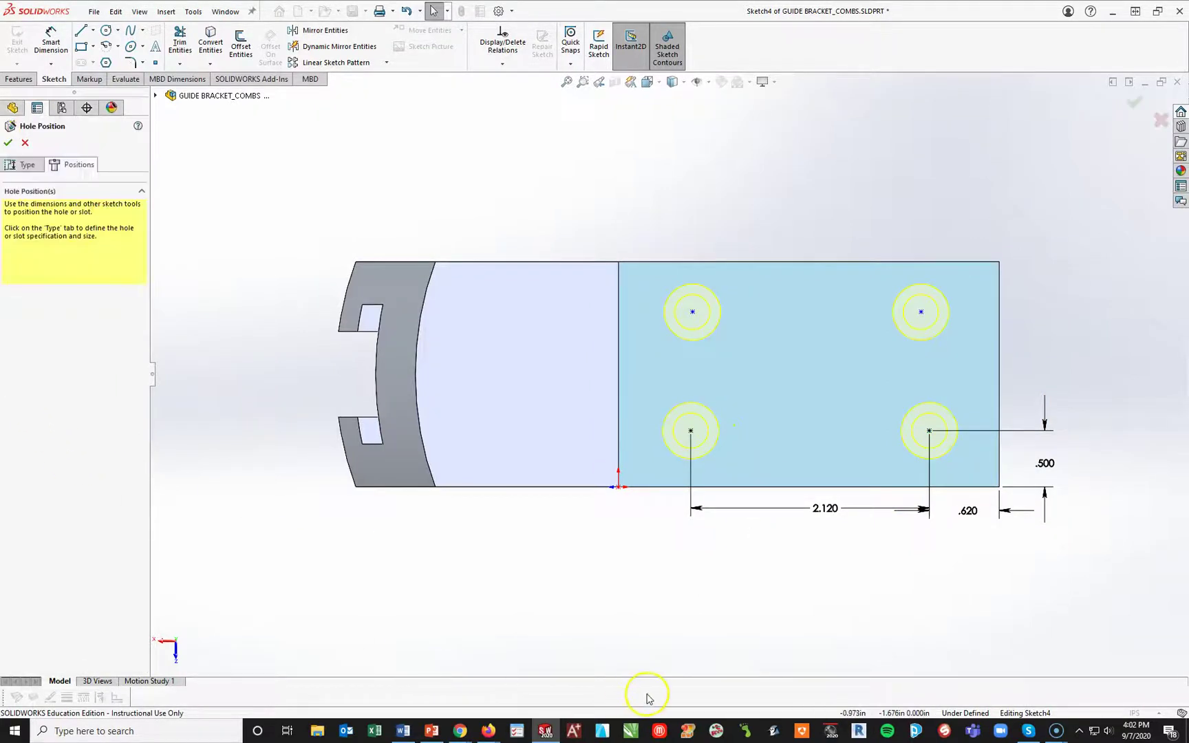
Add Vertical relations between the upper and lower hole centers in both columns of the hole pattern.
{"action": "left_click", "coordinate": [930, 431]}
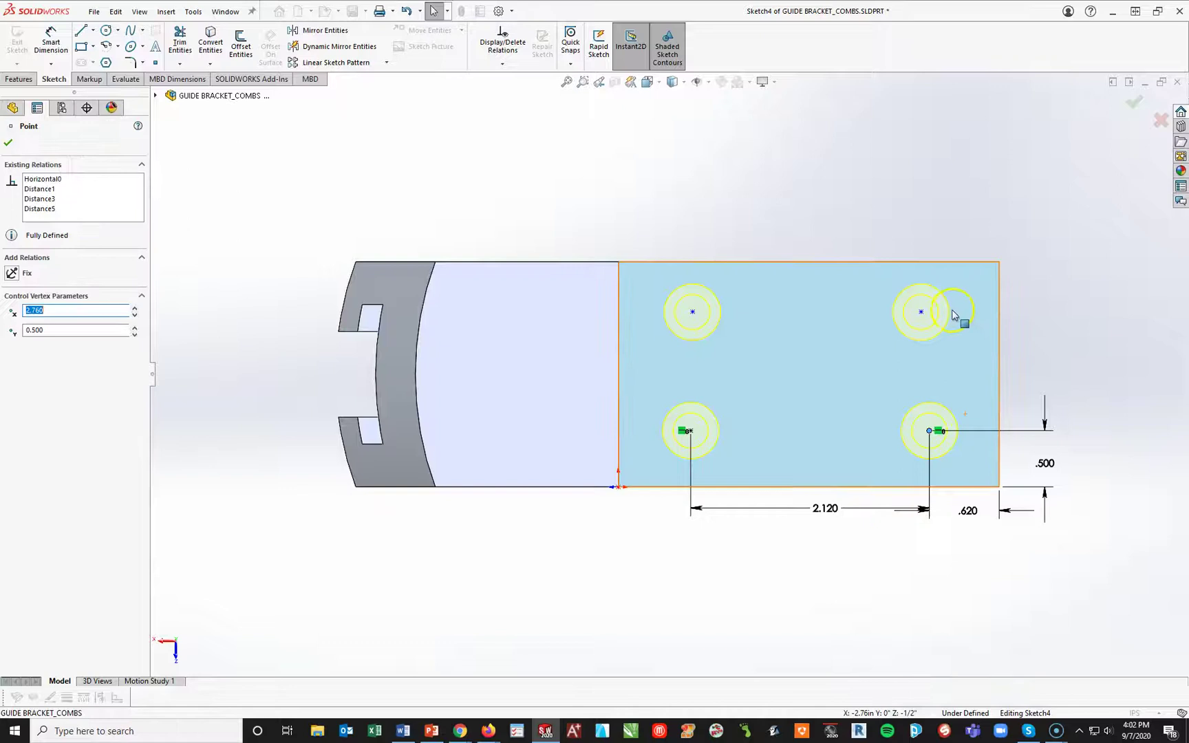
{"action": "left_click", "coordinate": [921, 312], "text": "ctrl"}
{"action": "left_click", "coordinate": [16, 358]}
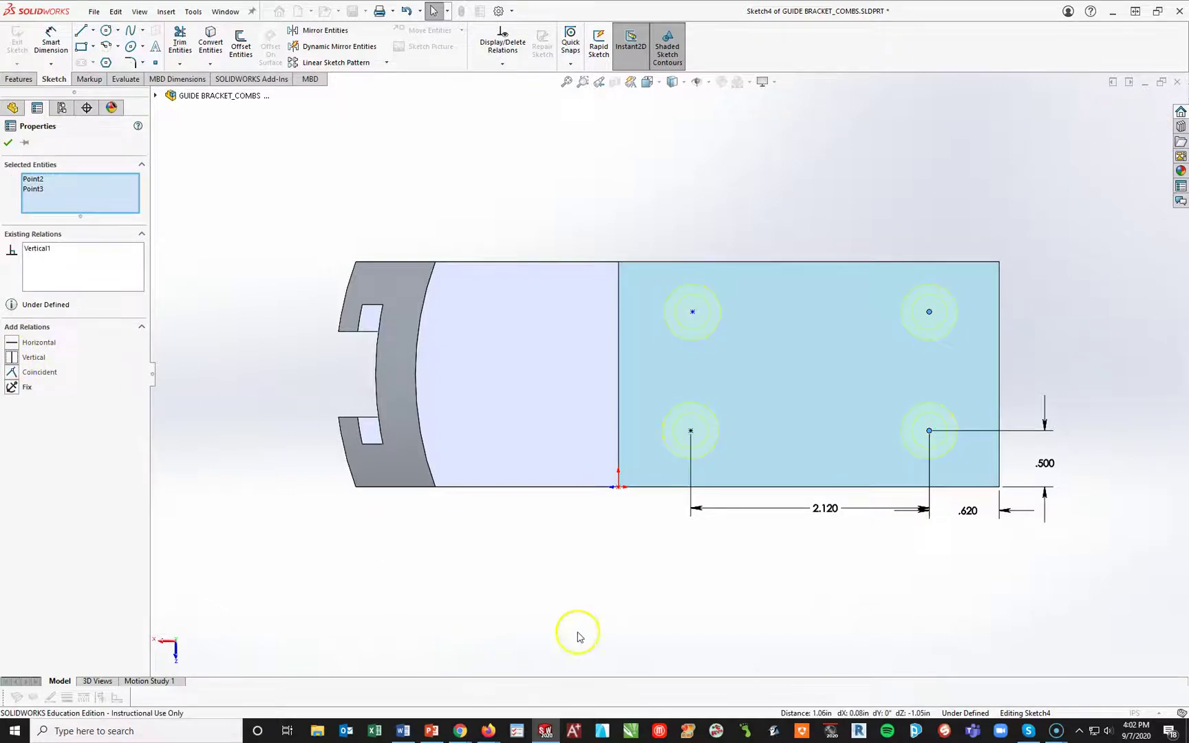
{"action": "left_click", "coordinate": [693, 313]}
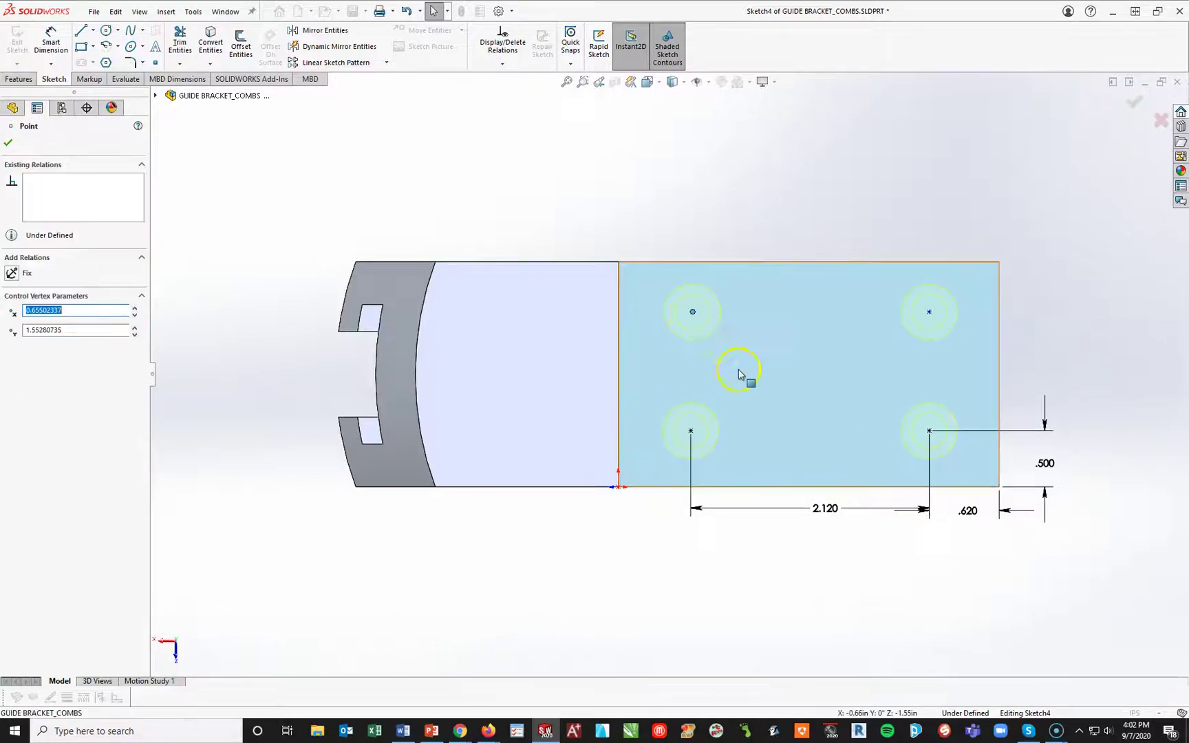
{"action": "left_click", "coordinate": [691, 431]}
{"action": "left_click", "coordinate": [930, 431], "text": "ctrl"}
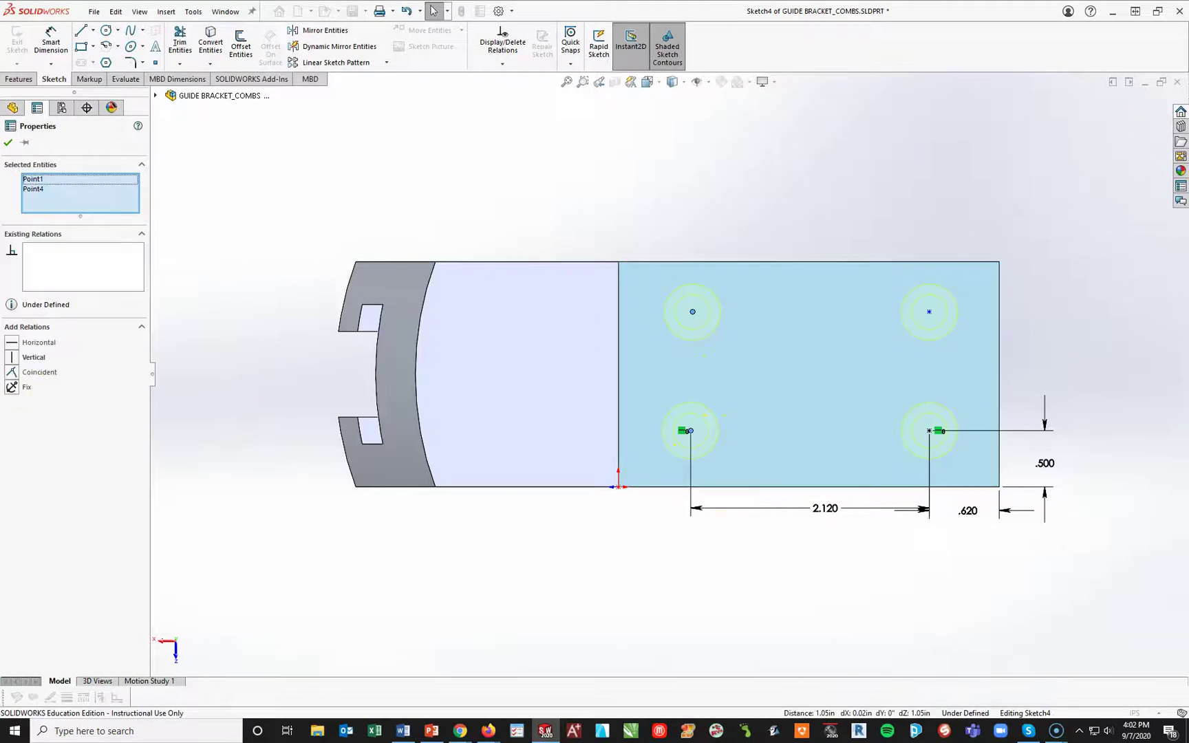
{"action": "left_click", "coordinate": [11, 358]}
Align the two upper hole centers horizontally with each other.
{"action": "left_click", "coordinate": [691, 314]}
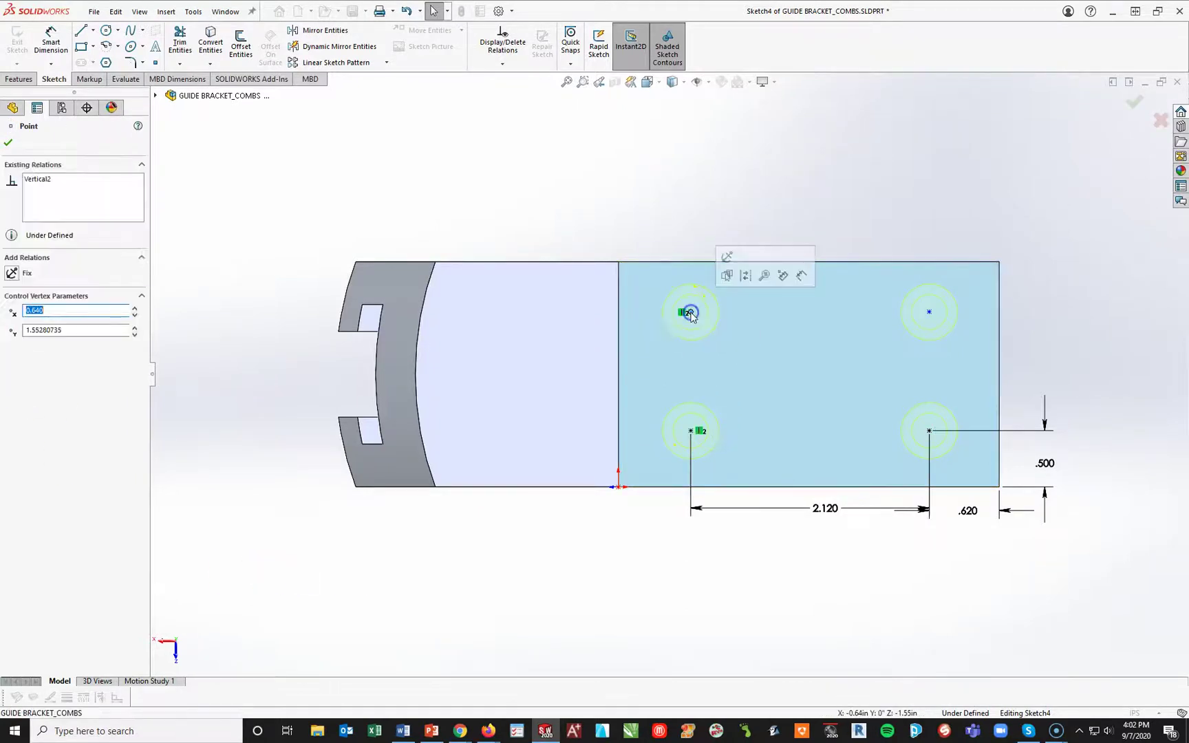
{"action": "left_click", "coordinate": [887, 325]}
{"action": "left_click", "coordinate": [929, 313], "text": "ctrl"}
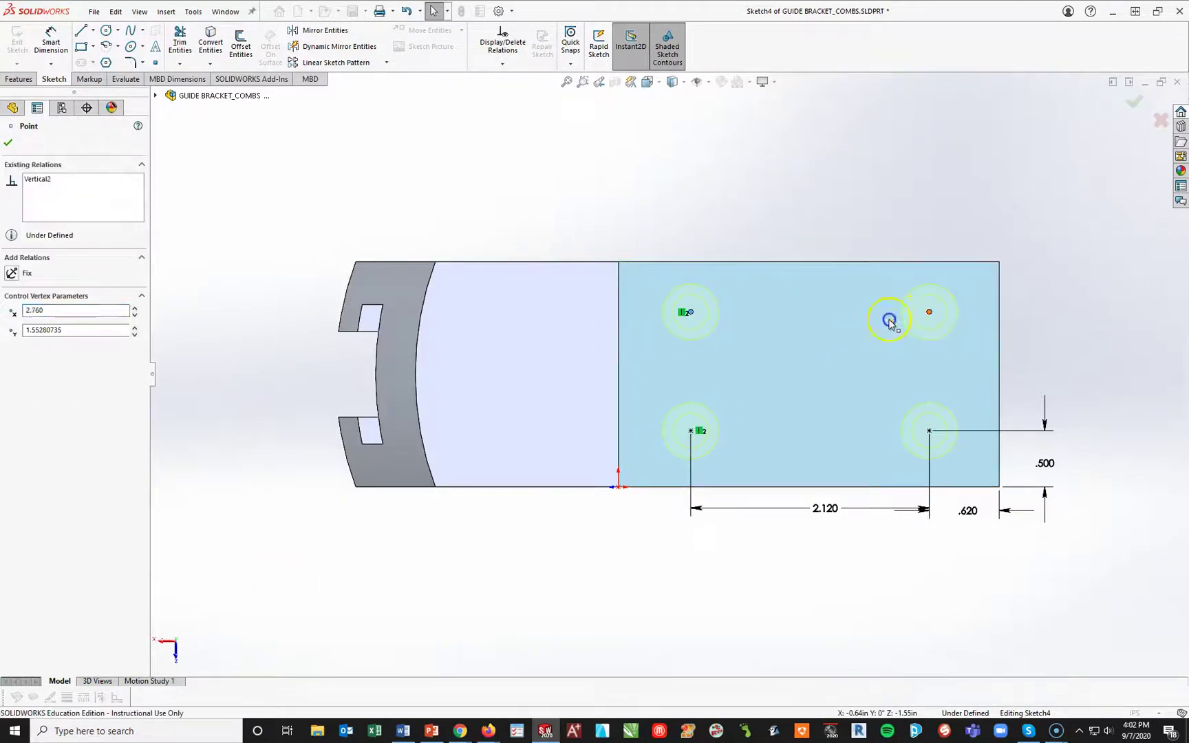
{"action": "left_click", "coordinate": [441, 606]}
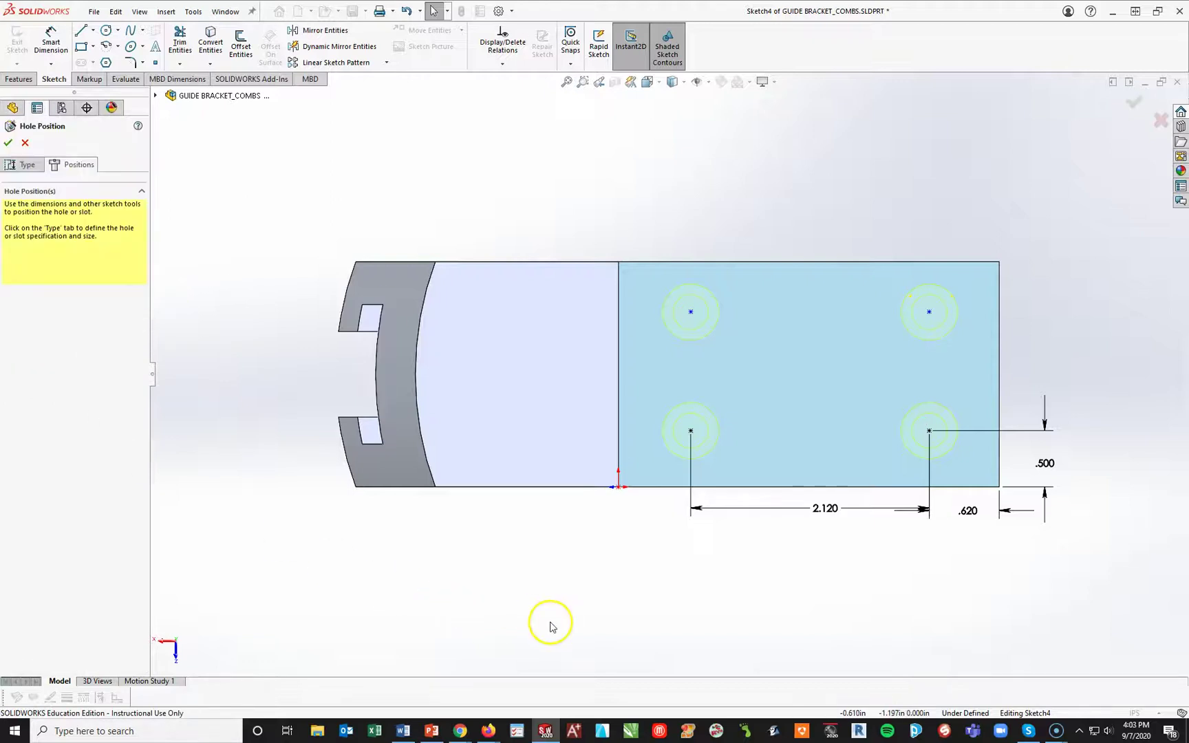
Dimension the vertical spacing between the upper and lower hole centers near the plate's free end at 1 in.
{"action": "left_click", "coordinate": [51, 41]}
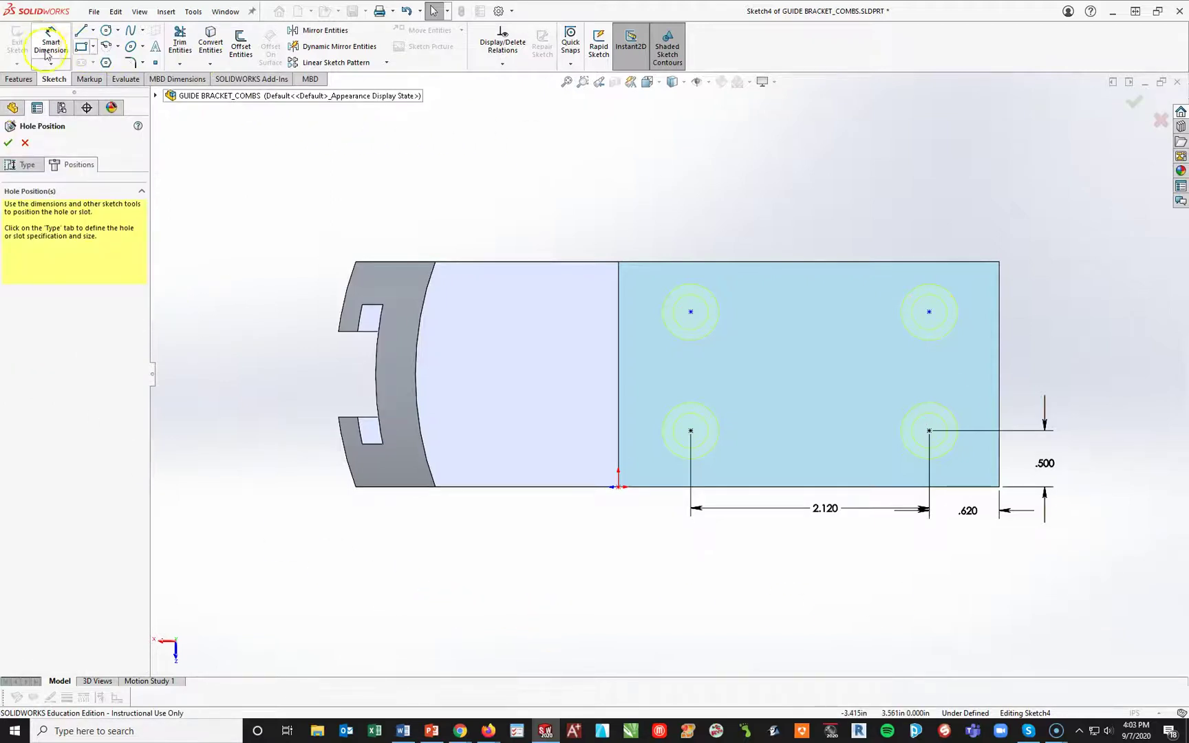
{"action": "left_click", "coordinate": [930, 431]}
{"action": "left_click", "coordinate": [929, 314]}
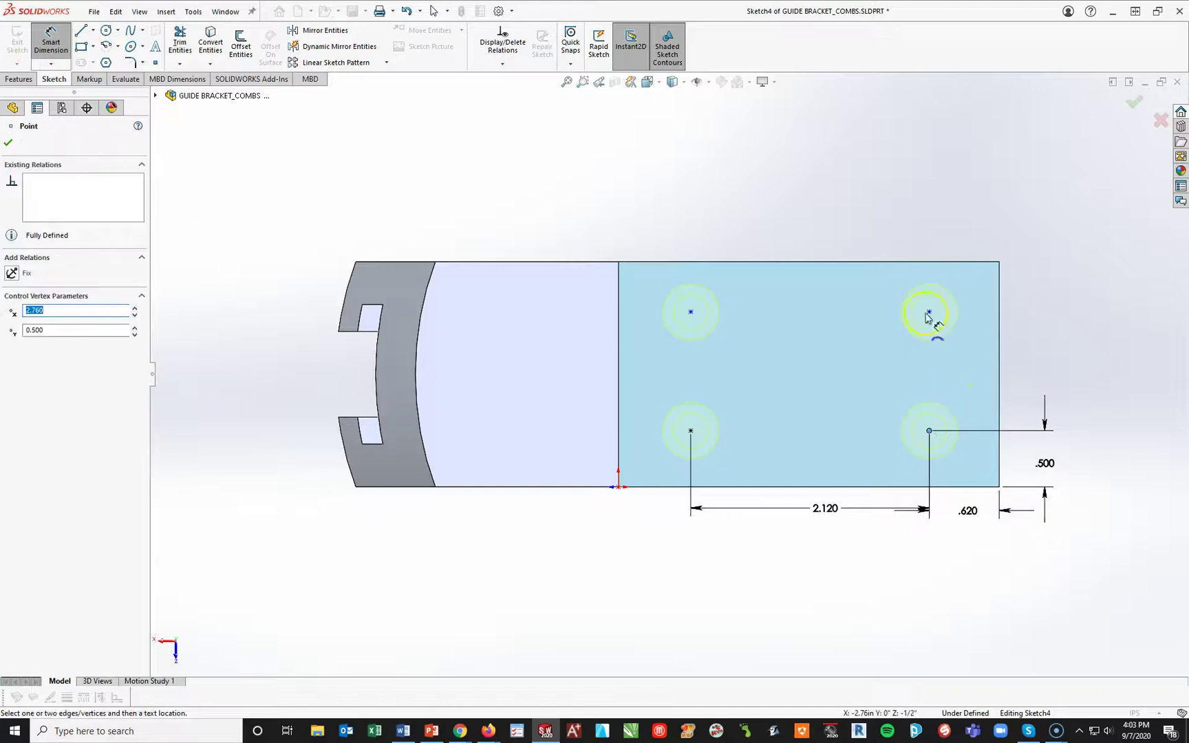
{"action": "left_click", "coordinate": [1047, 356]}
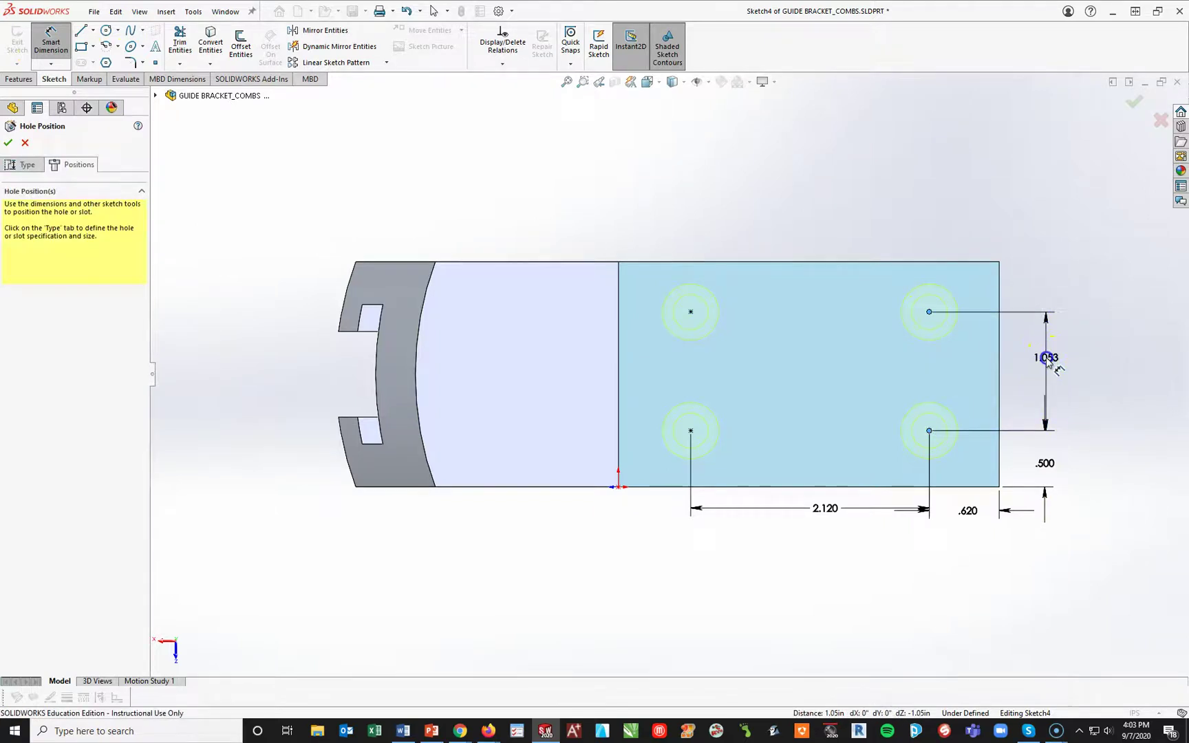
{"action": "type", "text": "1.05280735in"}
{"action": "key", "text": "Return"}
{"action": "left_click", "coordinate": [945, 566]}
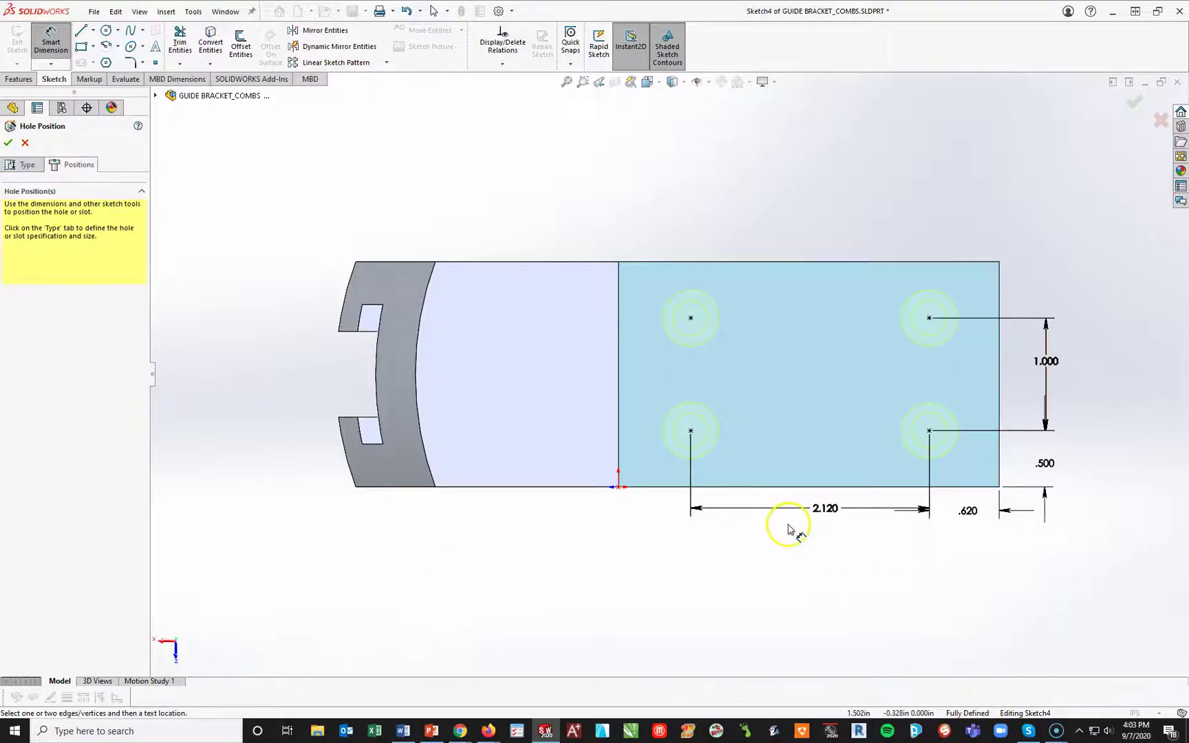
Finish placing the counterbored holes and show the bracket in isometric view.
{"action": "left_click", "coordinate": [1136, 104]}
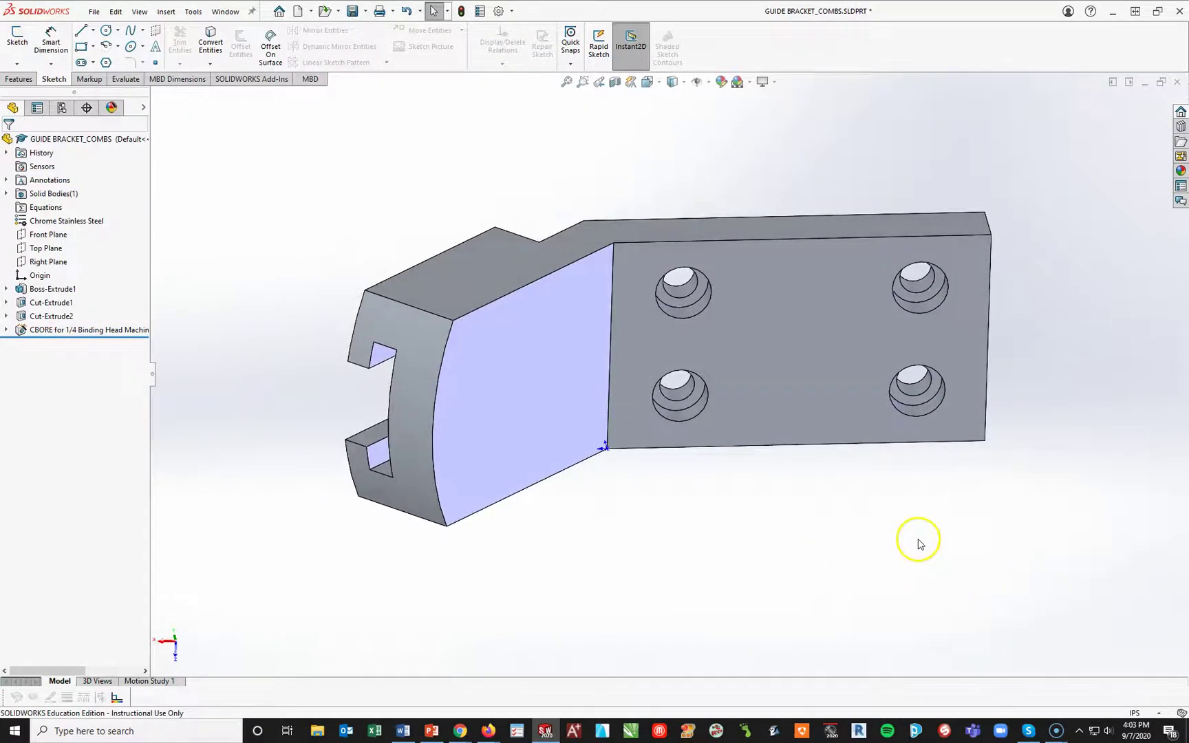
{"action": "key", "text": "space"}
{"action": "left_click", "coordinate": [1062, 588]}
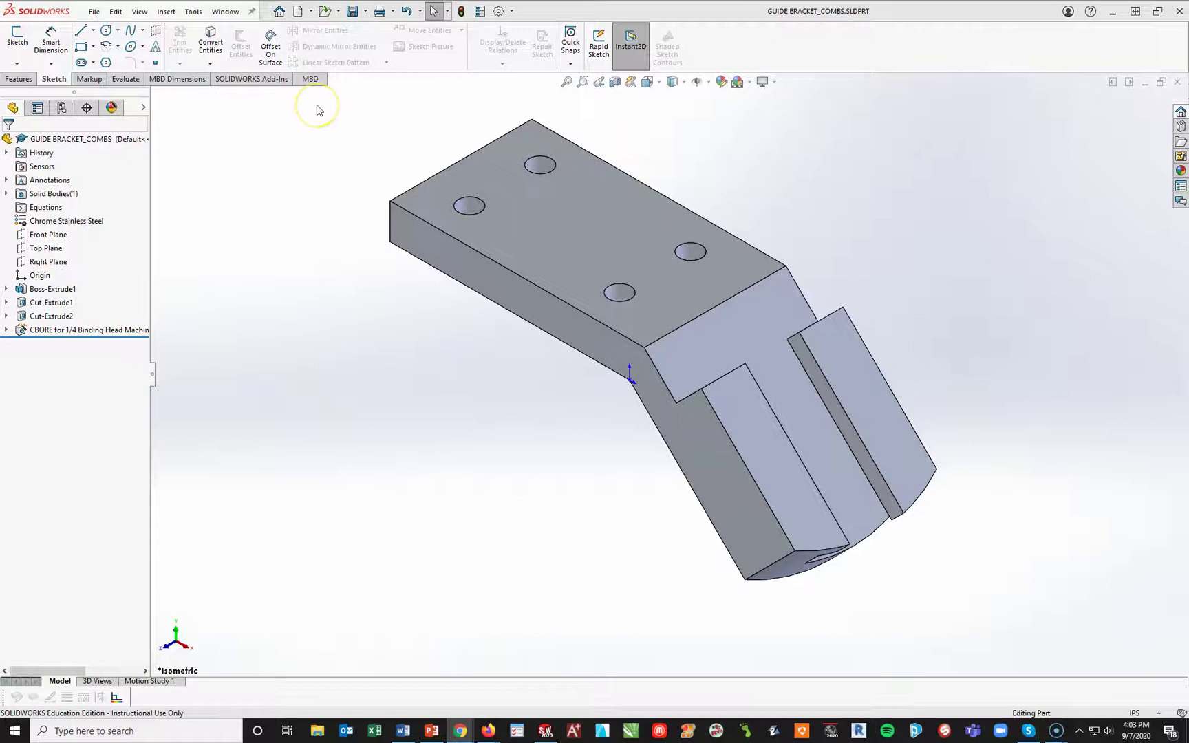
Create a new drawing from the GHS A INCH template.
{"action": "left_click", "coordinate": [296, 11]}
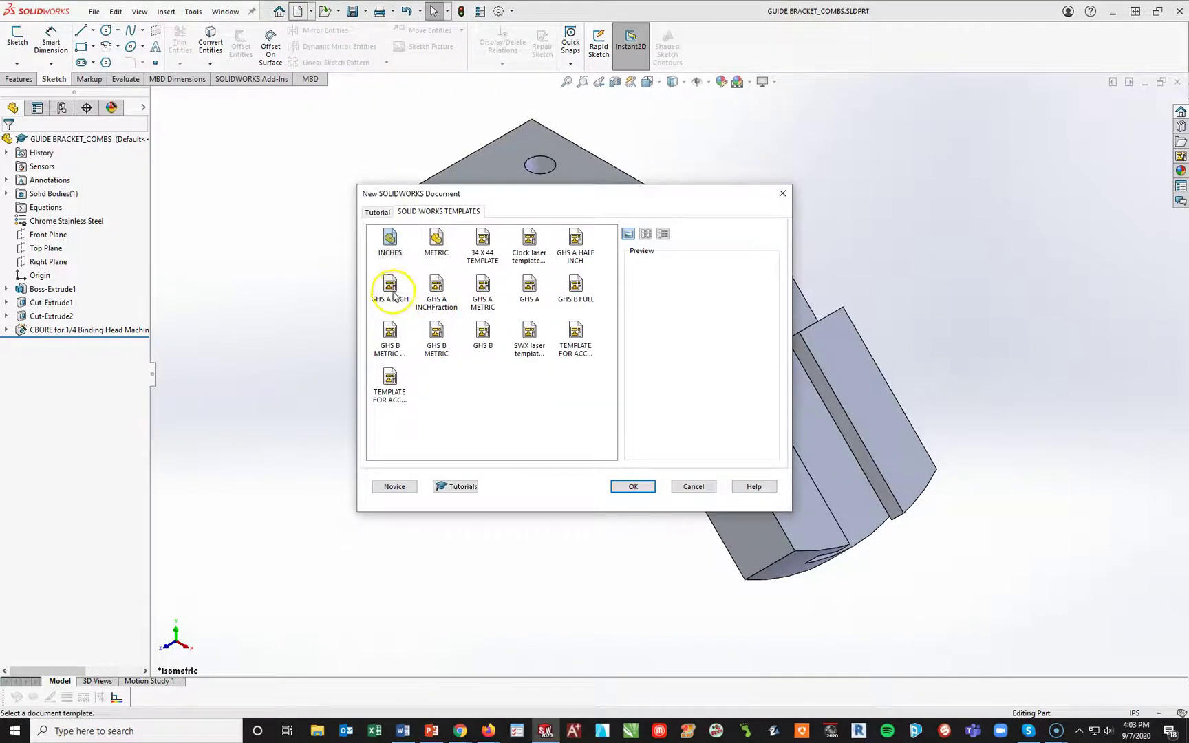
{"action": "left_click", "coordinate": [390, 289]}
{"action": "left_click", "coordinate": [632, 486]}
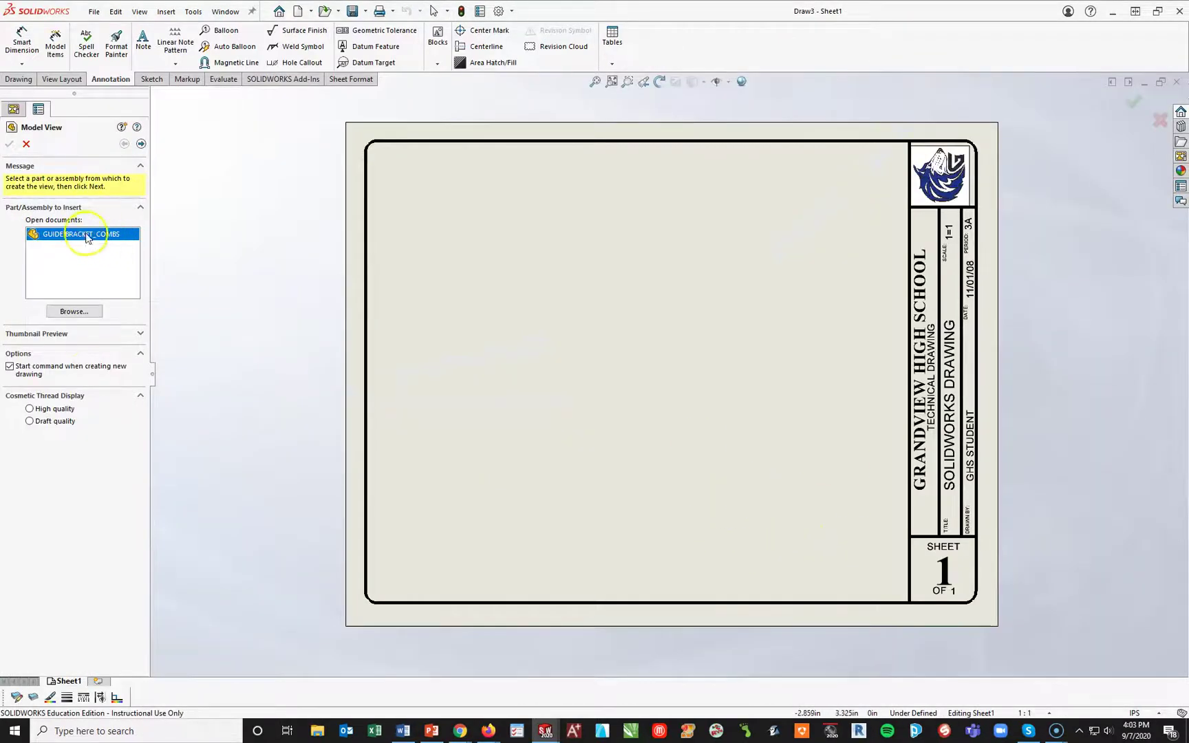
Insert a front view of GUIDE BRACKET_COMBS with hidden lines visible in the lower part of the sheet.
{"action": "double_click", "coordinate": [84, 235]}
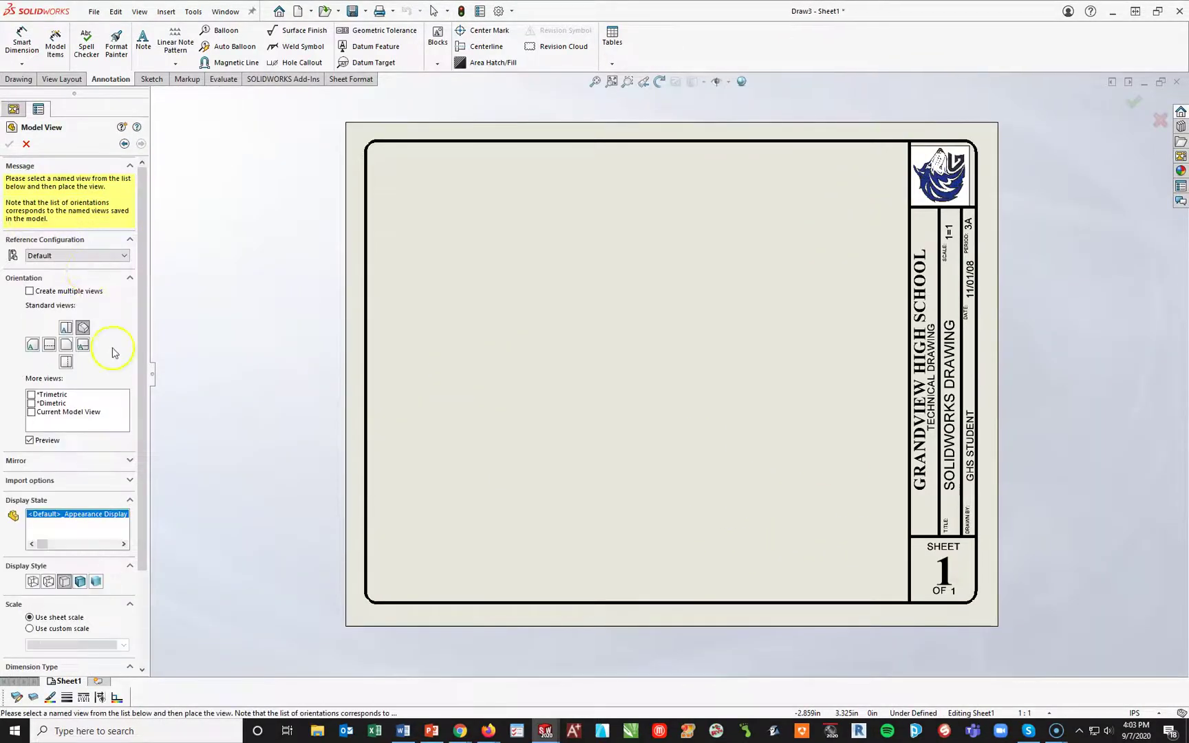
{"action": "left_click", "coordinate": [66, 346]}
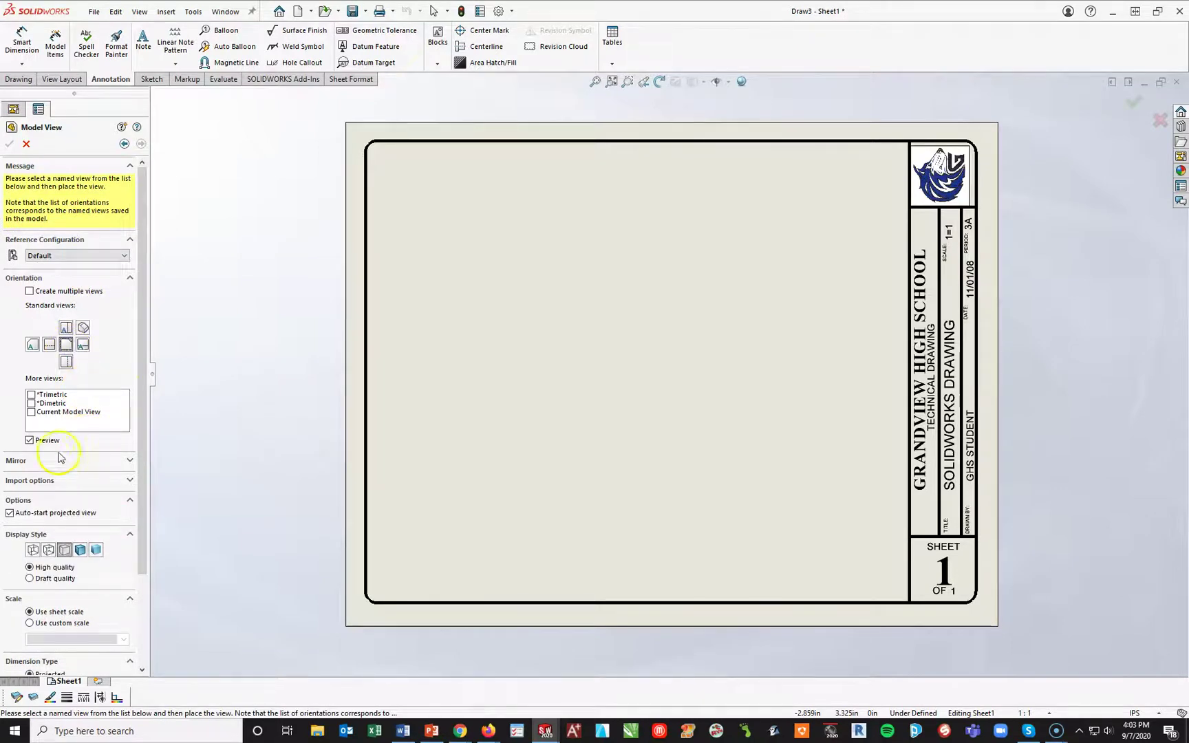
{"action": "left_click", "coordinate": [48, 550]}
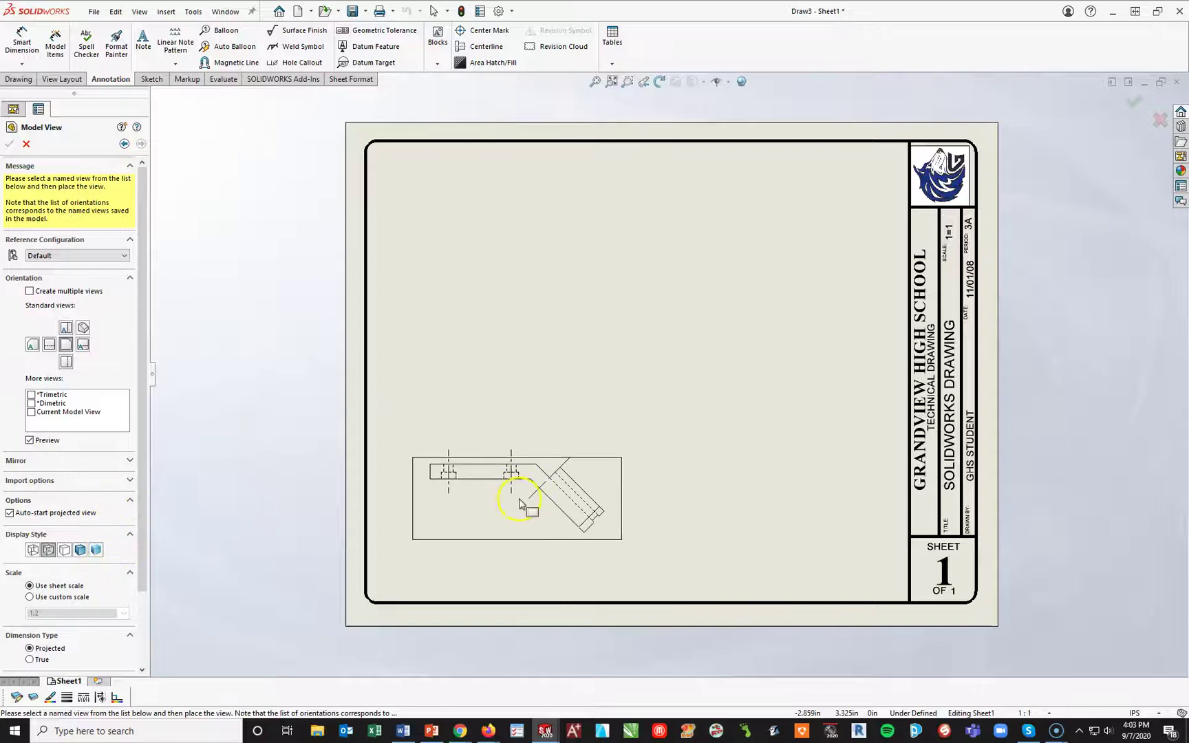
{"action": "left_click", "coordinate": [517, 457]}
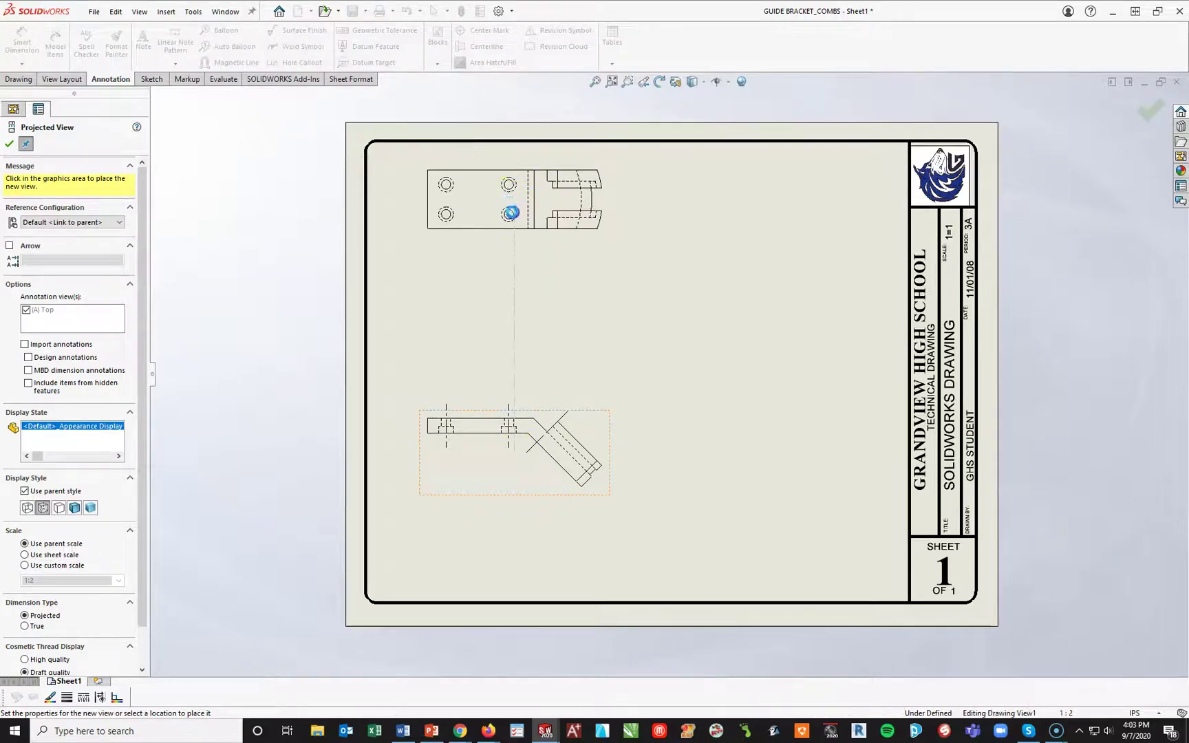
Project the top, right-side and isometric views from the front view.
{"action": "left_click", "coordinate": [515, 203]}
{"action": "left_click", "coordinate": [853, 485]}
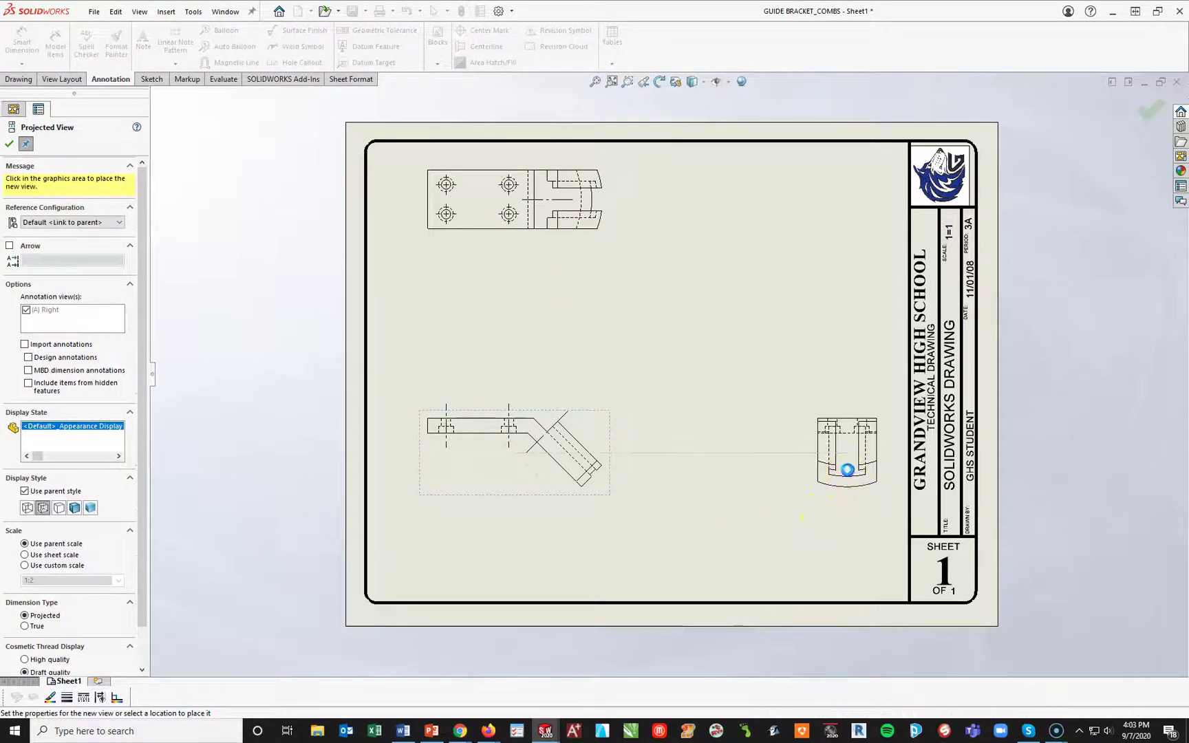
{"action": "left_click", "coordinate": [840, 293]}
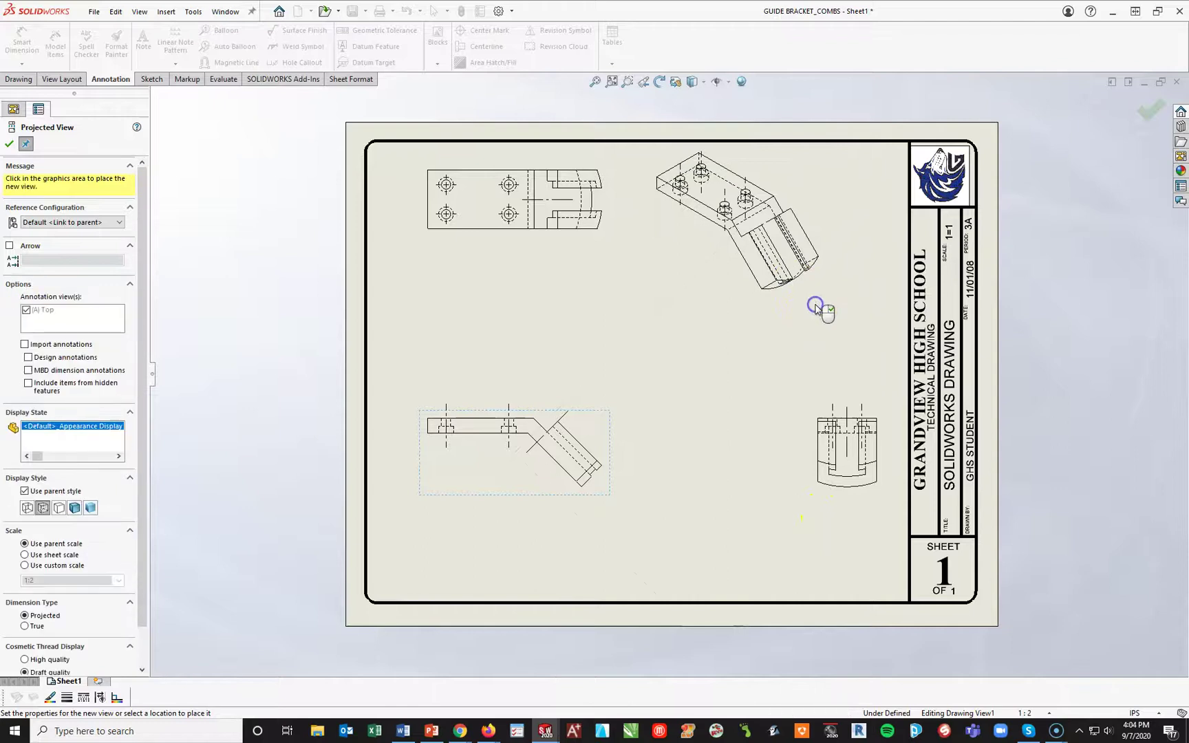
{"action": "key", "text": "Escape"}
Move the isometric view beside the title block's logo and display it shaded with edges.
{"action": "left_click_drag", "start_coordinate": [846, 310], "coordinate": [879, 325]}
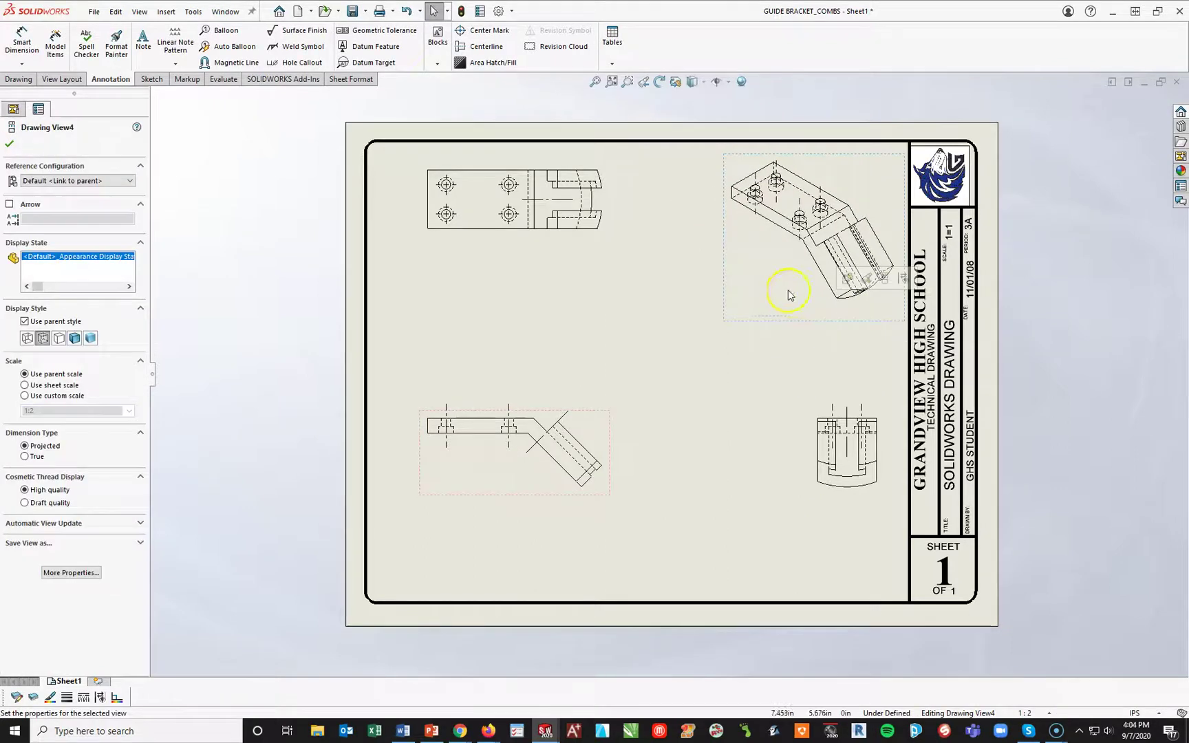
{"action": "left_click", "coordinate": [74, 338]}
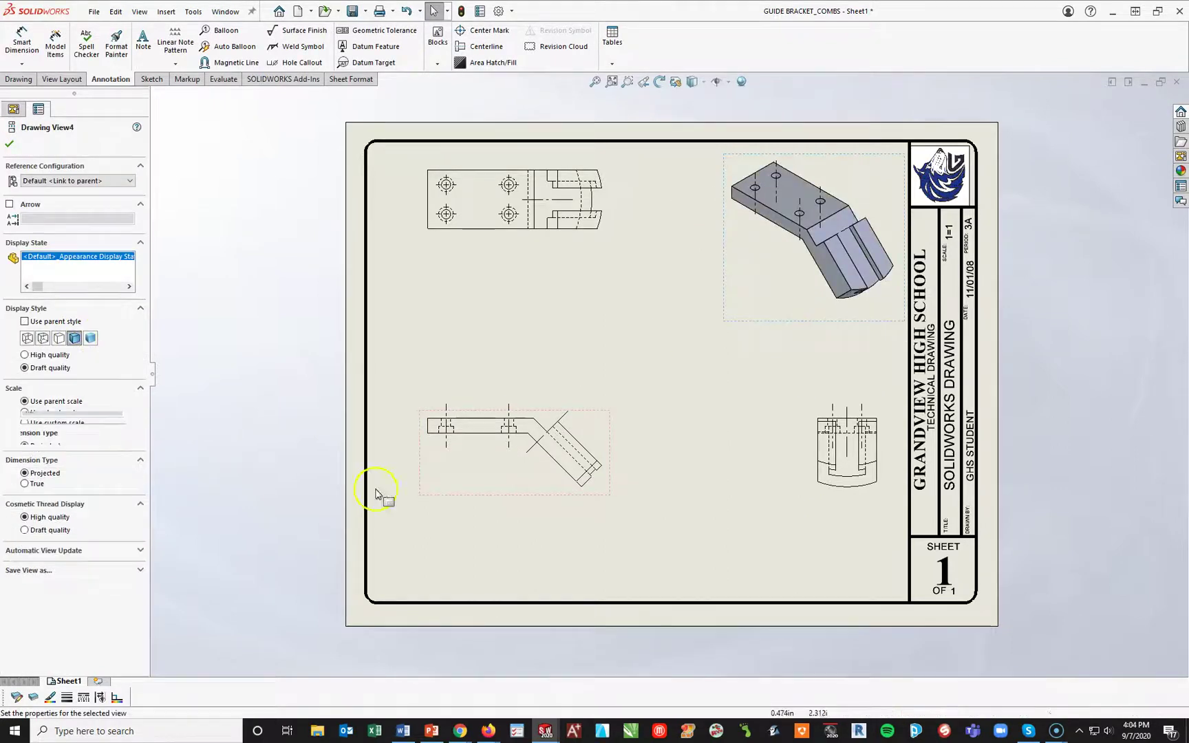
{"action": "left_click", "coordinate": [680, 405]}
Delete the hole centerlines in the isometric view and the T-slot centerlines in the top, front and right-side views.
{"action": "mouse_move", "coordinate": [700, 140]}
{"action": "left_mouse_down"}
{"action": "mouse_move", "coordinate": [750, 172]}
{"action": "mouse_move", "coordinate": [888, 342]}
{"action": "left_mouse_up"}
{"action": "key", "text": "Delete"}
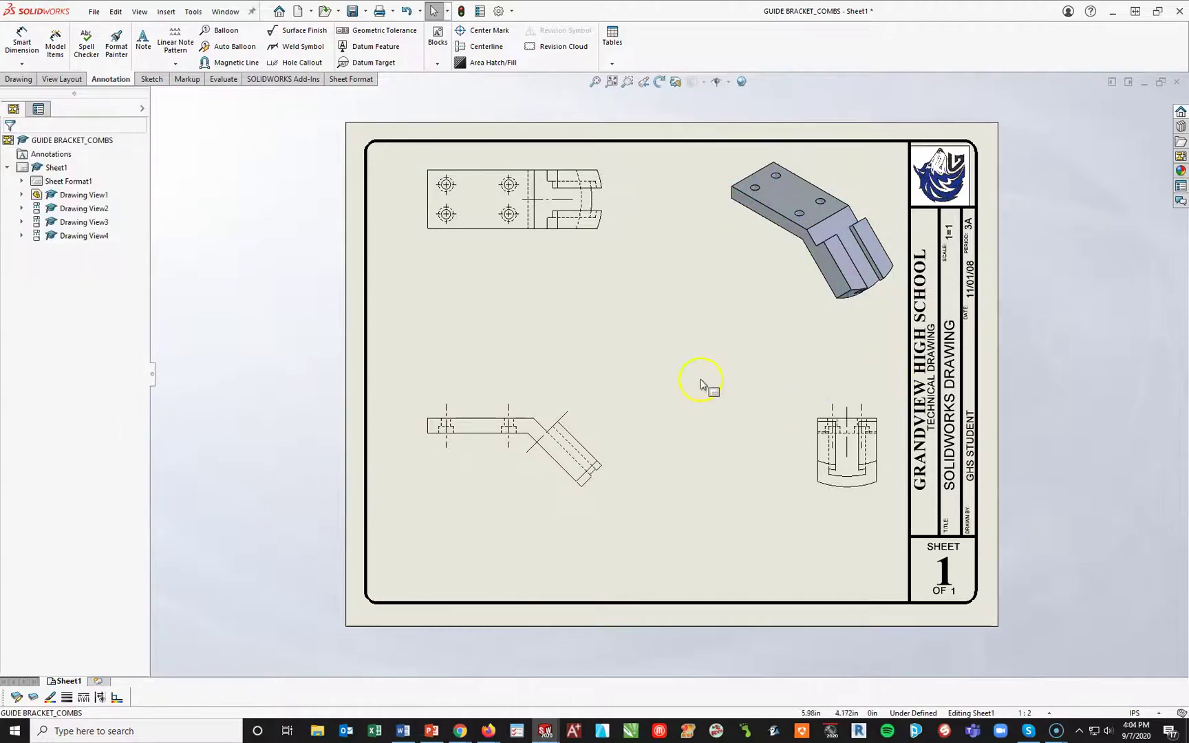
{"action": "scroll", "coordinate": [482, 257], "scroll_direction": "down", "scroll_amount": 2}
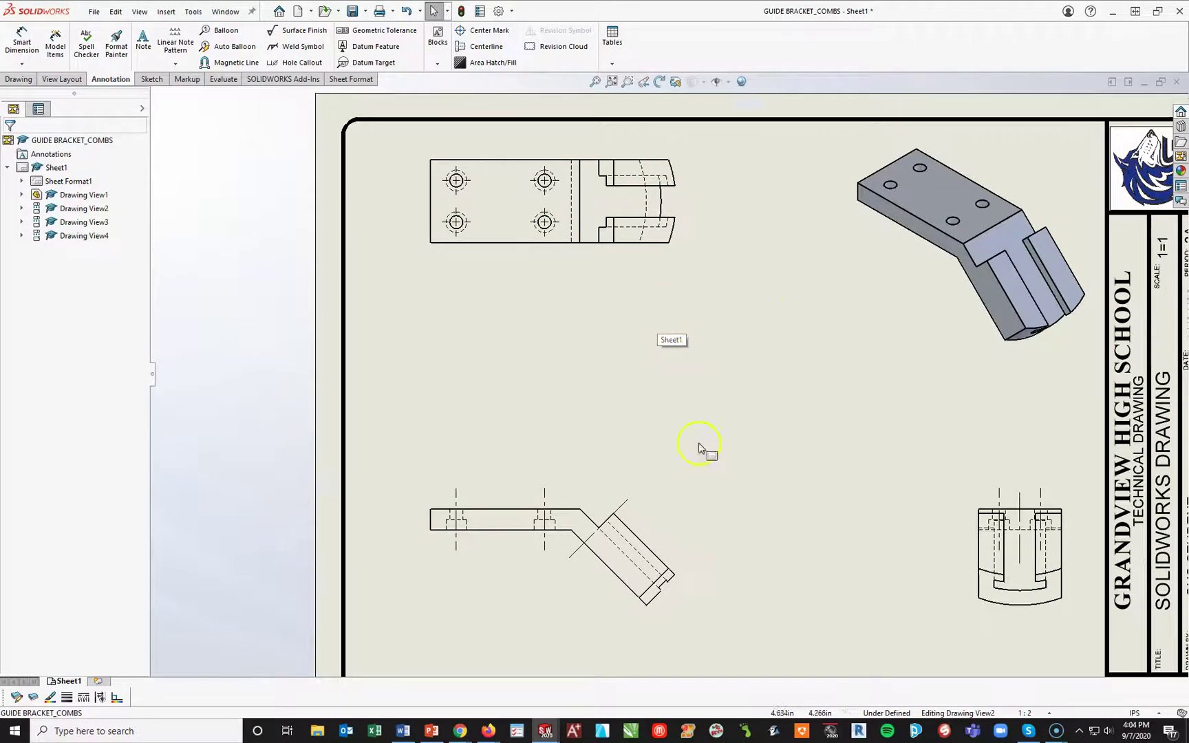
{"action": "scroll", "coordinate": [651, 531], "scroll_direction": "down", "scroll_amount": 1}
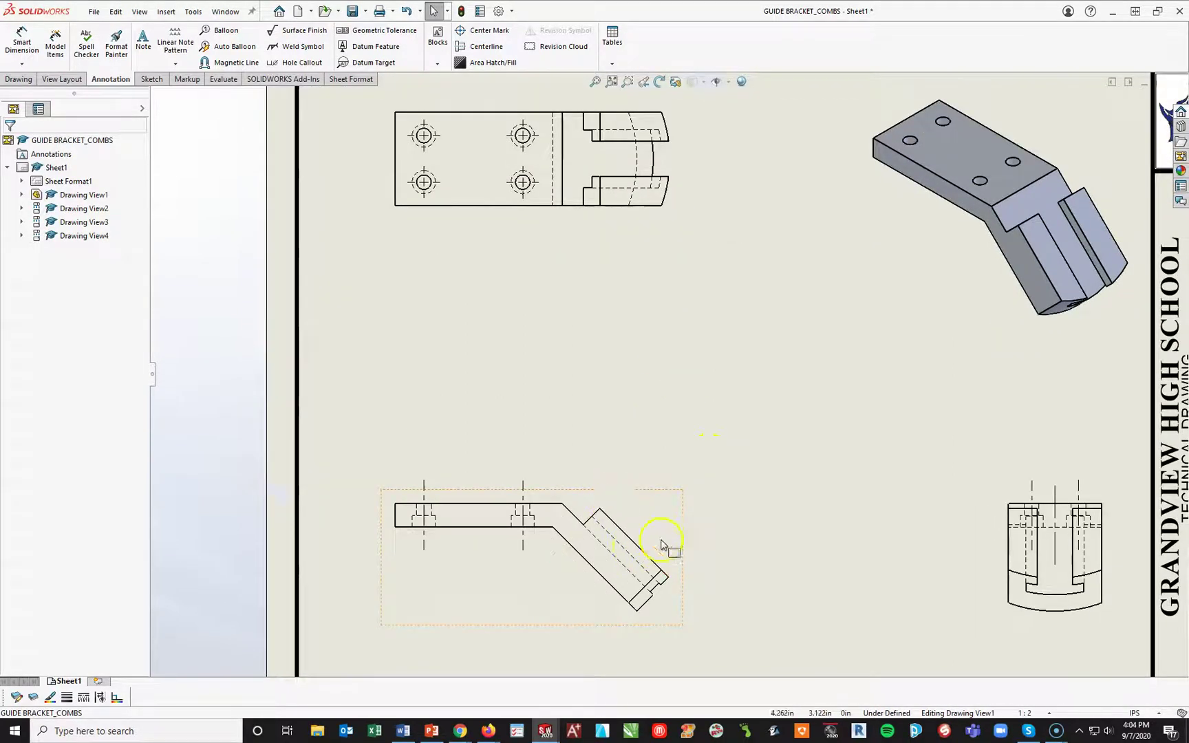
{"action": "left_click", "coordinate": [1054, 562]}
{"action": "key", "text": "Delete"}
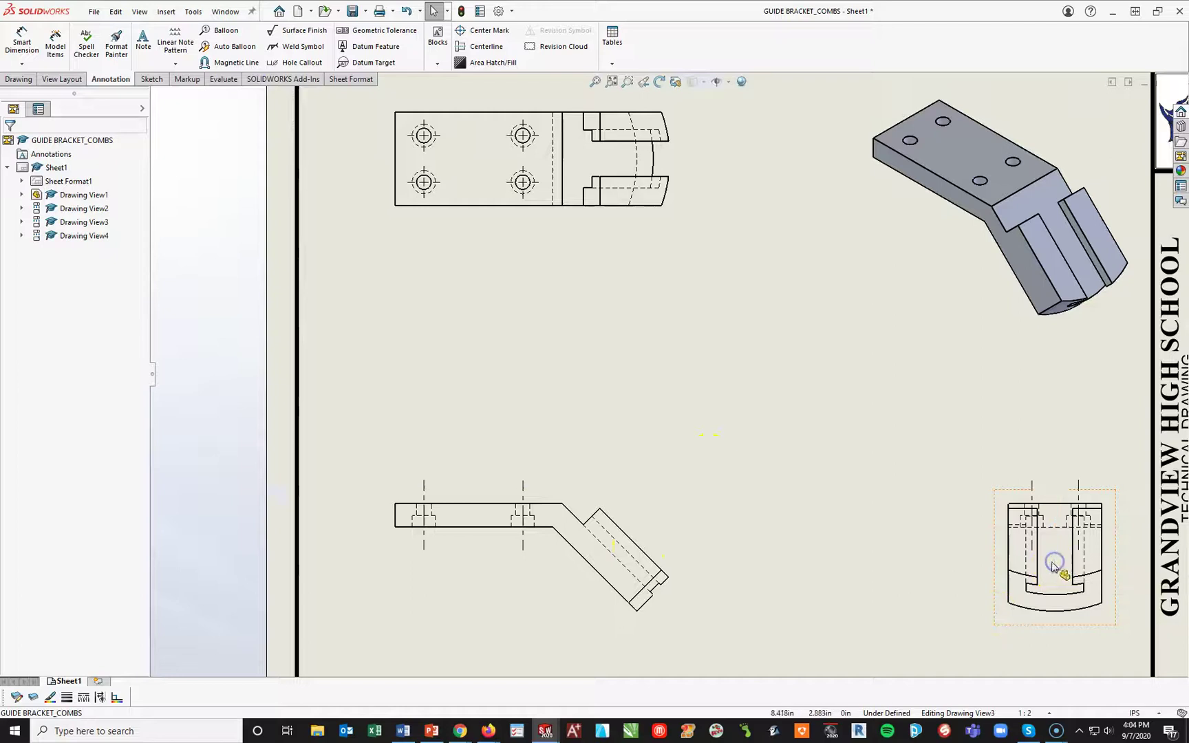
{"action": "scroll", "coordinate": [788, 569], "scroll_direction": "up", "scroll_amount": 1}
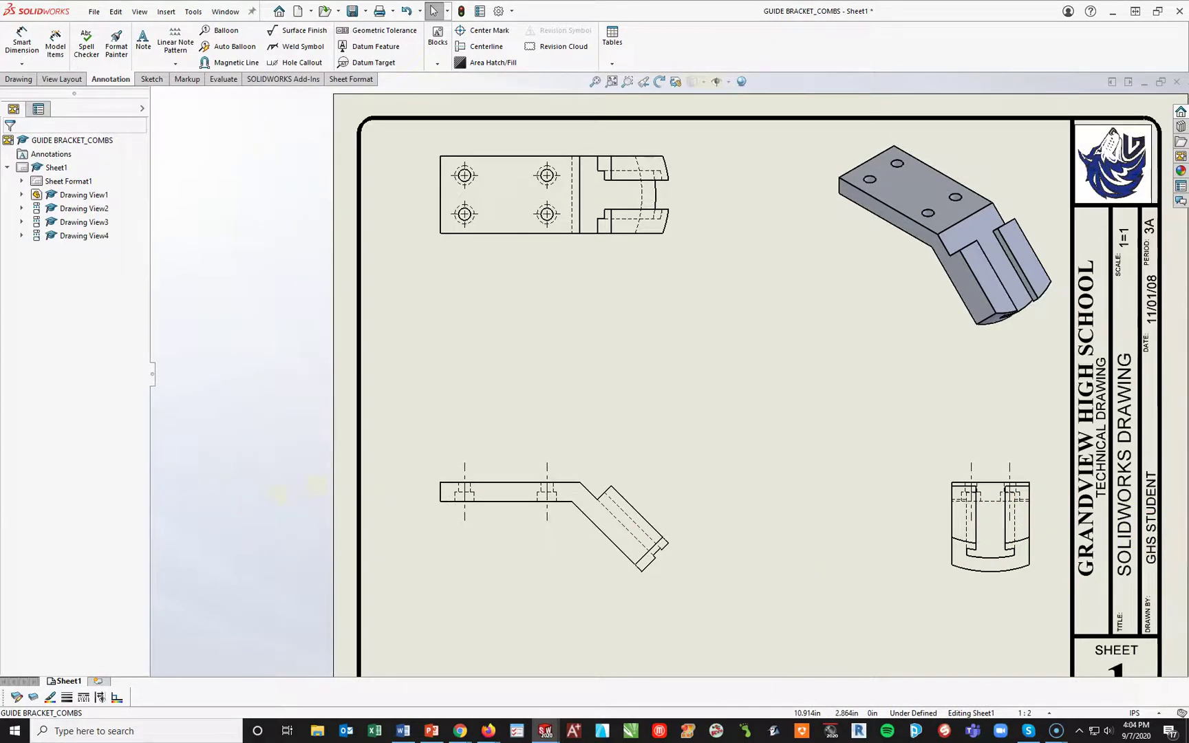
Switch to the Guide Bracket PDF in Chrome and examine how views A-A and B-B are arranged, returning to the SOLIDWORKS drawing.
{"action": "key", "text": "alt+Tab"}
{"action": "double_click", "coordinate": [902, 26]}
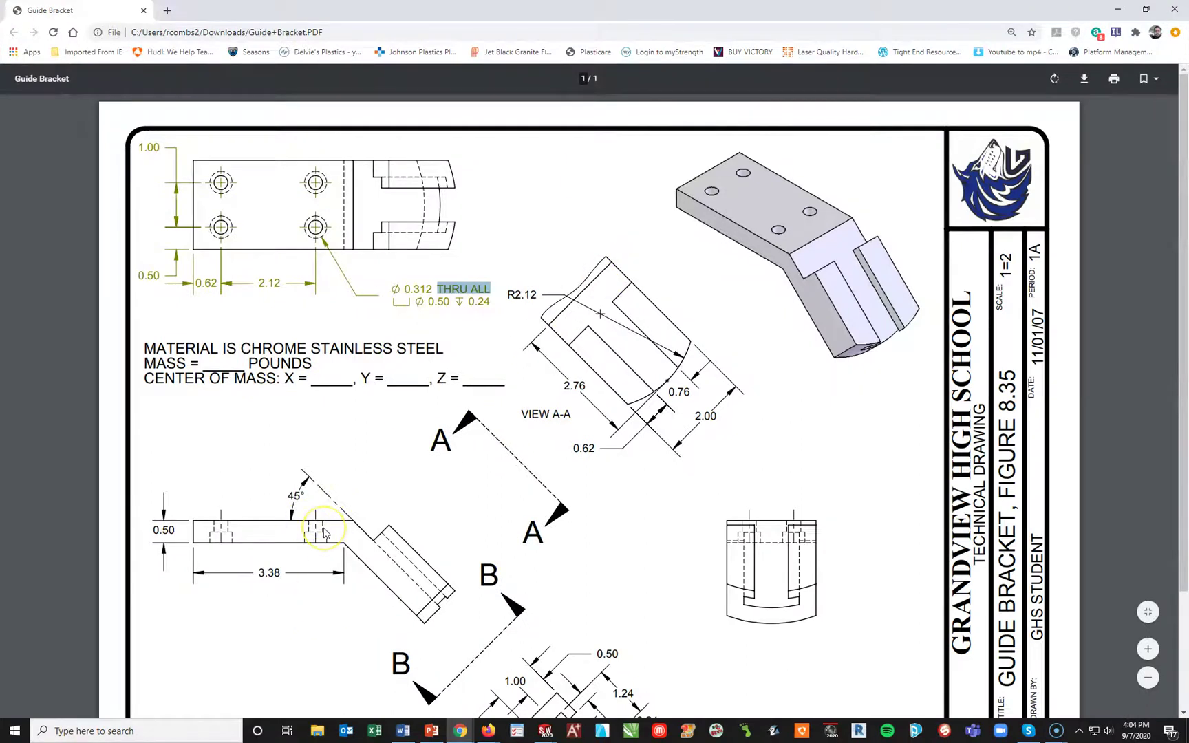
{"action": "scroll", "coordinate": [564, 527], "scroll_direction": "down", "scroll_amount": 2}
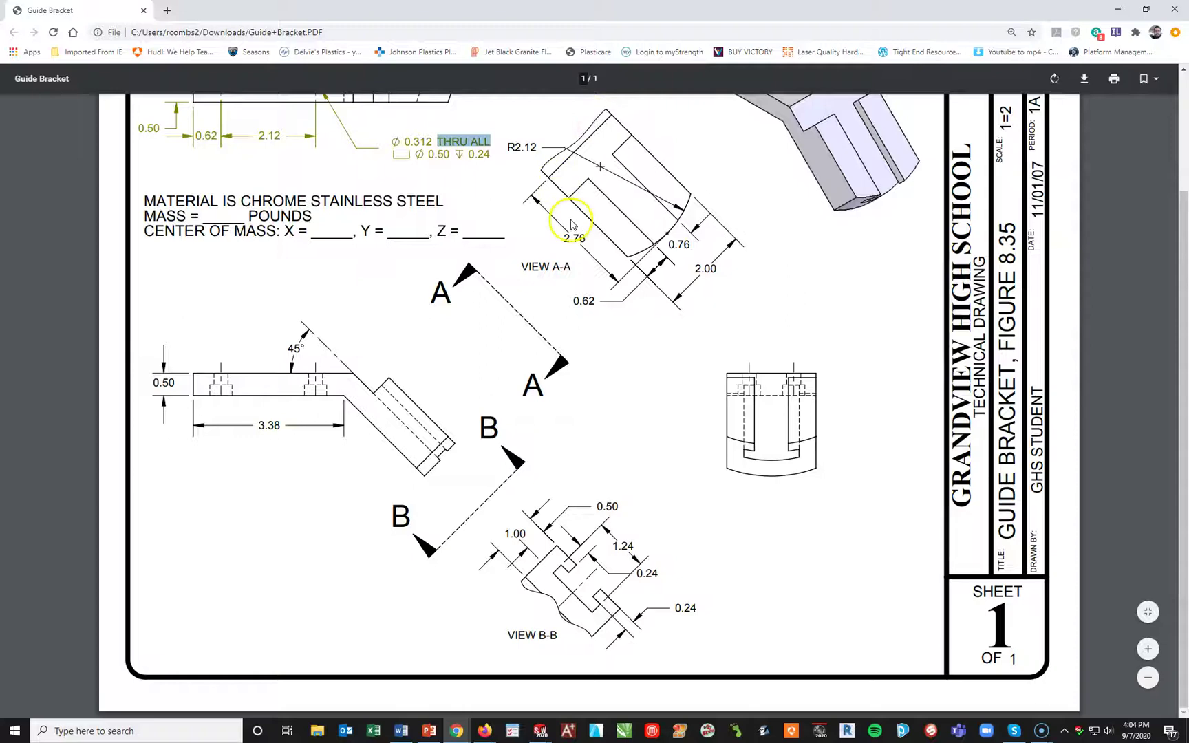
{"action": "left_click", "coordinate": [1115, 8]}
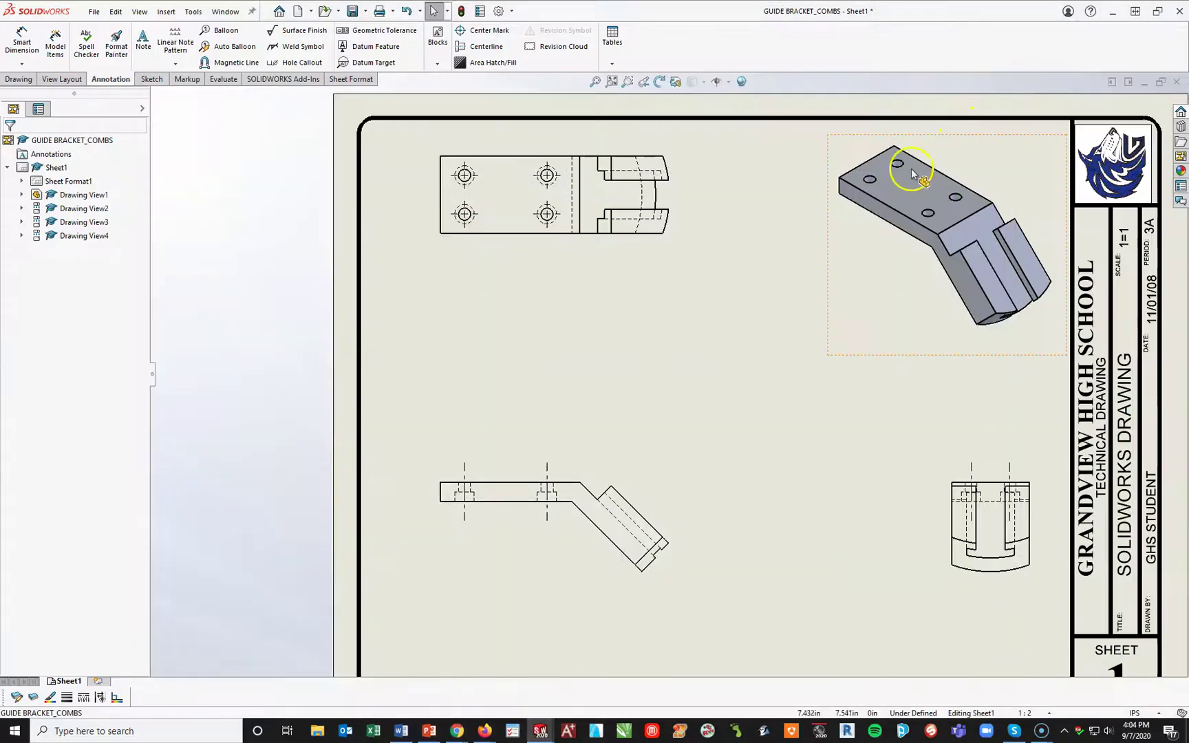
Create auxiliary view A-A from the front view's angled block edge, placing it diagonally between the top and isometric views.
{"action": "left_click", "coordinate": [74, 79]}
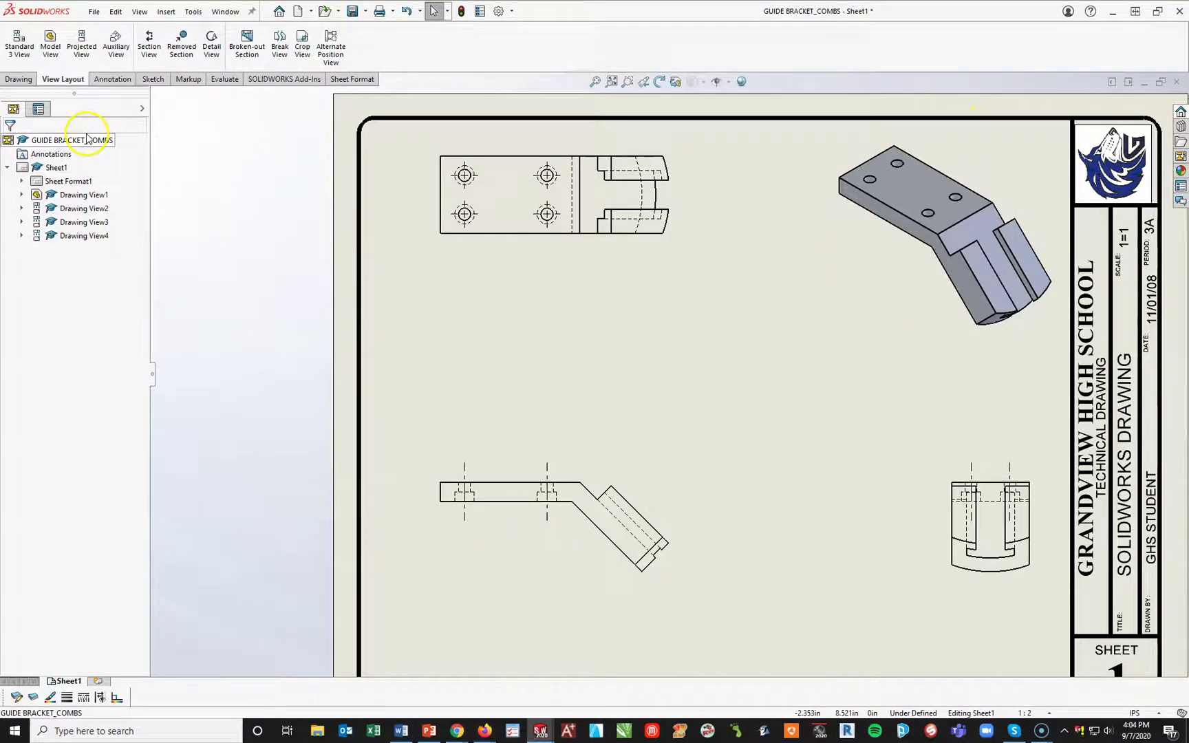
{"action": "left_click", "coordinate": [115, 42]}
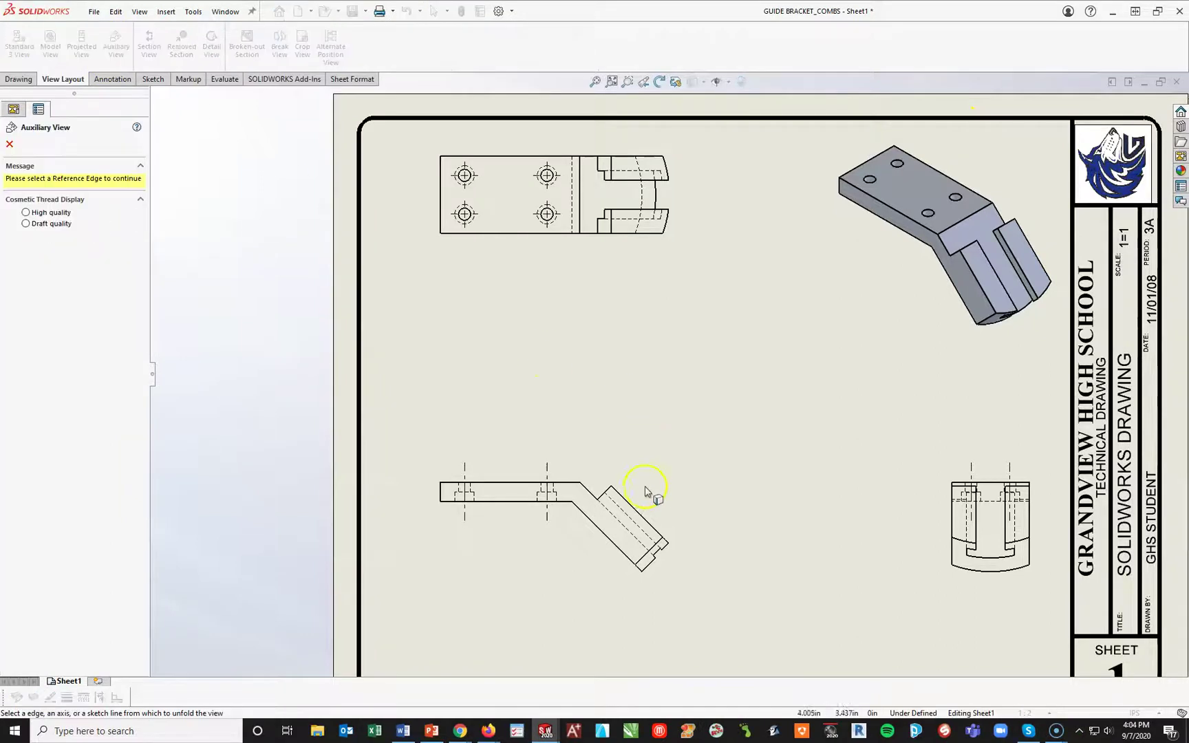
{"action": "scroll", "coordinate": [691, 491], "scroll_direction": "down", "scroll_amount": 3}
{"action": "left_click", "coordinate": [610, 518]}
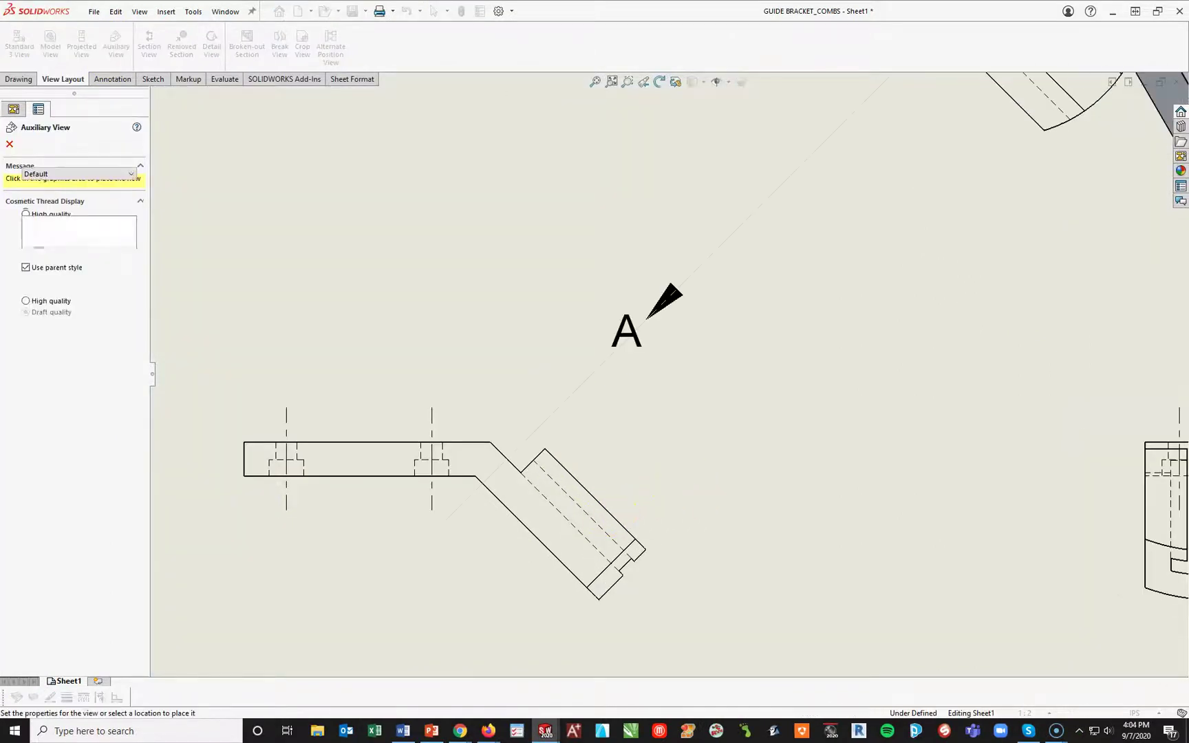
{"action": "scroll", "coordinate": [668, 379], "scroll_direction": "up", "scroll_amount": 3}
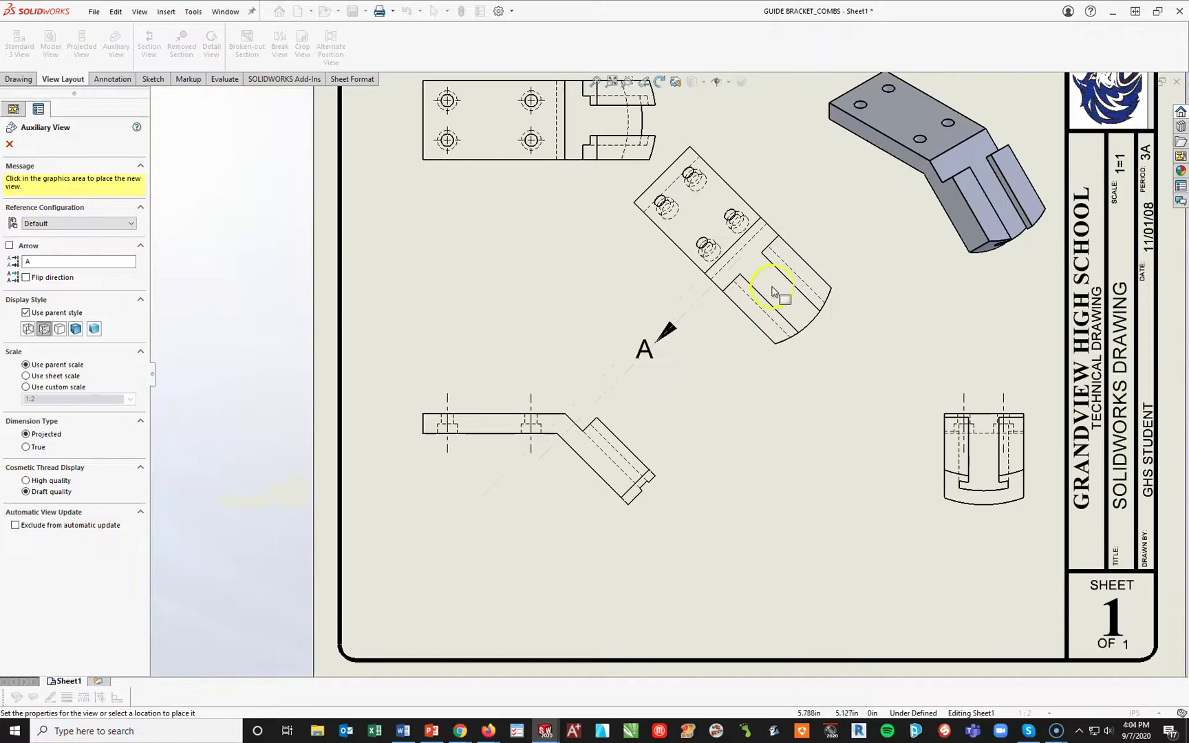
{"action": "left_click", "coordinate": [771, 315]}
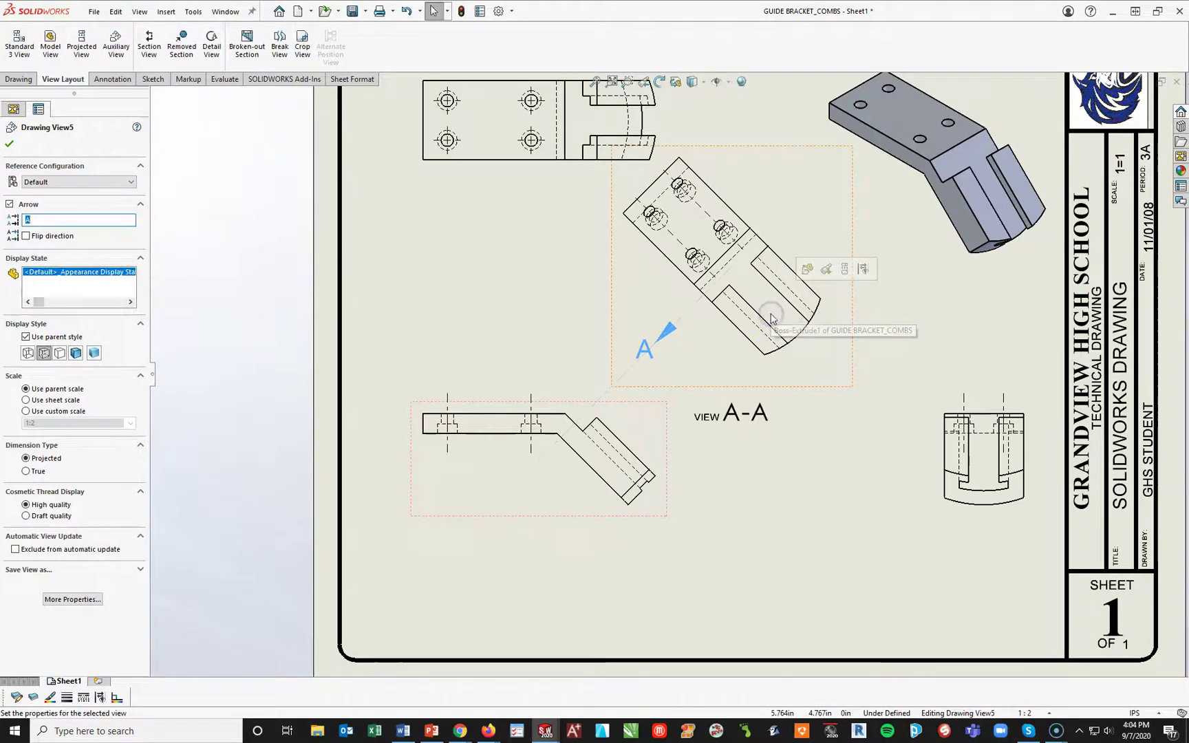
Extend the view A arrow into a two-arrow viewing line and place it parallel alongside the front view's angled block.
{"action": "left_click", "coordinate": [669, 335]}
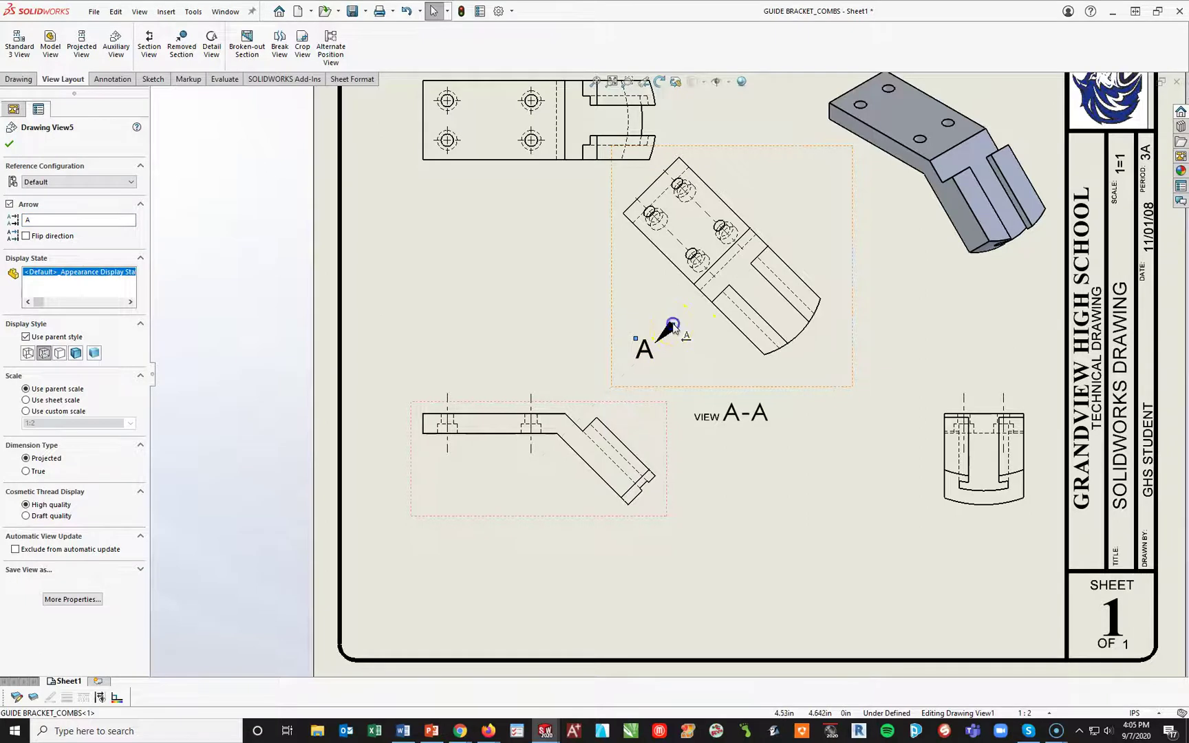
{"action": "left_click_drag", "start_coordinate": [674, 327], "coordinate": [765, 447]}
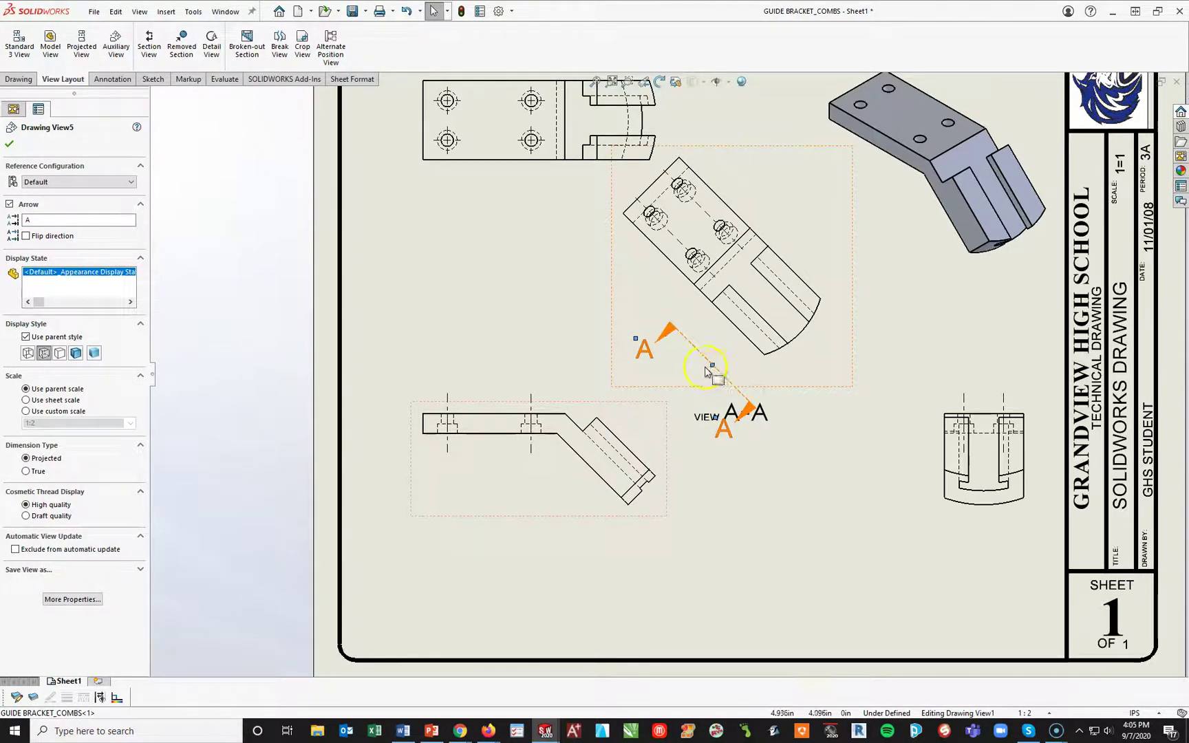
{"action": "left_click_drag", "start_coordinate": [718, 370], "coordinate": [666, 412]}
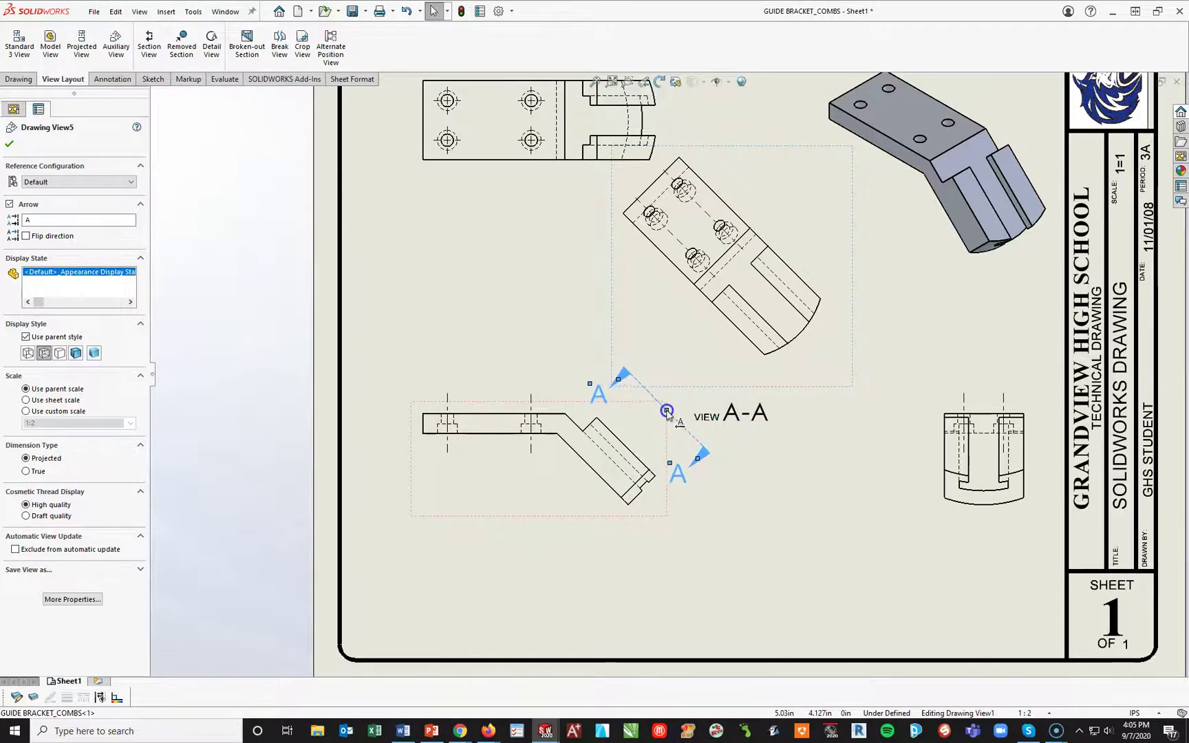
{"action": "left_click", "coordinate": [770, 453]}
Move the VIEW A-A label between the auxiliary view and its viewing line.
{"action": "left_click_drag", "start_coordinate": [750, 421], "coordinate": [693, 346]}
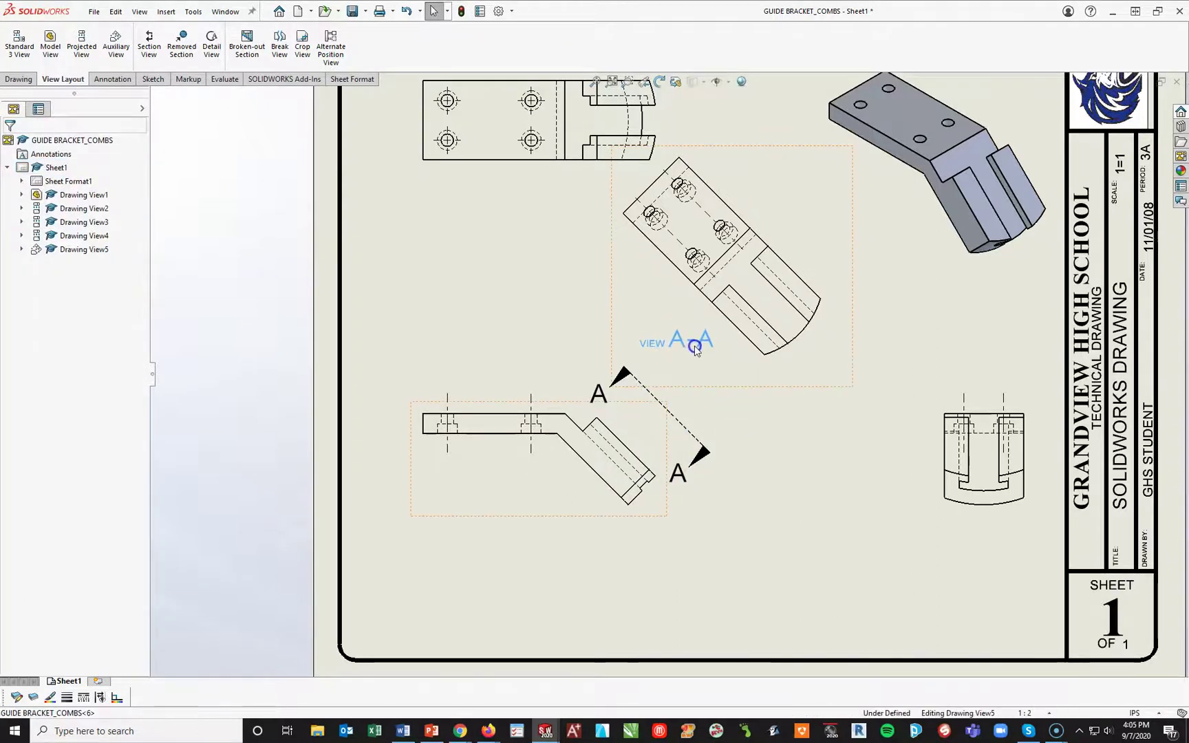
{"action": "left_click", "coordinate": [791, 443]}
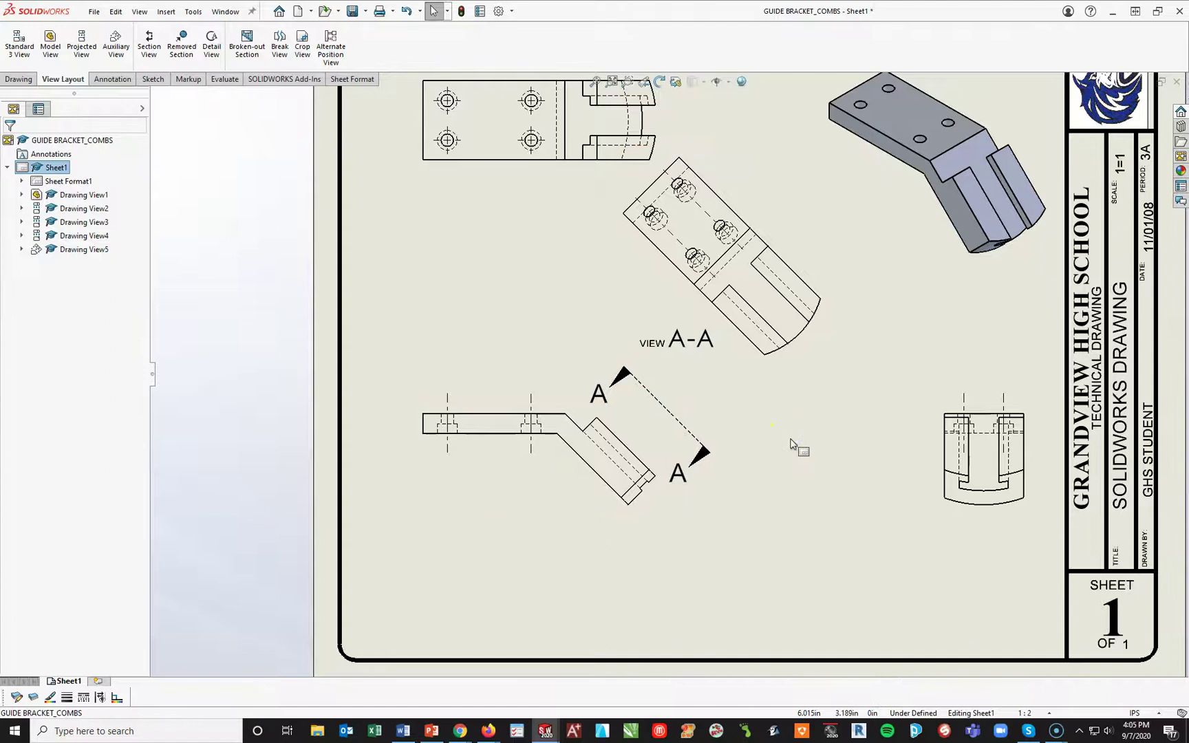
{"action": "left_click", "coordinate": [817, 387]}
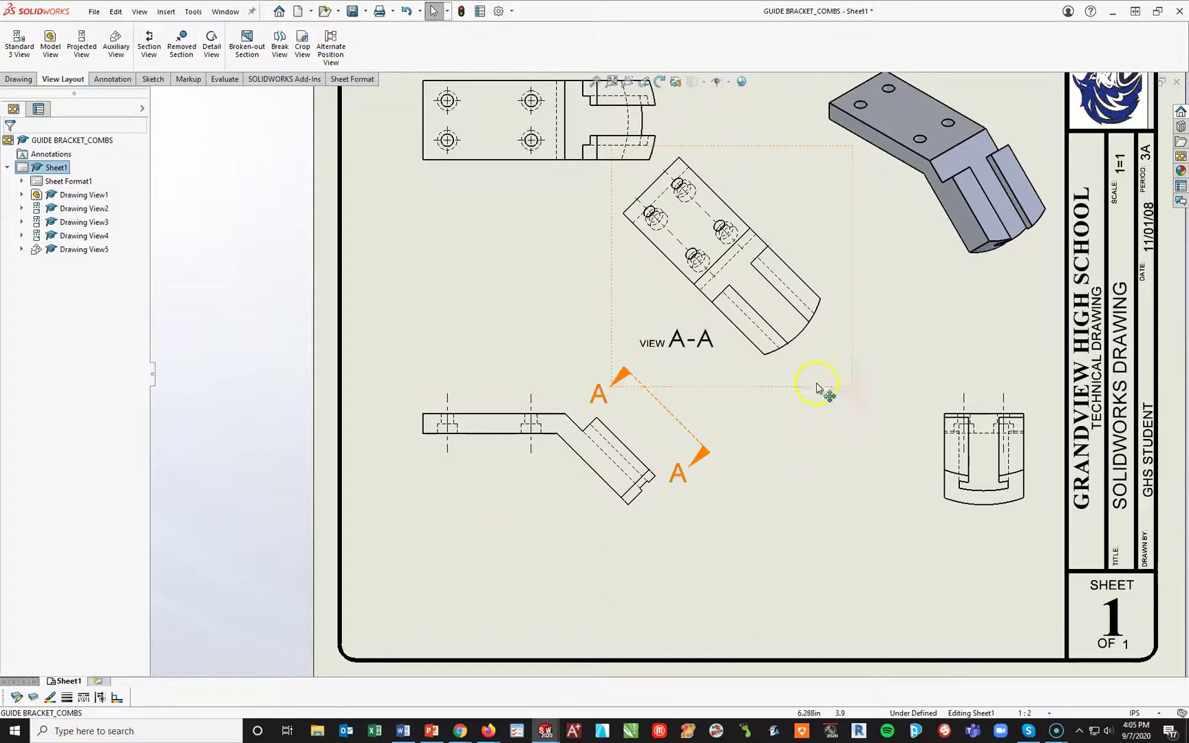
Set auxiliary view A-A to the Hidden Lines Removed display style.
{"action": "left_click", "coordinate": [834, 344]}
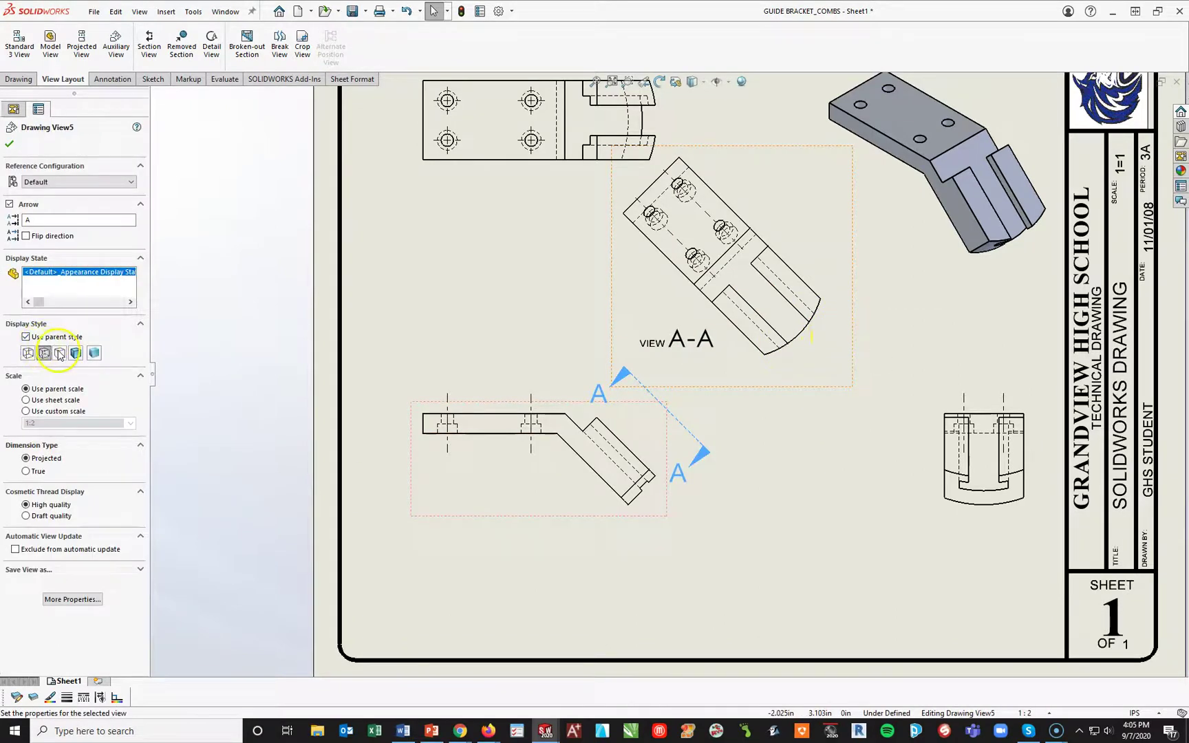
{"action": "left_click", "coordinate": [60, 354]}
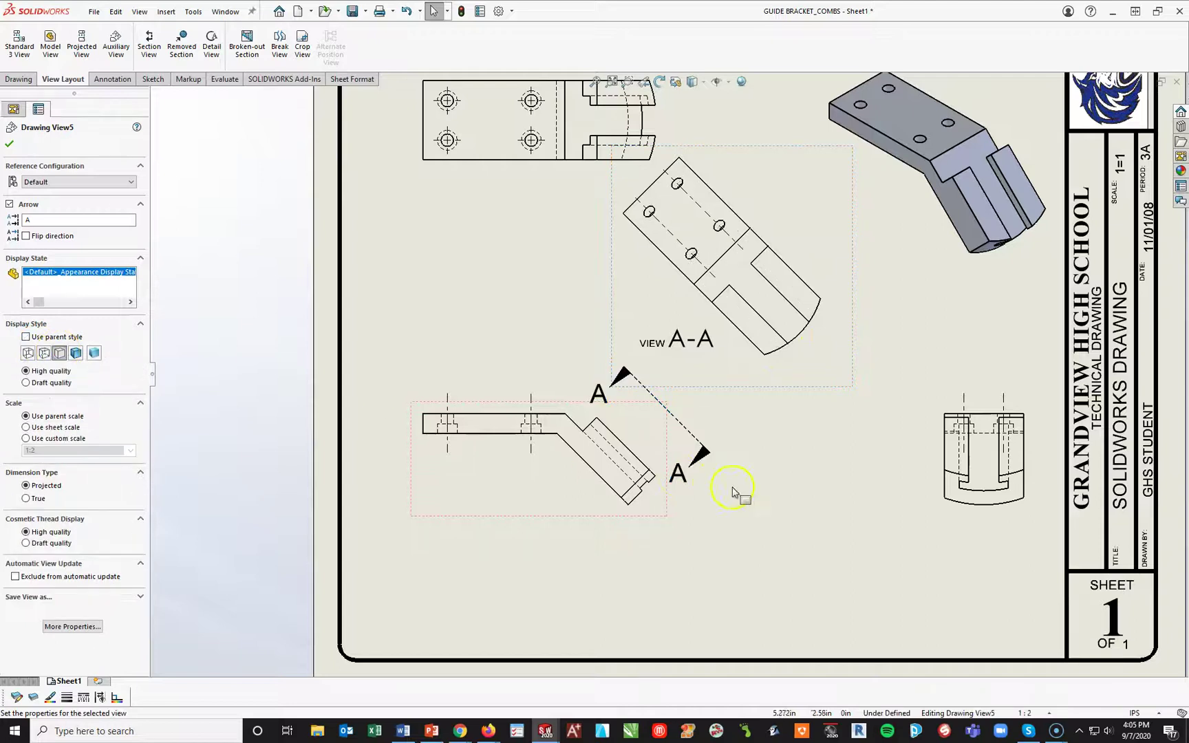
{"action": "left_click", "coordinate": [798, 421]}
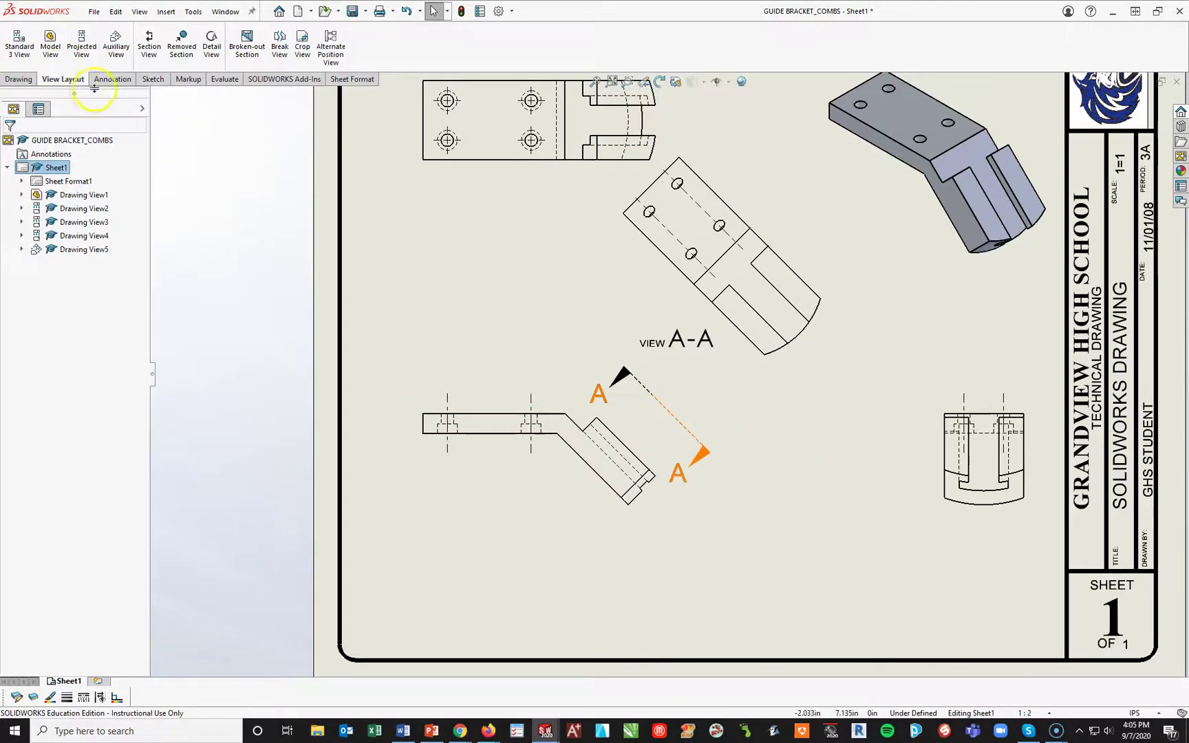
Sketch a closed spline in view A-A, running wavily just behind the bend line and looping around the slotted block end.
{"action": "left_click", "coordinate": [150, 79]}
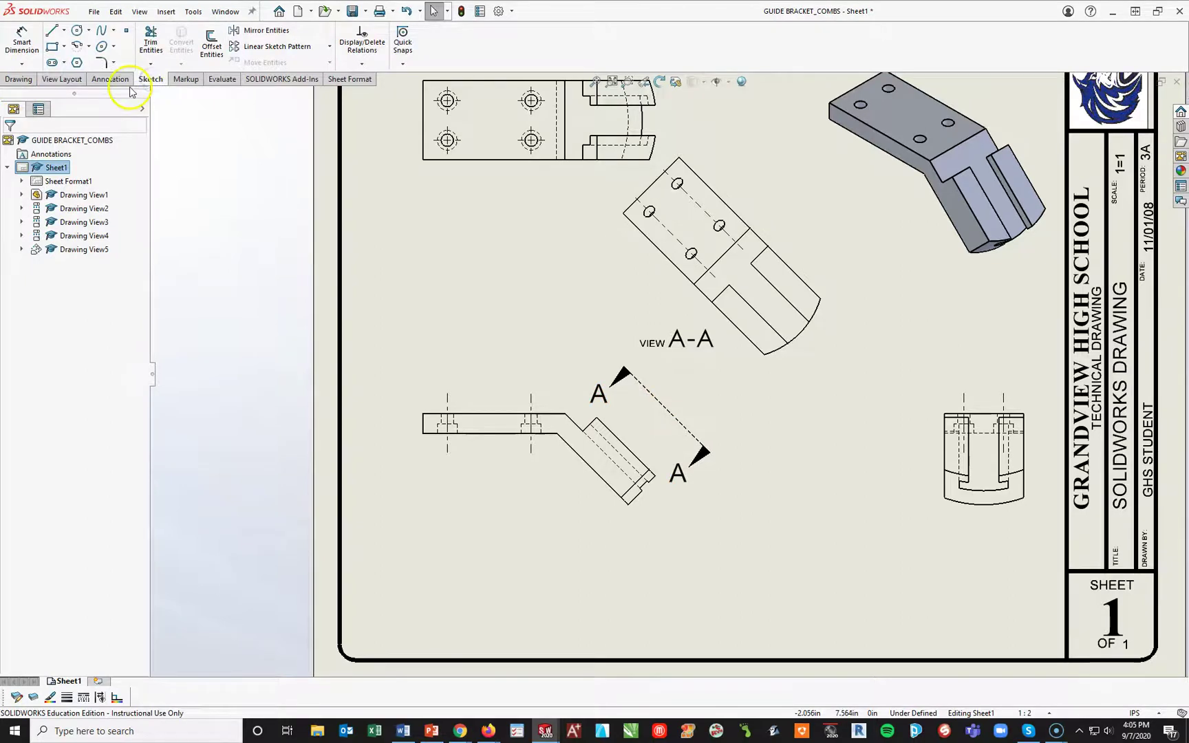
{"action": "scroll", "coordinate": [131, 86], "scroll_direction": "down", "scroll_amount": 3}
{"action": "left_click", "coordinate": [150, 79]}
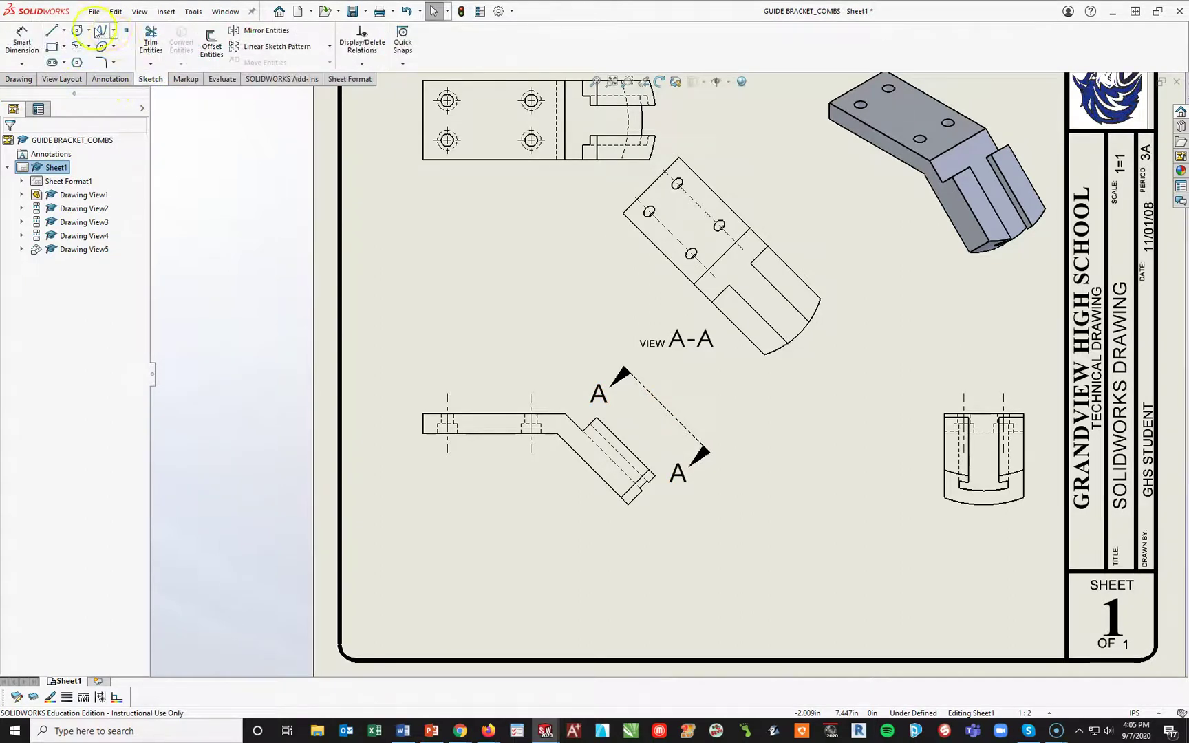
{"action": "left_click", "coordinate": [100, 32]}
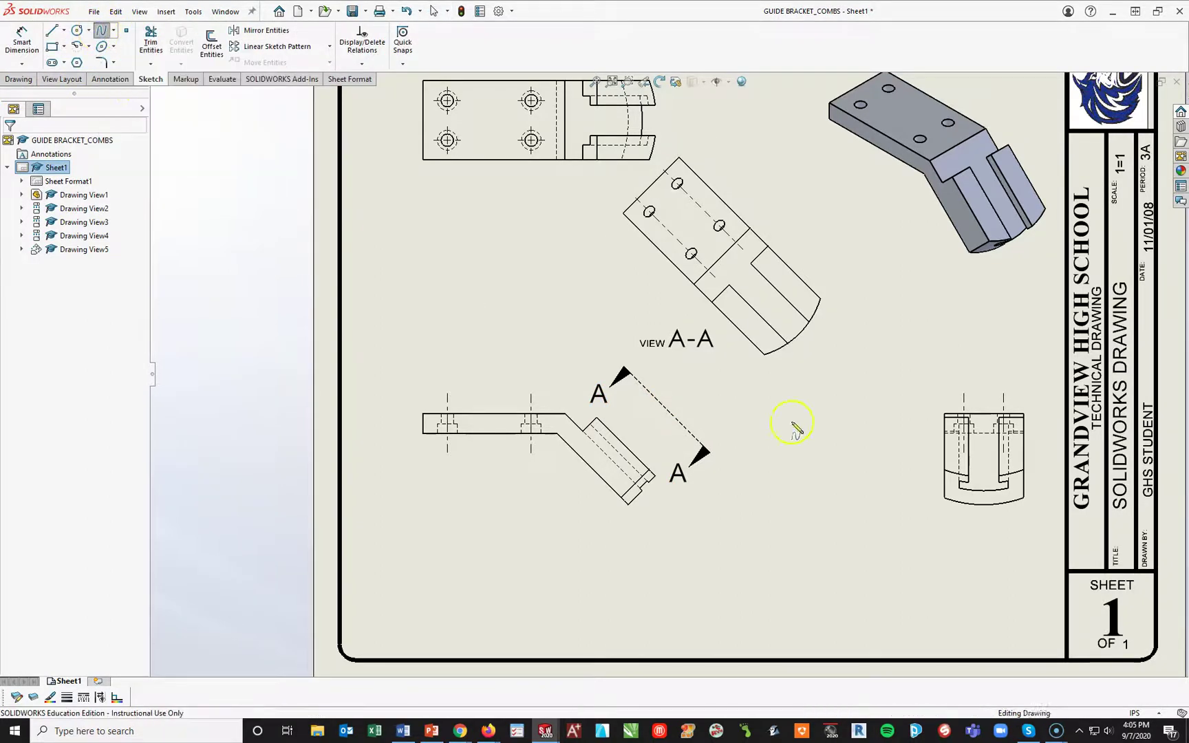
{"action": "scroll", "coordinate": [802, 269], "scroll_direction": "down", "scroll_amount": 3}
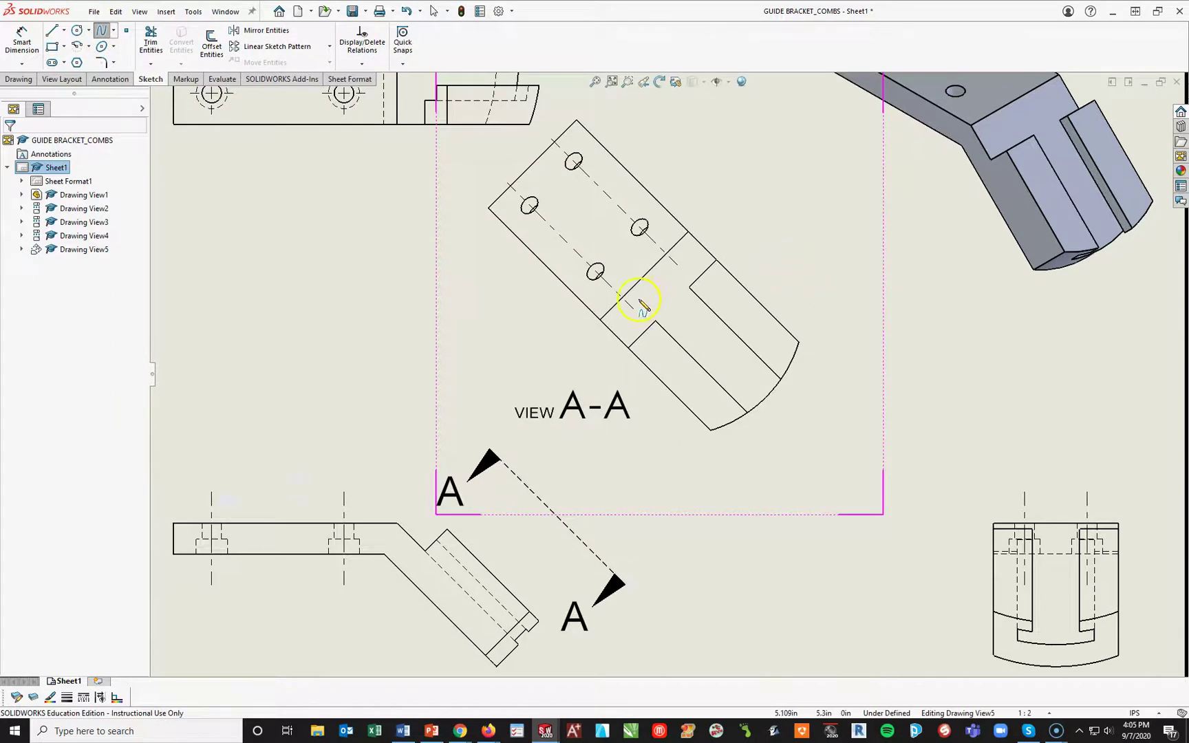
{"action": "left_click", "coordinate": [578, 322]}
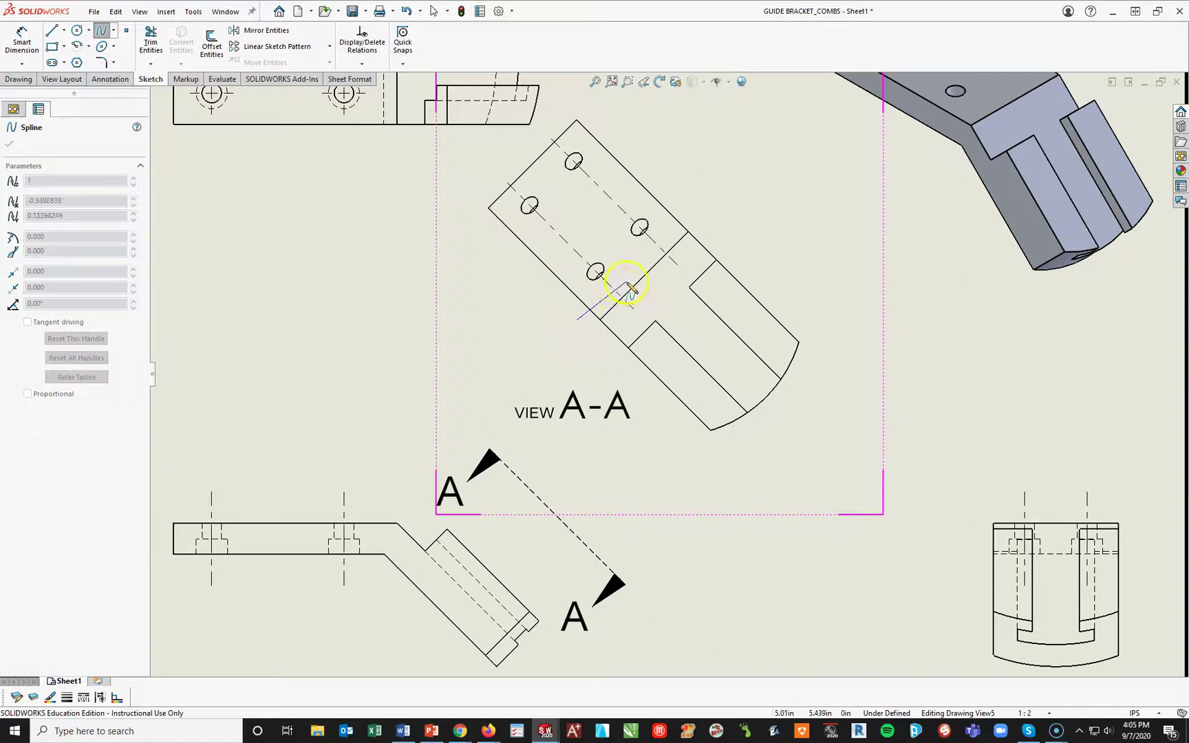
{"action": "left_click", "coordinate": [643, 244]}
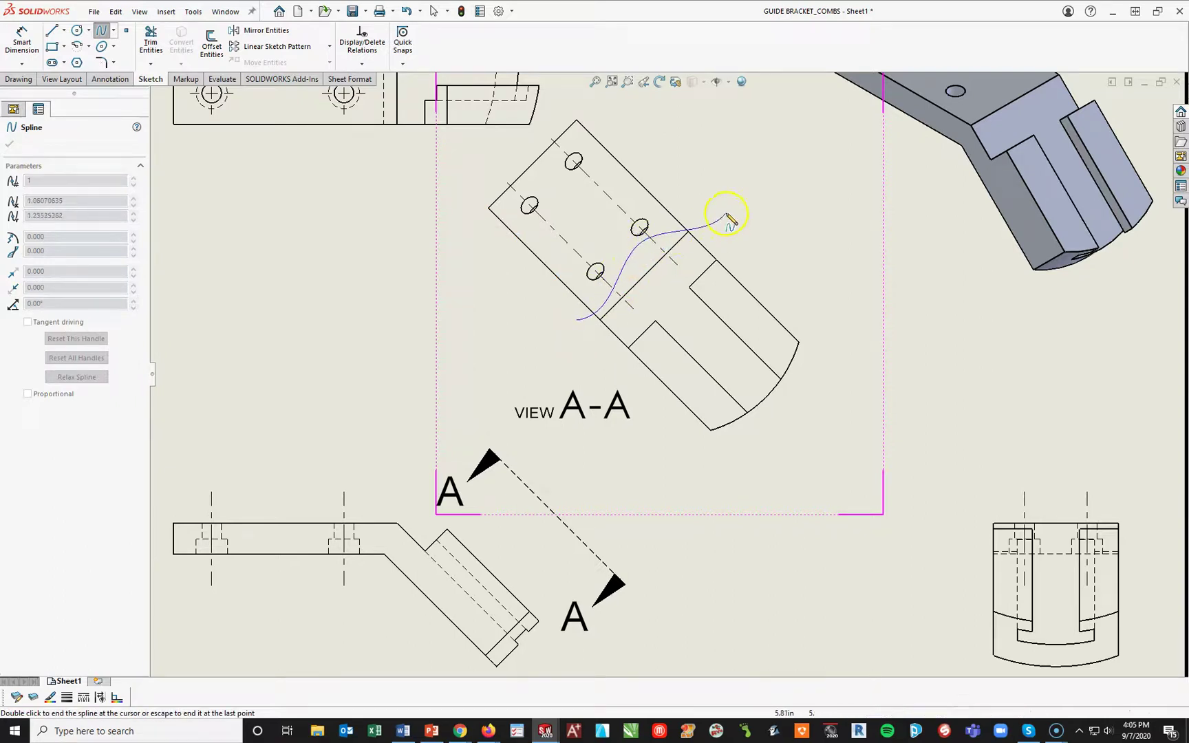
{"action": "left_click", "coordinate": [697, 193]}
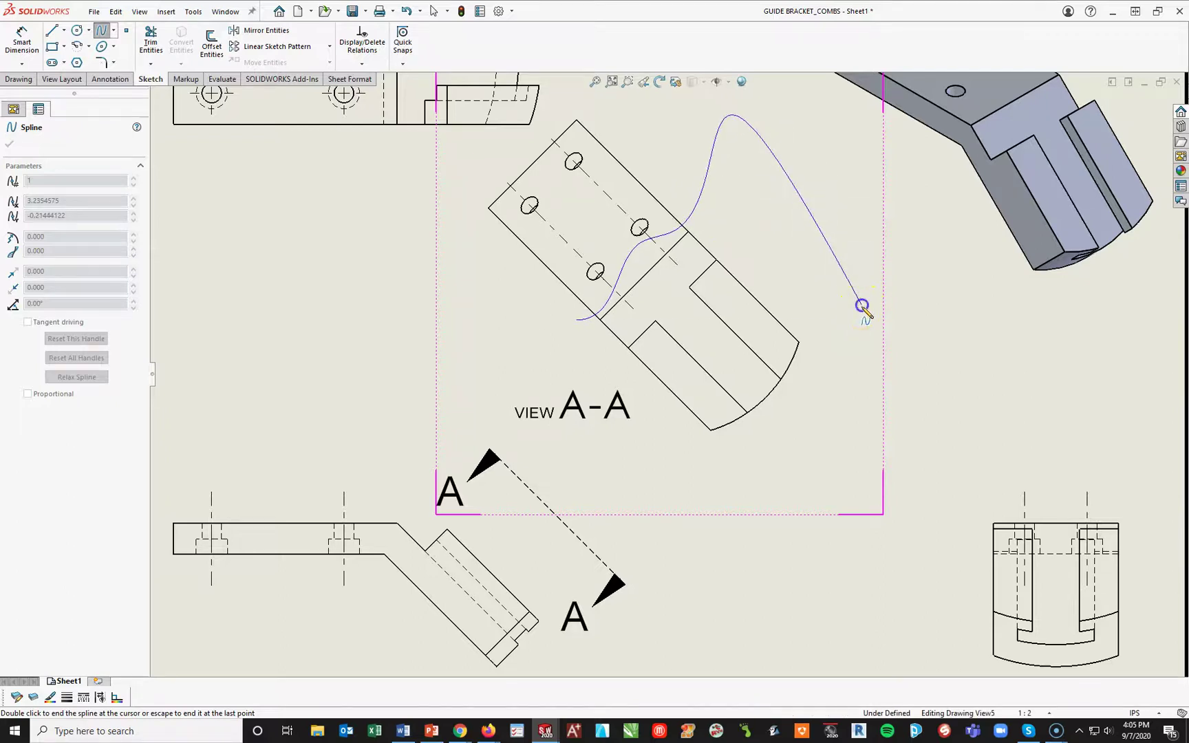
{"action": "left_click", "coordinate": [740, 494]}
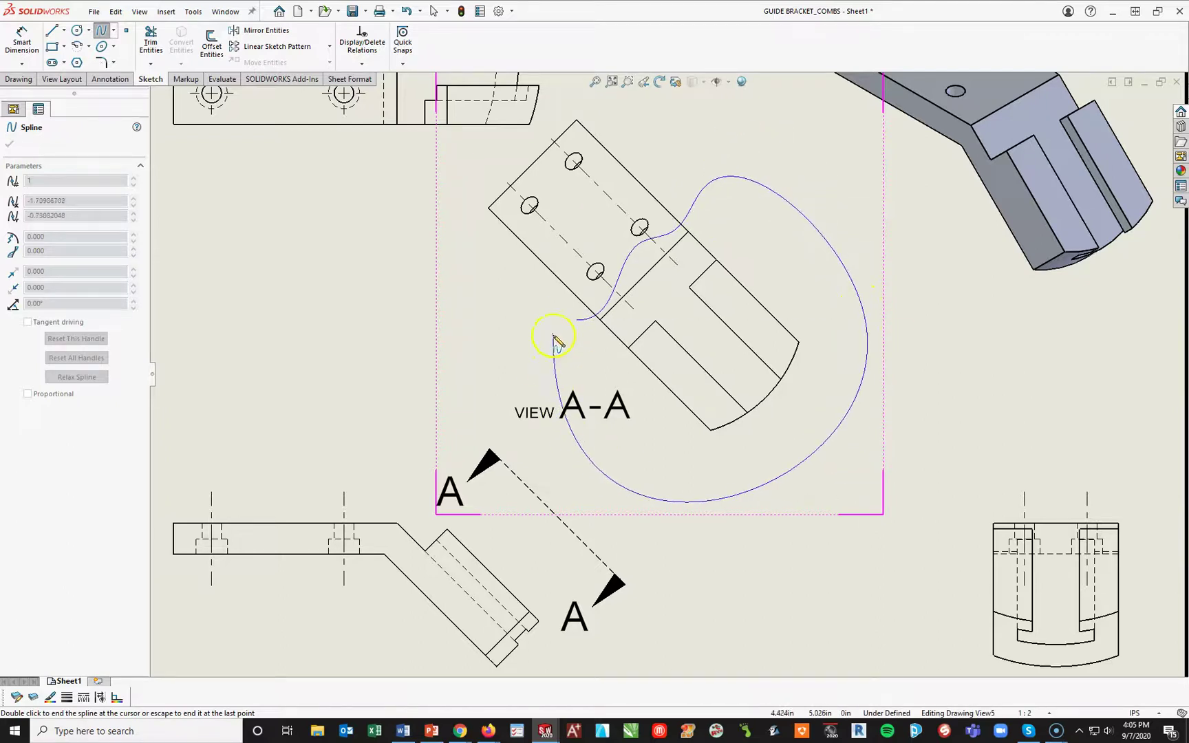
{"action": "left_click", "coordinate": [577, 320]}
{"action": "left_click", "coordinate": [692, 544]}
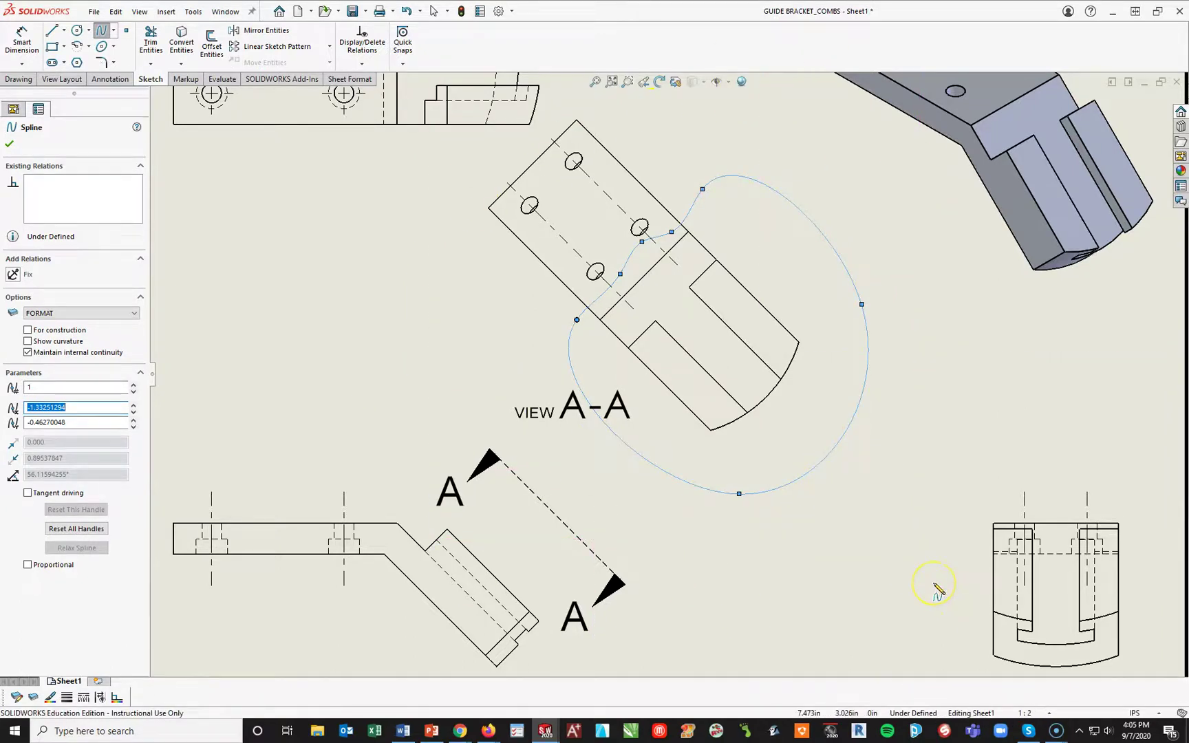
{"action": "left_click", "coordinate": [847, 333]}
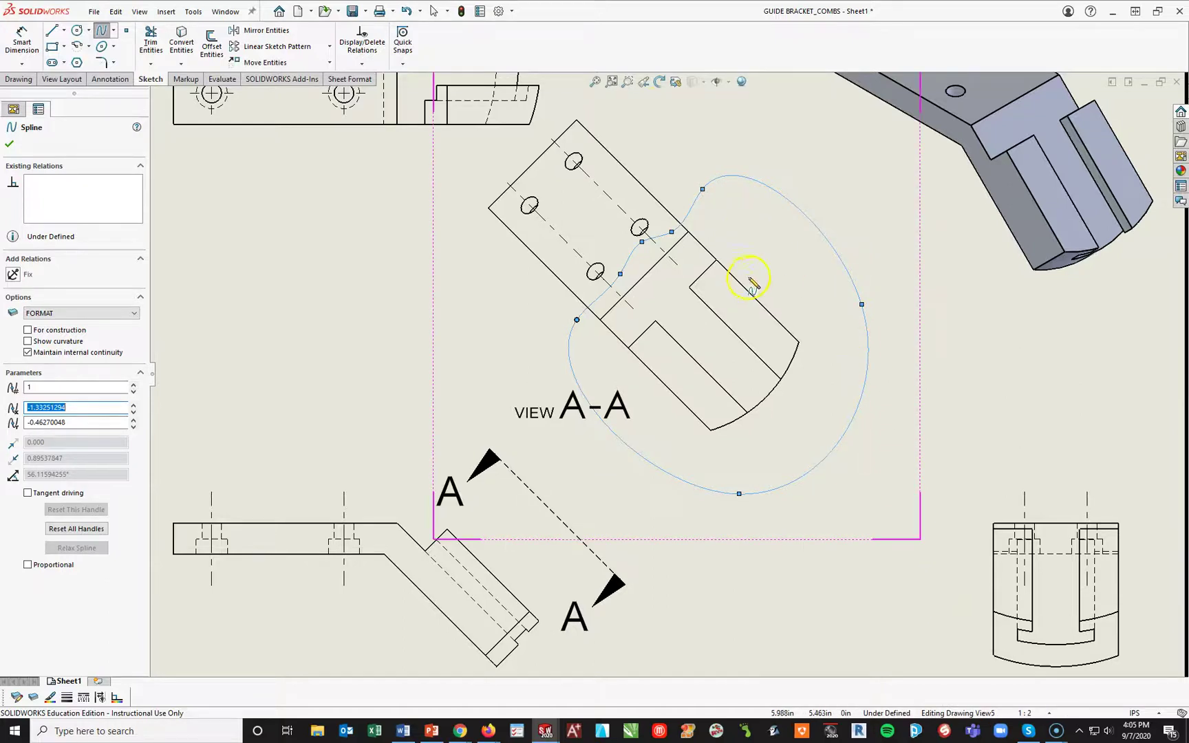
{"action": "left_click", "coordinate": [8, 144]}
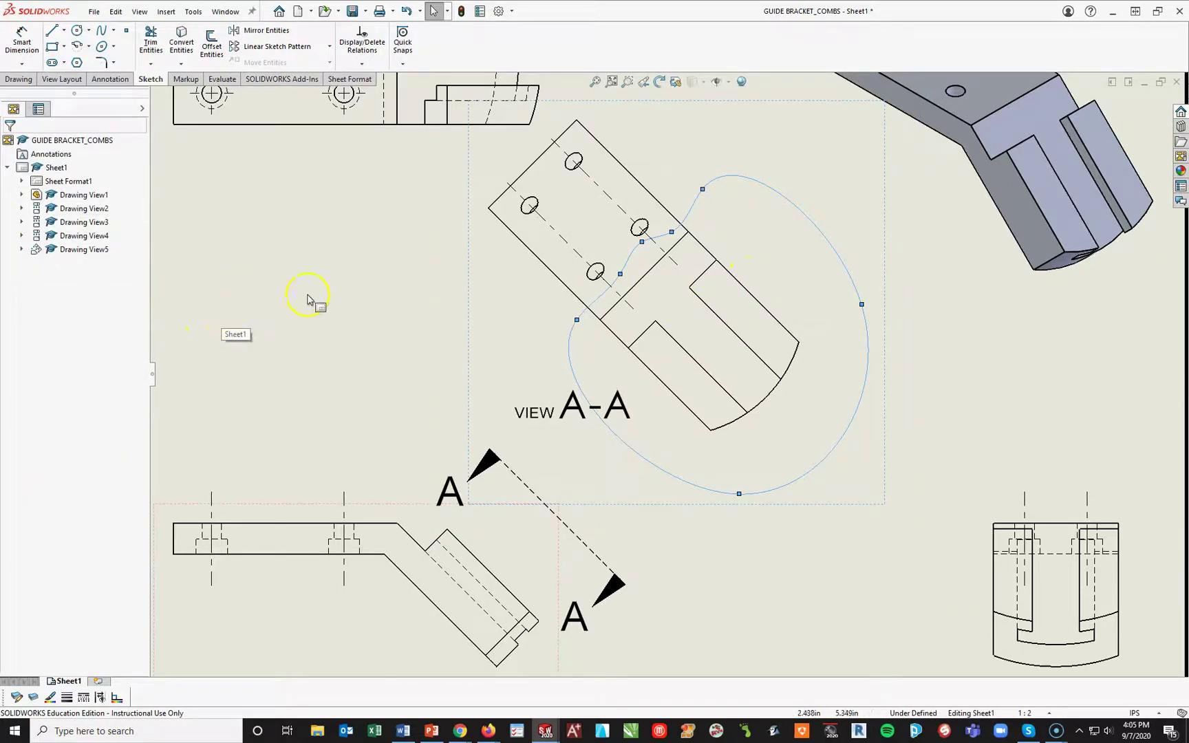
{"action": "left_click", "coordinate": [56, 79]}
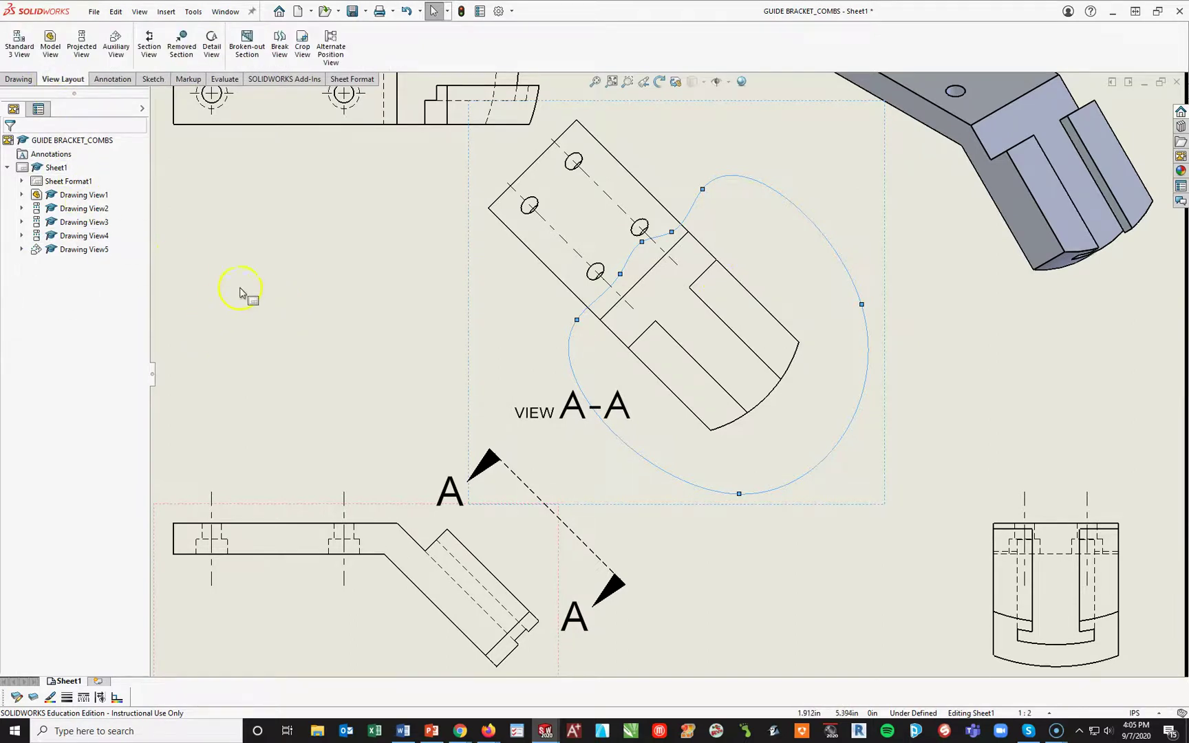
{"action": "left_click", "coordinate": [318, 67]}
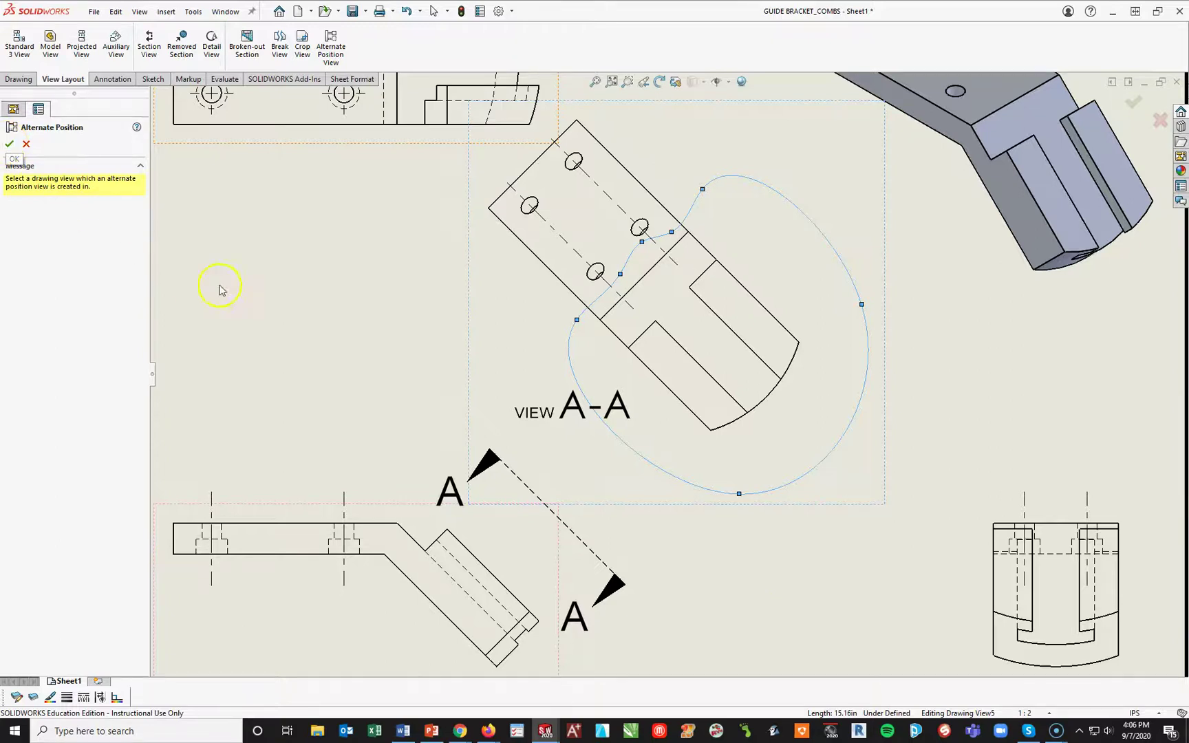
{"action": "left_click", "coordinate": [26, 145]}
{"action": "left_click", "coordinate": [214, 170]}
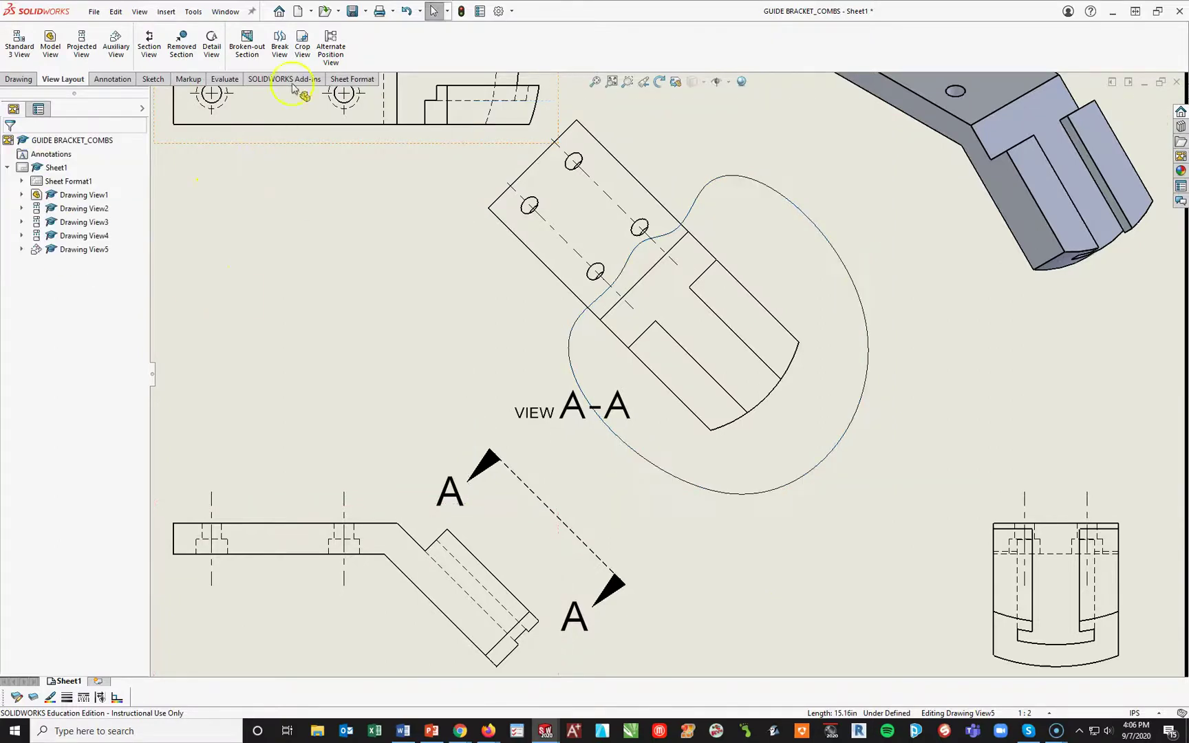
Crop view A-A to the closed spline and delete the leftover hole centerlines.
{"action": "left_click", "coordinate": [302, 43]}
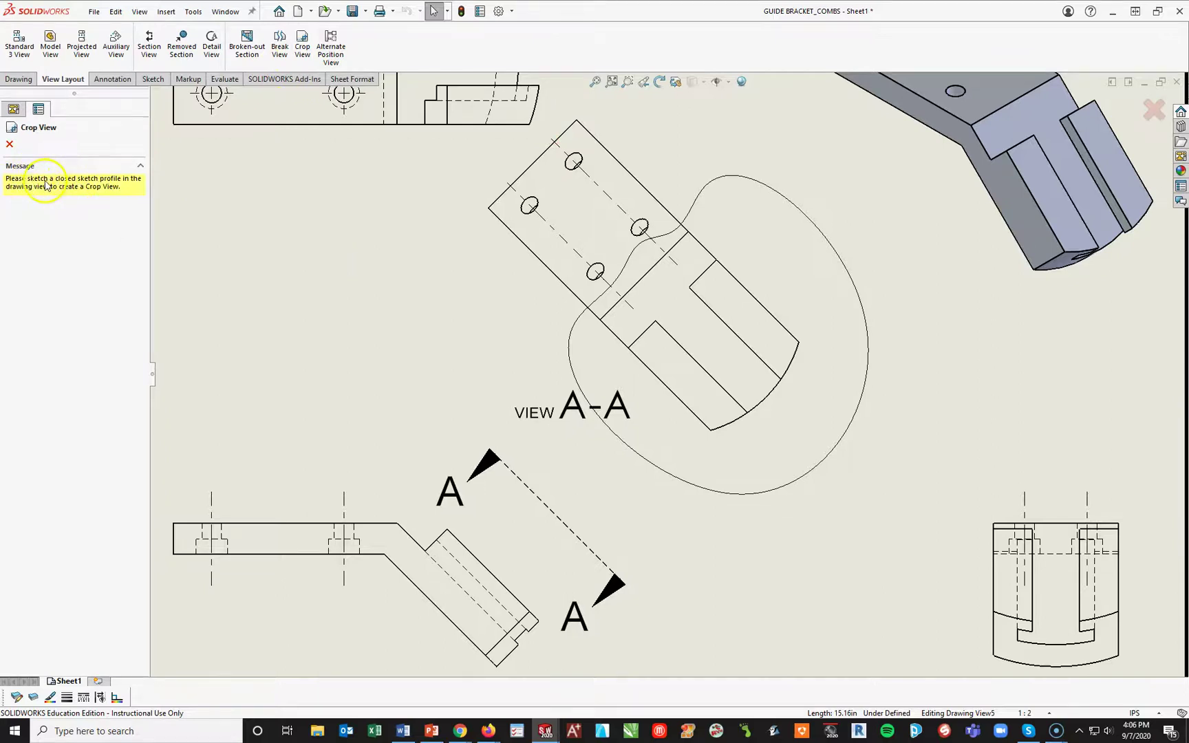
{"action": "left_click", "coordinate": [574, 375]}
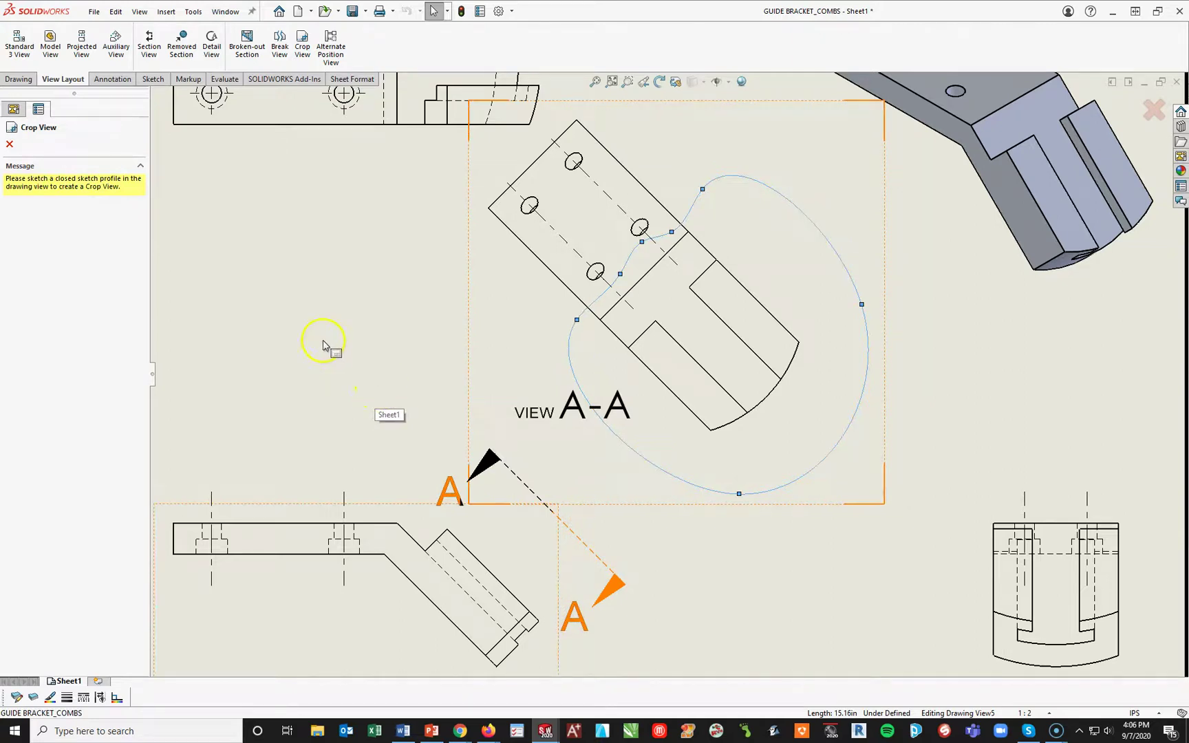
{"action": "left_click", "coordinate": [303, 52]}
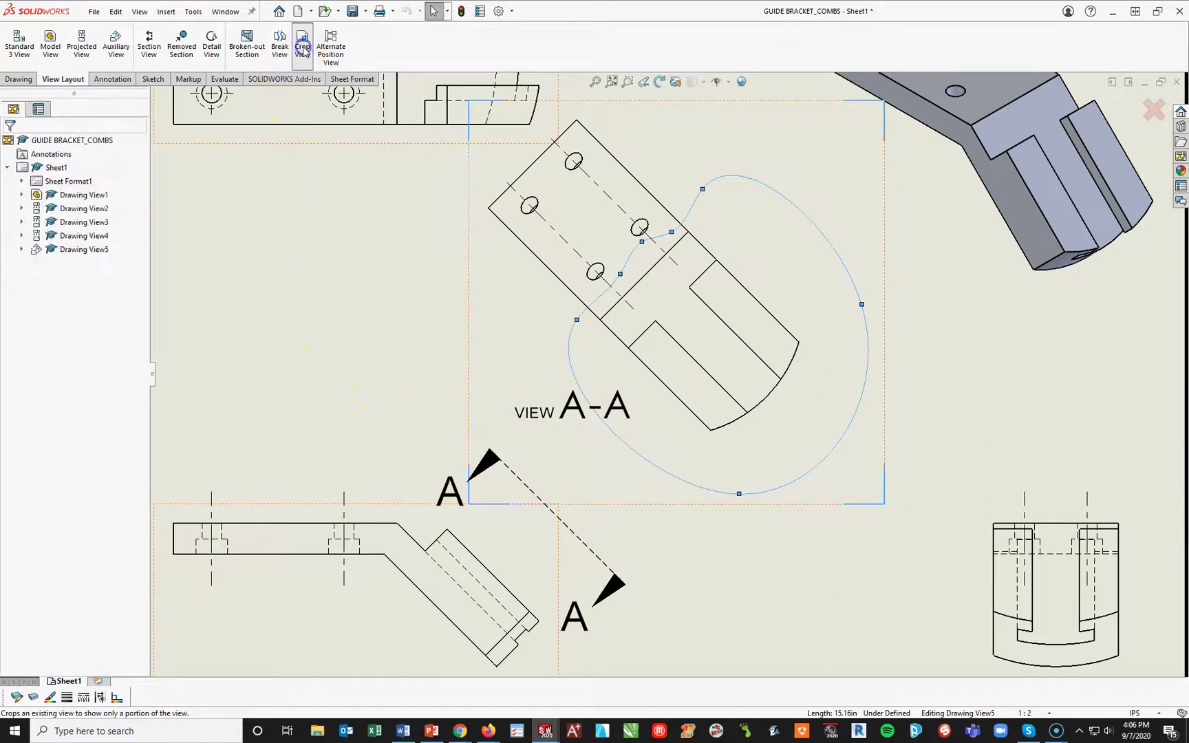
{"action": "left_click", "coordinate": [844, 584]}
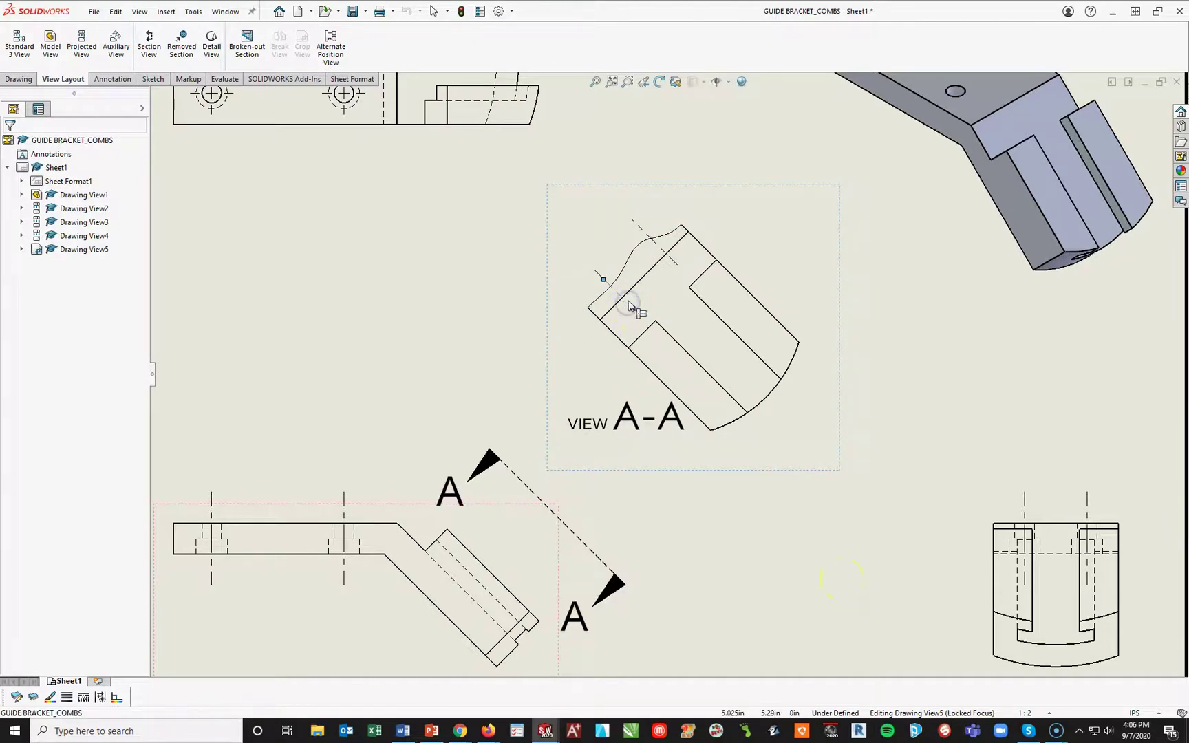
{"action": "left_click", "coordinate": [612, 292]}
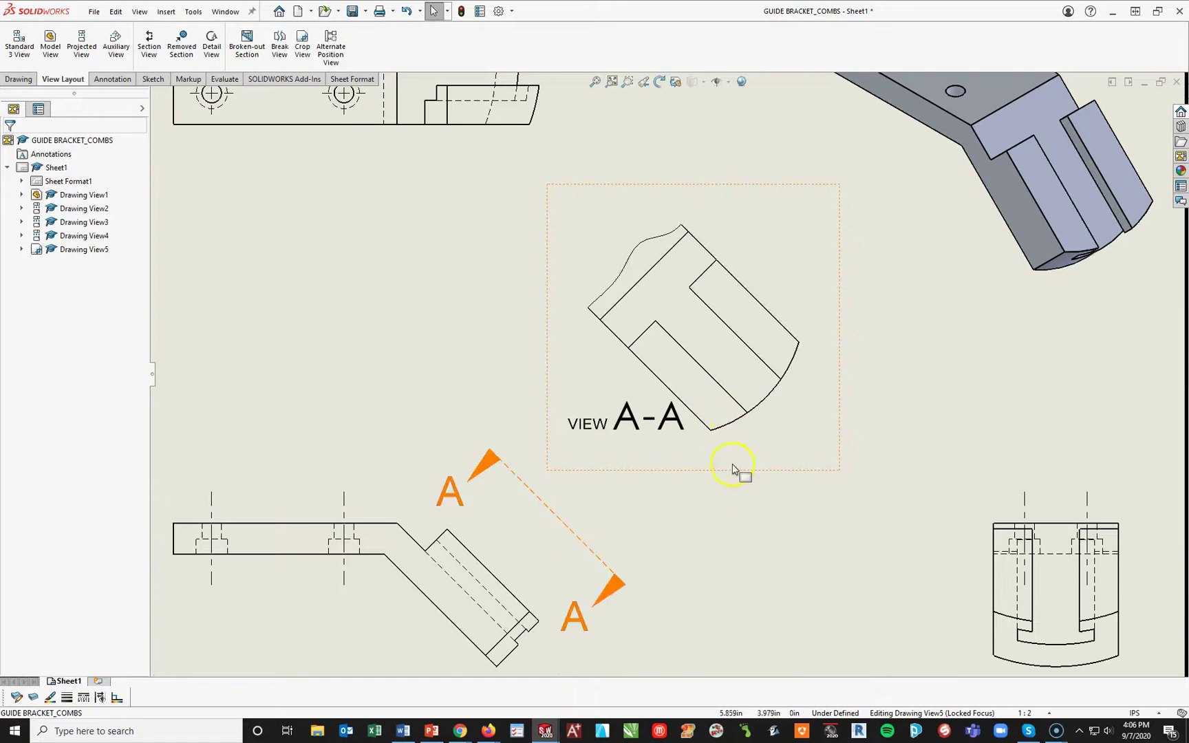
Move the cropped view A-A diagonally farther from the front view and place its label just below the view.
{"action": "left_click_drag", "start_coordinate": [742, 472], "coordinate": [784, 444]}
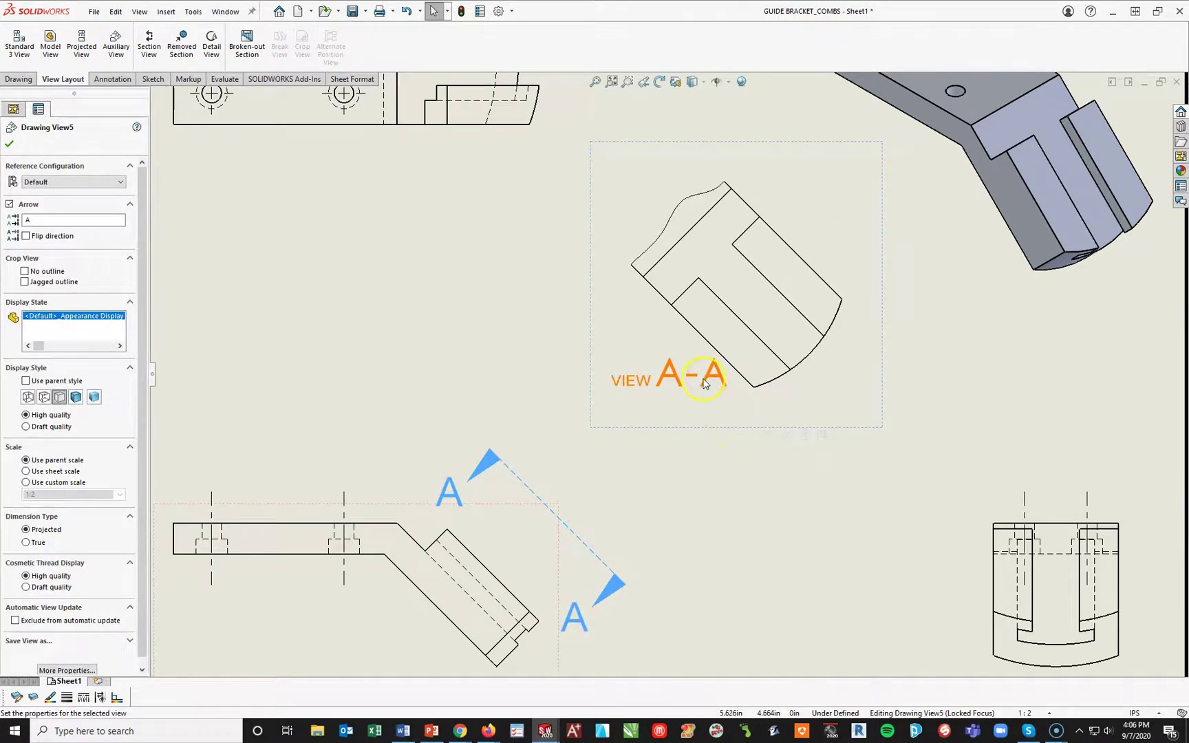
{"action": "mouse_move", "coordinate": [703, 379]}
{"action": "left_mouse_down"}
{"action": "mouse_move", "coordinate": [638, 452]}
{"action": "mouse_move", "coordinate": [666, 428]}
{"action": "mouse_move", "coordinate": [685, 462]}
{"action": "left_mouse_up"}
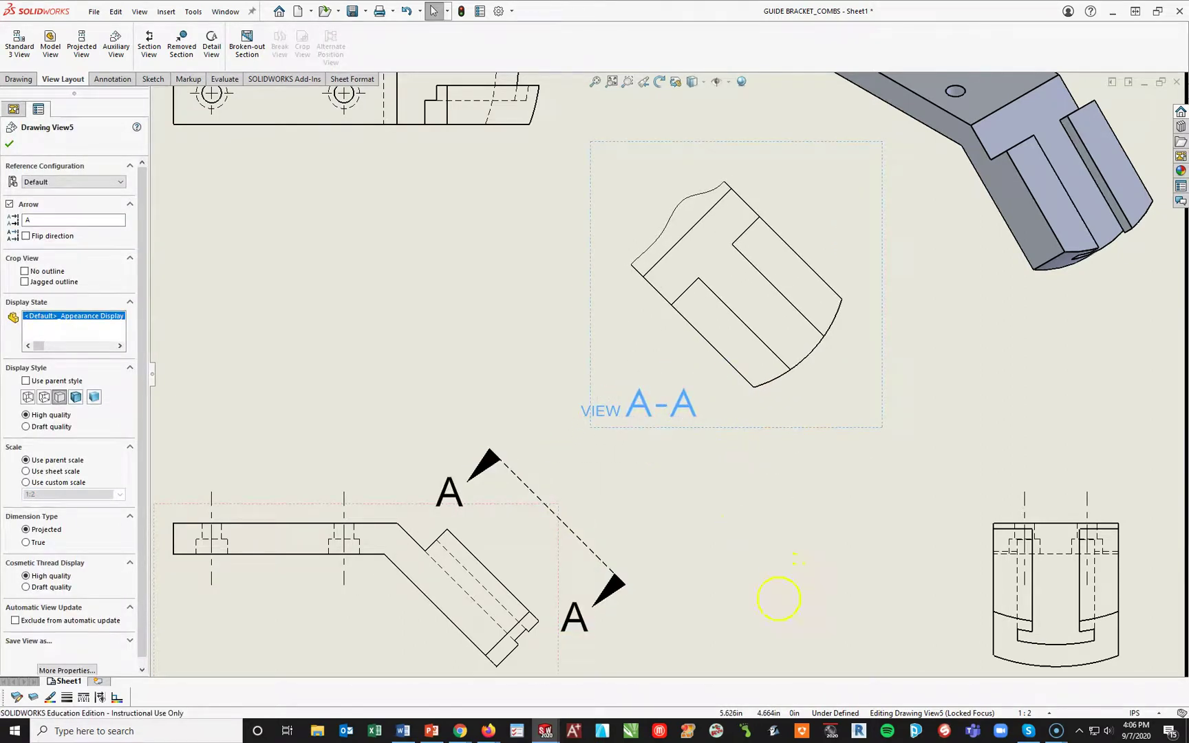
{"action": "left_click", "coordinate": [778, 599]}
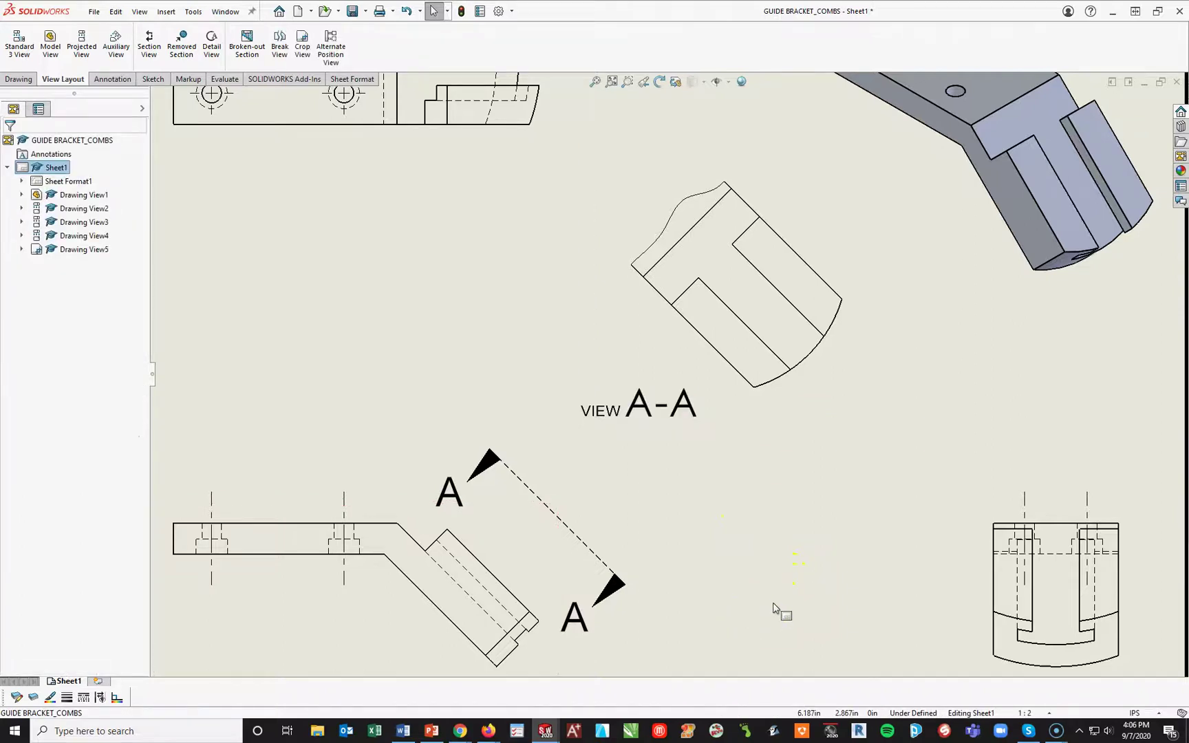
{"action": "key", "text": "f"}
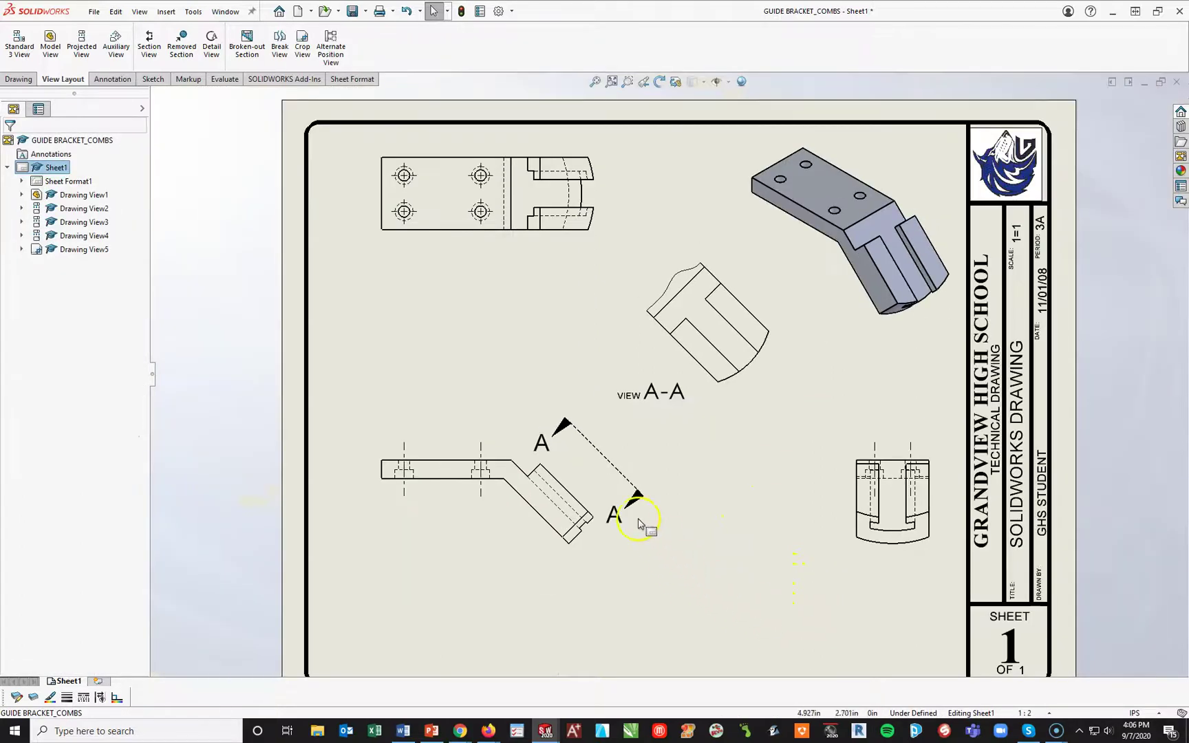
Move the A-A viewing line slightly farther from the front view's angled block.
{"action": "scroll", "coordinate": [639, 524], "scroll_direction": "down", "scroll_amount": 3}
{"action": "left_click", "coordinate": [632, 399]}
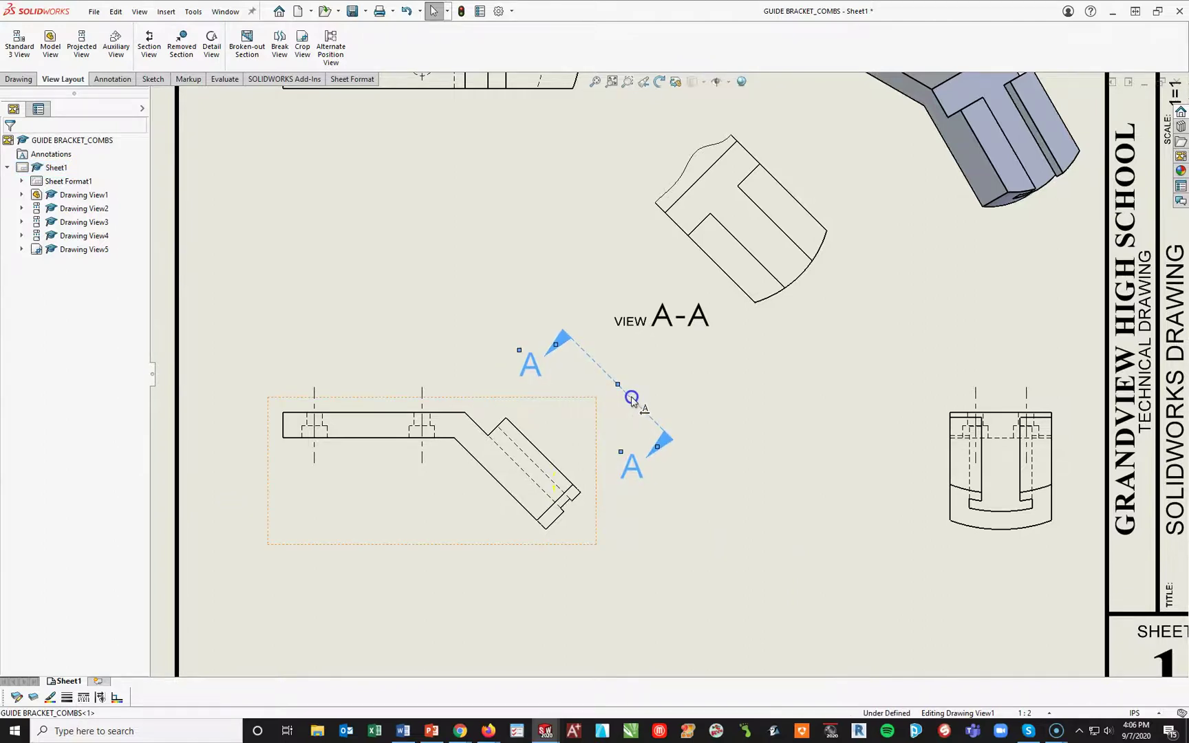
{"action": "left_click", "coordinate": [757, 654]}
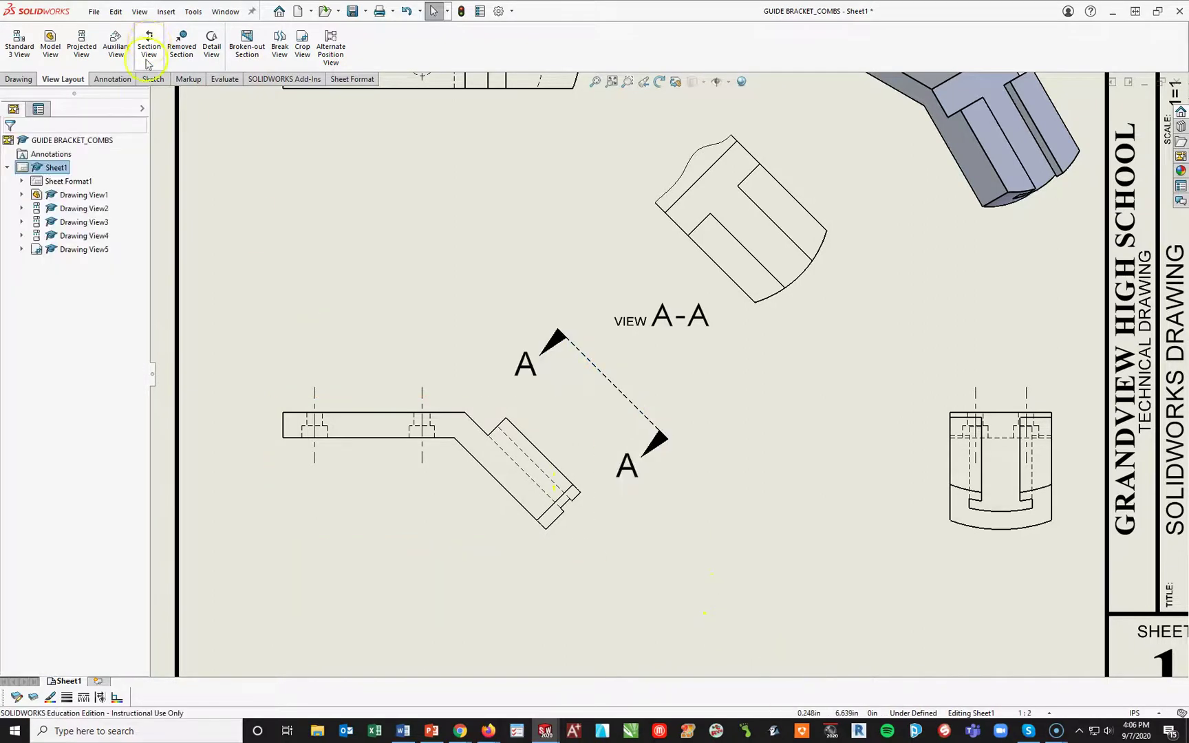
Create auxiliary view B from the end edge of the front view's angled block, placing it diagonally below the block.
{"action": "left_click", "coordinate": [116, 43]}
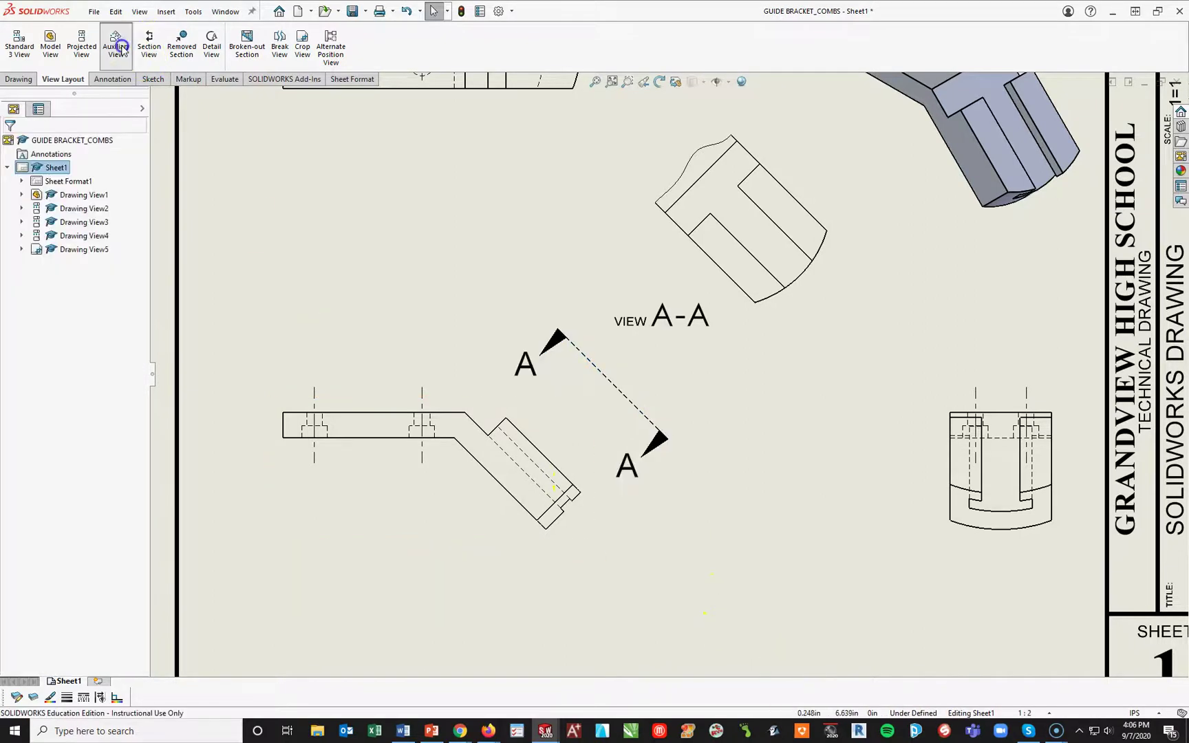
{"action": "left_click", "coordinate": [551, 527]}
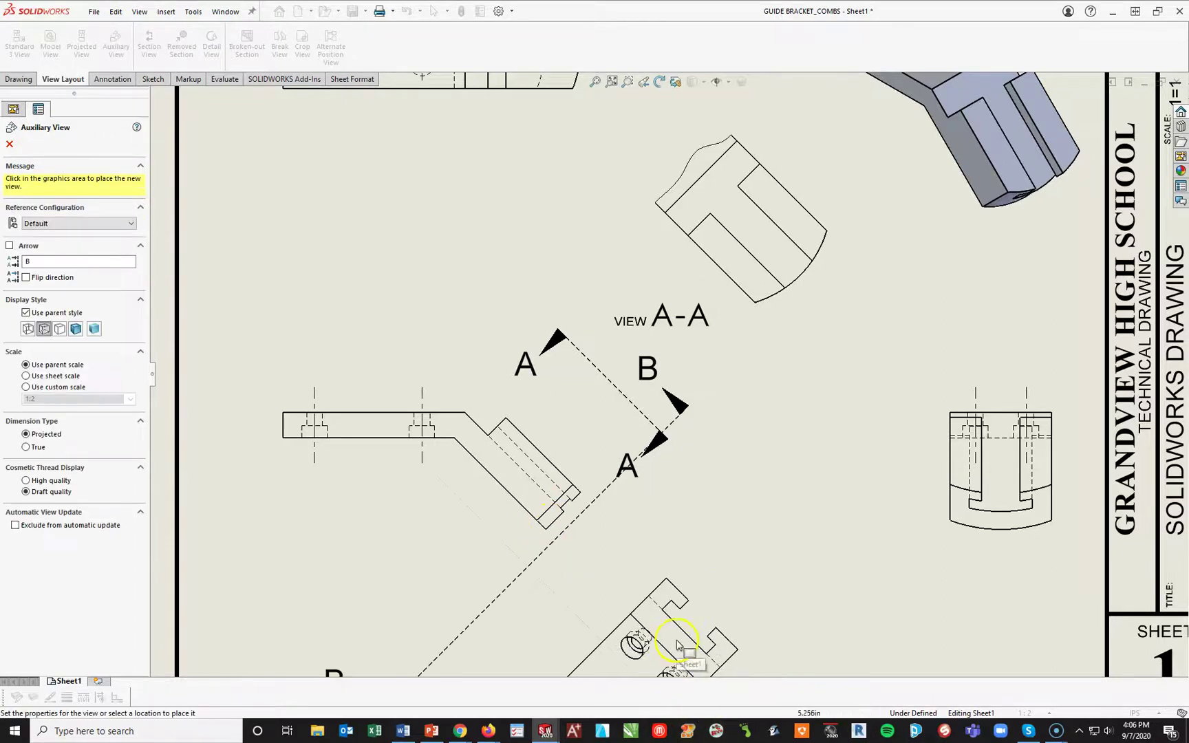
{"action": "left_click", "coordinate": [677, 640]}
{"action": "scroll", "coordinate": [671, 385], "scroll_direction": "up", "scroll_amount": 2}
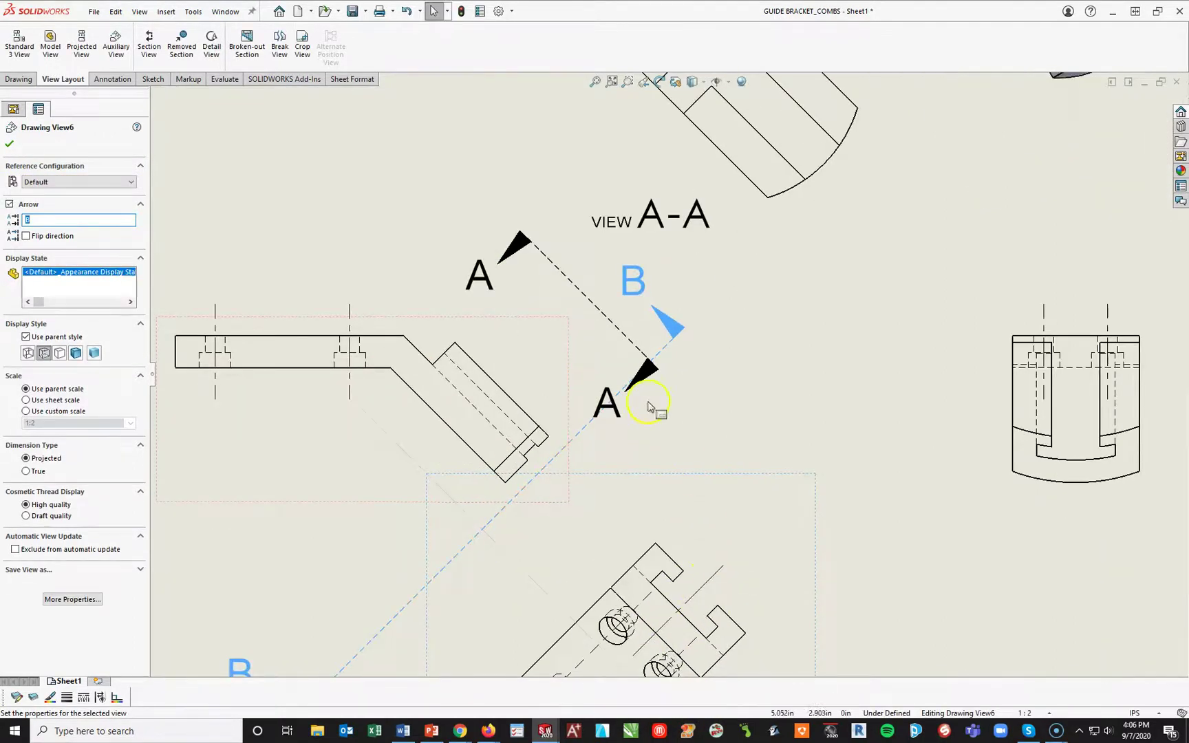
Shorten the B-B viewing line and place it between the angled block's end and the new auxiliary view.
{"action": "mouse_move", "coordinate": [671, 323]}
{"action": "left_mouse_down"}
{"action": "mouse_move", "coordinate": [549, 544]}
{"action": "mouse_move", "coordinate": [380, 632]}
{"action": "mouse_move", "coordinate": [455, 577]}
{"action": "left_mouse_up"}
{"action": "scroll", "coordinate": [329, 648], "scroll_direction": "down", "scroll_amount": 2}
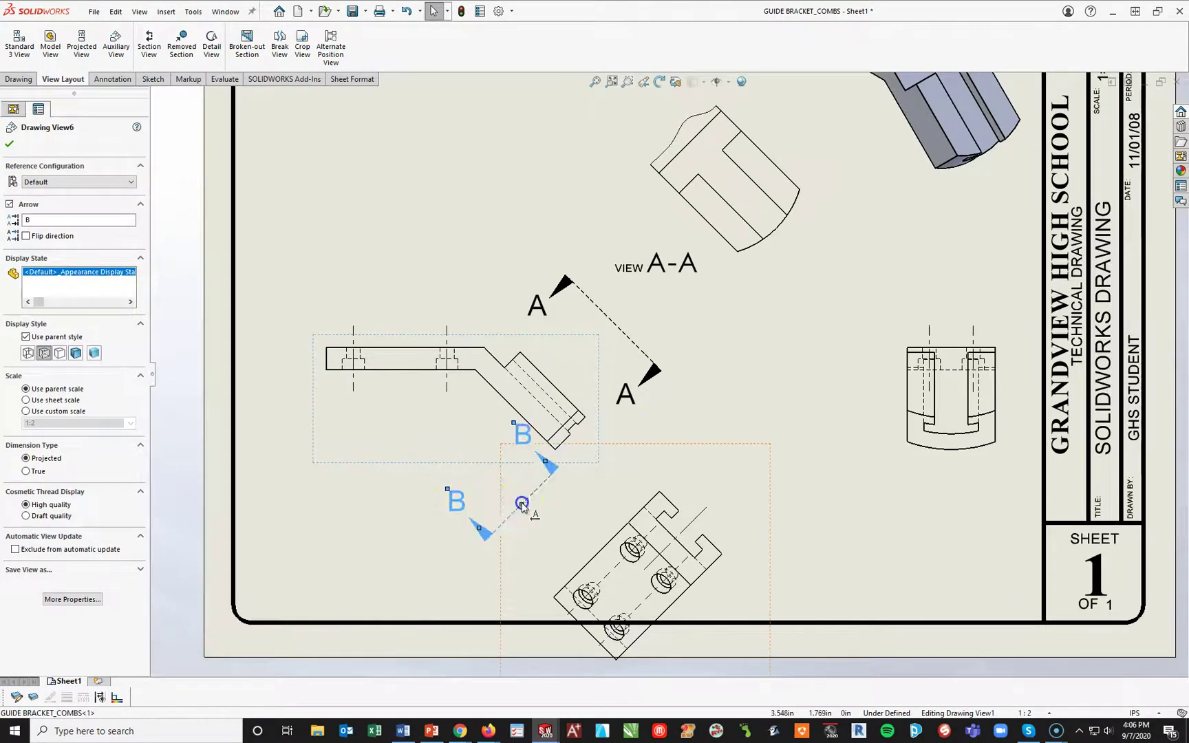
{"action": "left_click_drag", "start_coordinate": [524, 499], "coordinate": [613, 493]}
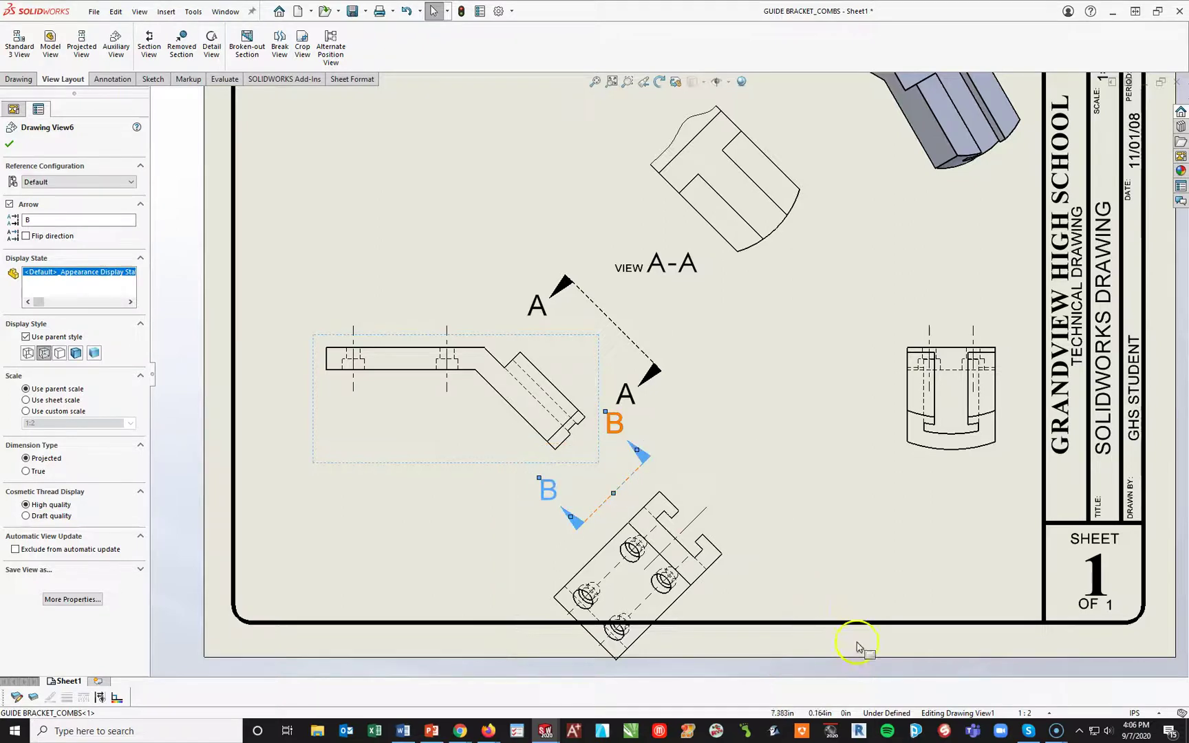
{"action": "left_click", "coordinate": [823, 616]}
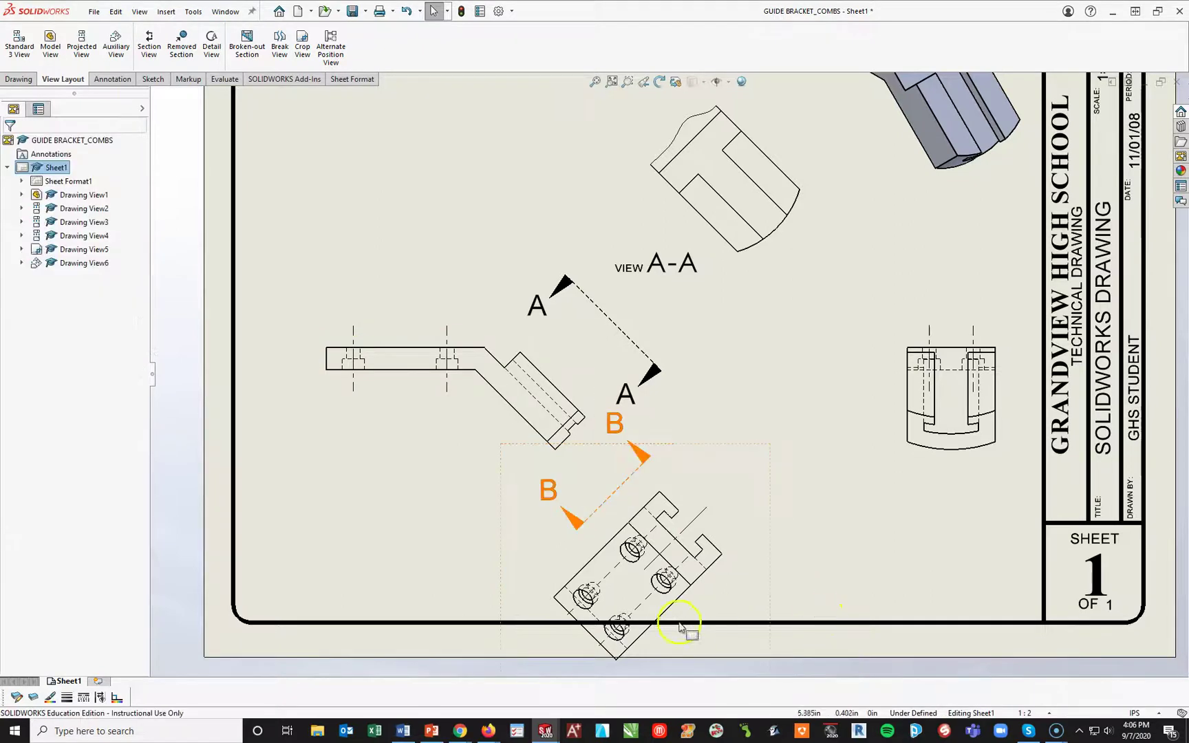
Set the display style of auxiliary view B to Hidden Lines Removed.
{"action": "left_click", "coordinate": [720, 609]}
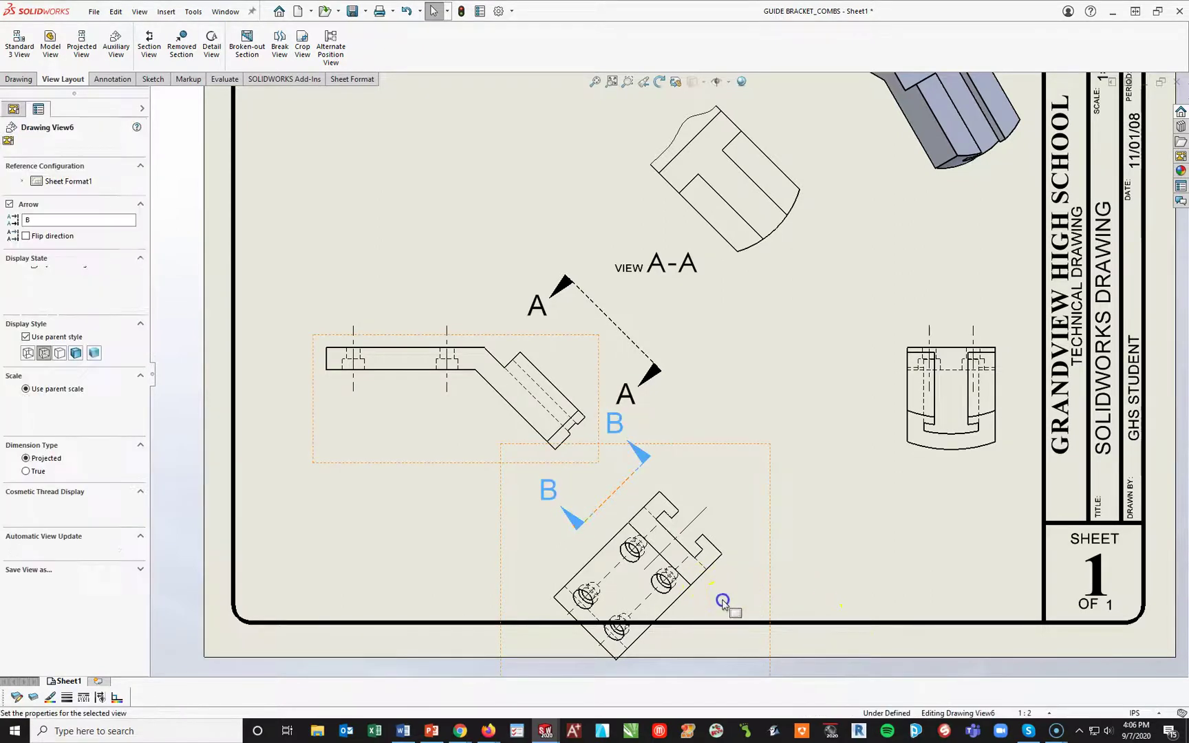
{"action": "left_click", "coordinate": [60, 358]}
{"action": "left_click", "coordinate": [853, 551]}
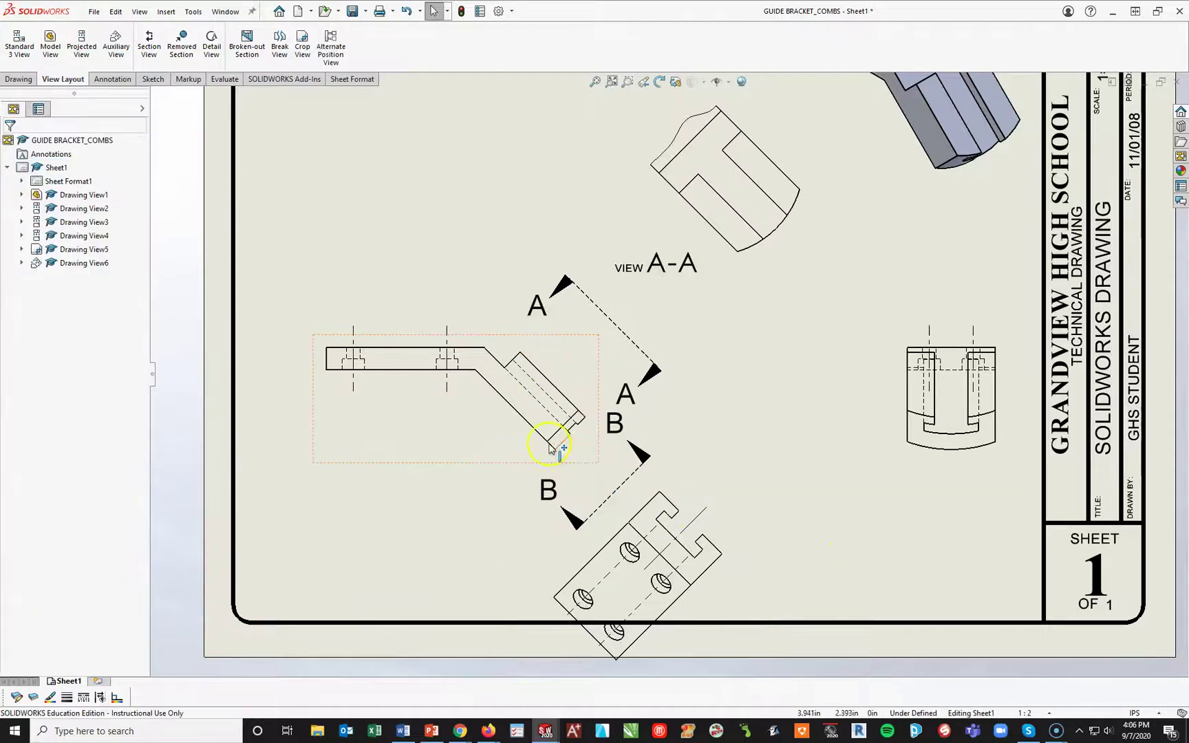
Sketch a closed spline around the slotted end of auxiliary view B and crop the view to it.
{"action": "left_click", "coordinate": [153, 78]}
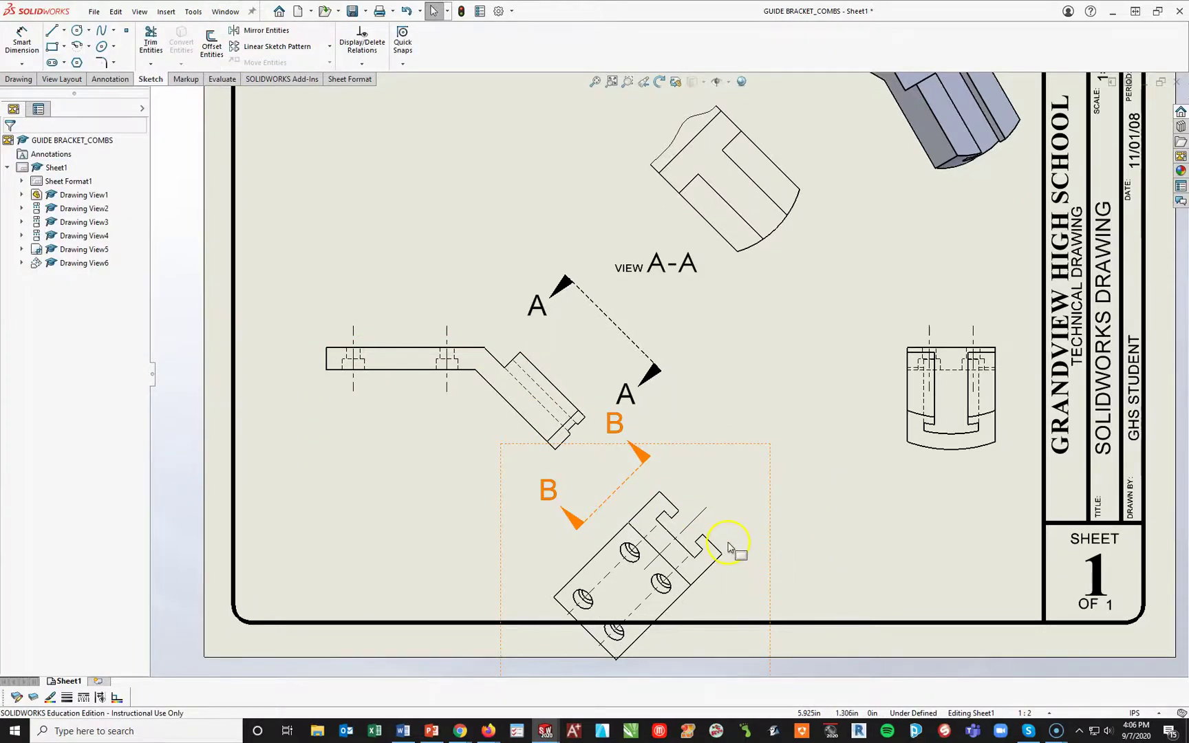
{"action": "scroll", "coordinate": [802, 616], "scroll_direction": "down", "scroll_amount": 3}
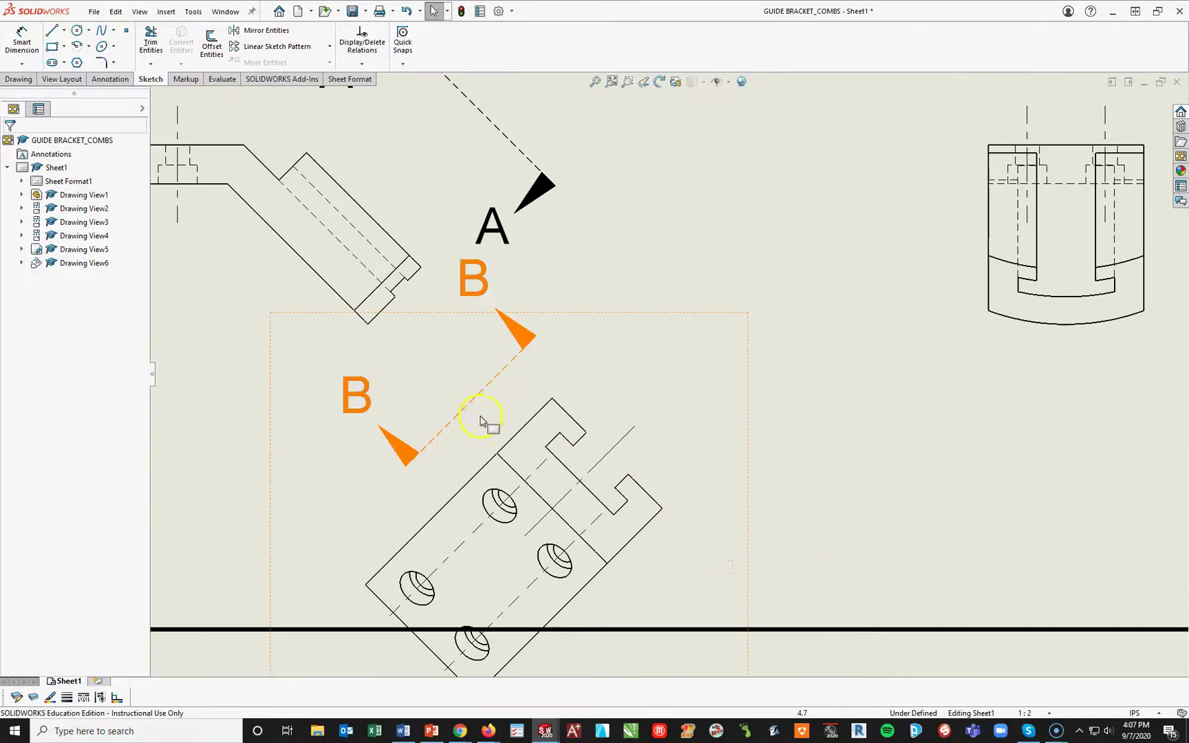
{"action": "left_click", "coordinate": [102, 31]}
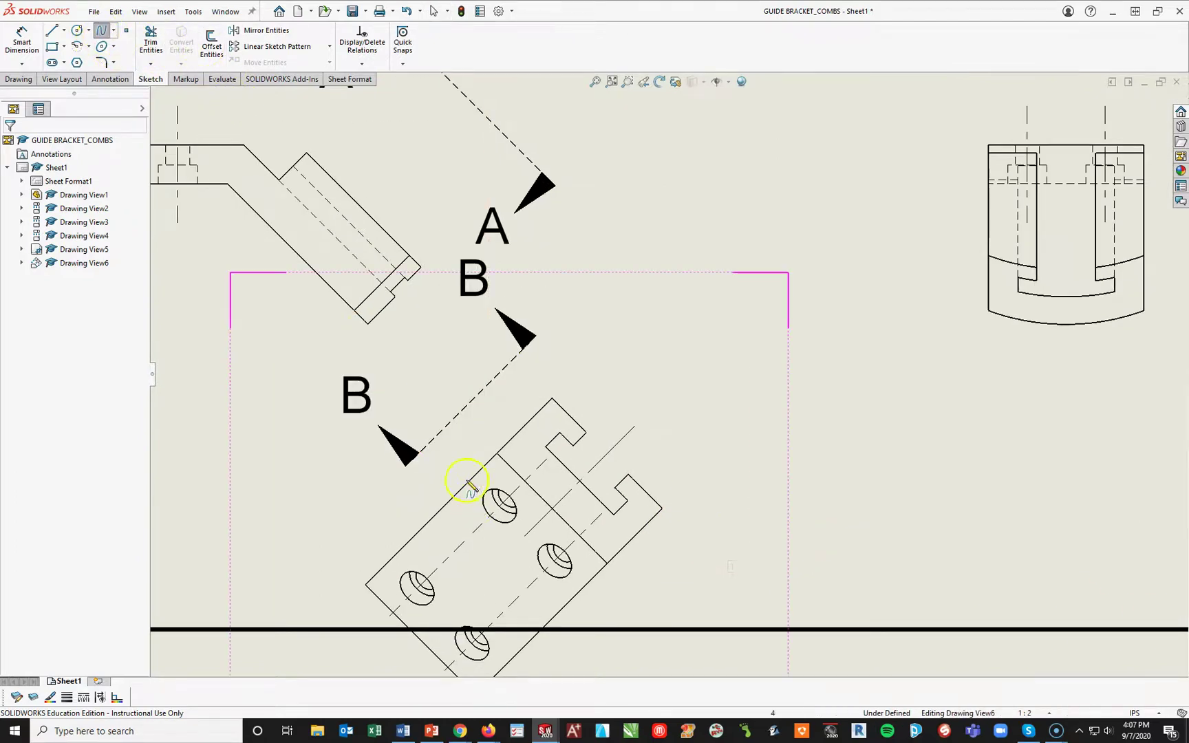
{"action": "left_click", "coordinate": [478, 443]}
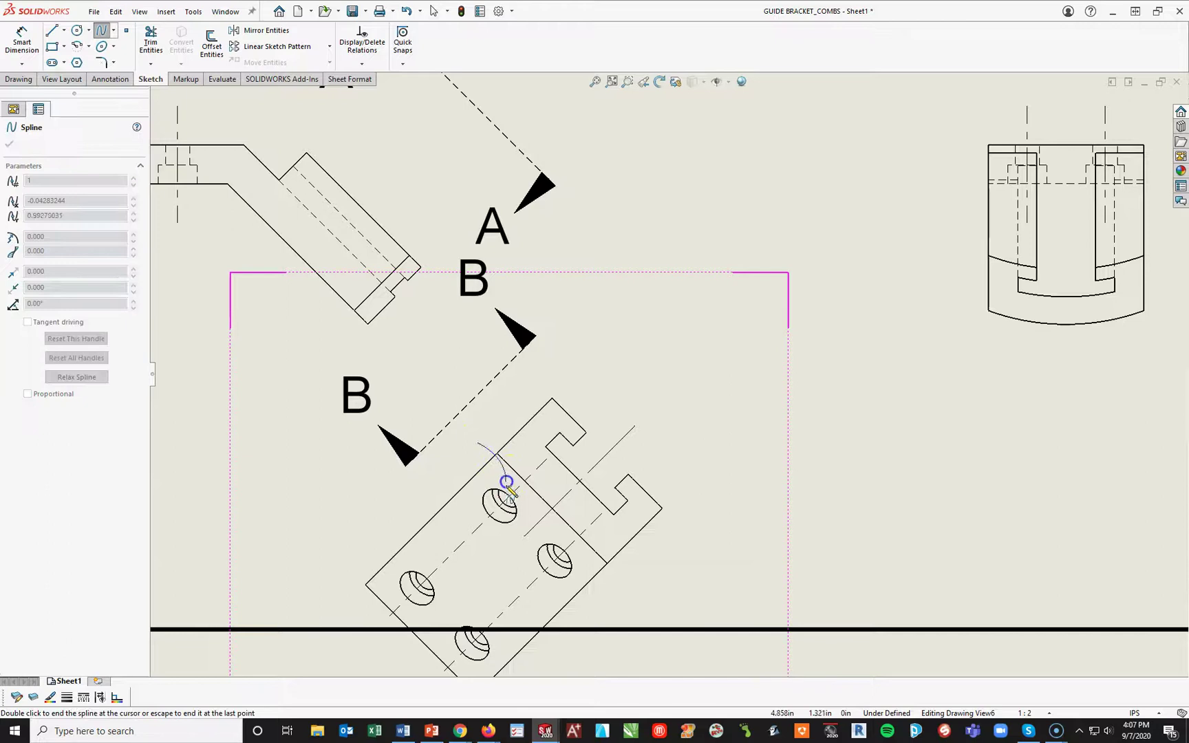
{"action": "left_click", "coordinate": [540, 509]}
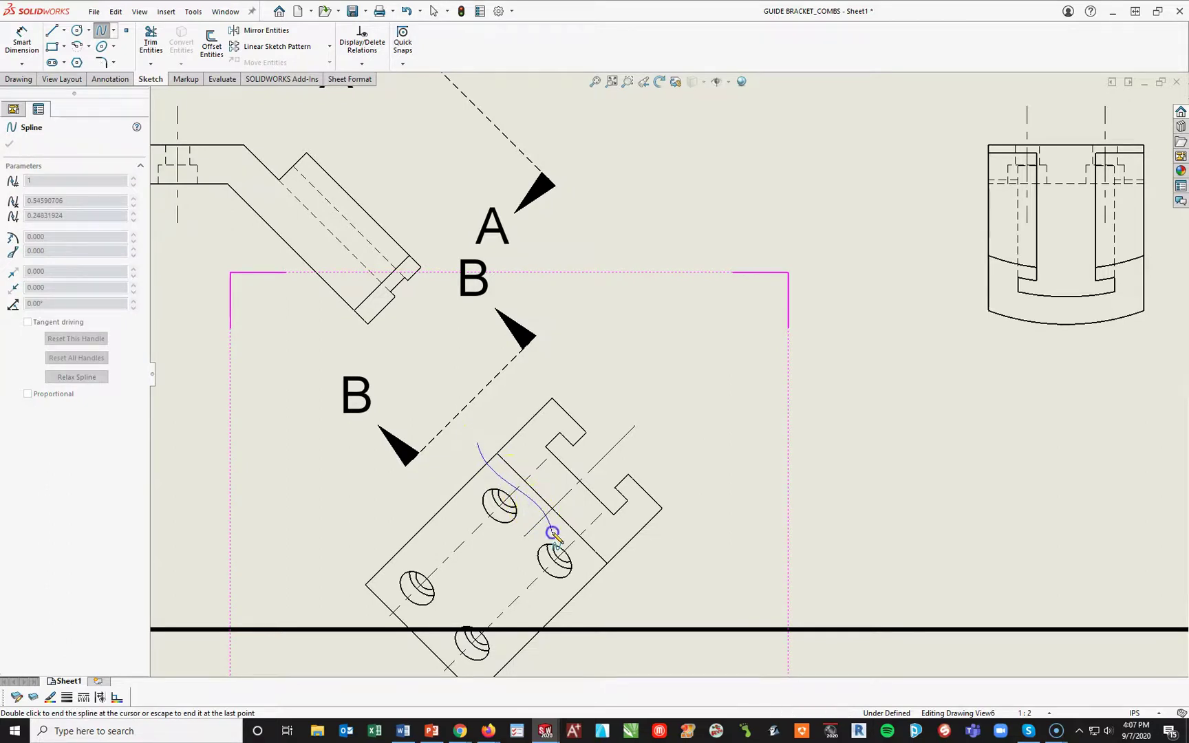
{"action": "left_click", "coordinate": [583, 556]}
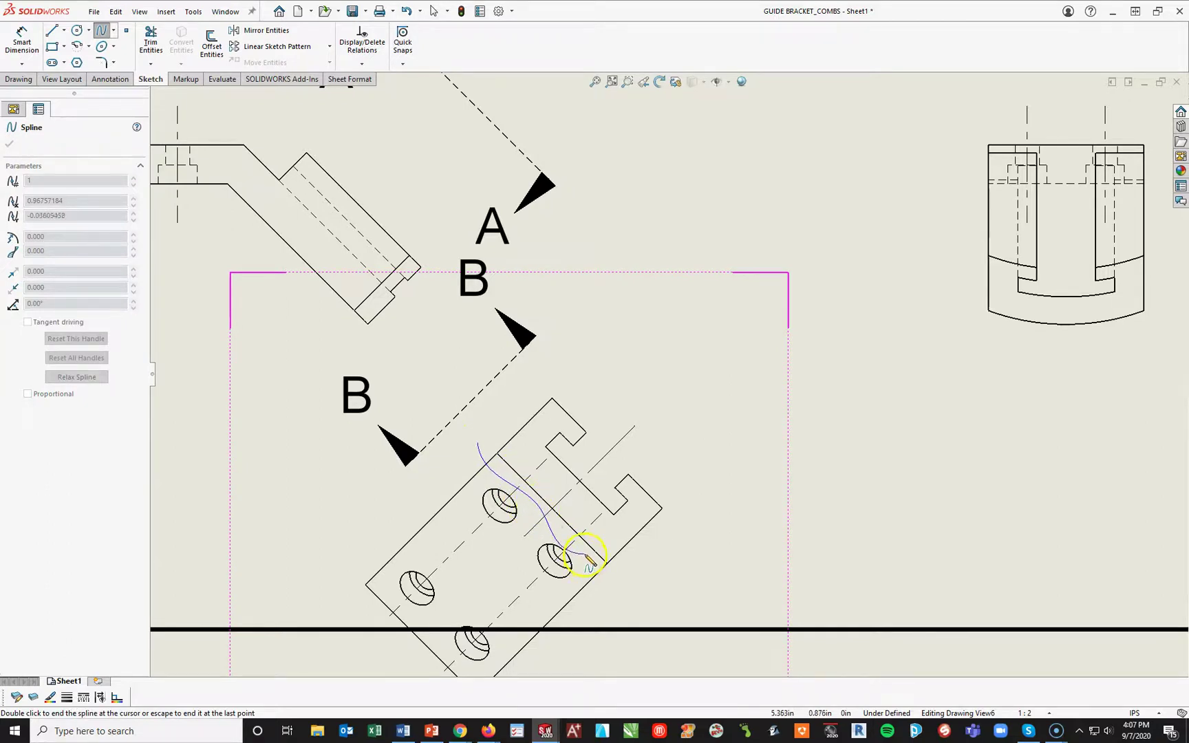
{"action": "left_click", "coordinate": [618, 592]}
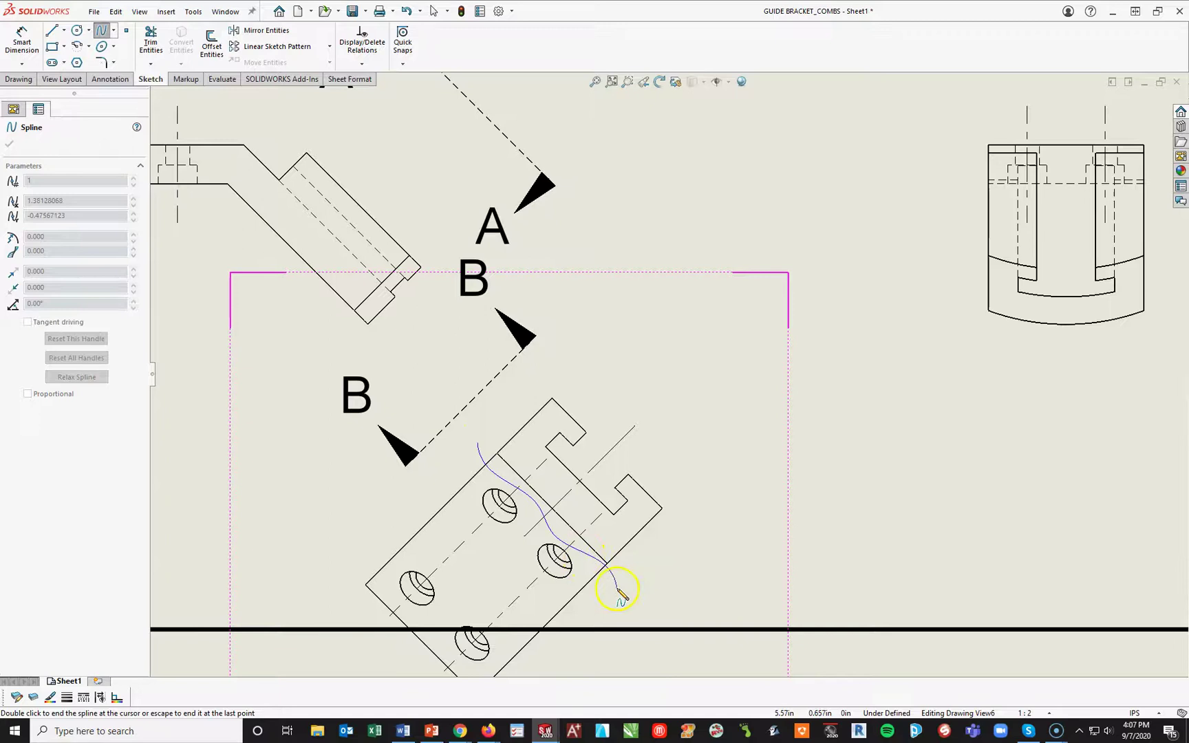
{"action": "left_click", "coordinate": [765, 478]}
{"action": "left_click", "coordinate": [627, 324]}
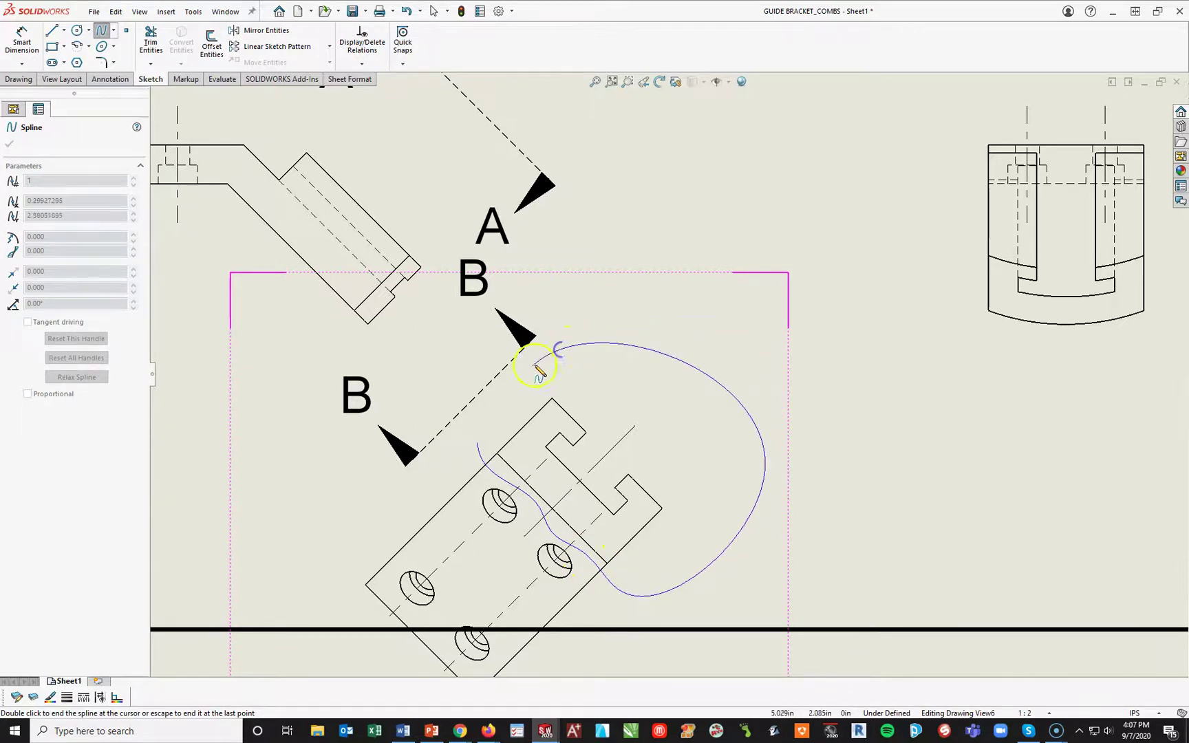
{"action": "left_click", "coordinate": [478, 443]}
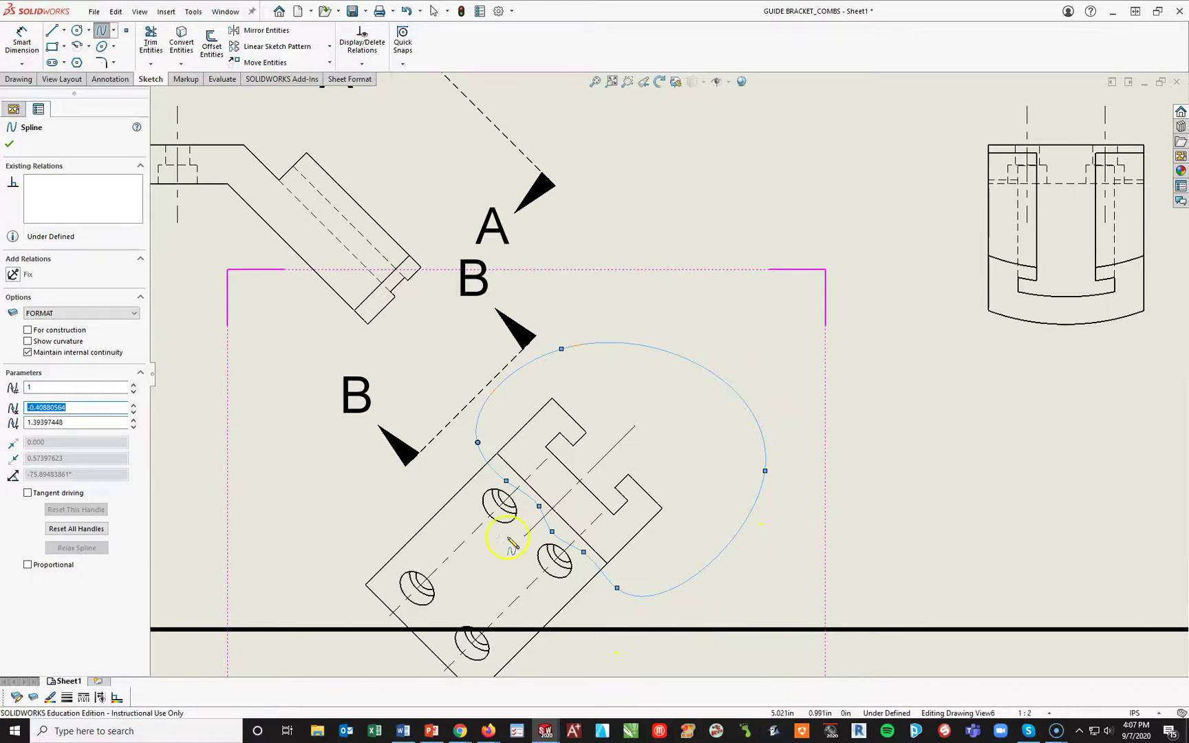
{"action": "left_click", "coordinate": [61, 80]}
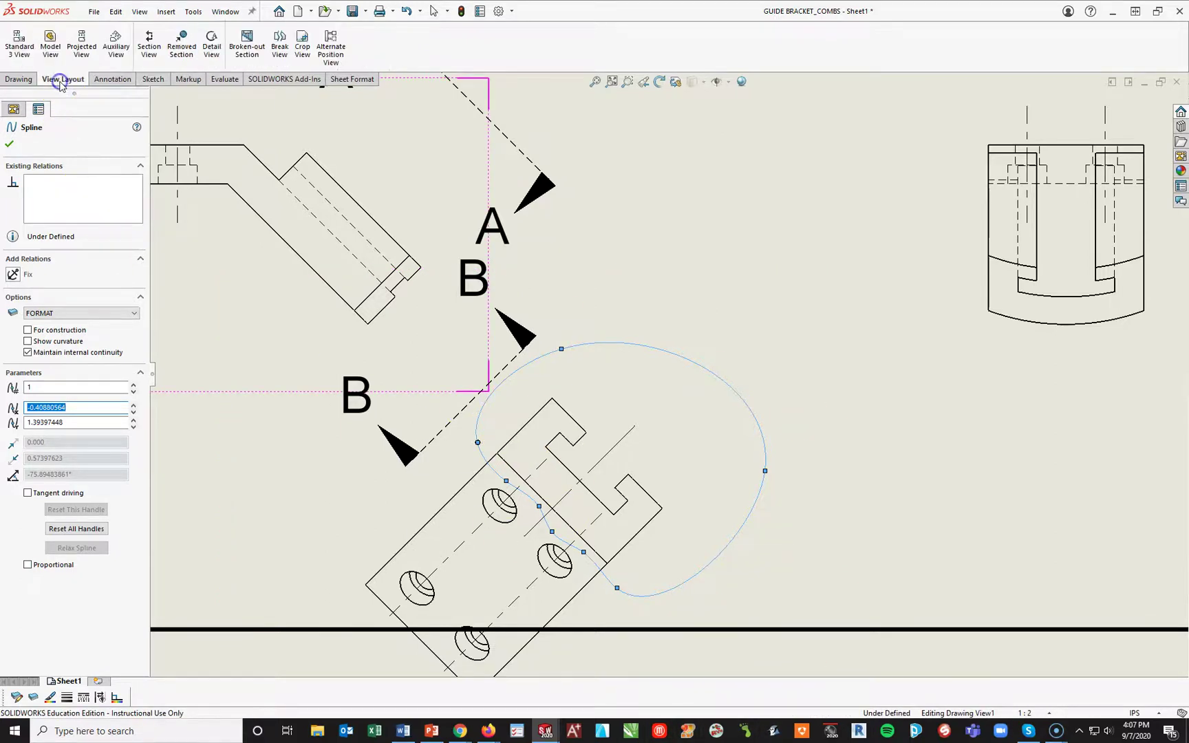
{"action": "left_click", "coordinate": [302, 50]}
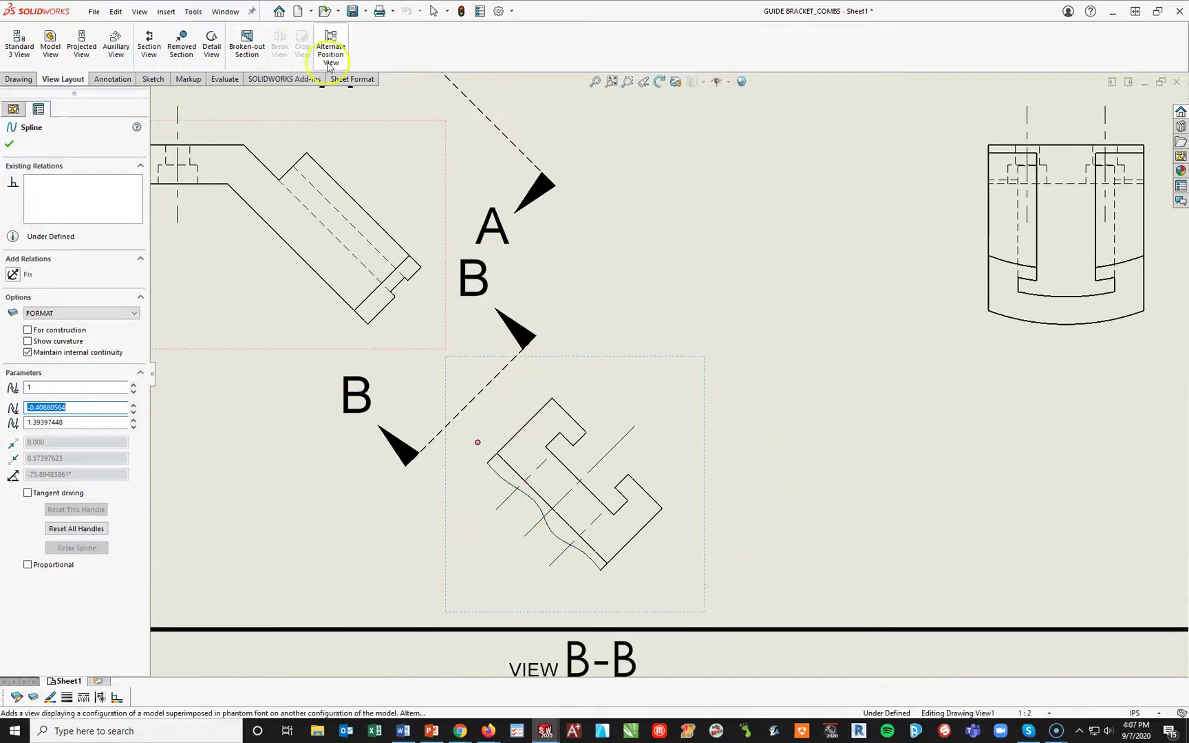
Move the front view slightly up the sheet and place the B-B label just below its cropped view, inside the border.
{"action": "scroll", "coordinate": [678, 499], "scroll_direction": "up", "scroll_amount": 4}
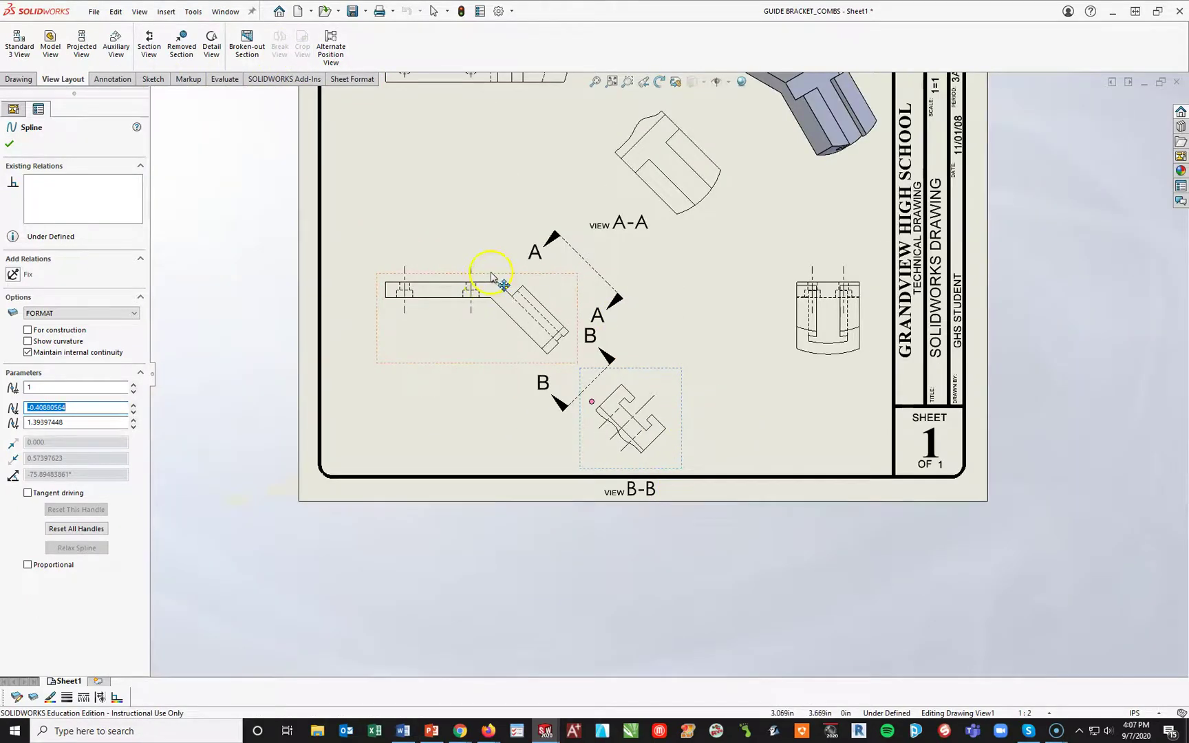
{"action": "left_click_drag", "start_coordinate": [491, 277], "coordinate": [475, 246]}
{"action": "left_click_drag", "start_coordinate": [659, 488], "coordinate": [650, 466]}
{"action": "left_click", "coordinate": [676, 401]}
Delete the two outer leftover hole centerline pieces beyond the break line in view B-B, keeping the view itself.
{"action": "scroll", "coordinate": [685, 472], "scroll_direction": "down", "scroll_amount": 5}
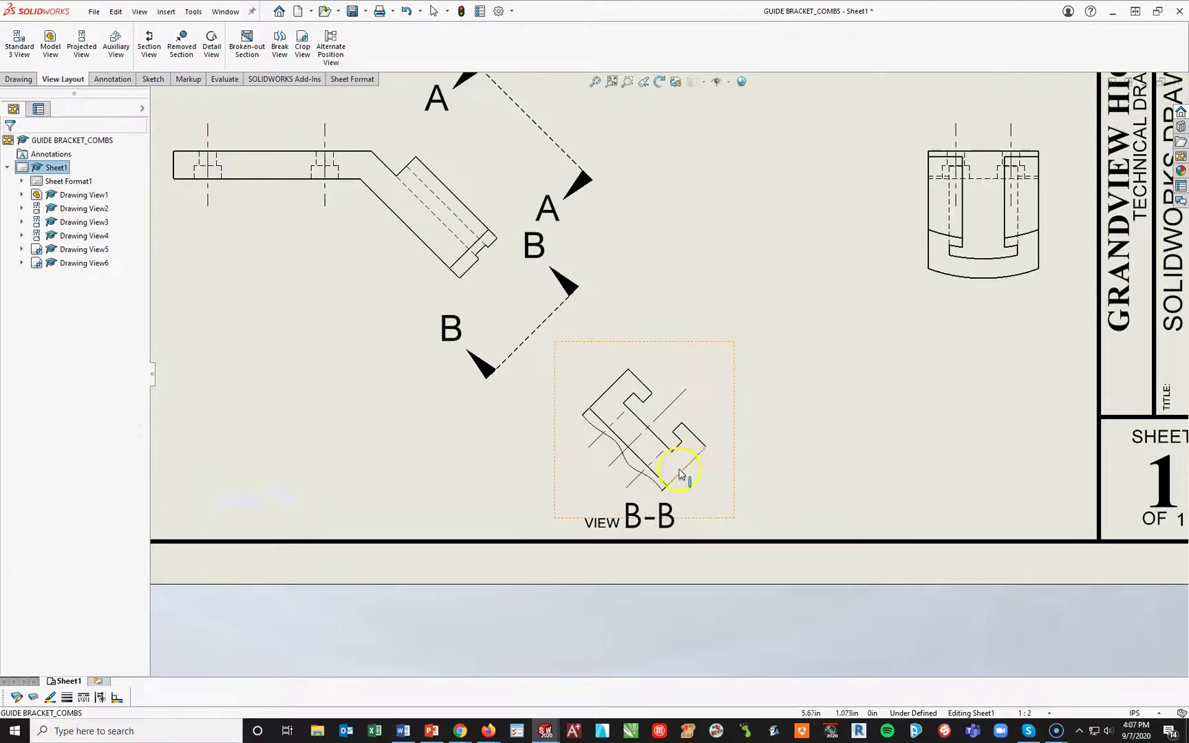
{"action": "left_click", "coordinate": [791, 441]}
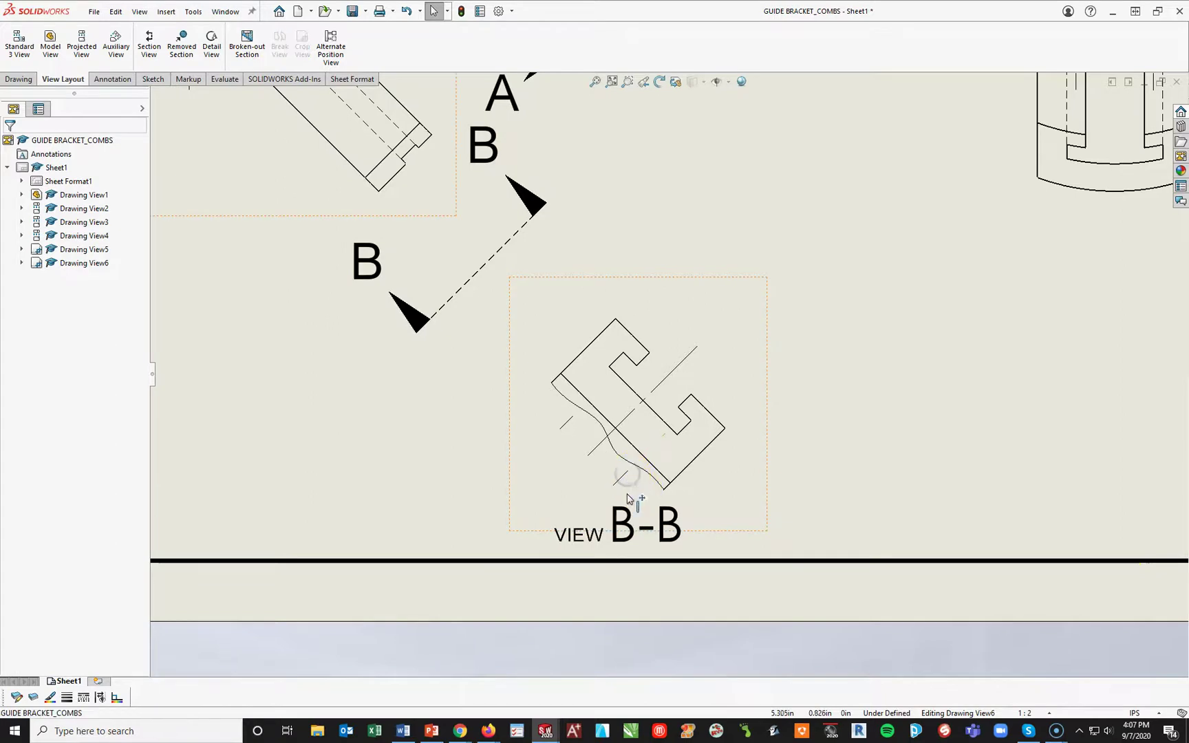
{"action": "left_click", "coordinate": [603, 504]}
{"action": "left_click", "coordinate": [579, 448]}
{"action": "key", "text": "Delete"}
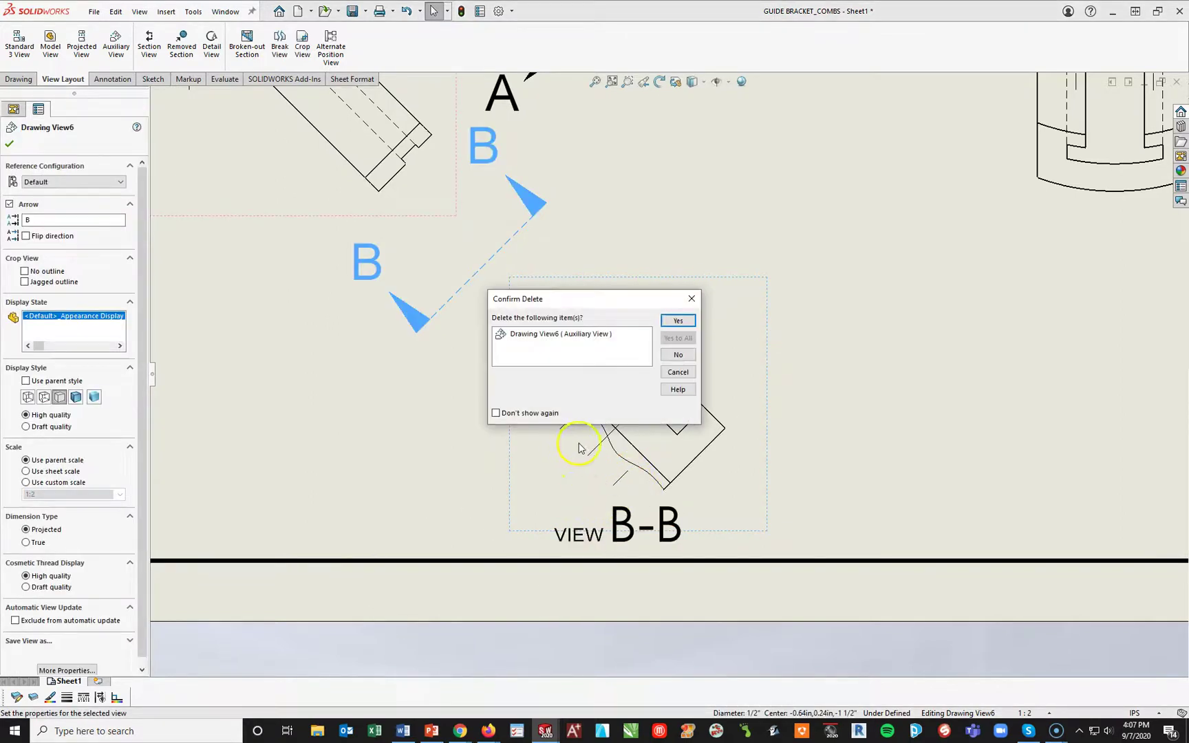
{"action": "left_click", "coordinate": [677, 361]}
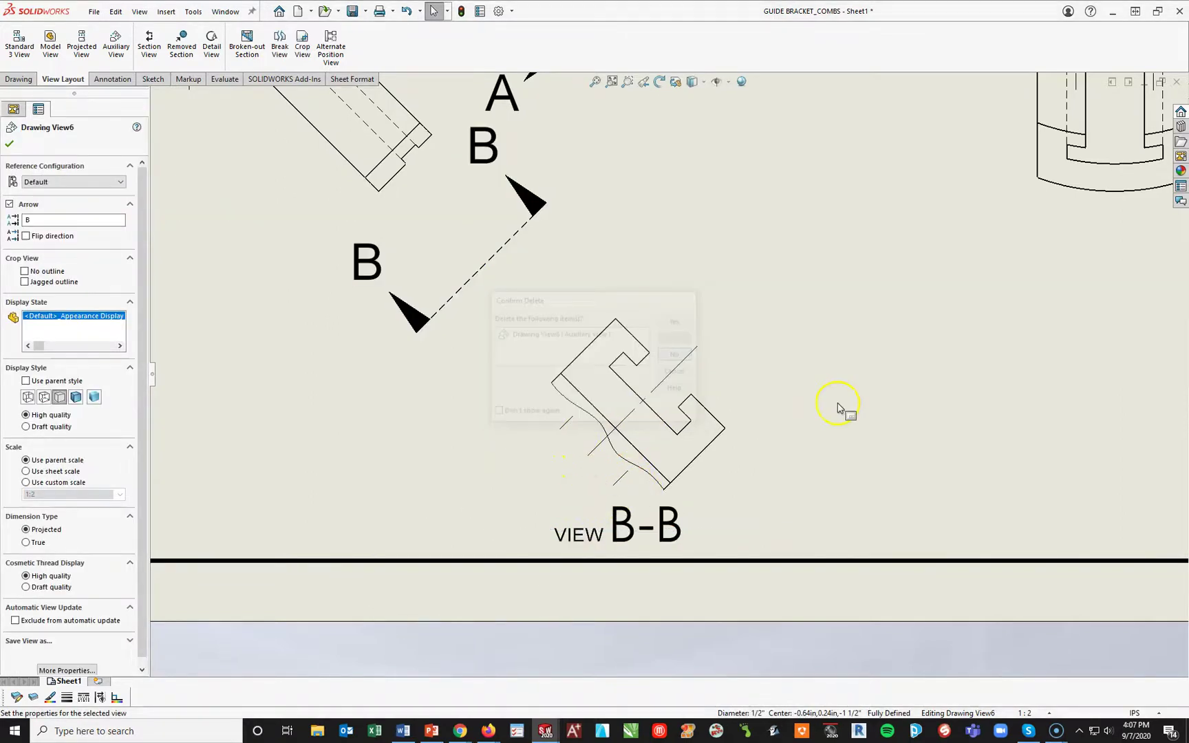
{"action": "left_click", "coordinate": [621, 482]}
{"action": "left_click", "coordinate": [588, 441]}
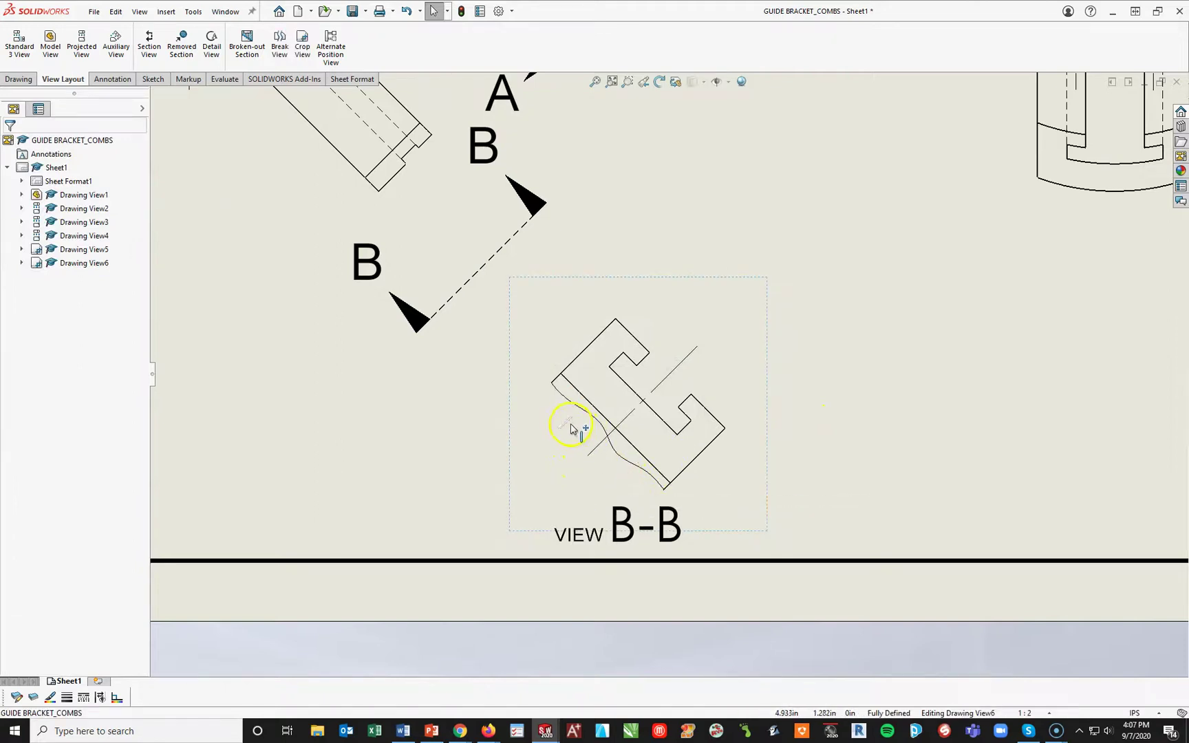
{"action": "left_click", "coordinate": [827, 551]}
Move the side view slightly away from the title block toward the front view.
{"action": "scroll", "coordinate": [827, 550], "scroll_direction": "up", "scroll_amount": 5}
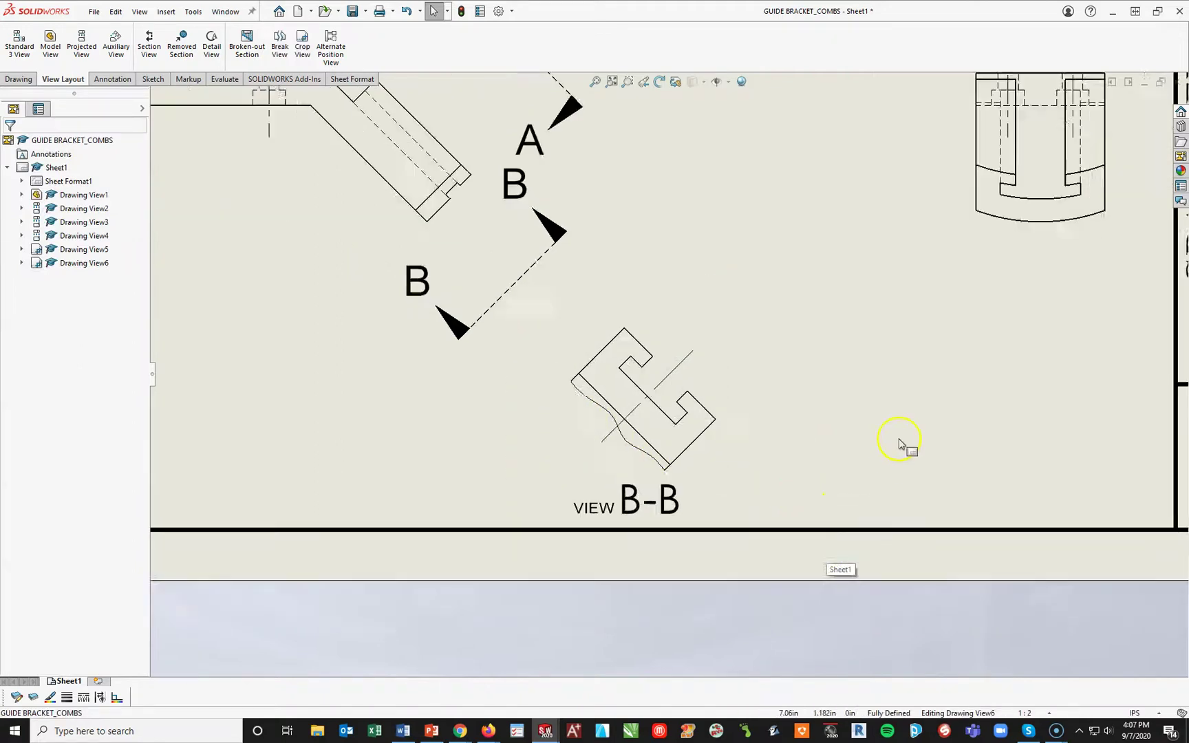
{"action": "middle_click_drag", "start_coordinate": [801, 407], "coordinate": [792, 499], "text": "ctrl"}
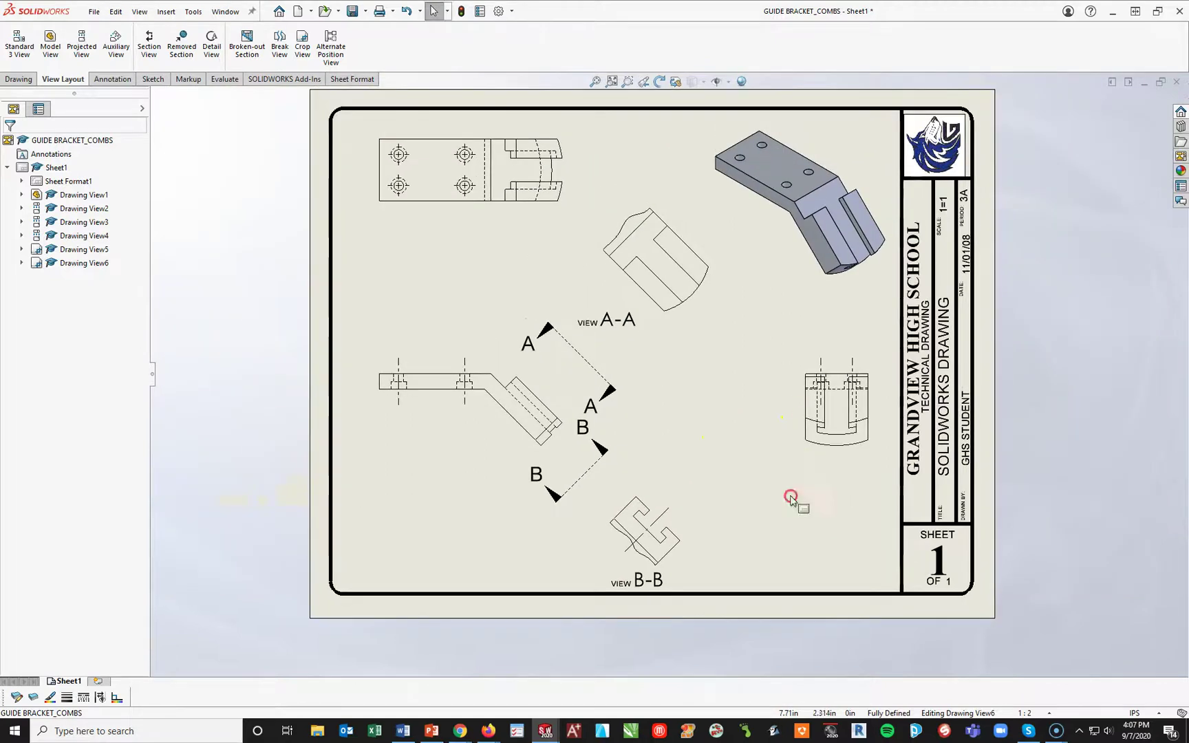
{"action": "left_click_drag", "start_coordinate": [791, 446], "coordinate": [775, 447]}
{"action": "left_click", "coordinate": [762, 512]}
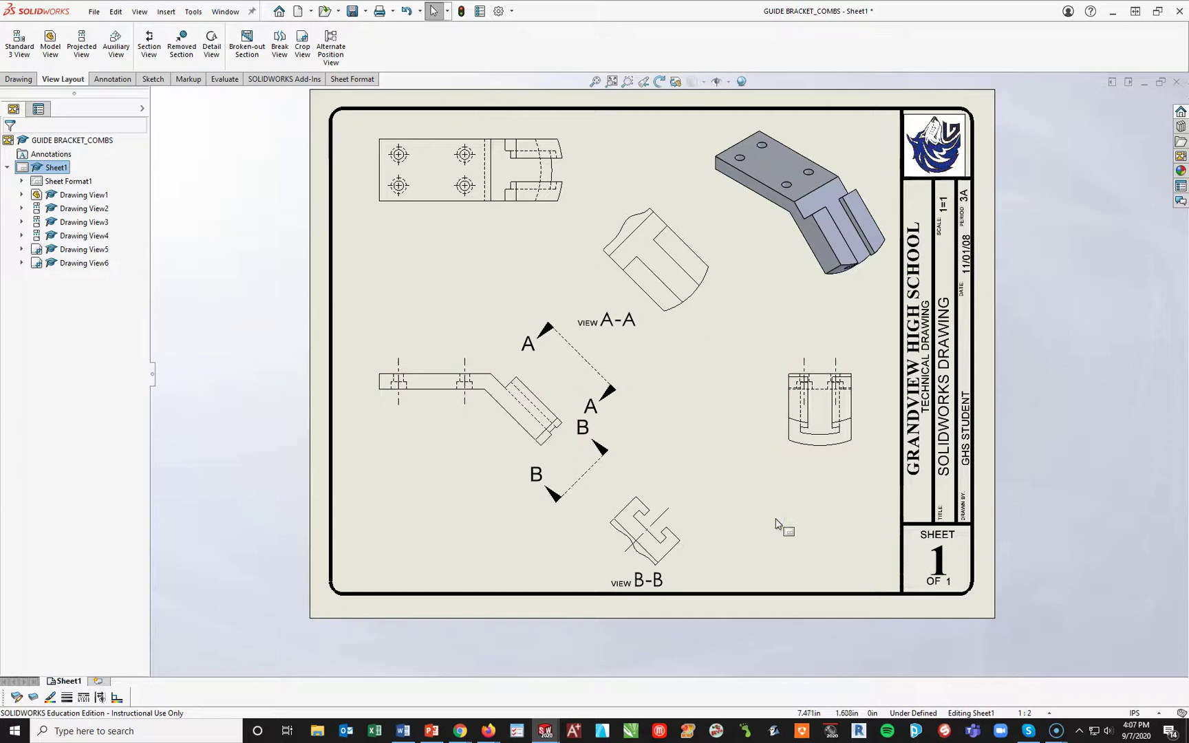
Add a center mark without extended lines to the large end arc in view A-A, overriding the document defaults.
{"action": "scroll", "coordinate": [671, 283], "scroll_direction": "down", "scroll_amount": 2}
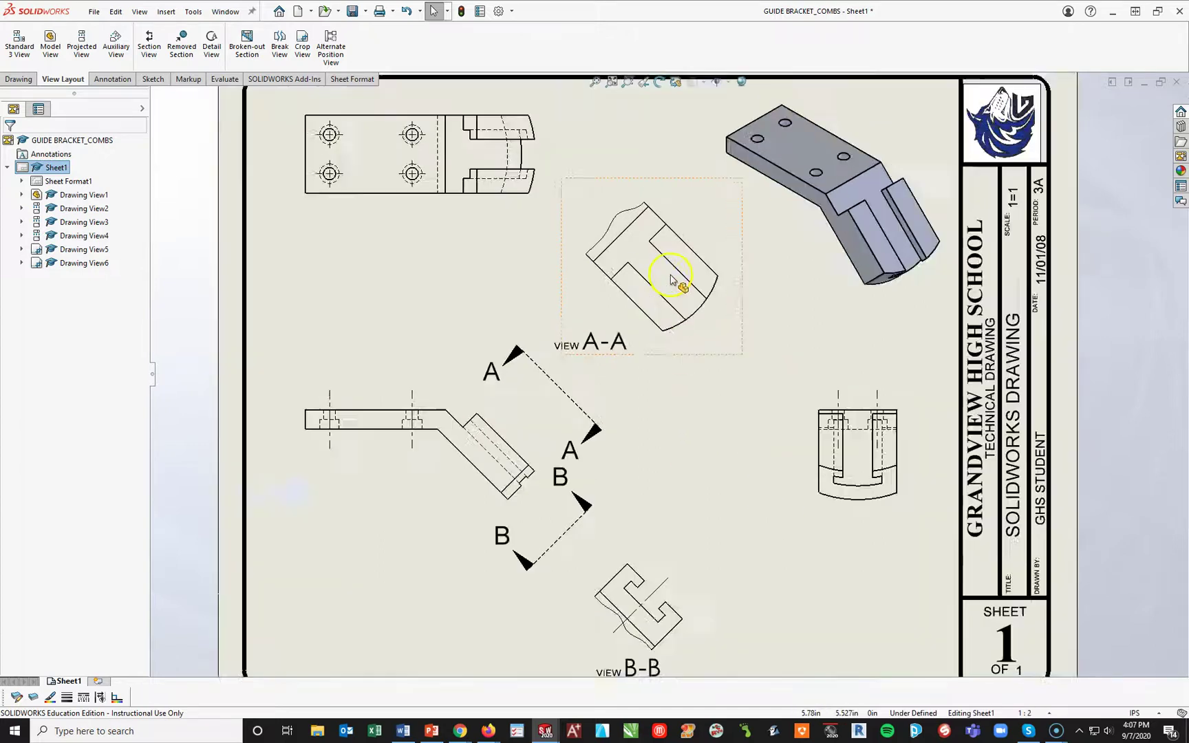
{"action": "scroll", "coordinate": [644, 275], "scroll_direction": "down", "scroll_amount": 3}
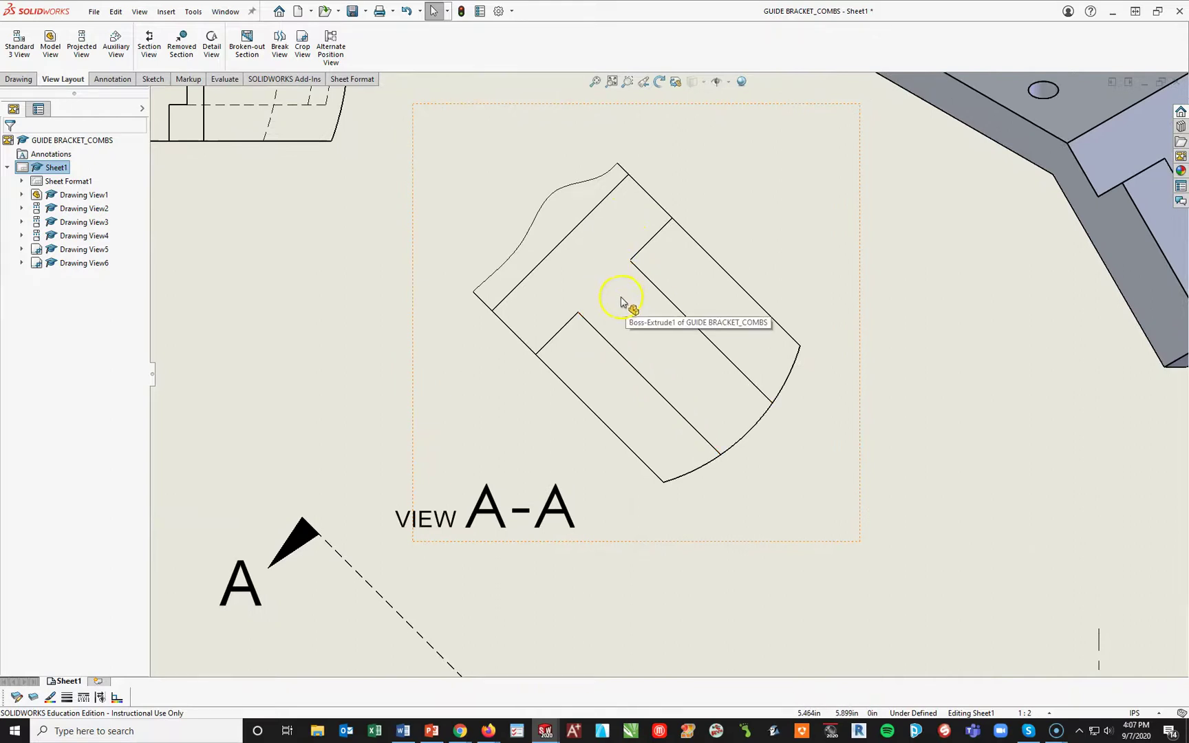
{"action": "left_click", "coordinate": [105, 81]}
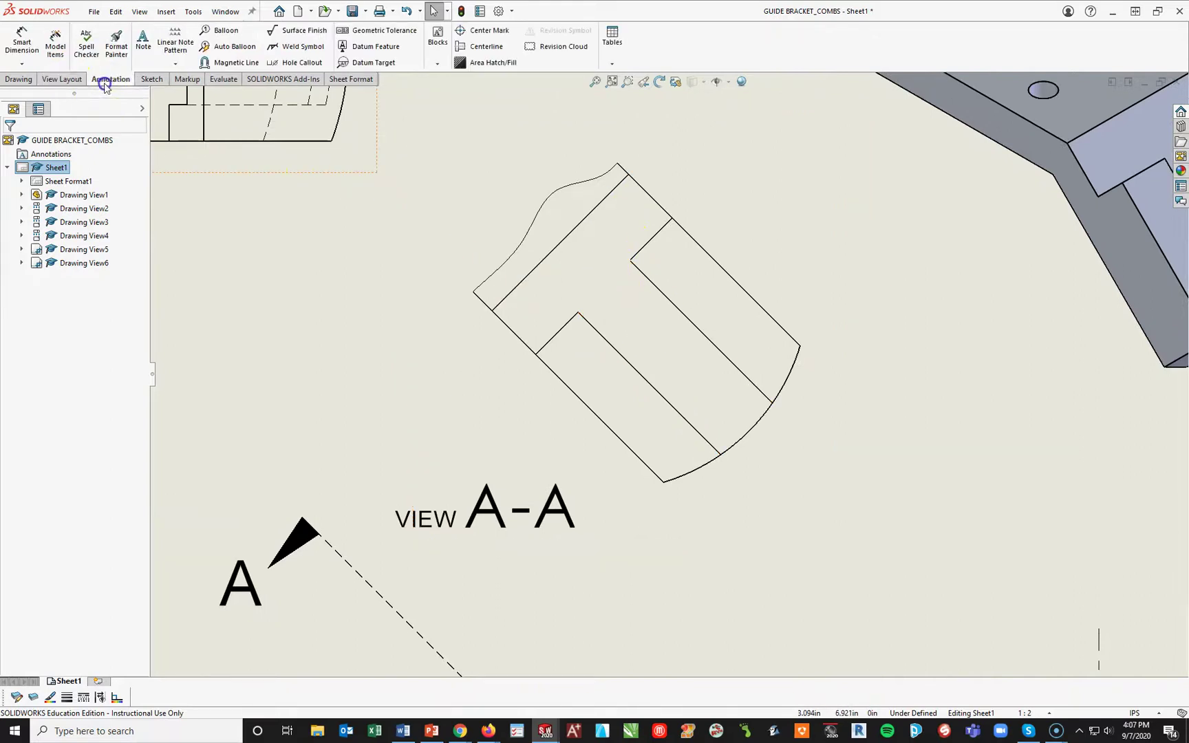
{"action": "left_click", "coordinate": [480, 35]}
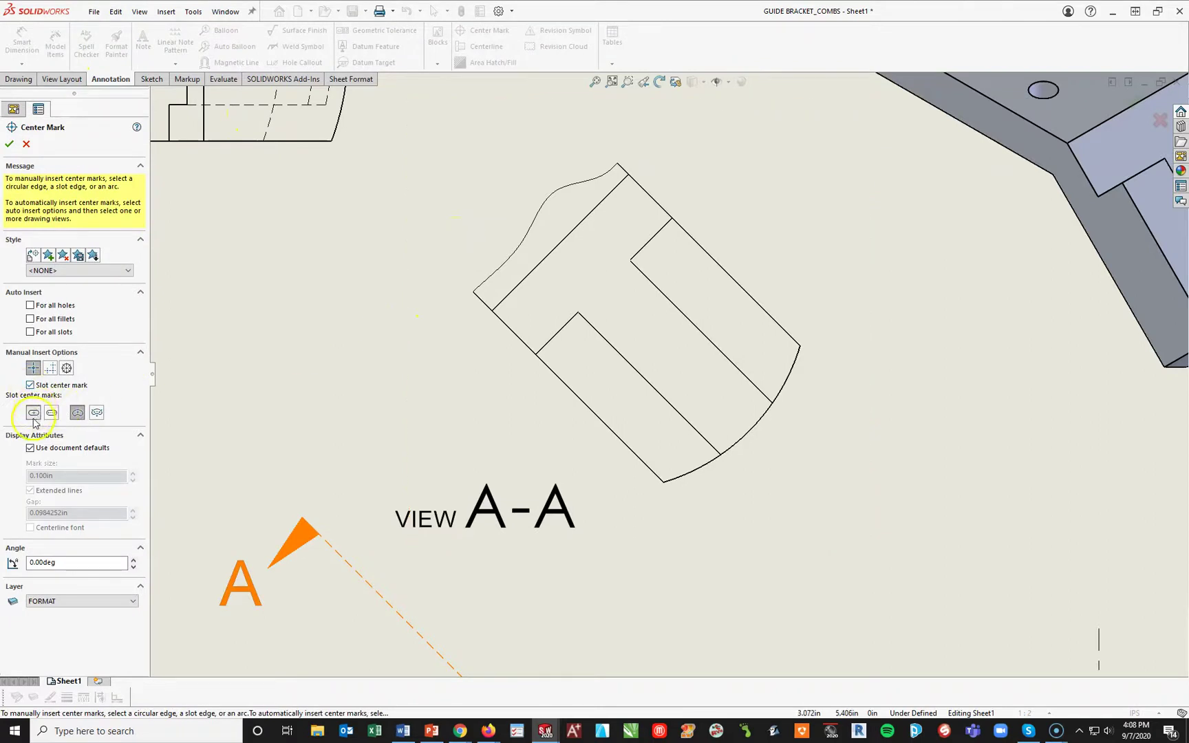
{"action": "left_click", "coordinate": [30, 448]}
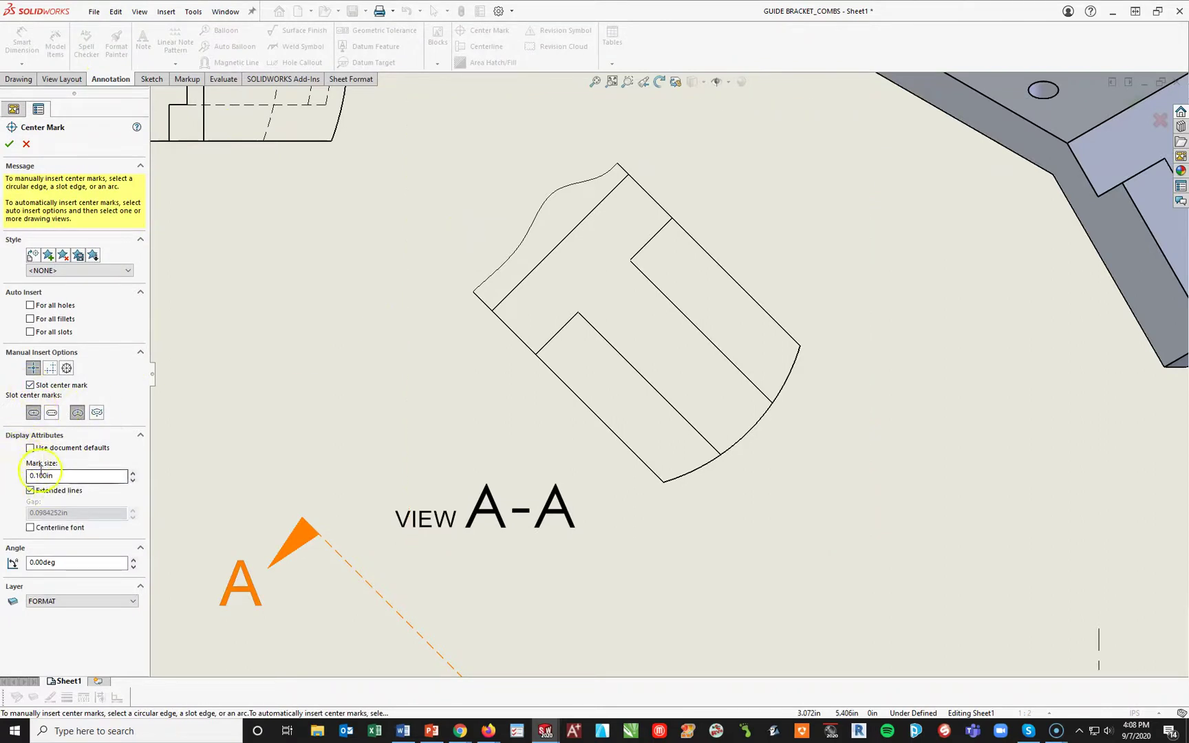
{"action": "left_click", "coordinate": [30, 491]}
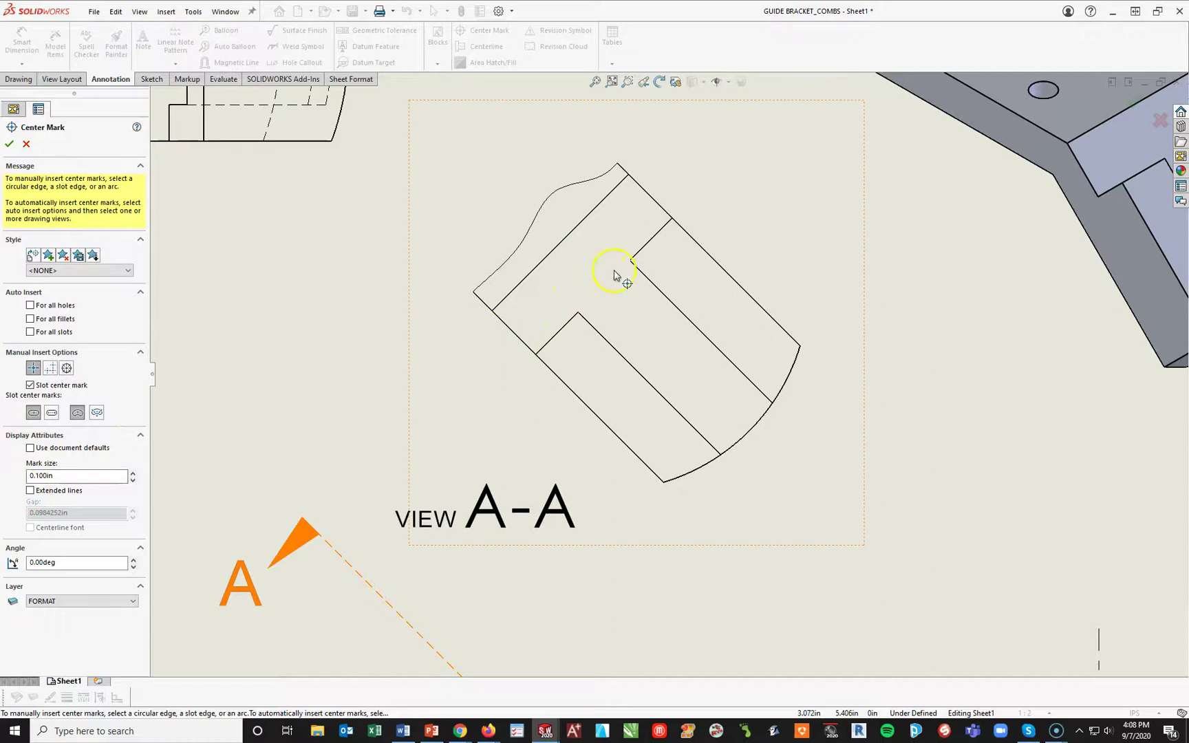
{"action": "left_click", "coordinate": [752, 447]}
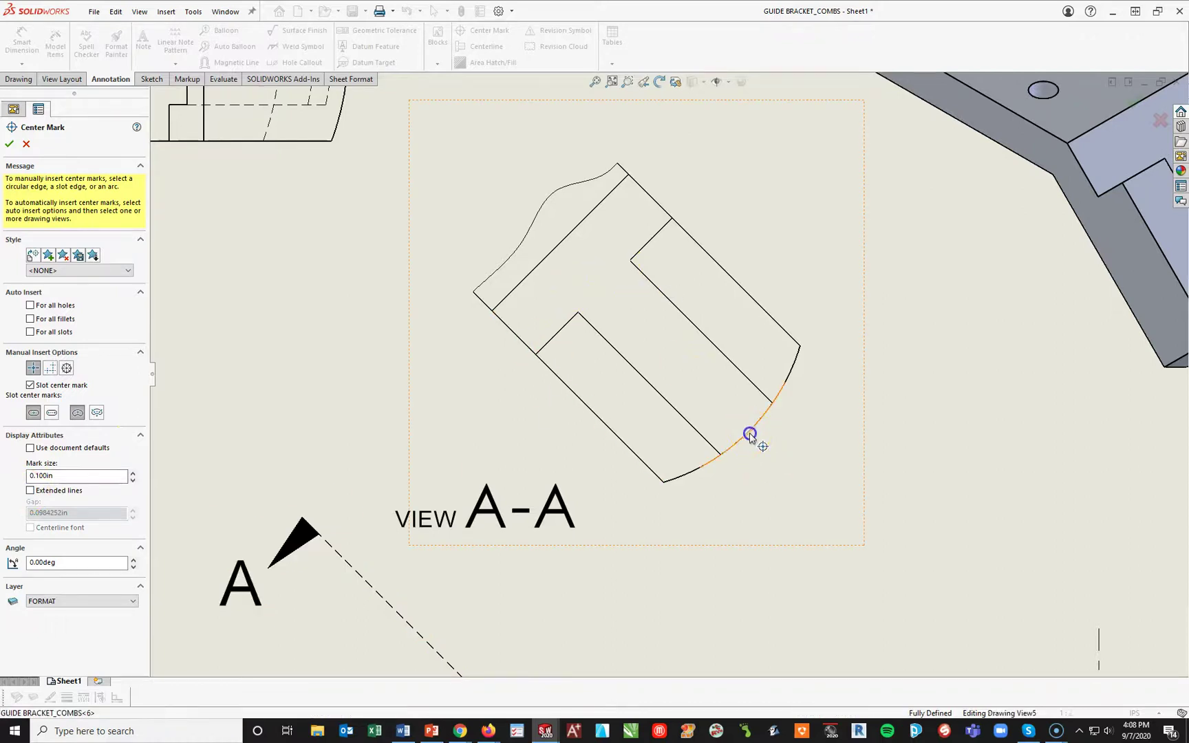
{"action": "left_click", "coordinate": [209, 252]}
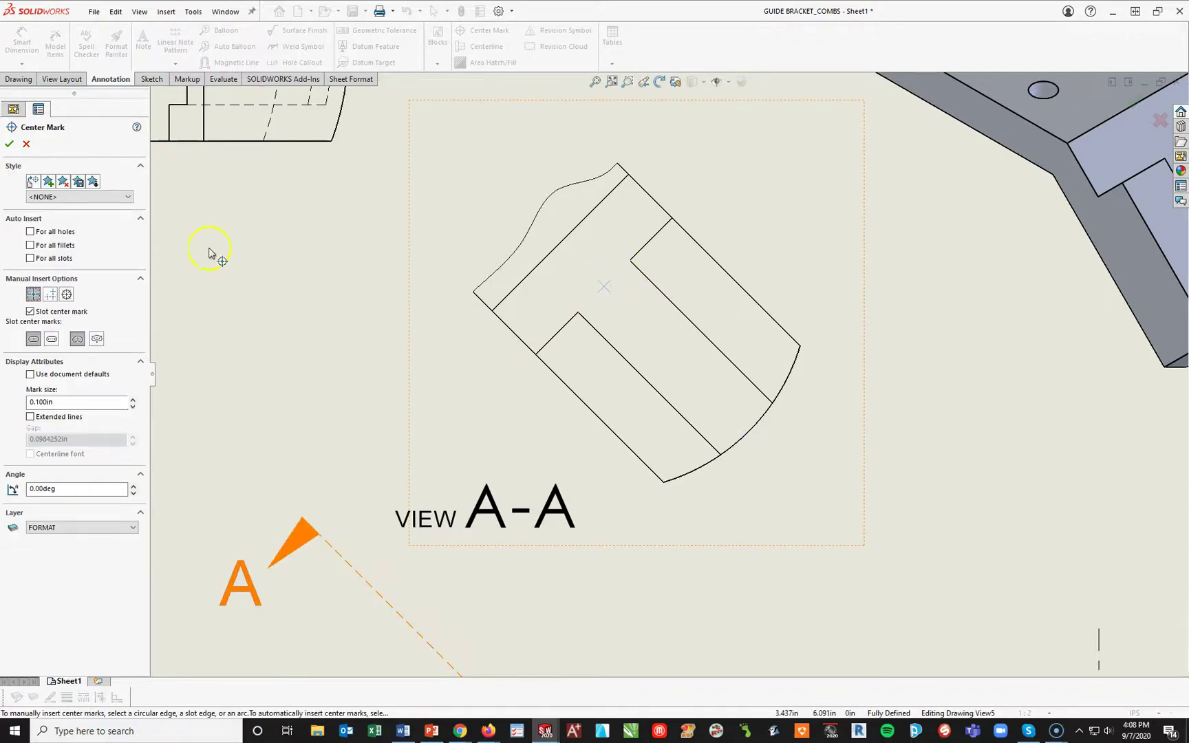
{"action": "left_click", "coordinate": [10, 145]}
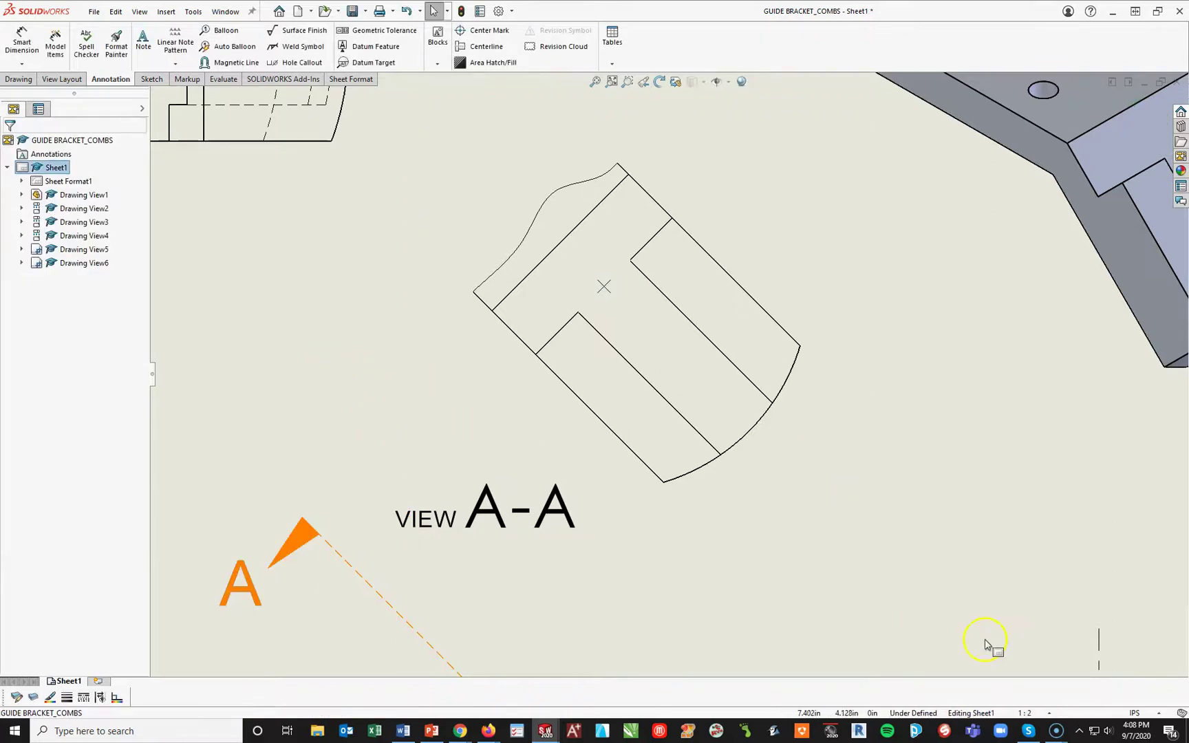
Switch to the Guide Bracket PDF in the browser, review its material, mass and center of mass note, and return to the SOLIDWORKS drawing.
{"action": "key", "text": "z"}
{"action": "key", "text": "z"}
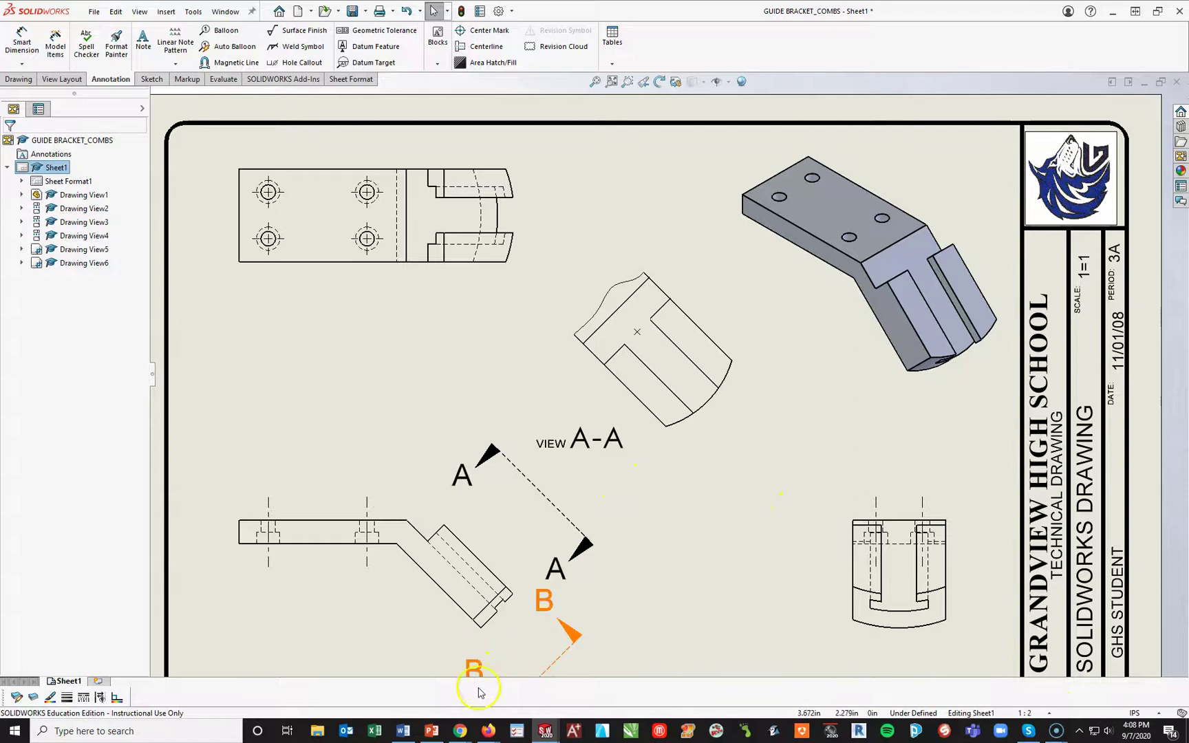
{"action": "mouse_move", "coordinate": [459, 731]}
{"action": "left_click", "coordinate": [490, 671]}
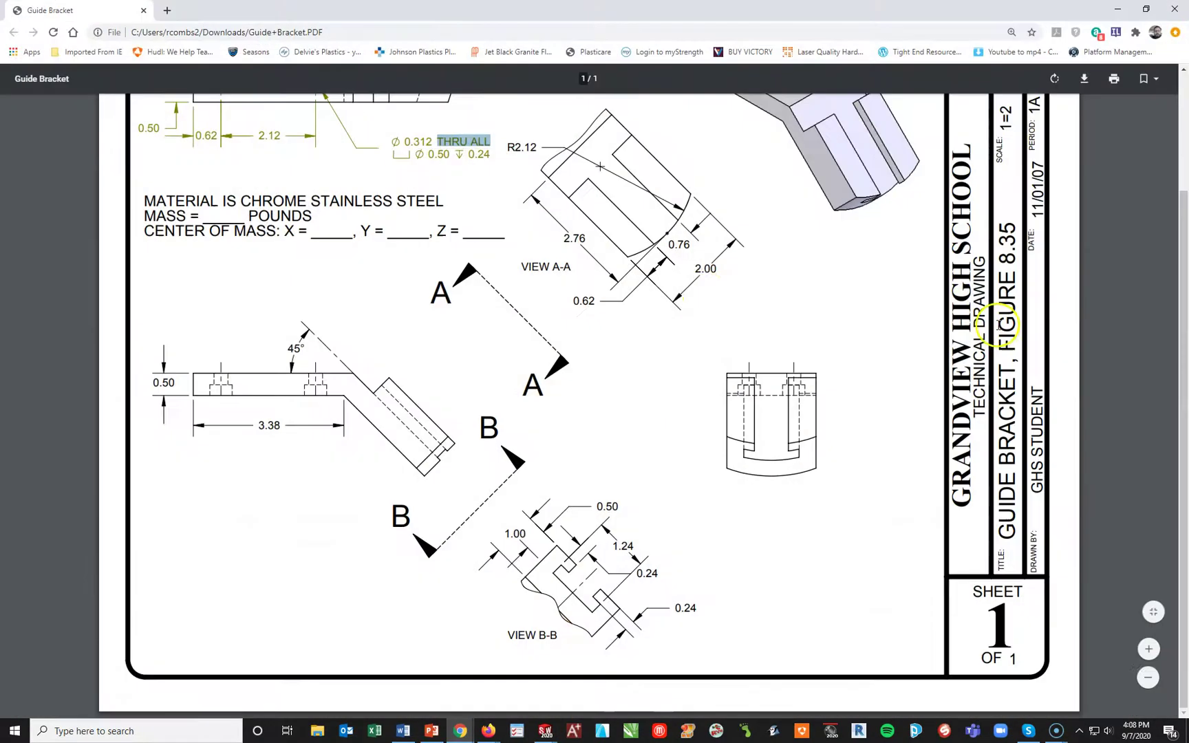
{"action": "left_click_drag", "start_coordinate": [145, 199], "coordinate": [482, 232]}
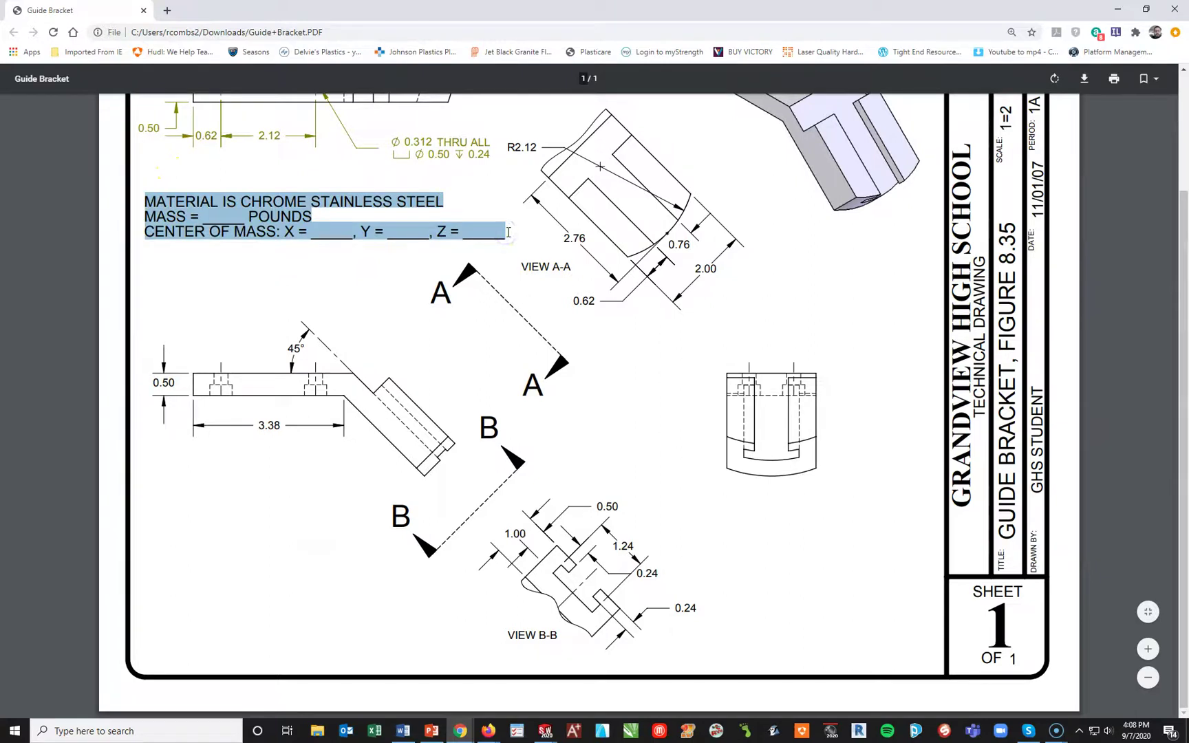
{"action": "left_click", "coordinate": [1116, 10]}
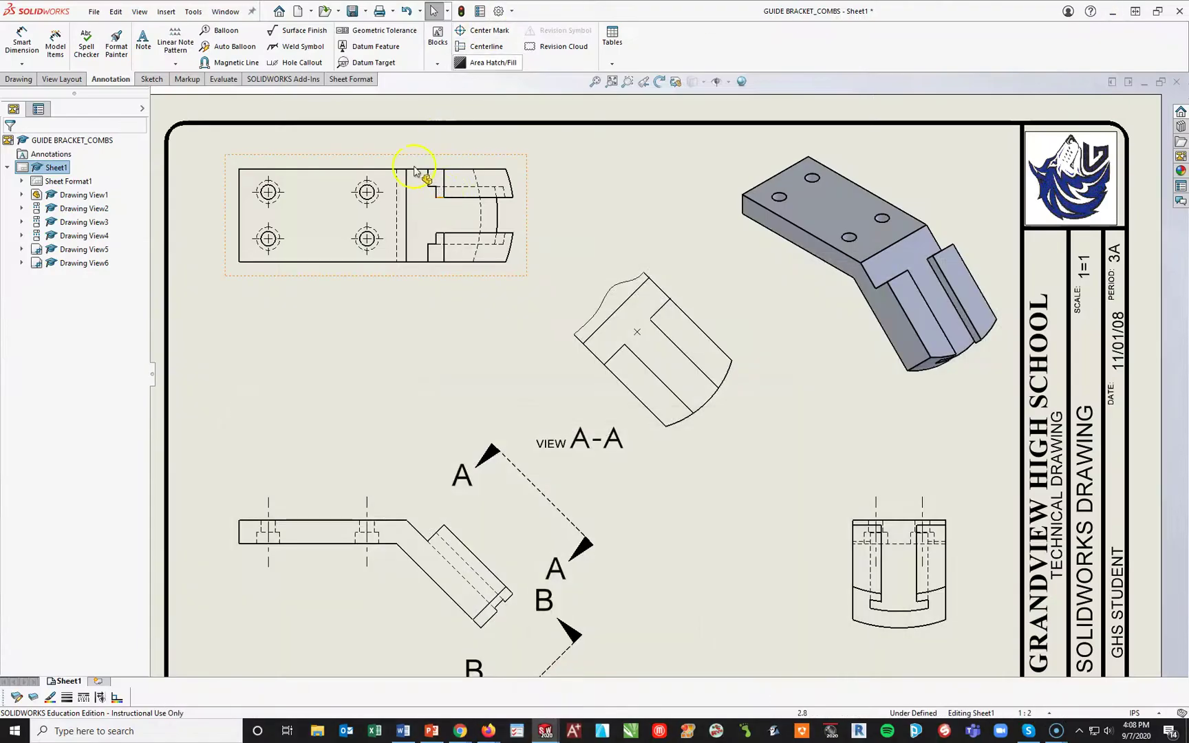
Add a note below the top view with the copied chrome stainless steel material, blank mass in pounds and blank center of mass X, Y, Z lines.
{"action": "left_click", "coordinate": [141, 41]}
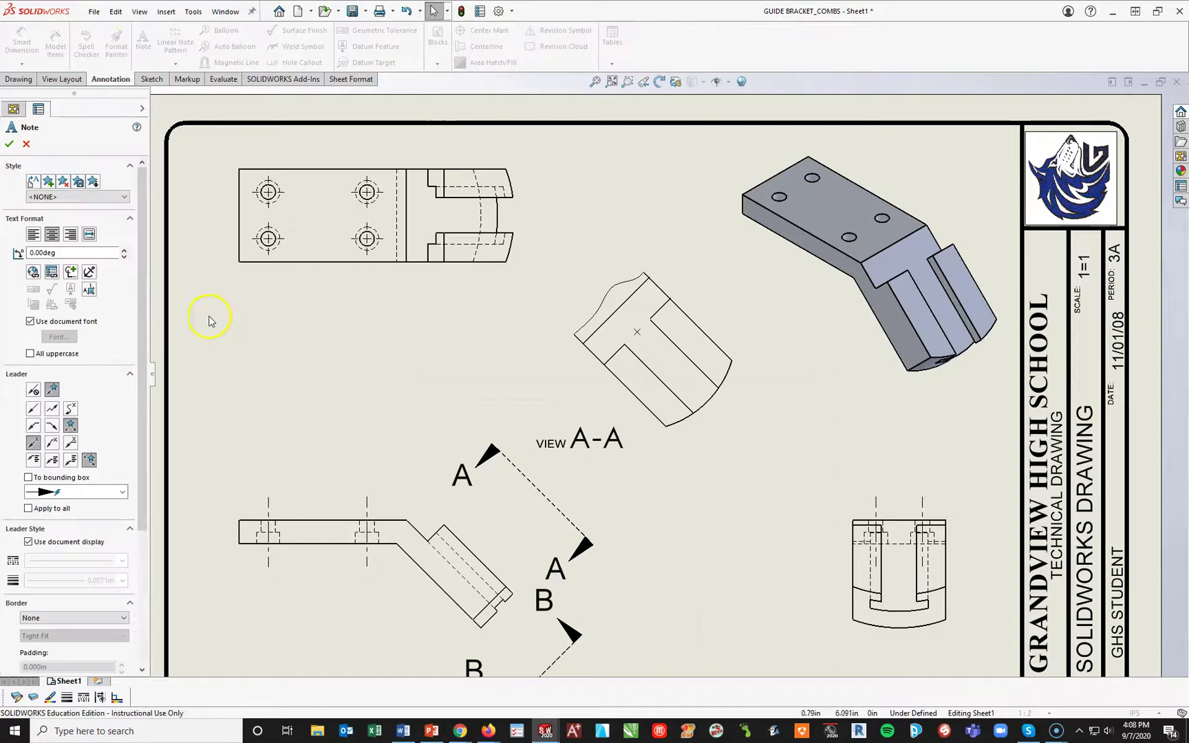
{"action": "left_click", "coordinate": [229, 303]}
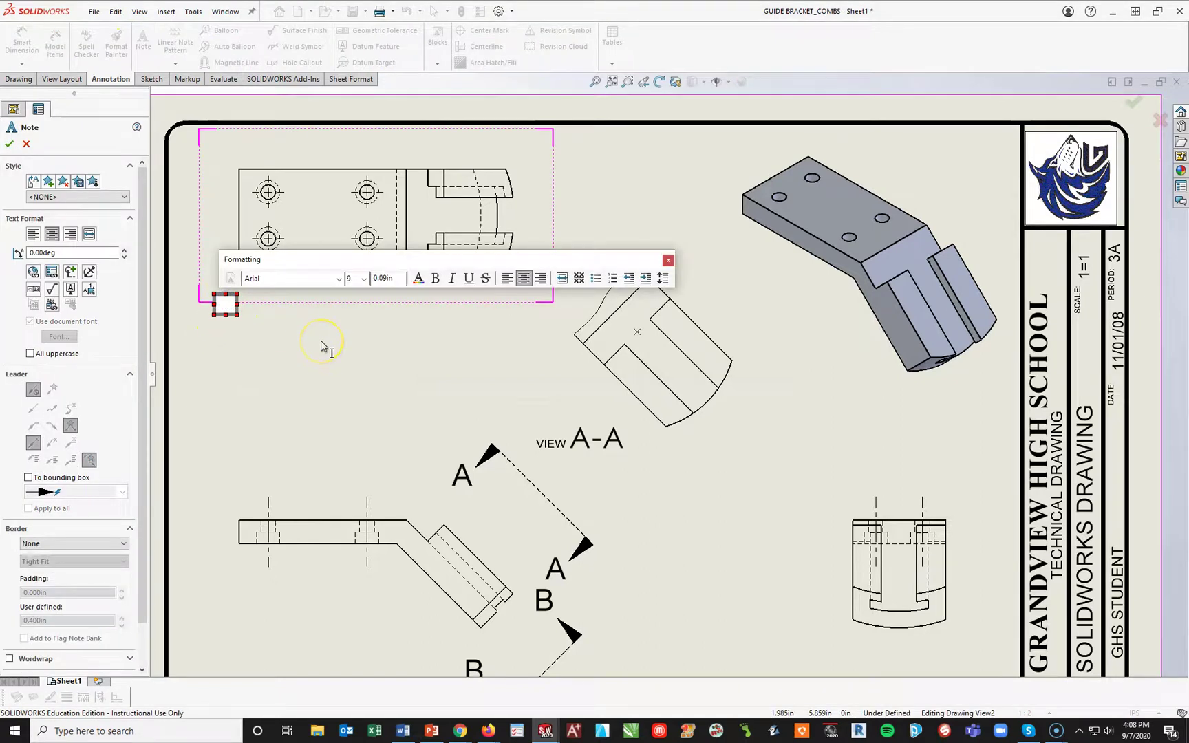
{"action": "key", "text": "ctrl+v"}
{"action": "scroll", "coordinate": [342, 335], "scroll_direction": "down", "scroll_amount": 2}
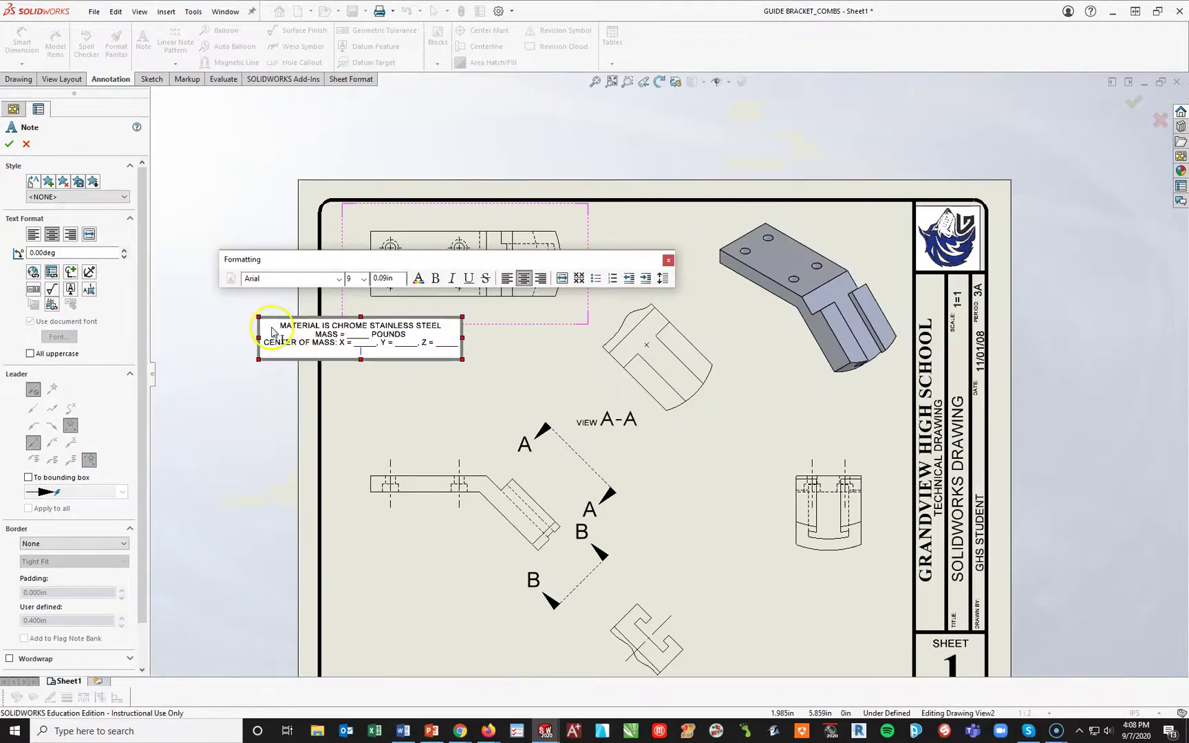
Left-align all text of the material and mass note and set its font size to 12.
{"action": "left_click_drag", "start_coordinate": [268, 325], "coordinate": [429, 361]}
{"action": "left_click", "coordinate": [507, 278]}
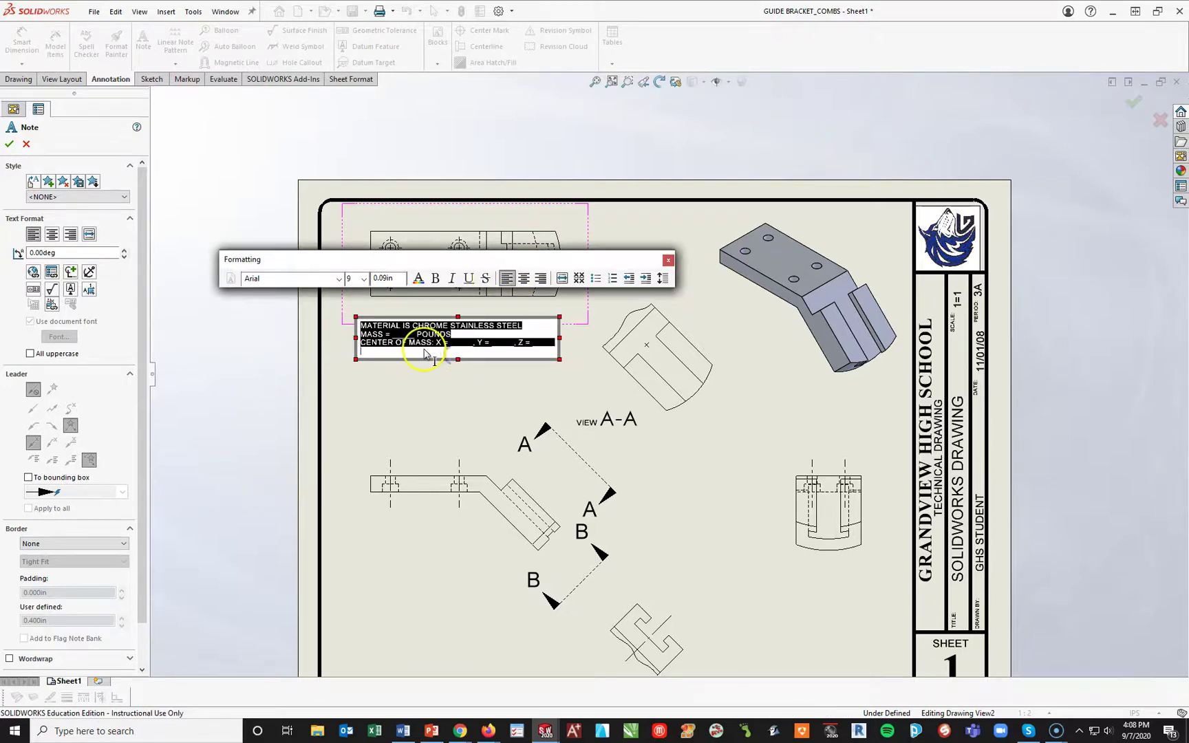
{"action": "left_click", "coordinate": [479, 347]}
{"action": "left_click_drag", "start_coordinate": [556, 337], "coordinate": [364, 325]}
{"action": "left_click", "coordinate": [451, 280]}
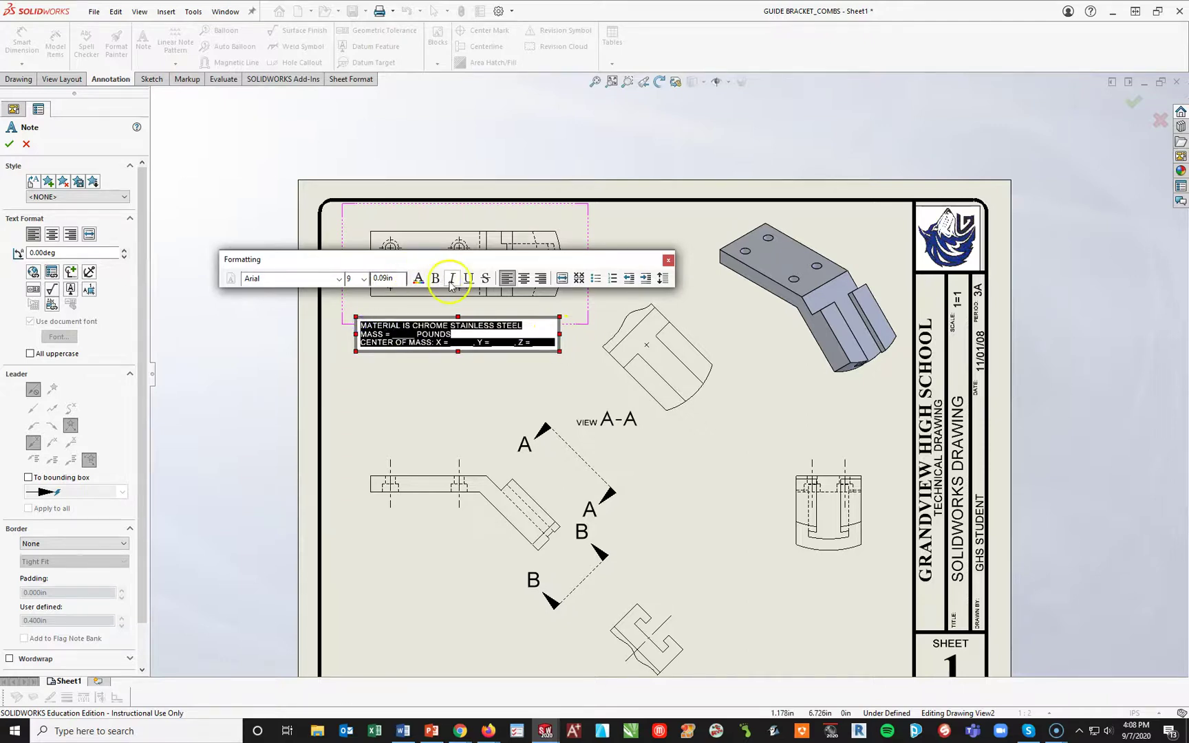
{"action": "left_click", "coordinate": [363, 279]}
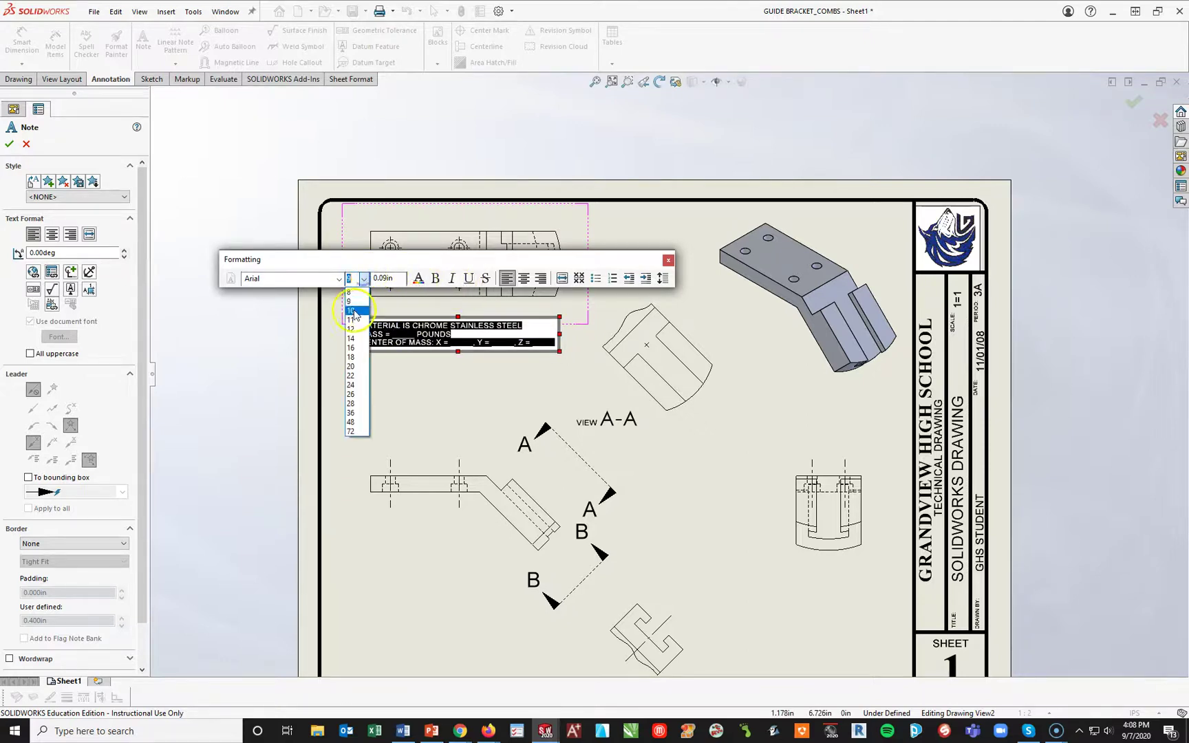
{"action": "left_click", "coordinate": [351, 331]}
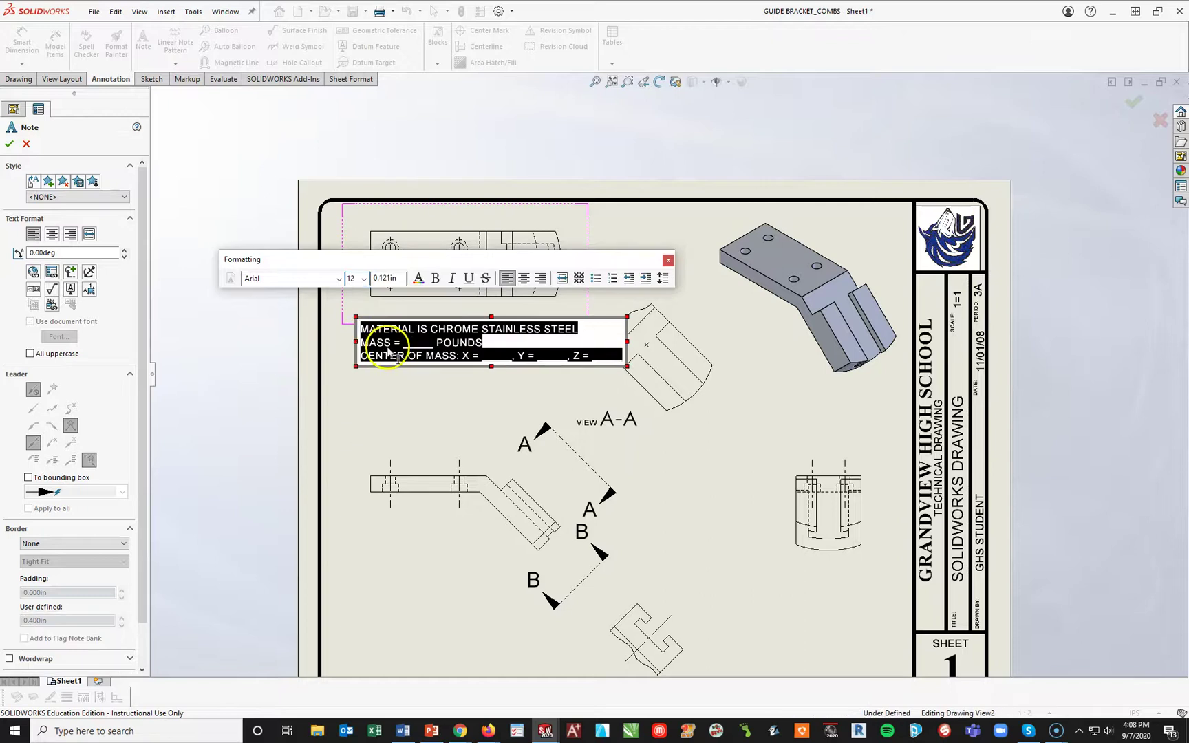
{"action": "left_click", "coordinate": [412, 393]}
{"action": "left_click", "coordinate": [425, 332]}
{"action": "key", "text": "Escape"}
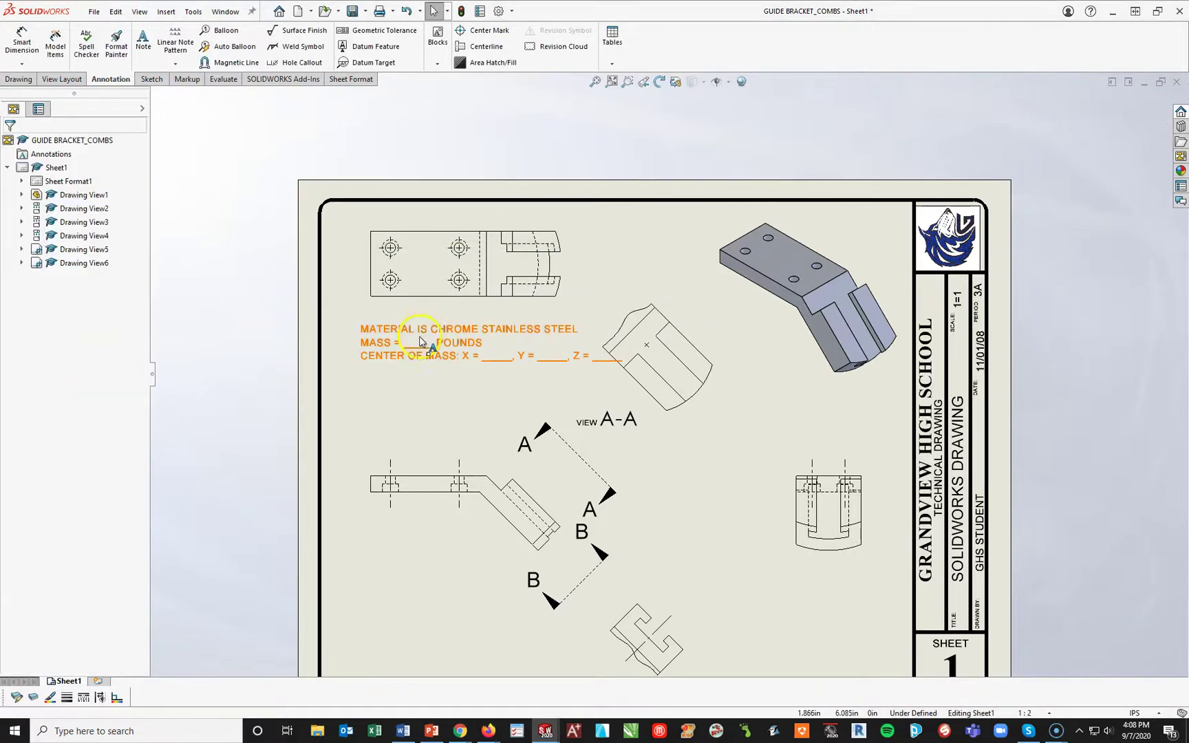
Move the material note slightly left and down, and shift view A-A up and right to clear it.
{"action": "left_click_drag", "start_coordinate": [420, 338], "coordinate": [392, 345]}
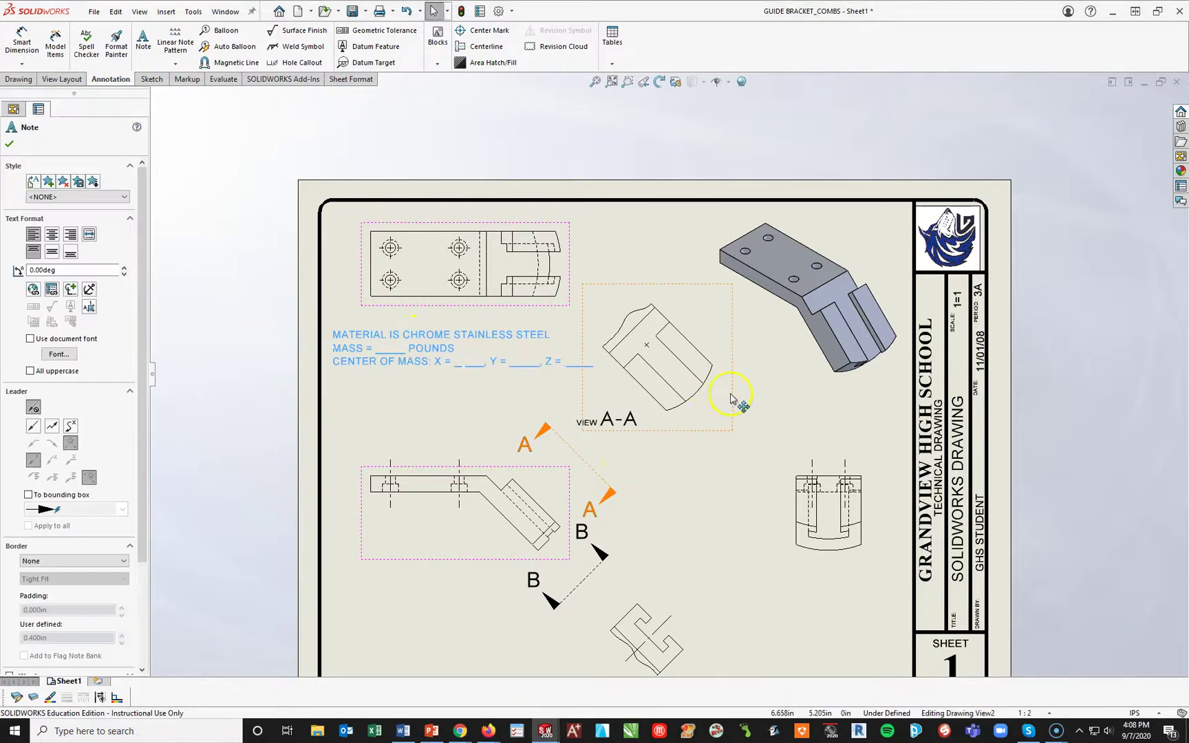
{"action": "left_click_drag", "start_coordinate": [732, 398], "coordinate": [754, 382]}
{"action": "left_click", "coordinate": [791, 526]}
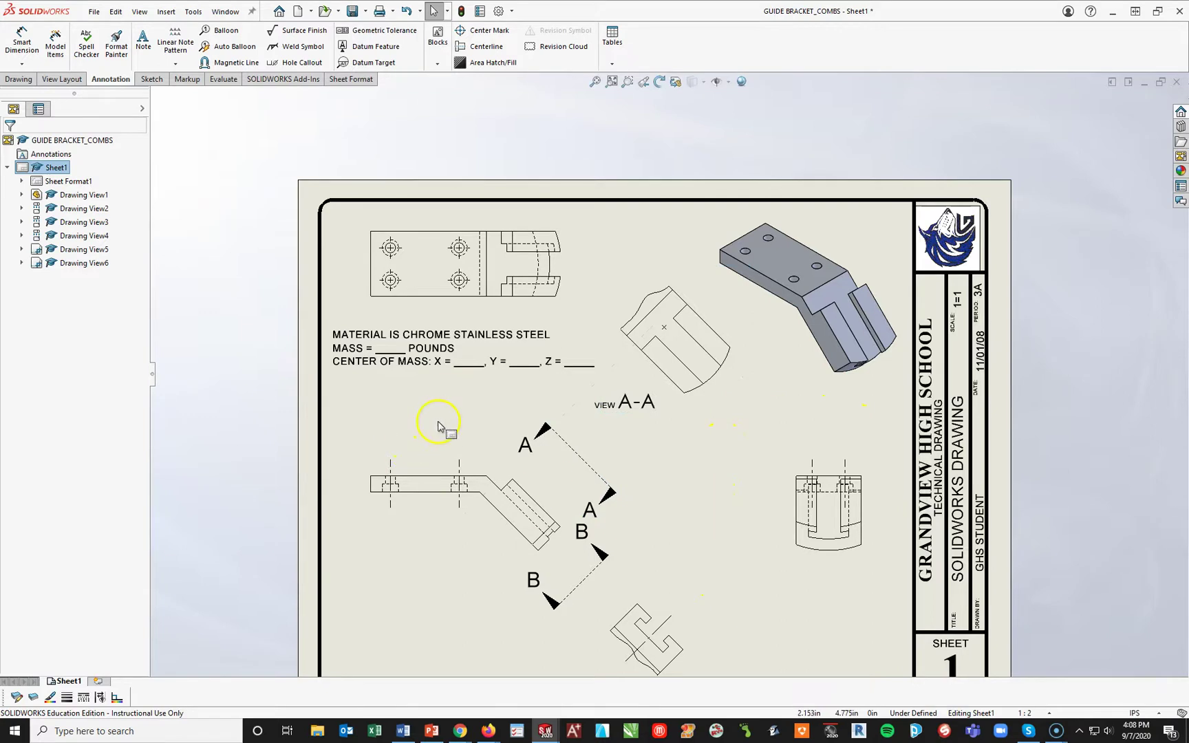
{"action": "scroll", "coordinate": [438, 426], "scroll_direction": "down", "scroll_amount": 2}
{"action": "middle_click_drag", "start_coordinate": [651, 481], "coordinate": [573, 424]}
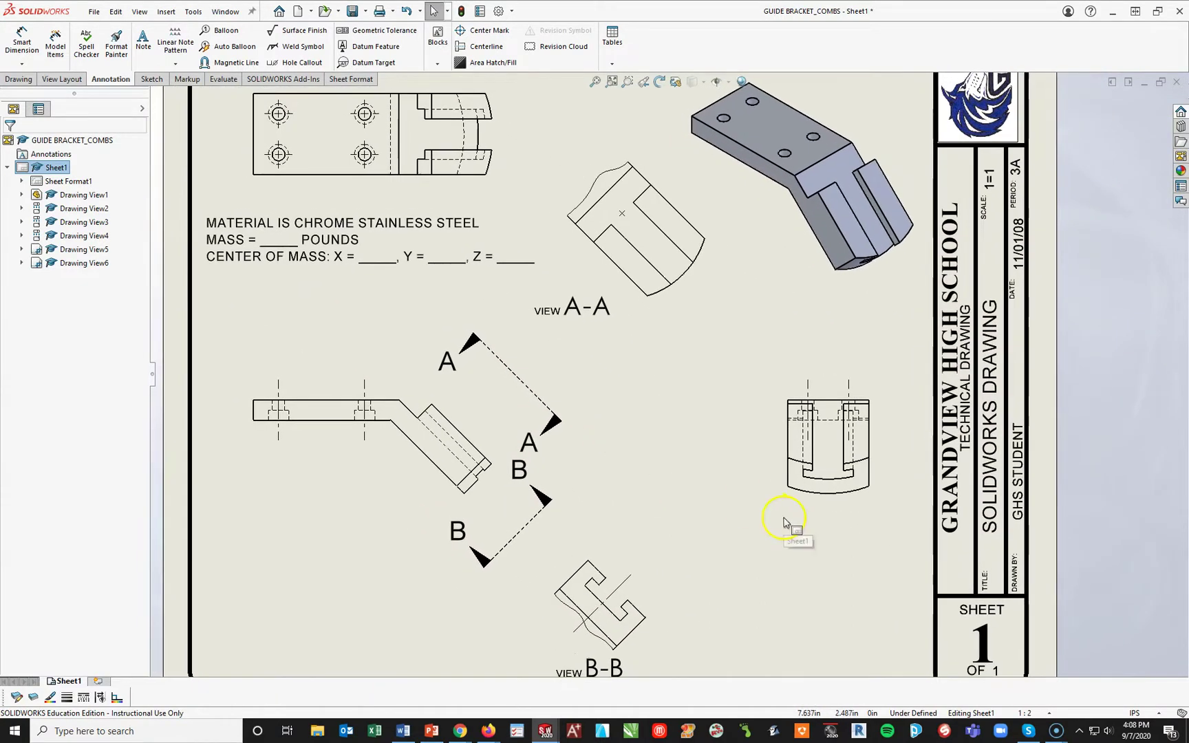
{"action": "left_click", "coordinate": [685, 549]}
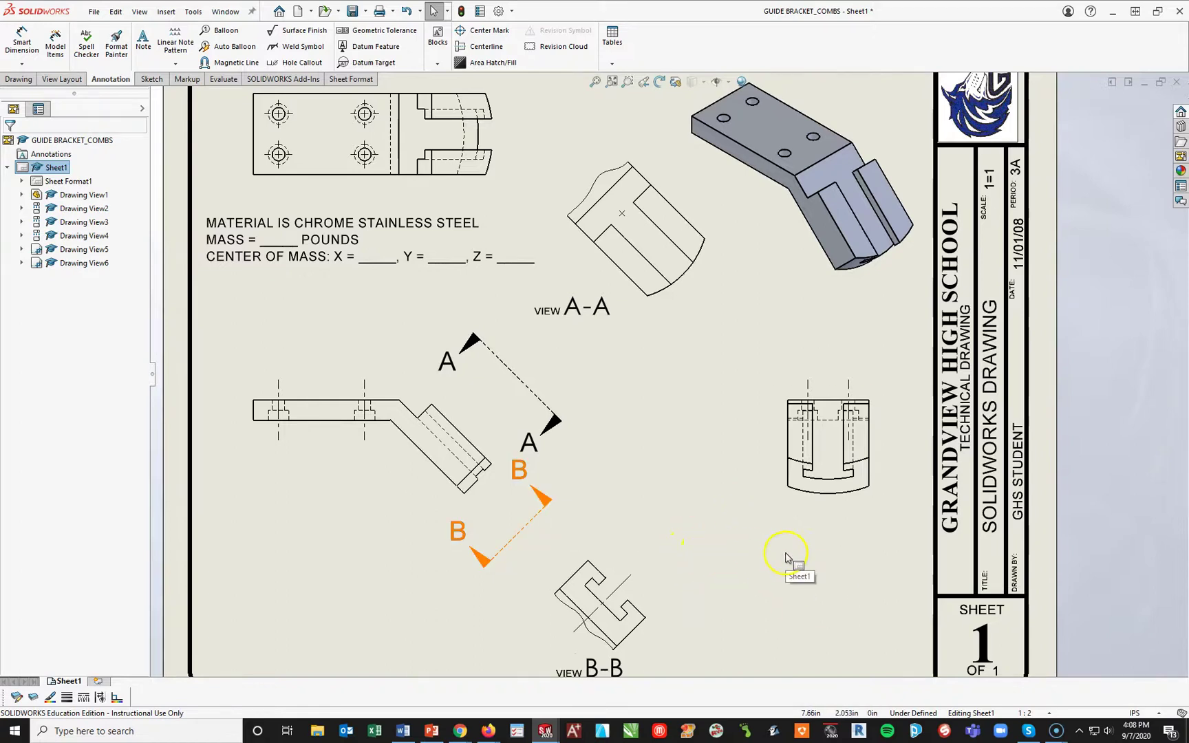